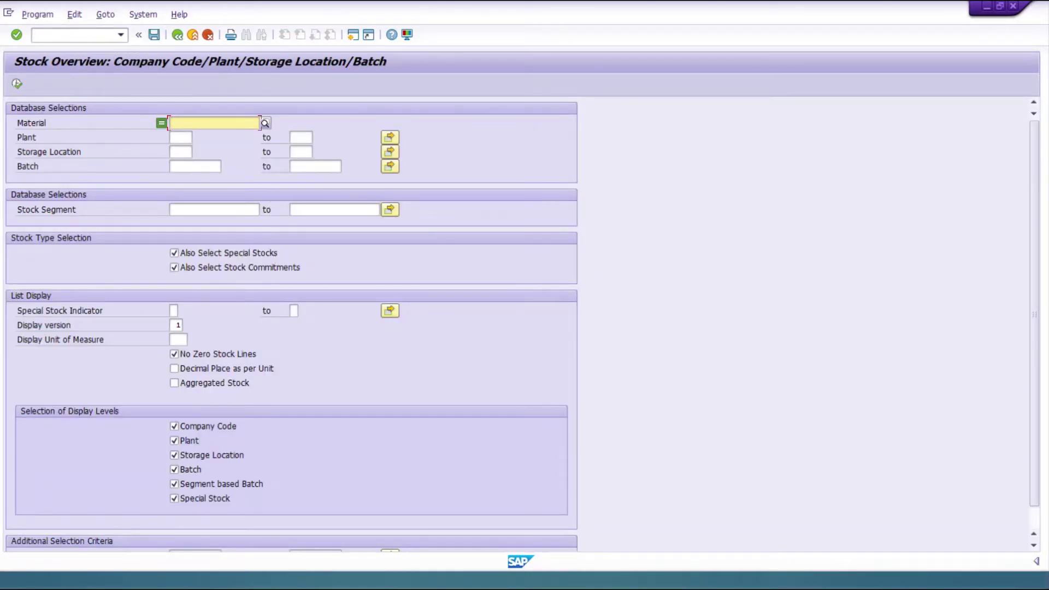
- Copy material number 1000022 from Note 1.txt in Notepad and run the SAP stock overview for that material
key(alt+Tab)
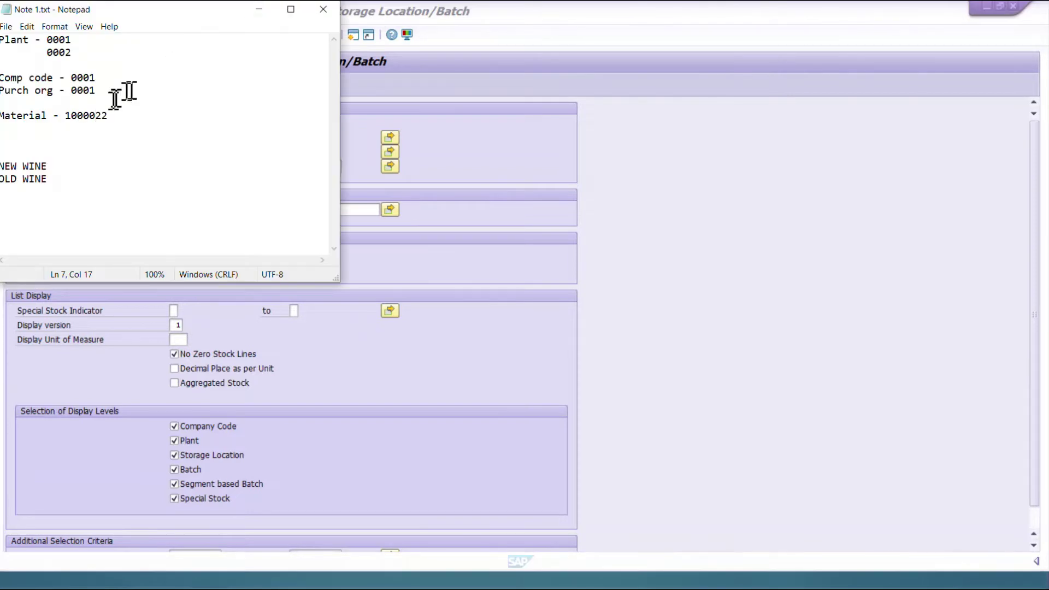
double_click(91, 115)
key(ctrl+c)
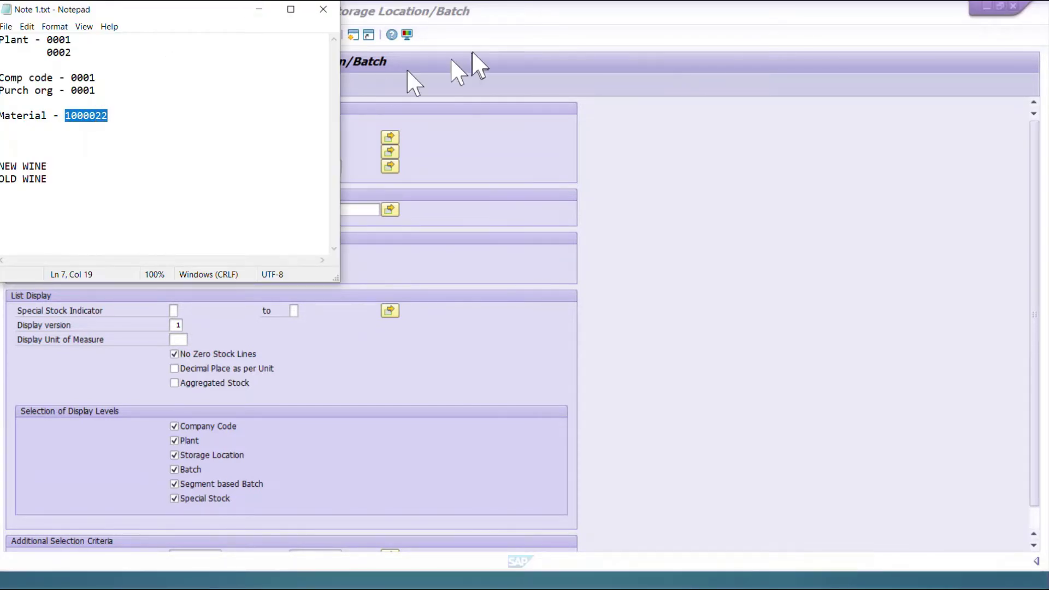
click(470, 73)
click(178, 122)
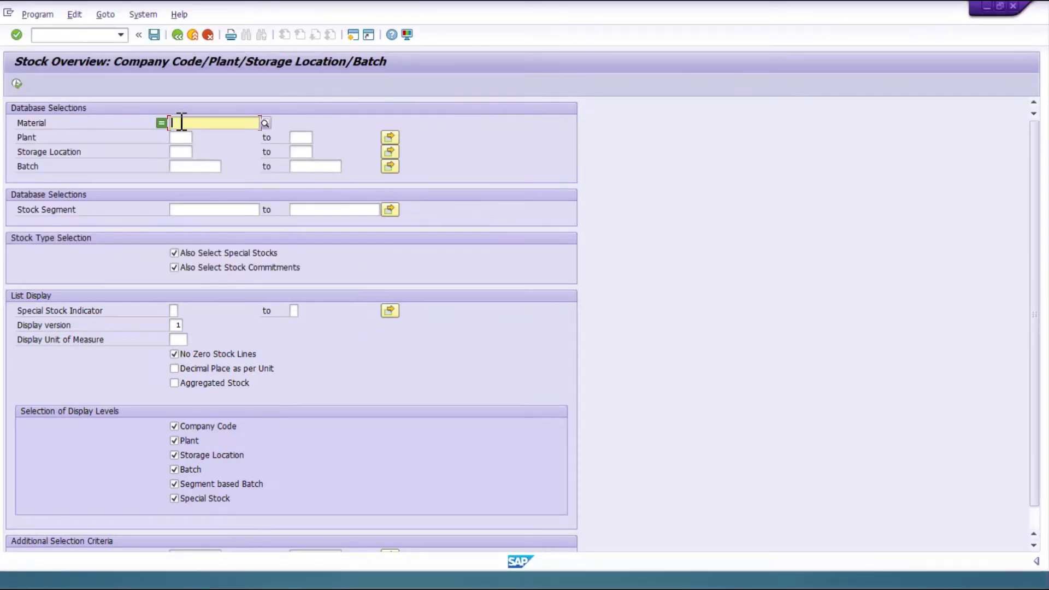
key(ctrl+v)
click(17, 84)
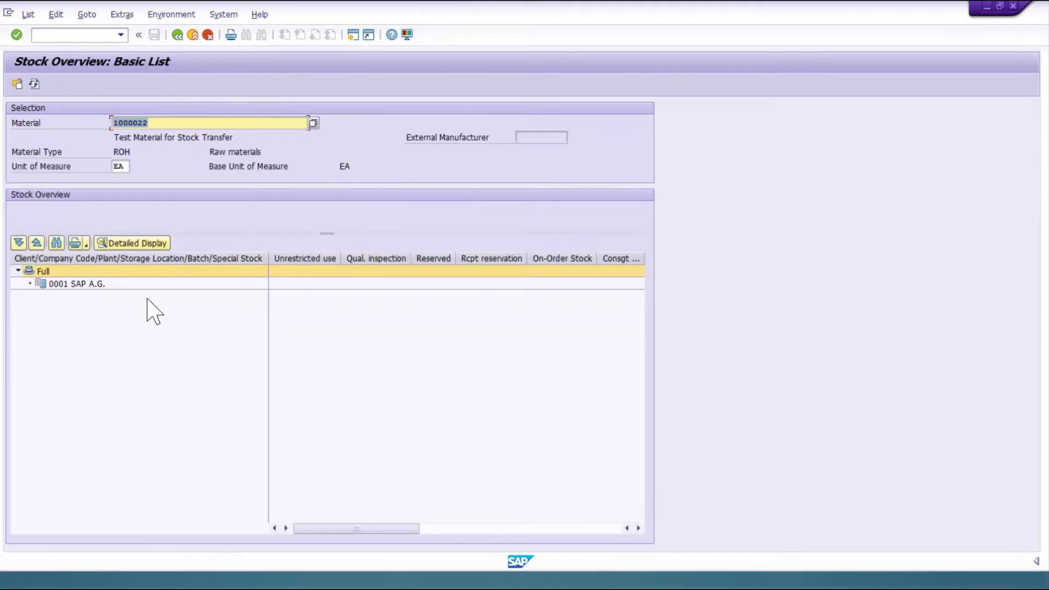
click(80, 284)
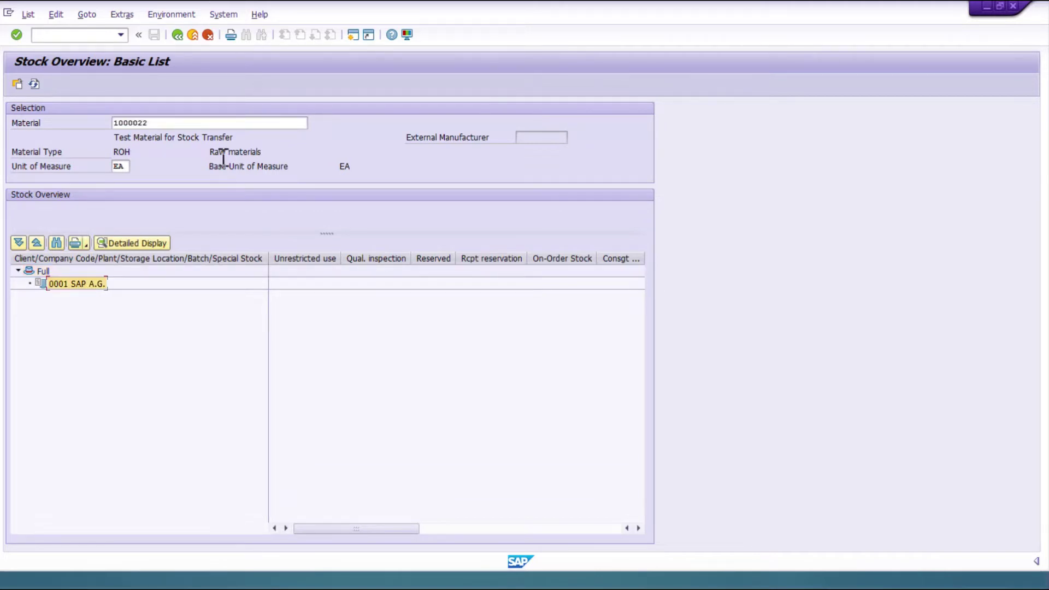
click(167, 125)
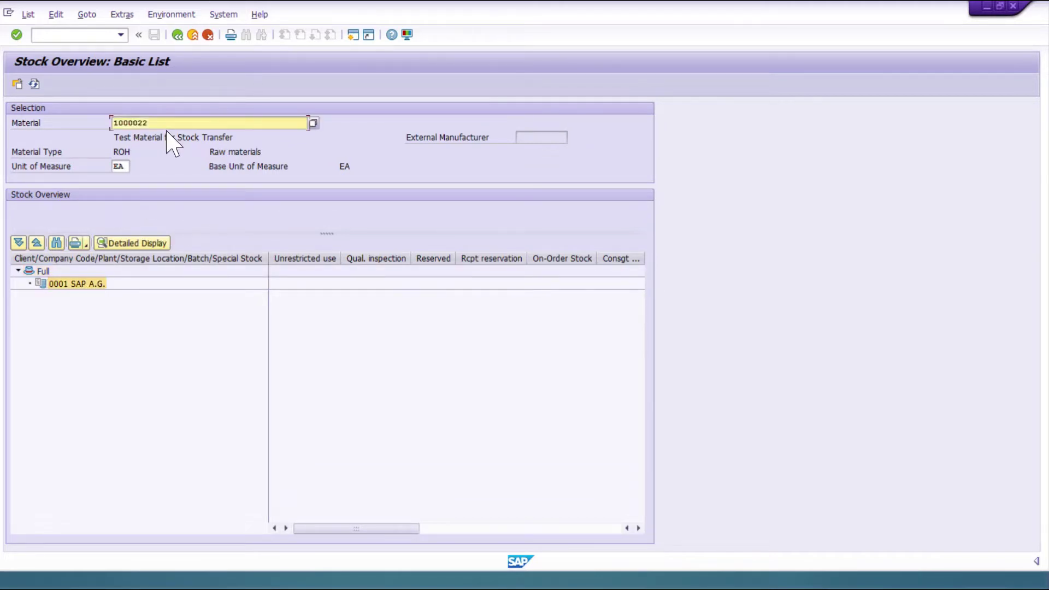
drag(148, 122, 110, 122)
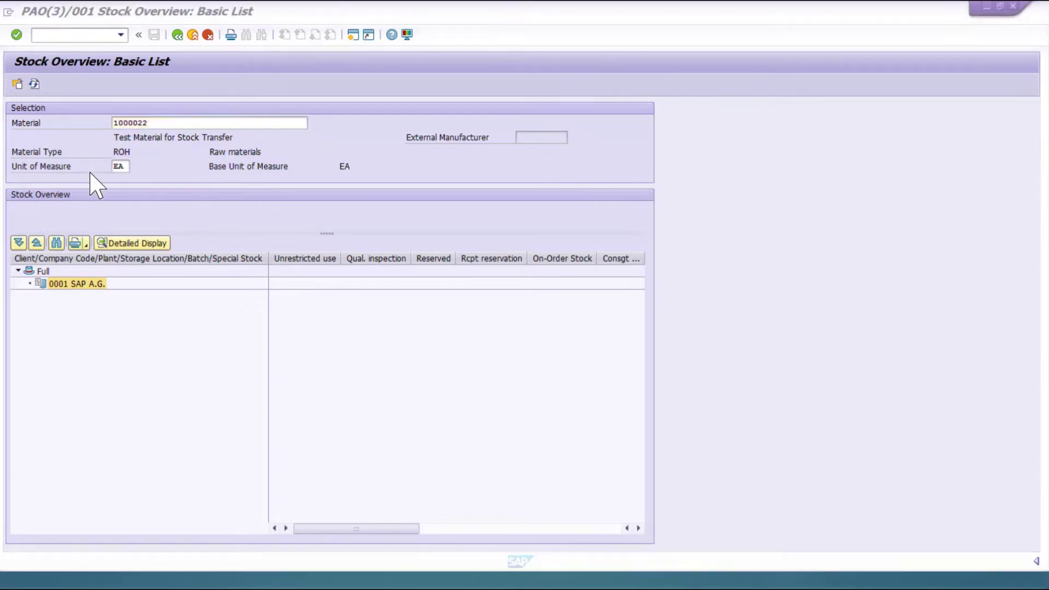
- Switch to the Goods Receipt Purchase Order session and set the transaction to A08 Transfer Posting with reference R10 Other
key(alt+Tab)
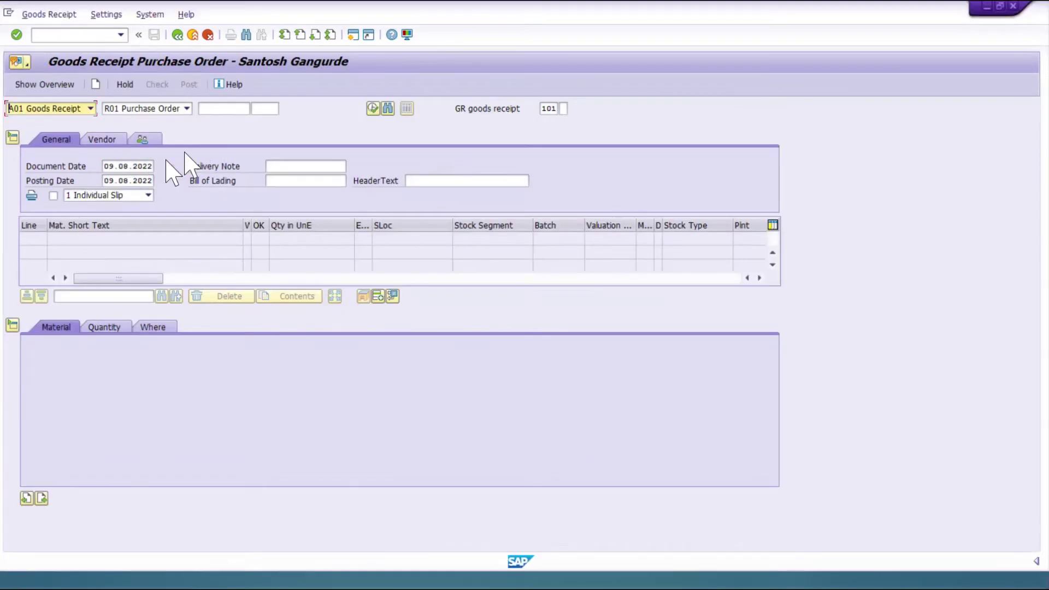
click(90, 109)
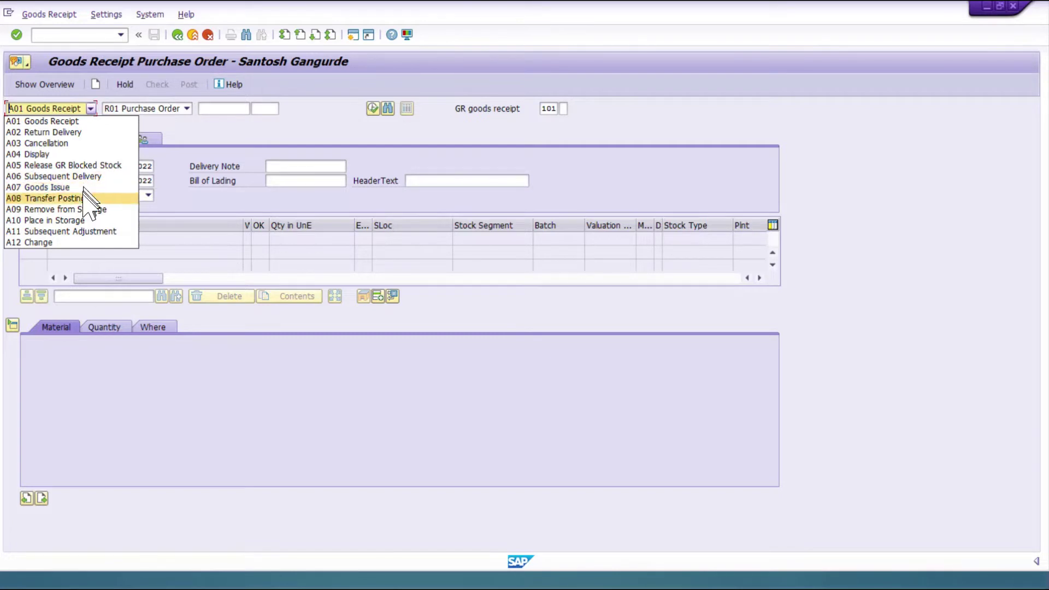
click(54, 198)
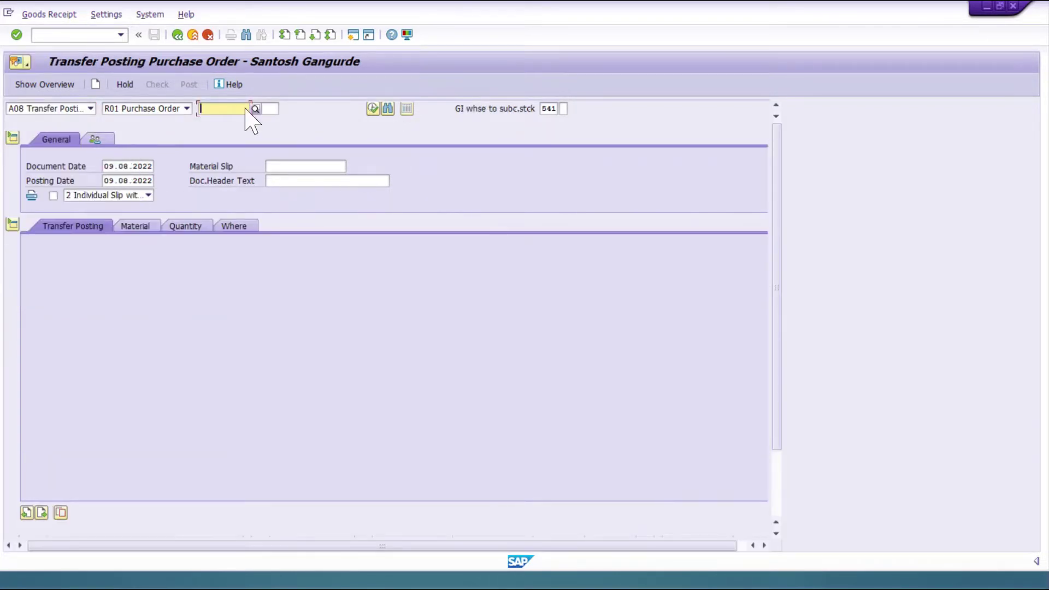
click(187, 108)
click(117, 154)
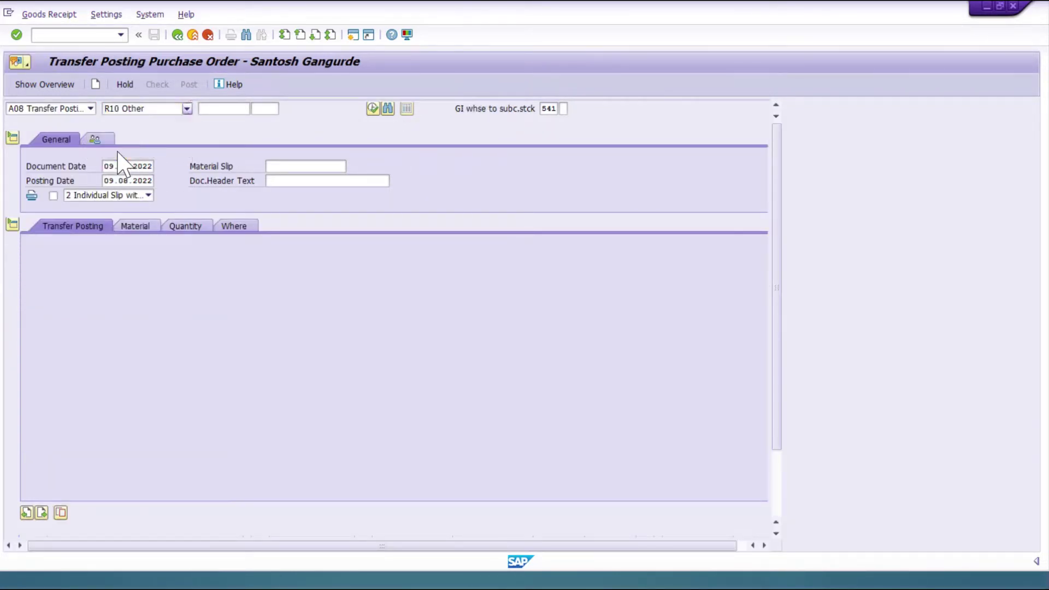
- Try to set the transfer posting's movement type to 561
click(550, 111)
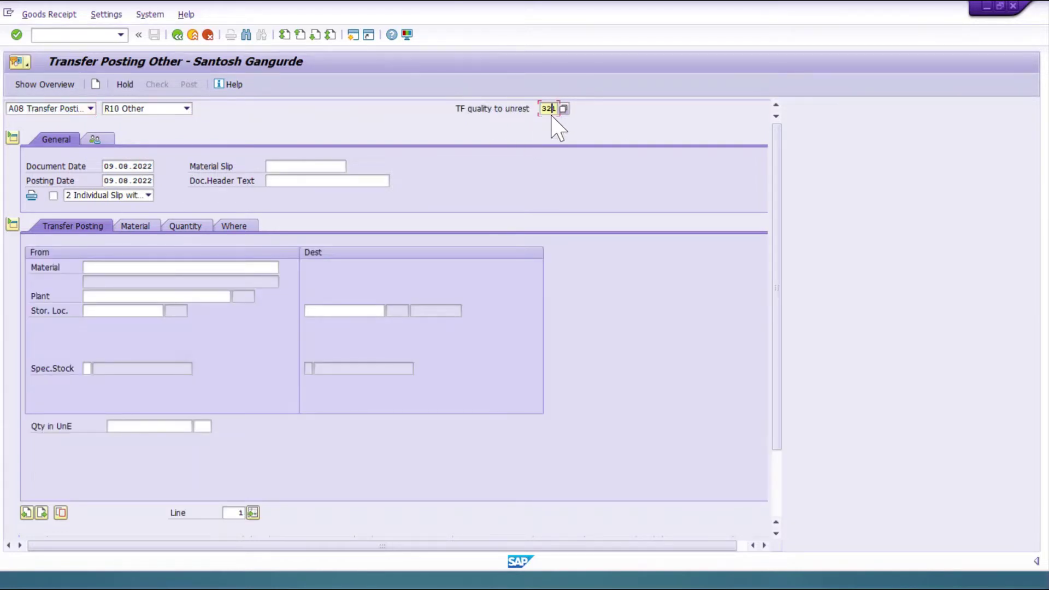
key(BackSpace)
key(BackSpace)
key(BackSpace)
text(561)
key(Return)
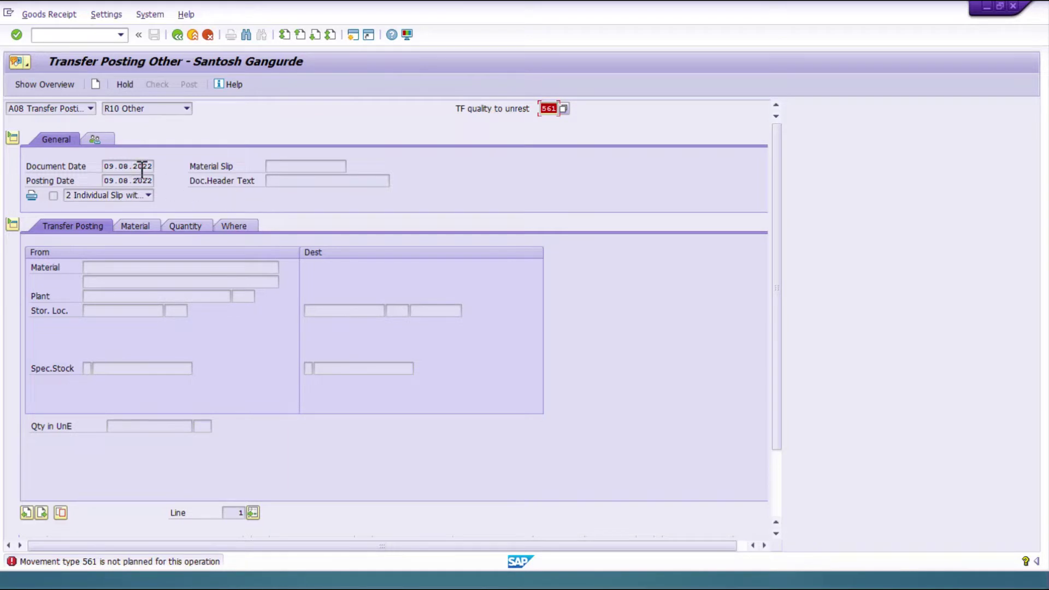
click(89, 109)
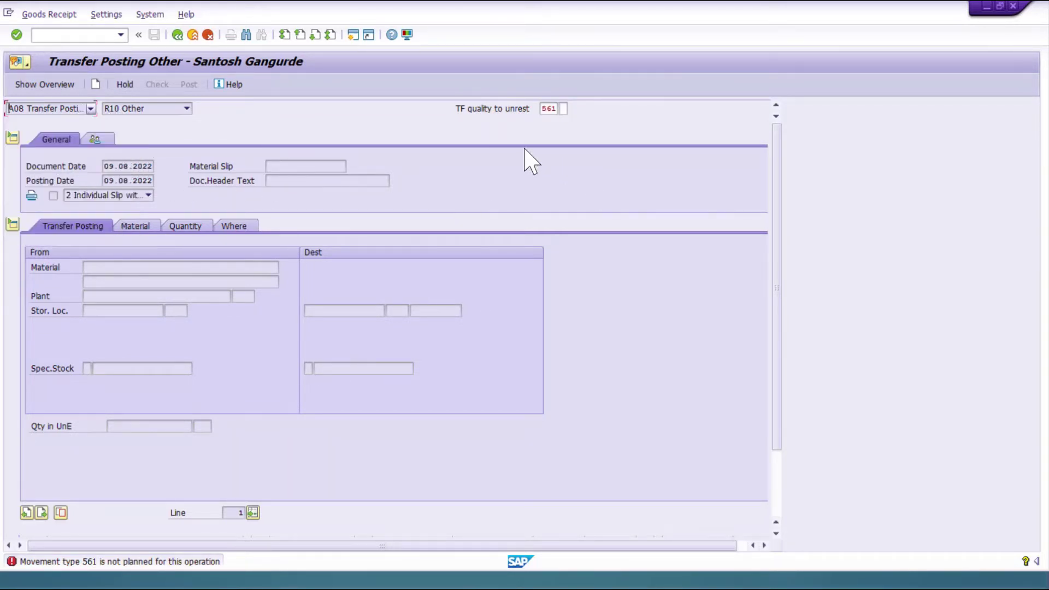
click(595, 186)
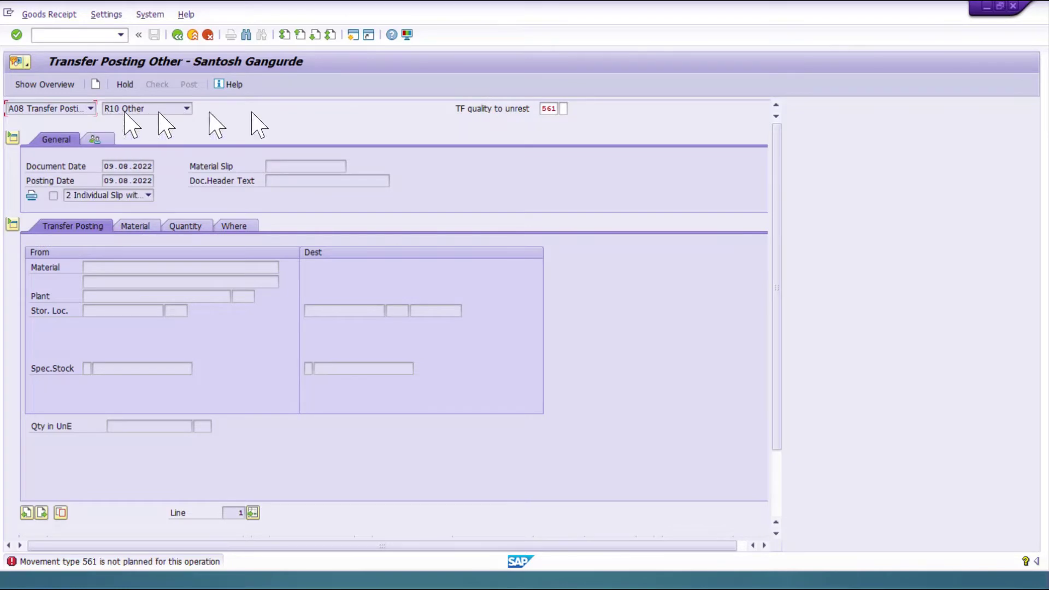
- Change the transaction to A07 Goods Issue and set its movement type to 561
click(90, 109)
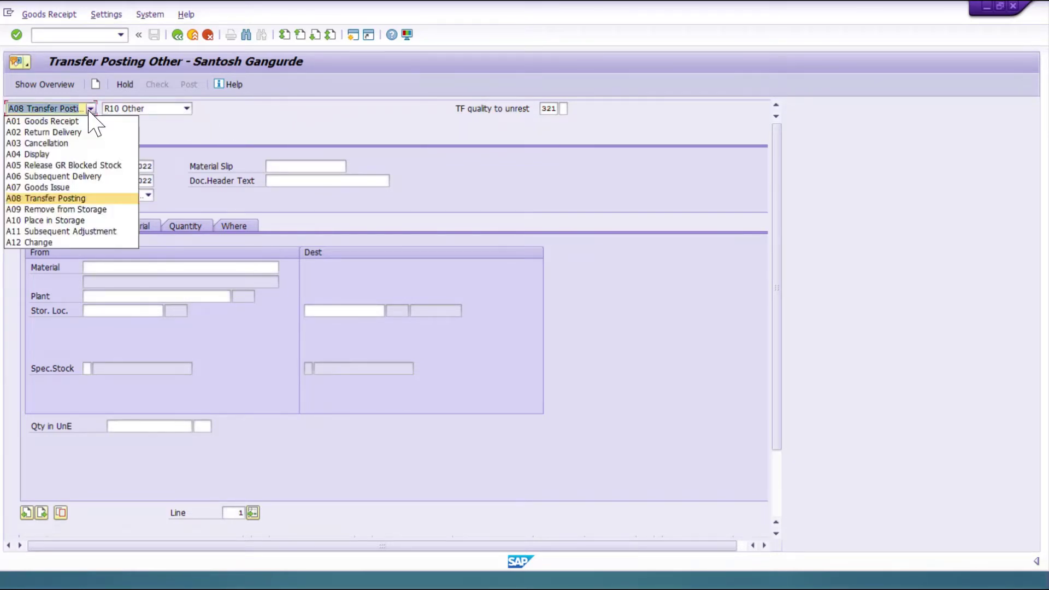
click(83, 187)
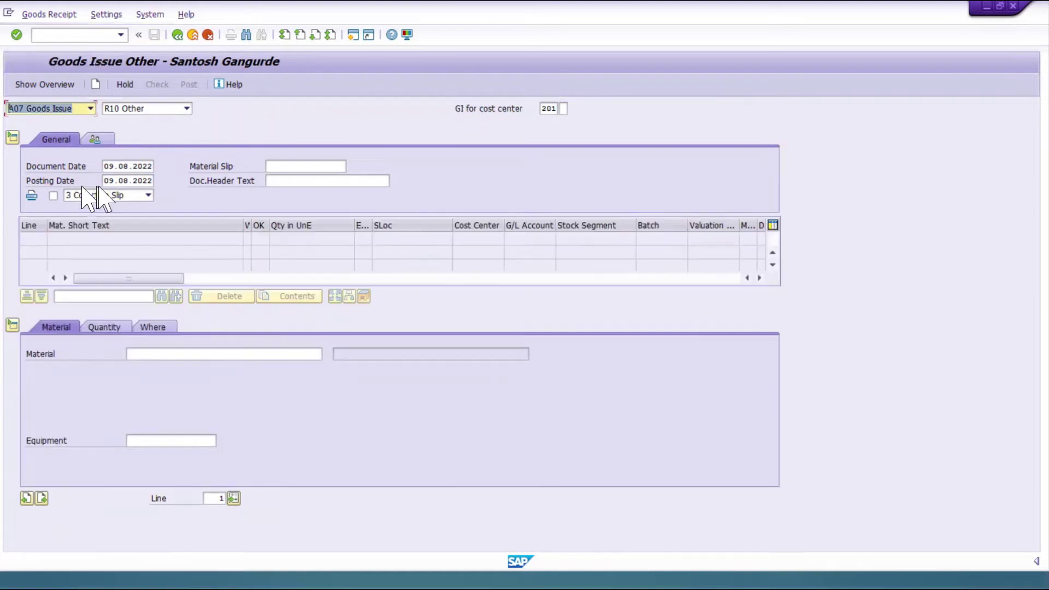
click(550, 108)
text(6)
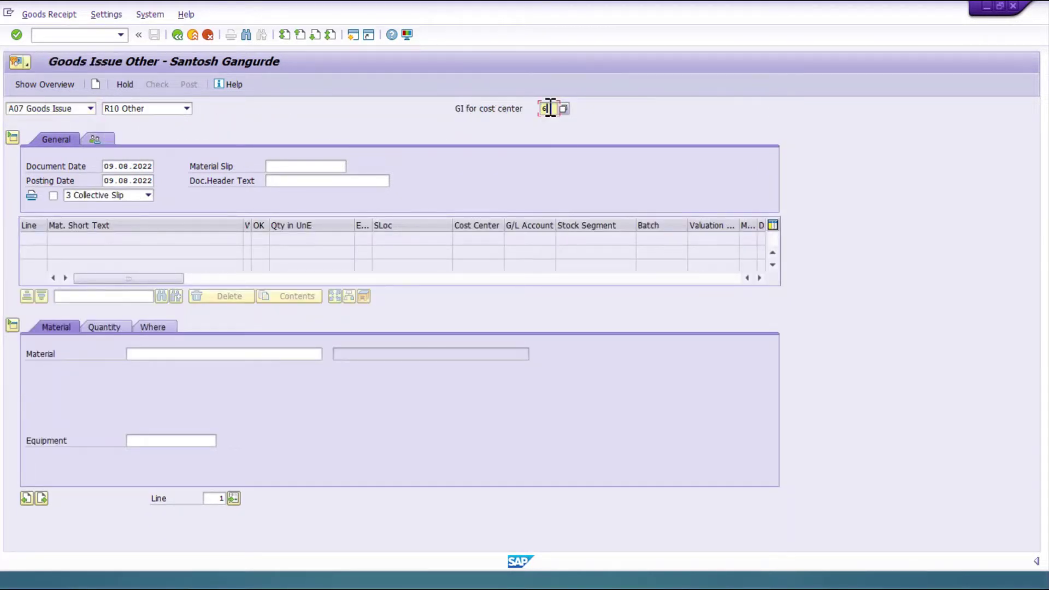
text(61)
key(Return)
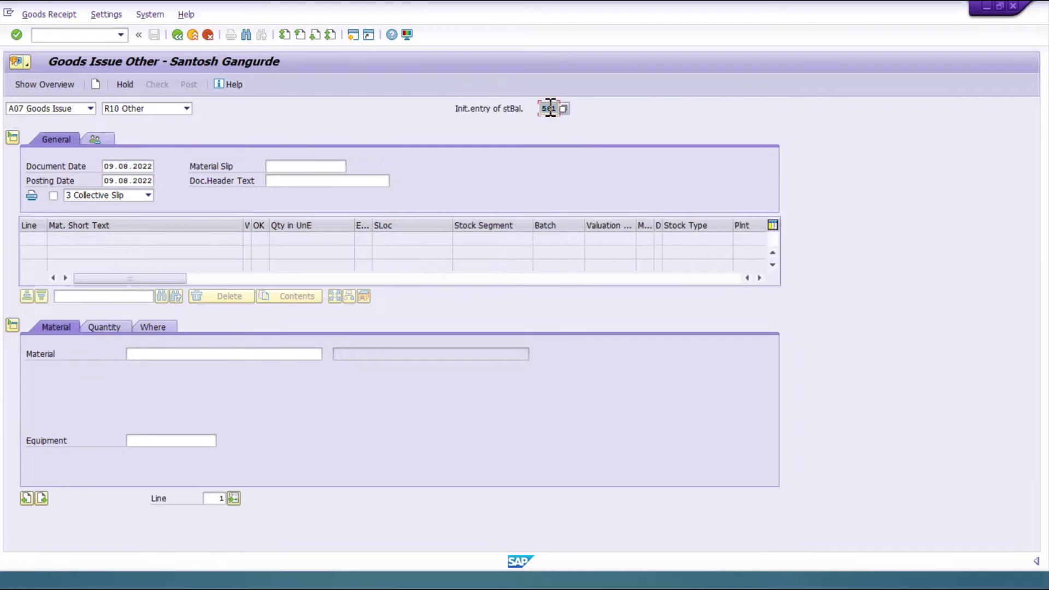
click(146, 351)
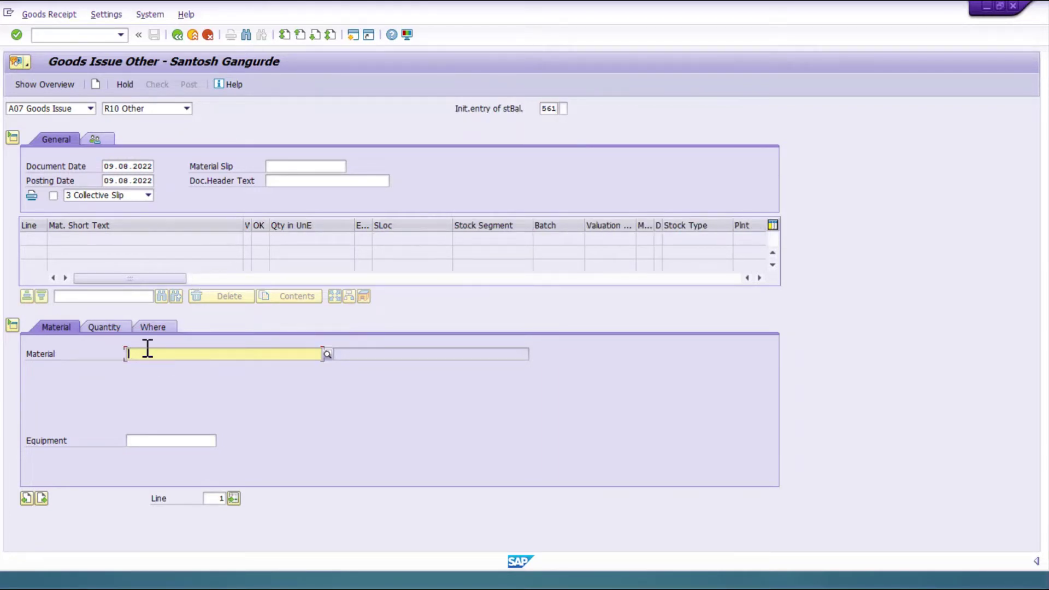
text(100)
key(Return)
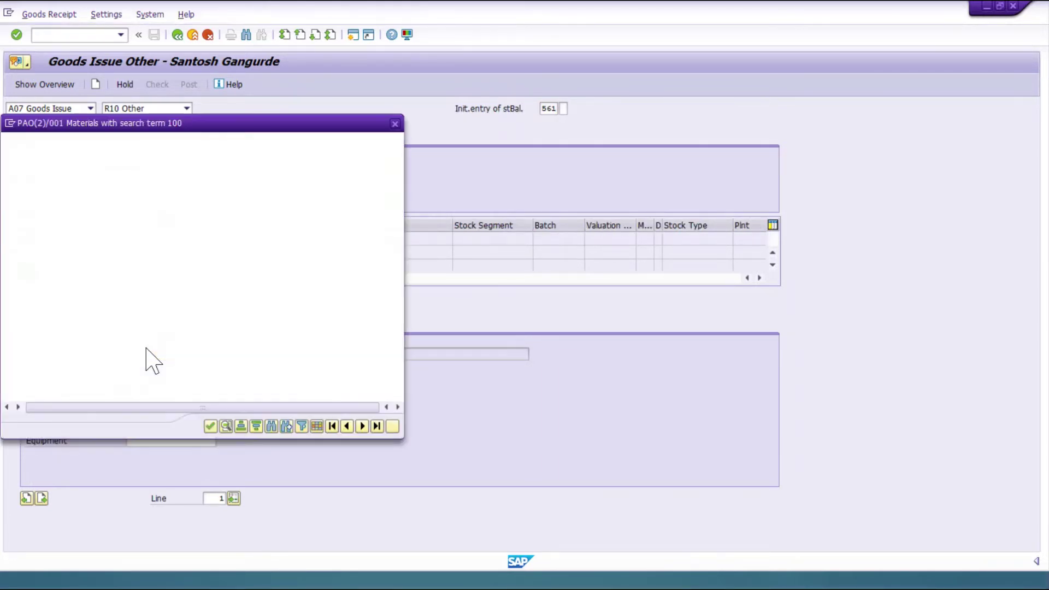
click(395, 124)
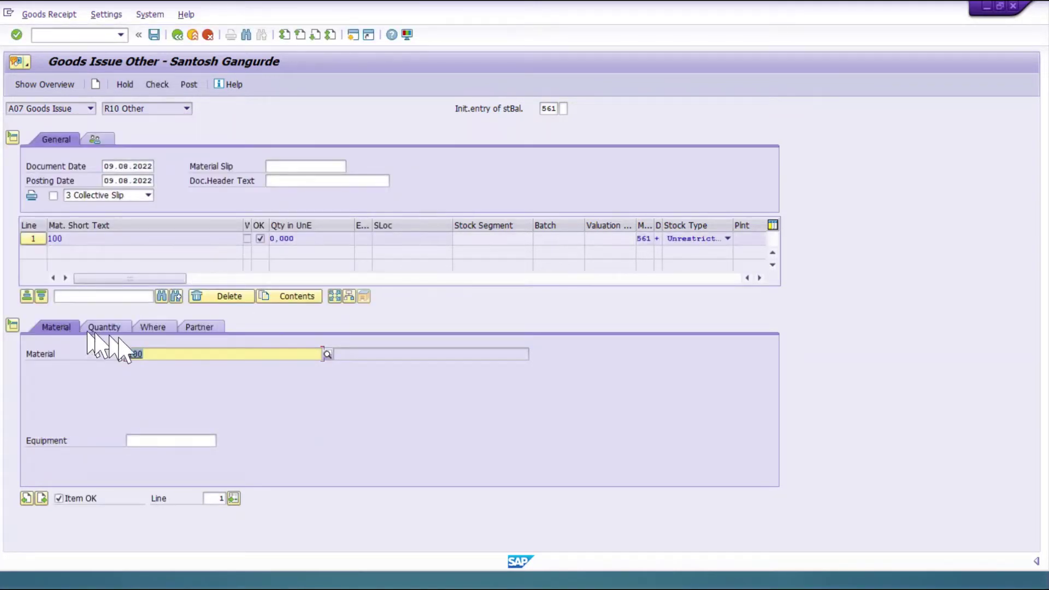
click(159, 355)
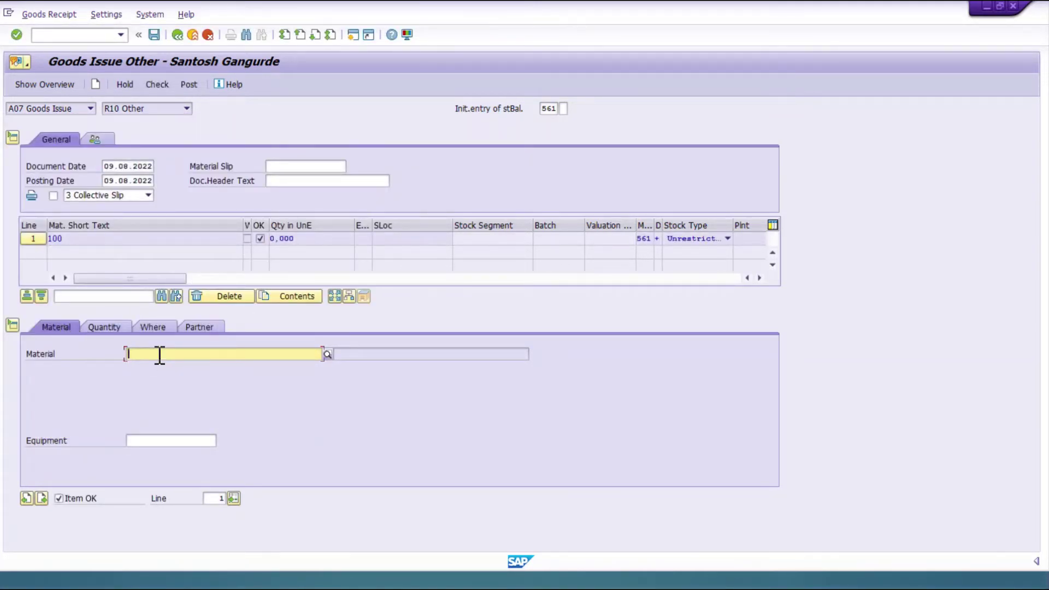
text(TF quality to unrest)
key(ctrl+a)
key(BackSpace)
- Copy material number 1000022 from Note 1.txt in Notepad and enter it as the material of goods issue line 1
key(alt+Tab)
click(89, 112)
double_click(90, 113)
key(ctrl+c)
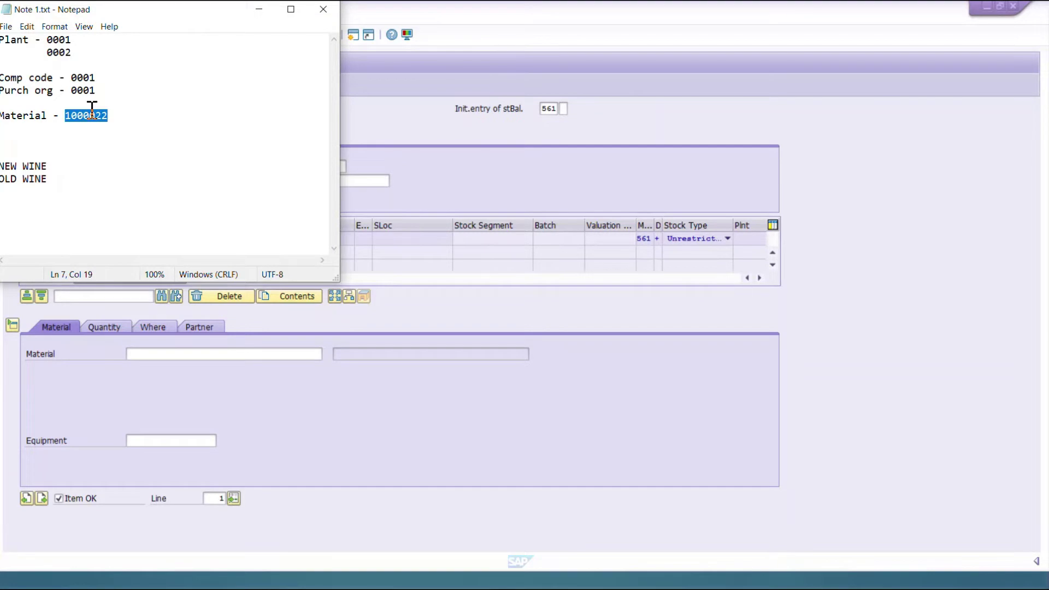
click(431, 355)
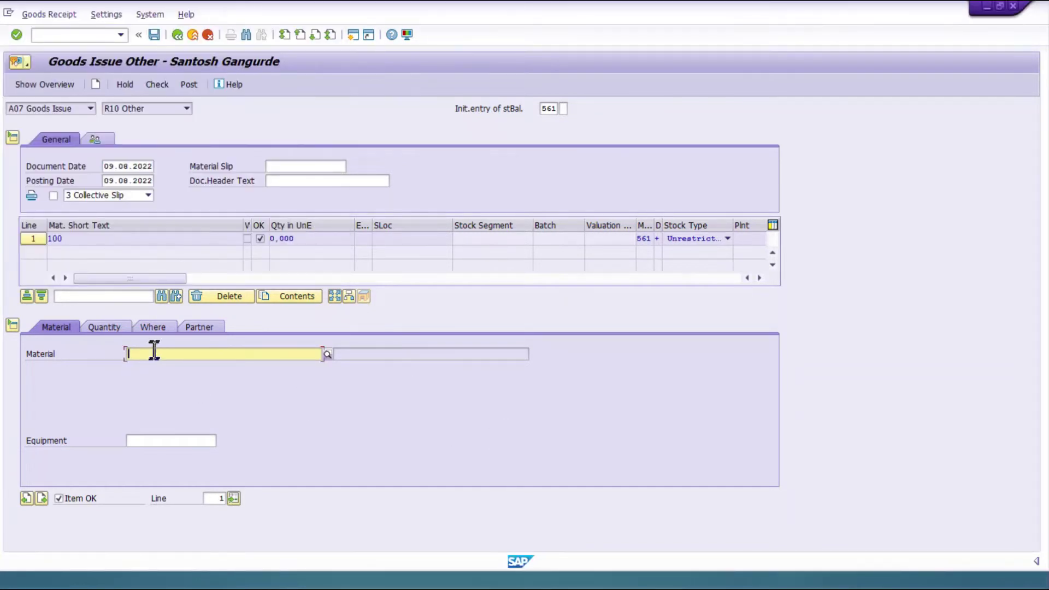
key(ctrl+v)
key(Return)
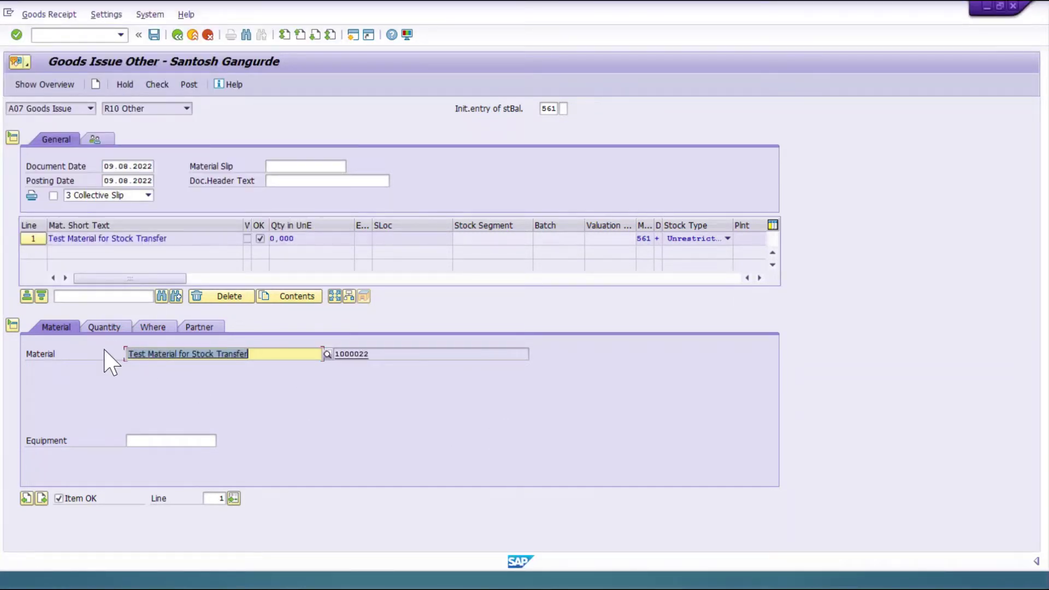
- Set the line item's quantity in unit of entry to 100 EA
click(104, 326)
click(168, 354)
text(100)
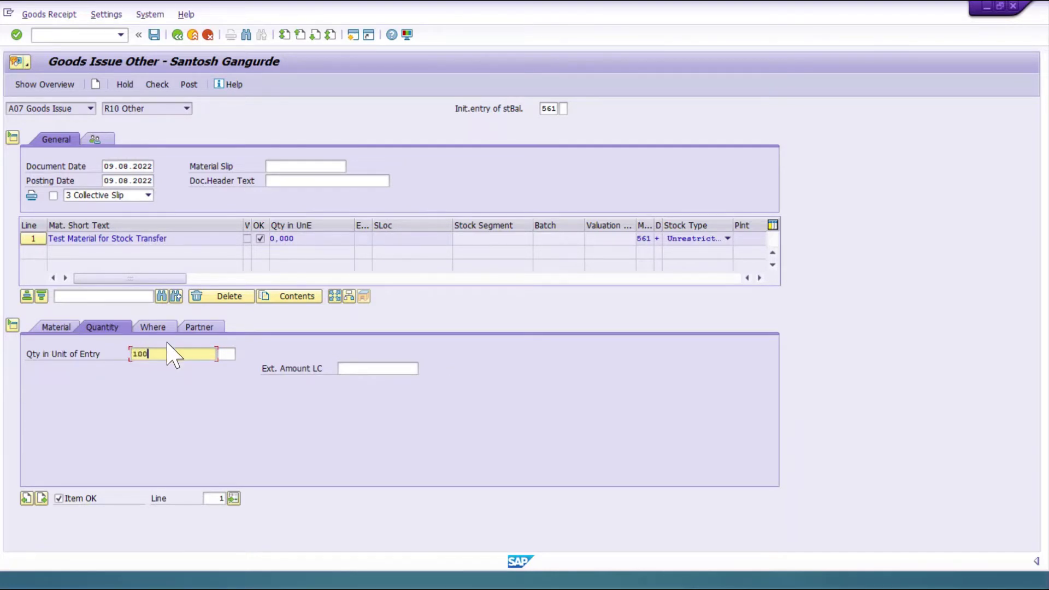
key(Tab)
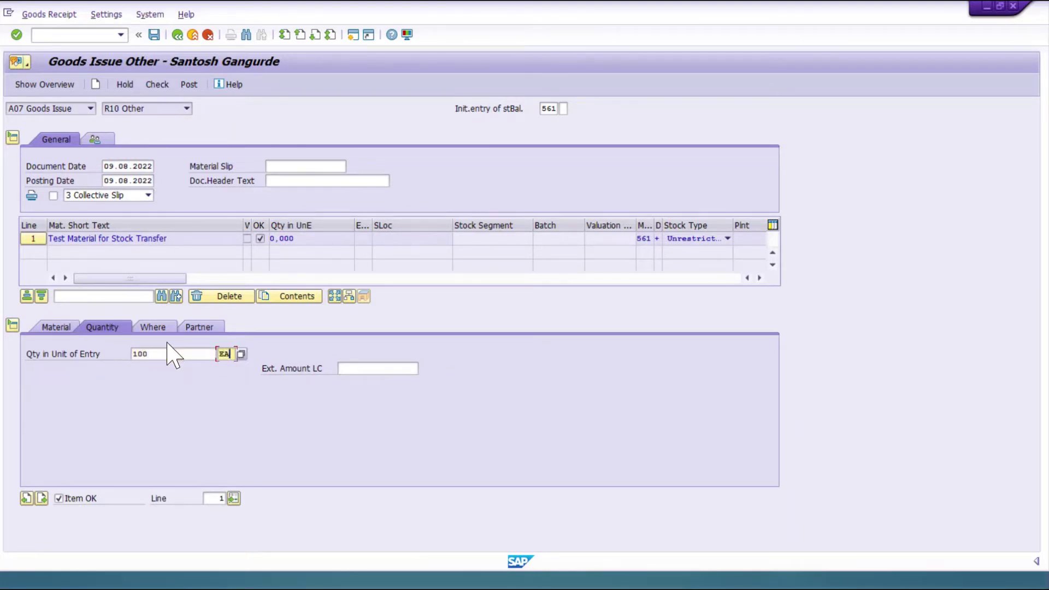
key(Return)
- Assign the line item to plant 0001 and storage location 0001, and post the material document
click(153, 327)
click(171, 382)
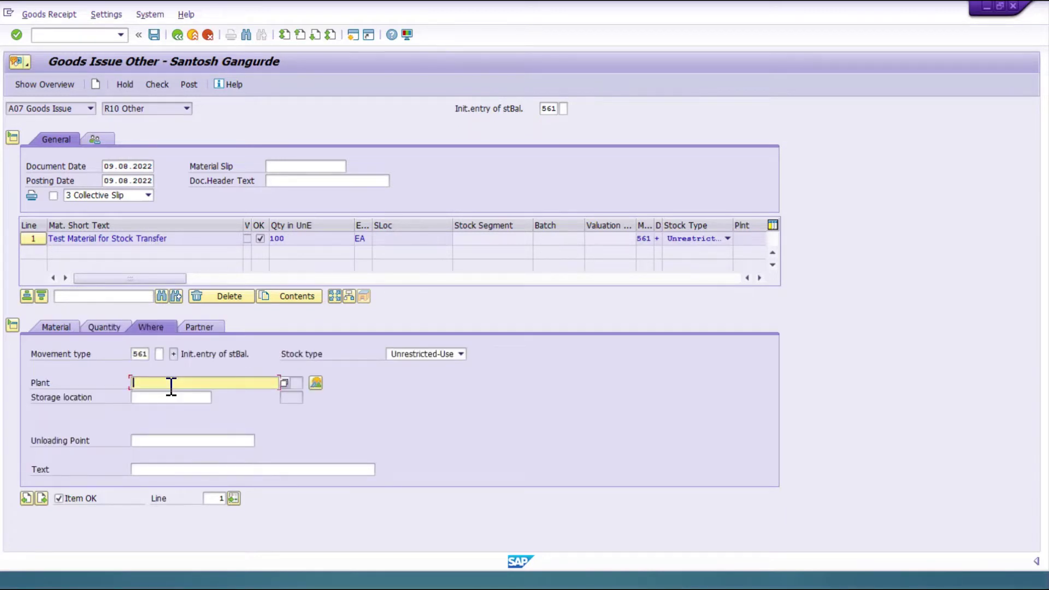
text(0001)
key(Tab)
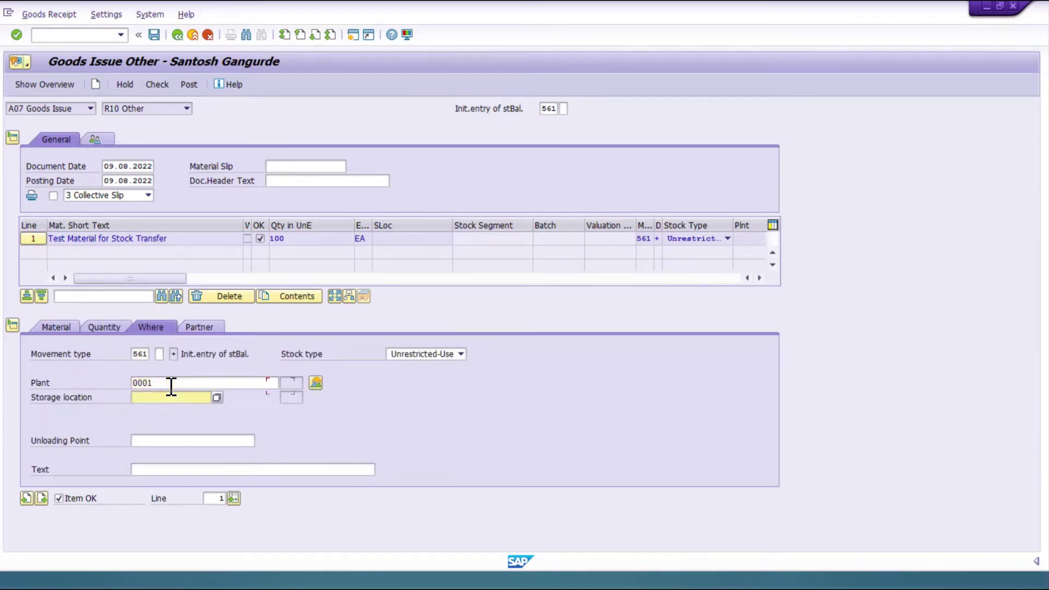
text(0001)
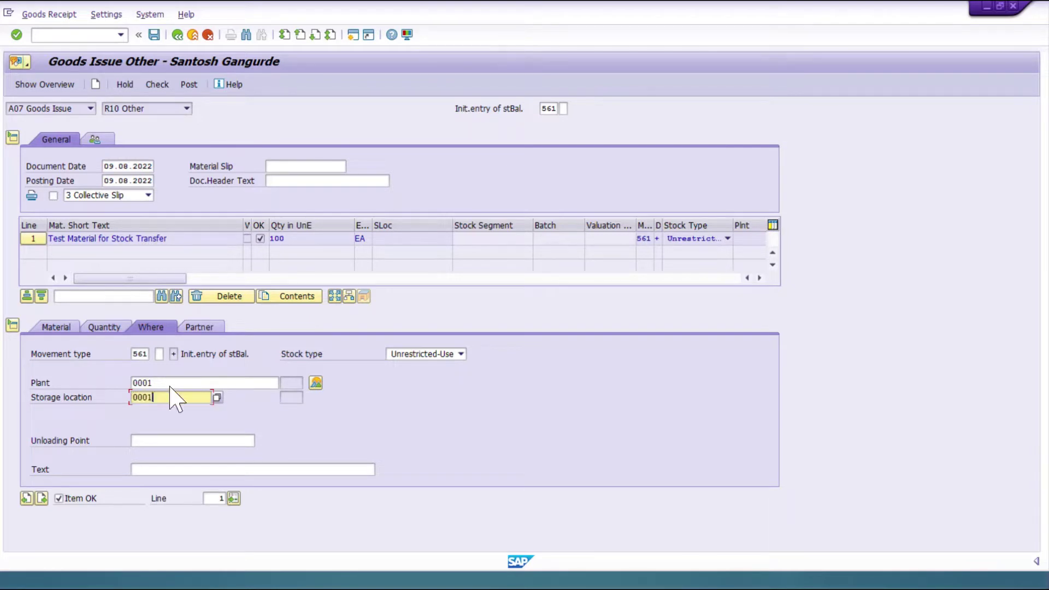
key(Return)
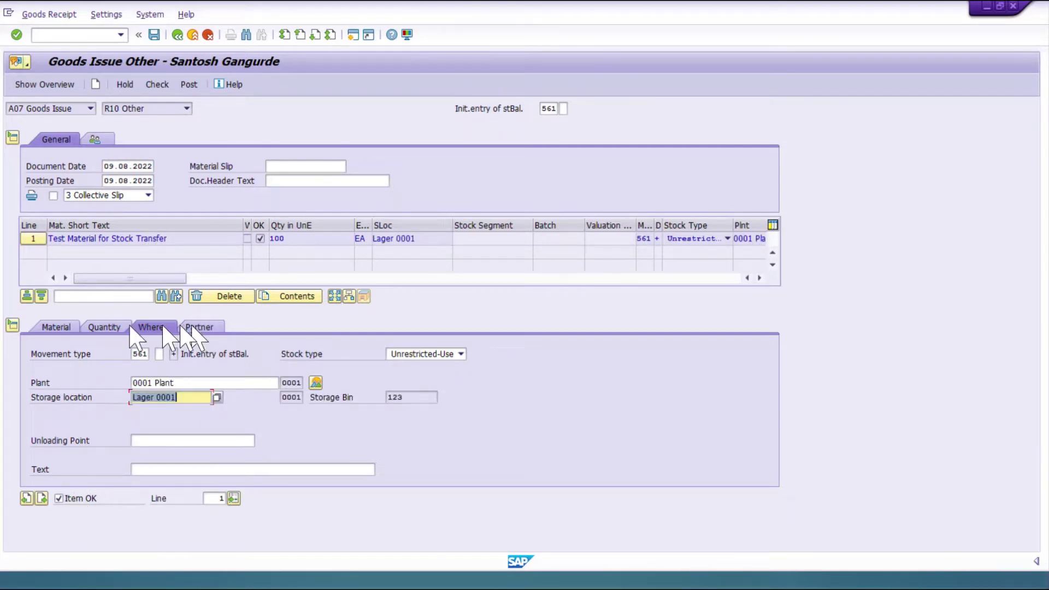
click(154, 34)
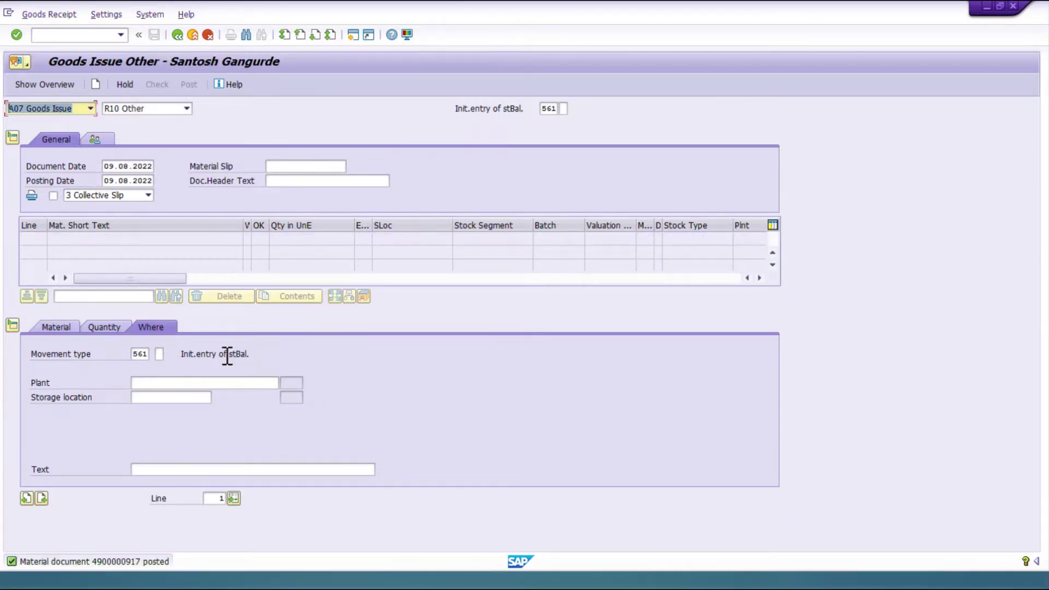
- Switch back to the stock overview session and refresh the stock list for material 1000022
key(alt+Tab)
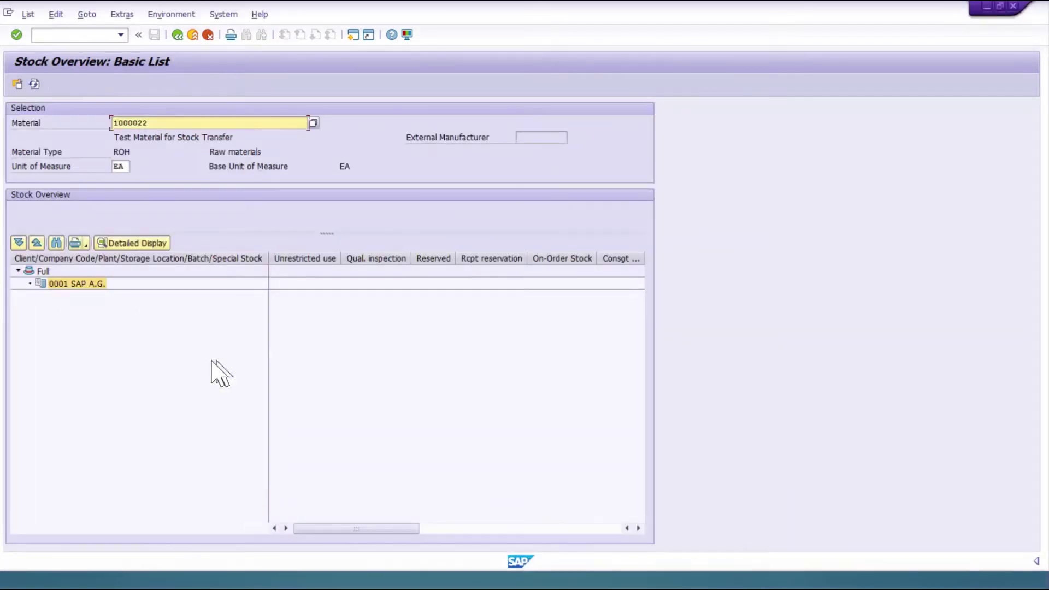
click(34, 84)
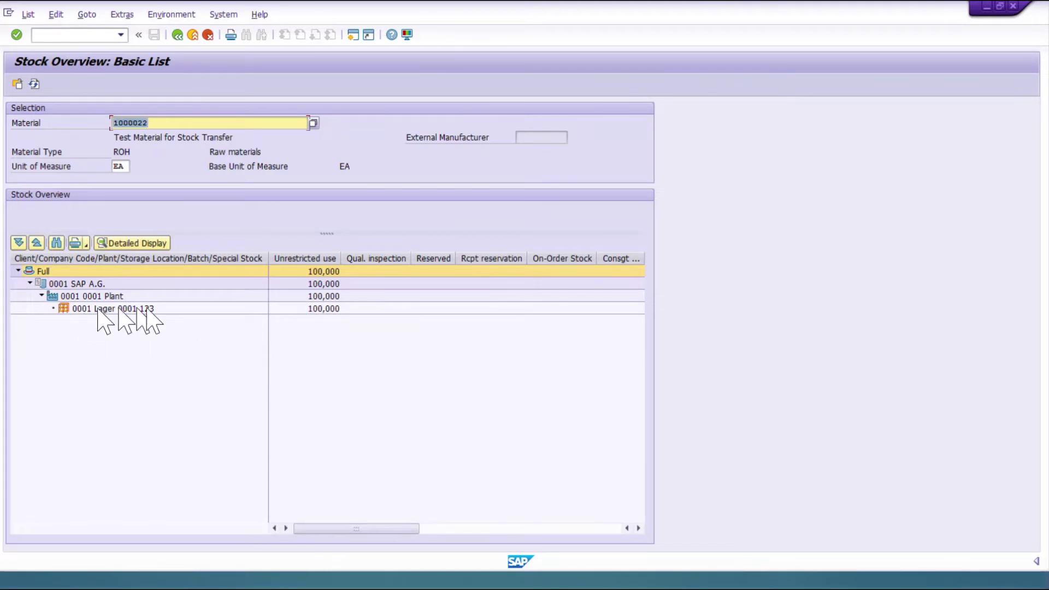
- Check the unrestricted-use stock of storage location Lager 0001 in the stock overview
click(317, 308)
click(299, 258)
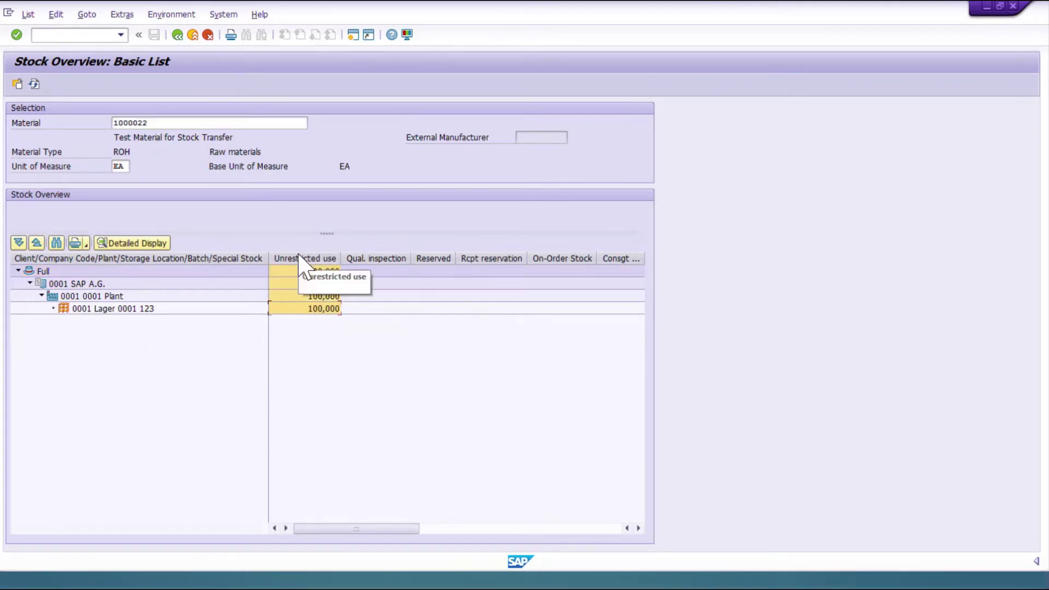
click(307, 324)
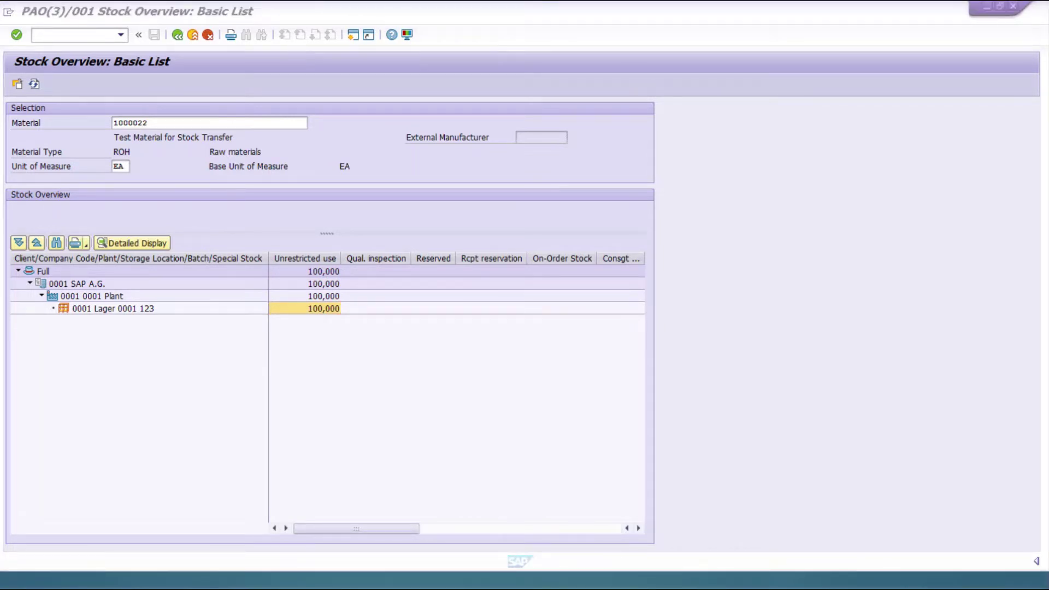
- Switch to the goods movement session and set up an A08 Transfer Posting, R10 Other, with movement type 322
key(alt+Tab)
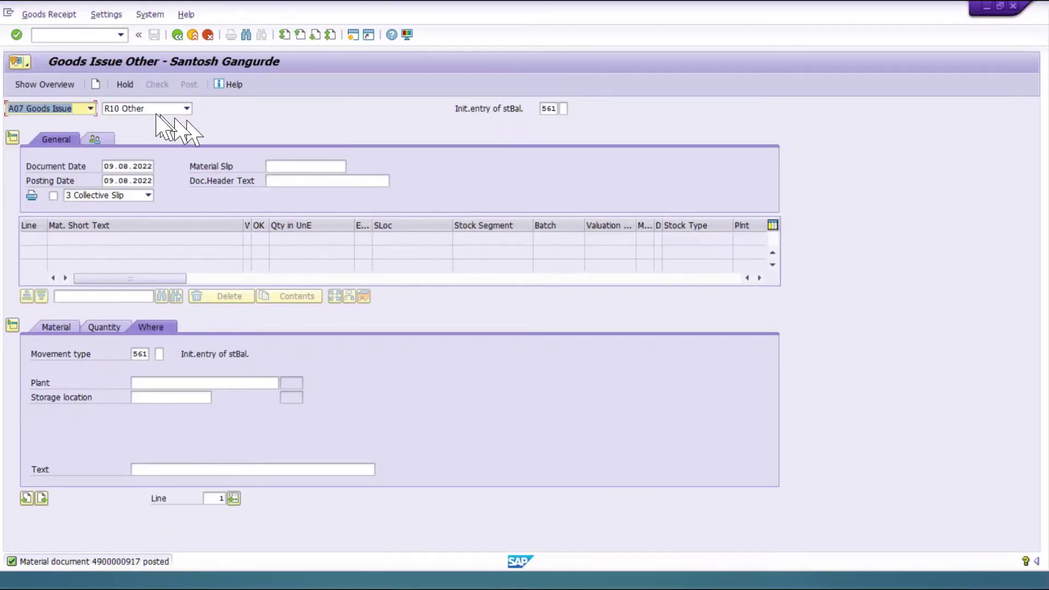
click(82, 109)
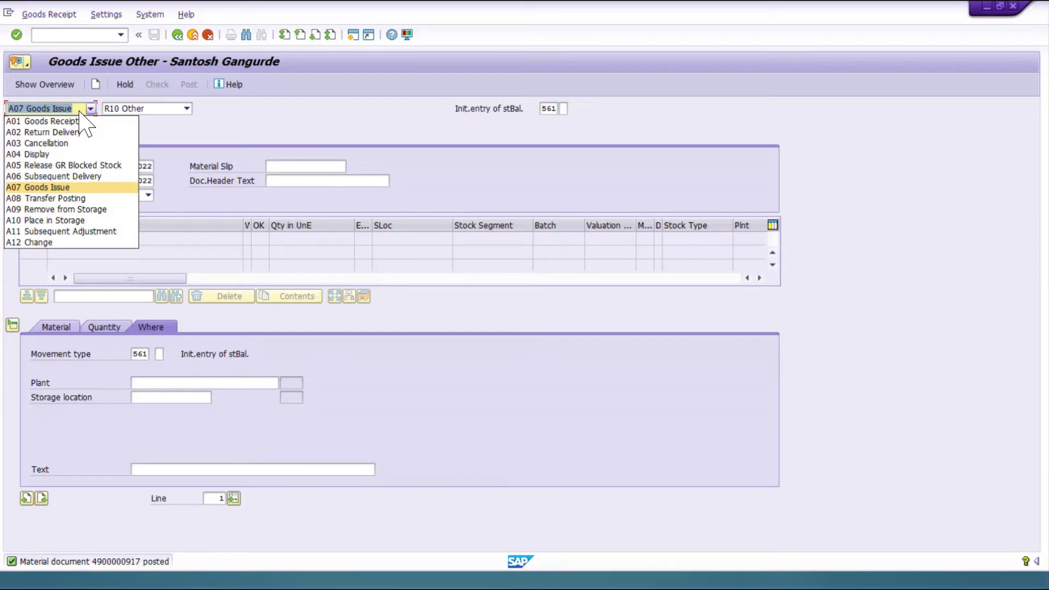
click(70, 199)
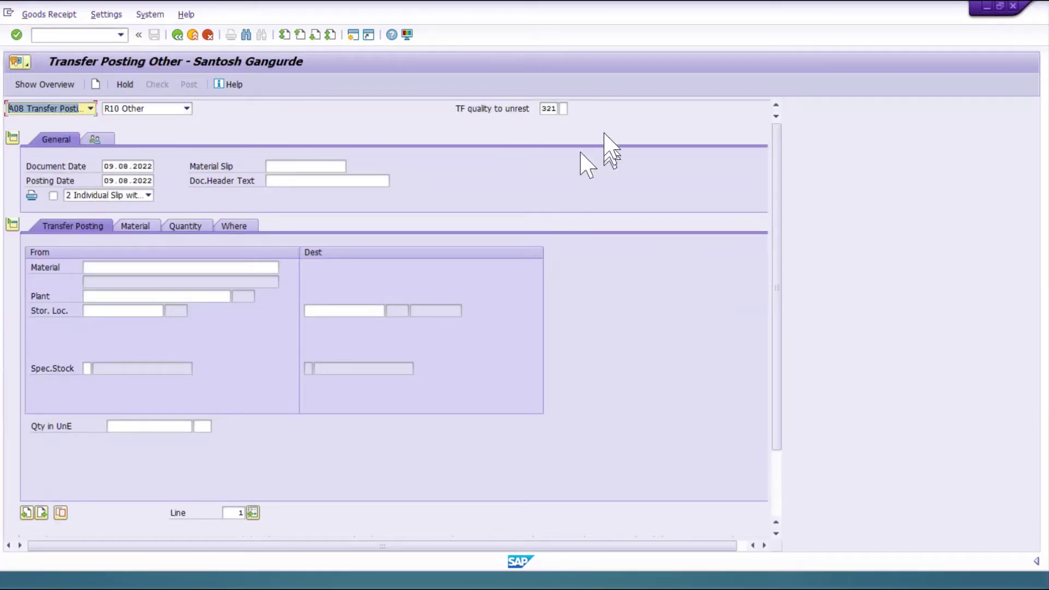
click(550, 109)
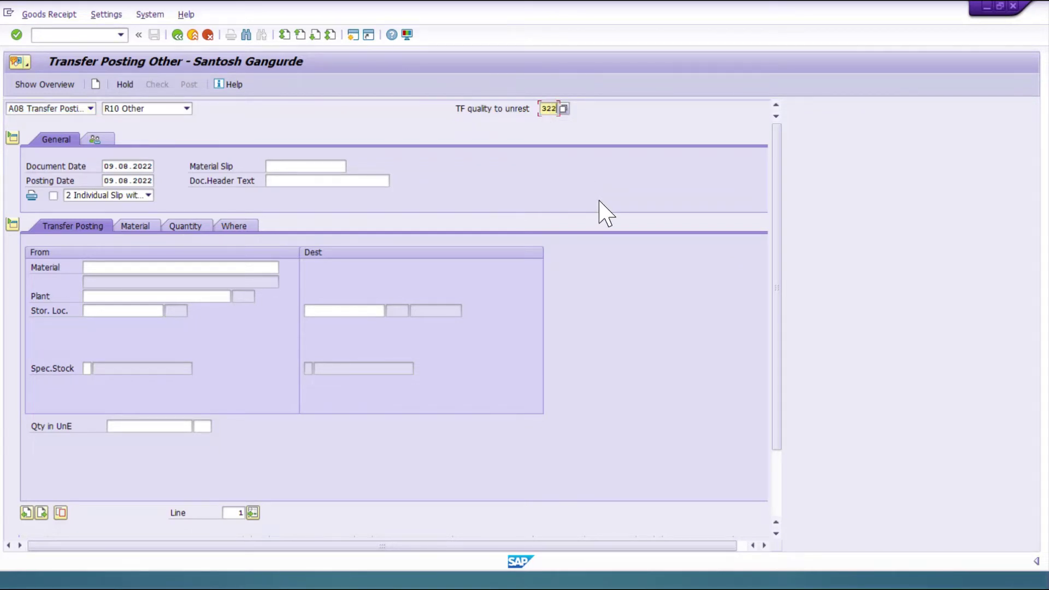
key(Return)
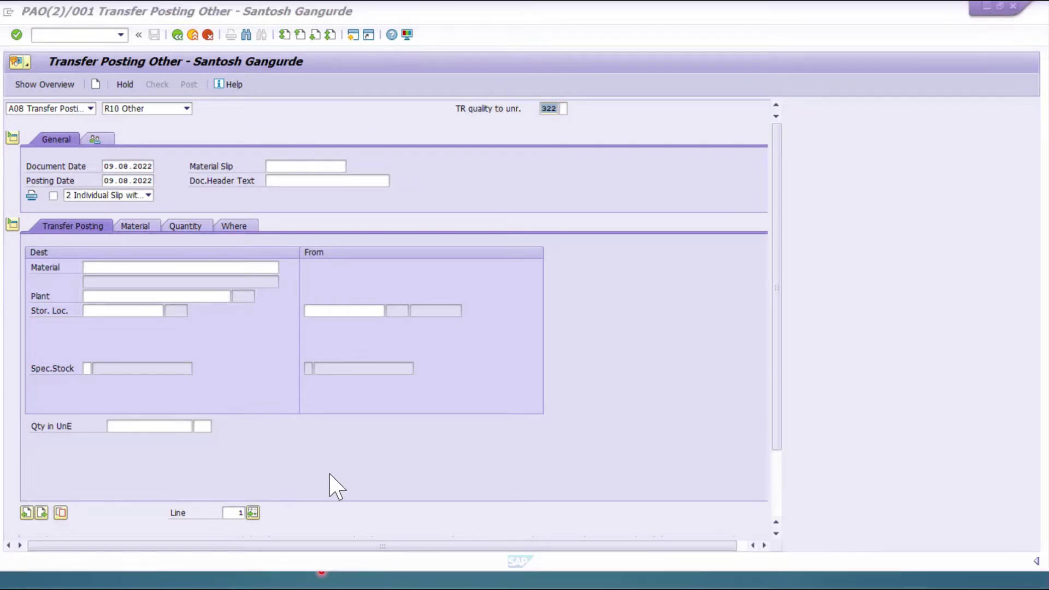
- Compare the unrestricted-use and quality inspection columns in the stock overview session and return to the transfer posting
key(alt+Tab)
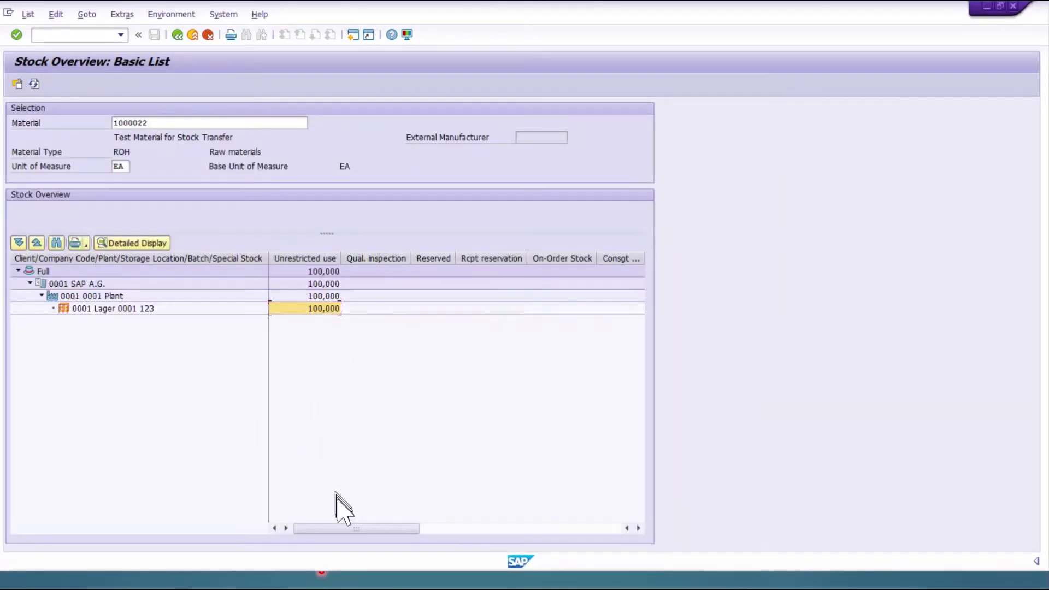
mouse_move(337, 528)
mouse_down()
mouse_move(554, 522)
mouse_move(495, 533)
mouse_move(323, 529)
mouse_up()
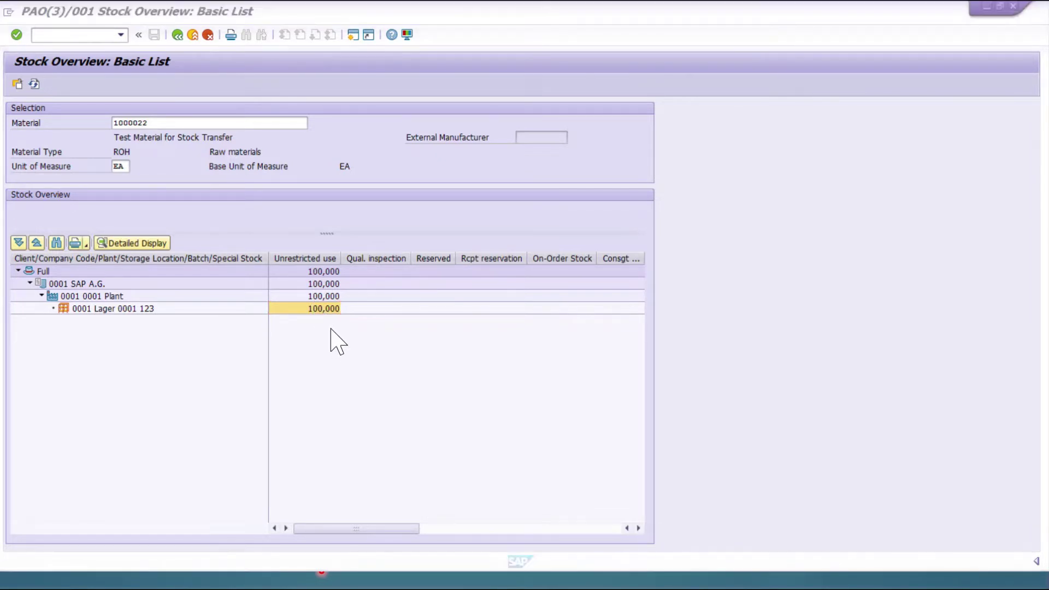
key(alt+Tab)
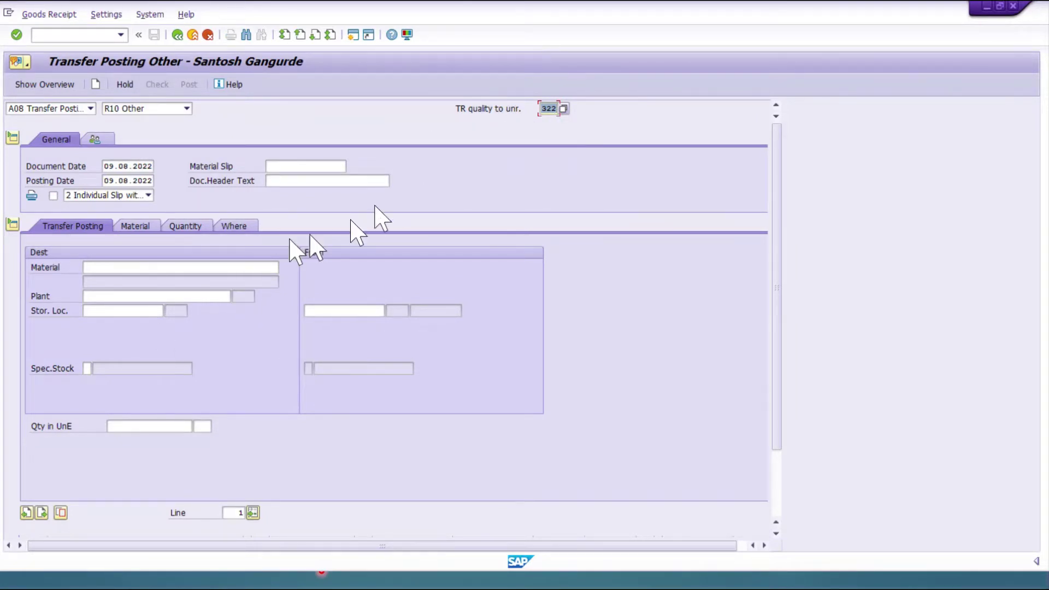
- Enter material 1000022 with destination plant 0001 and storage location 0001 for the transfer posting
click(124, 266)
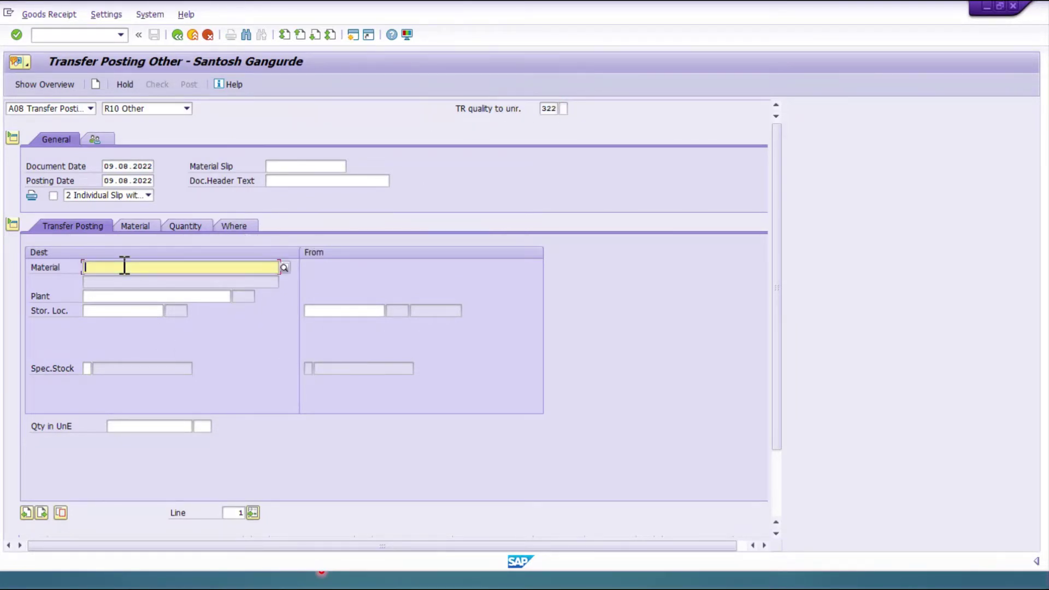
key(Return)
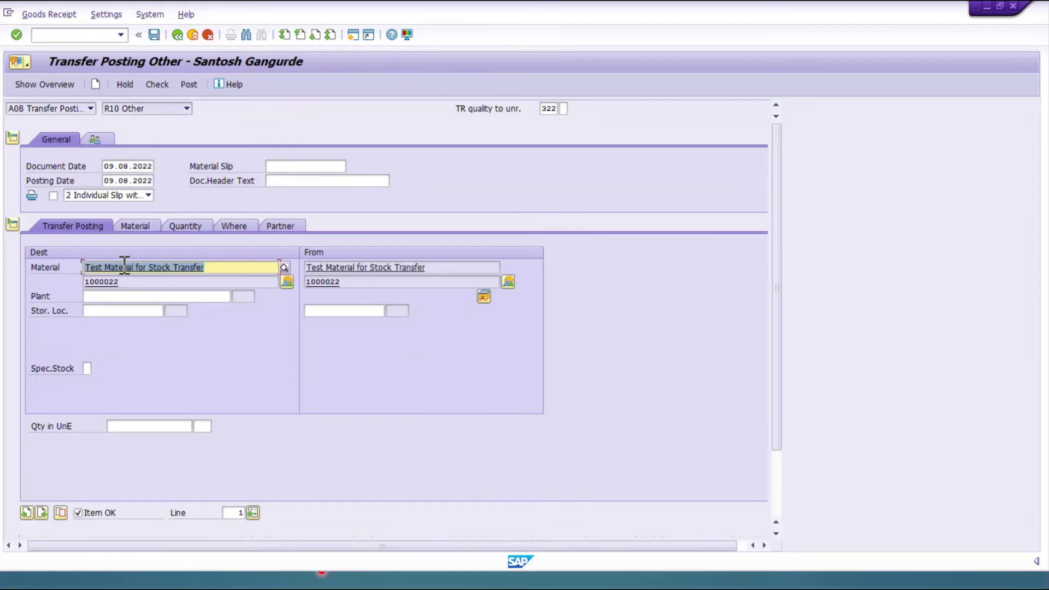
click(112, 296)
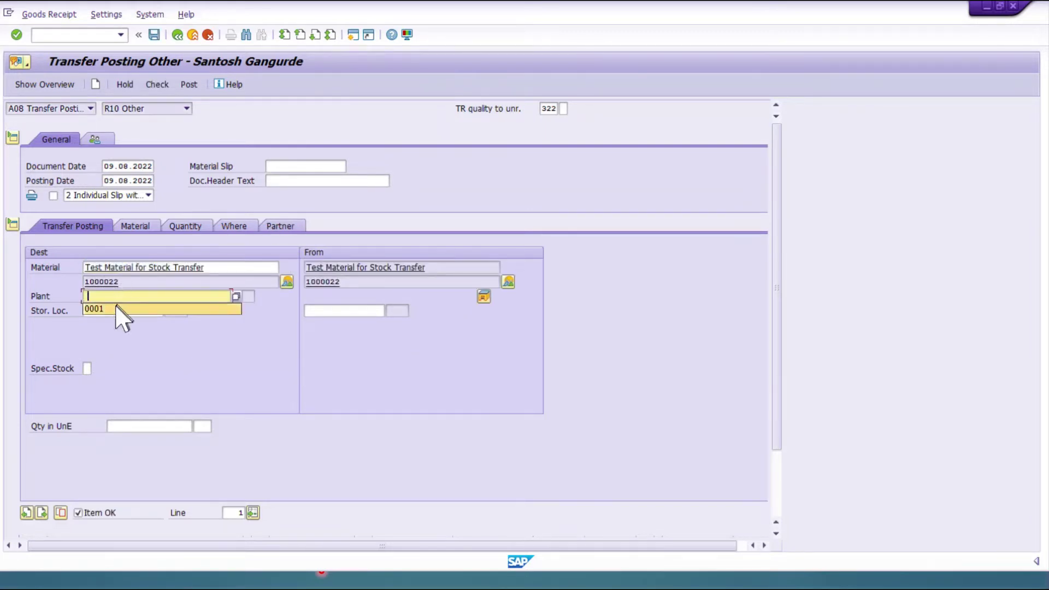
click(112, 309)
key(Return)
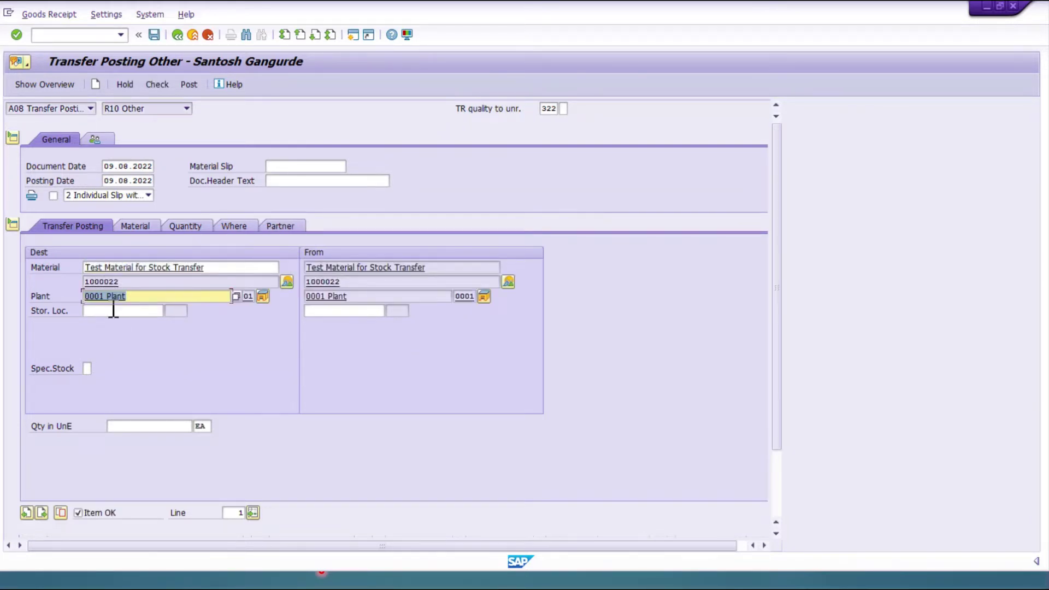
click(113, 311)
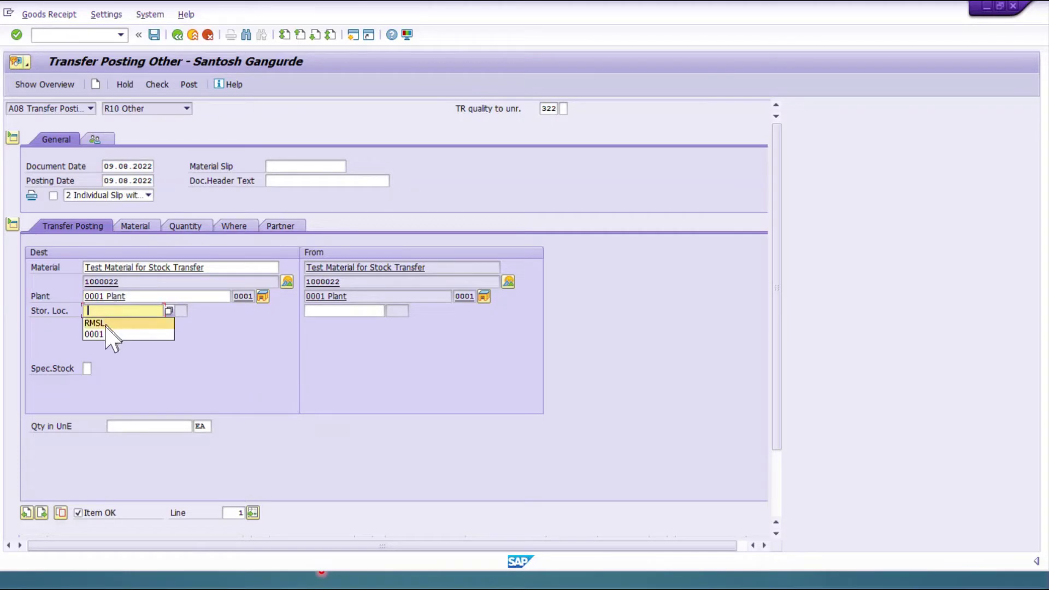
click(104, 334)
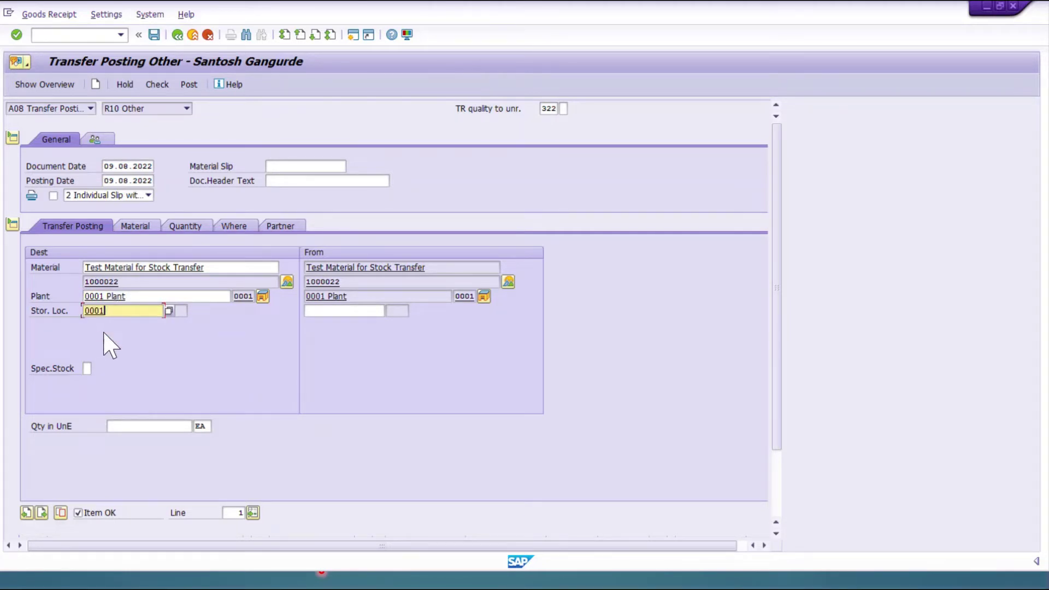
key(Return)
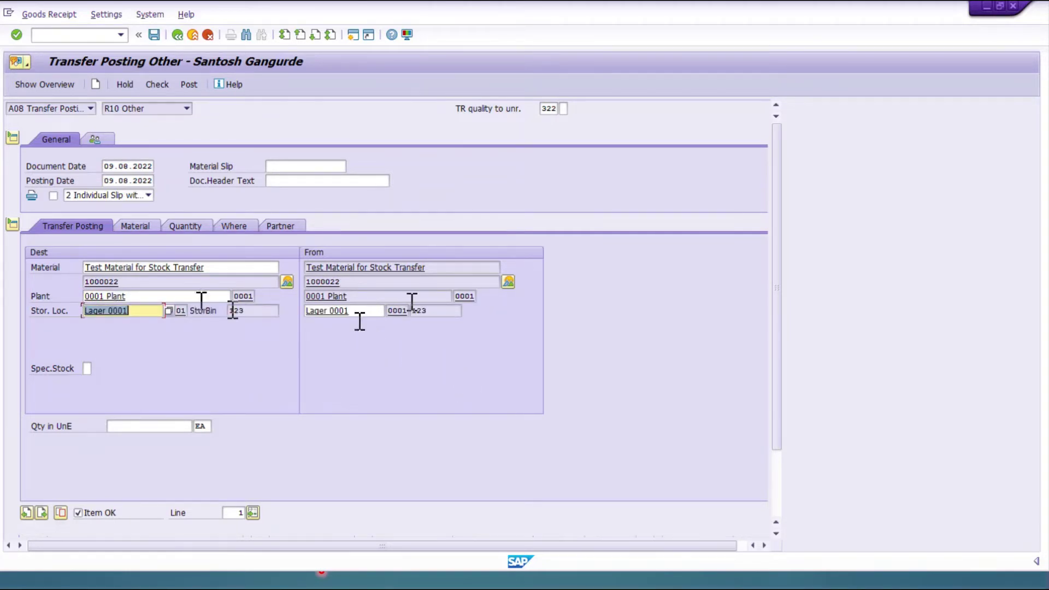
- Set the transfer item's quantity in unit of entry to 20 EA
click(148, 228)
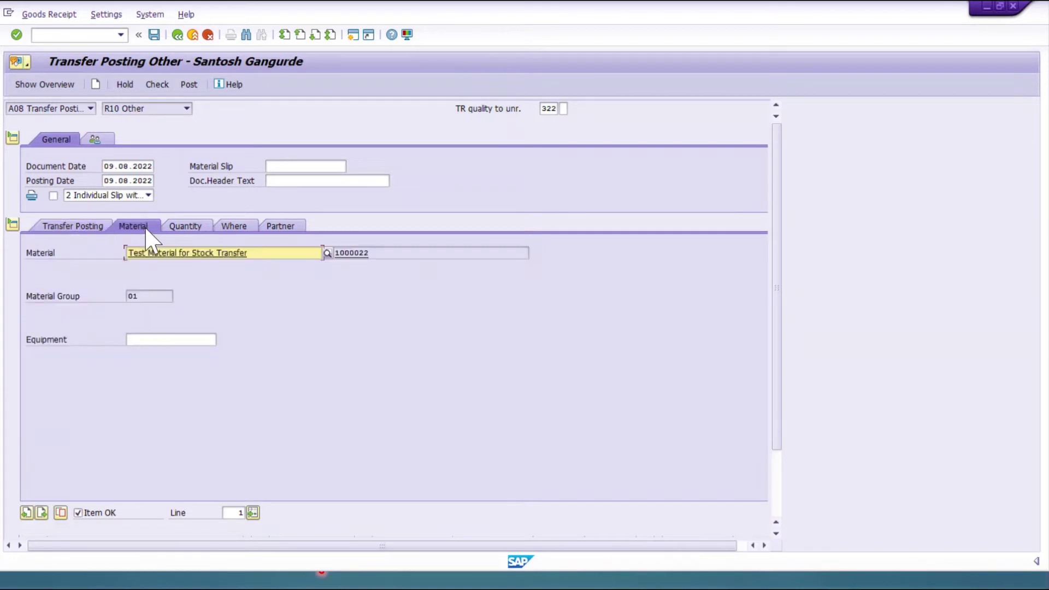
click(183, 226)
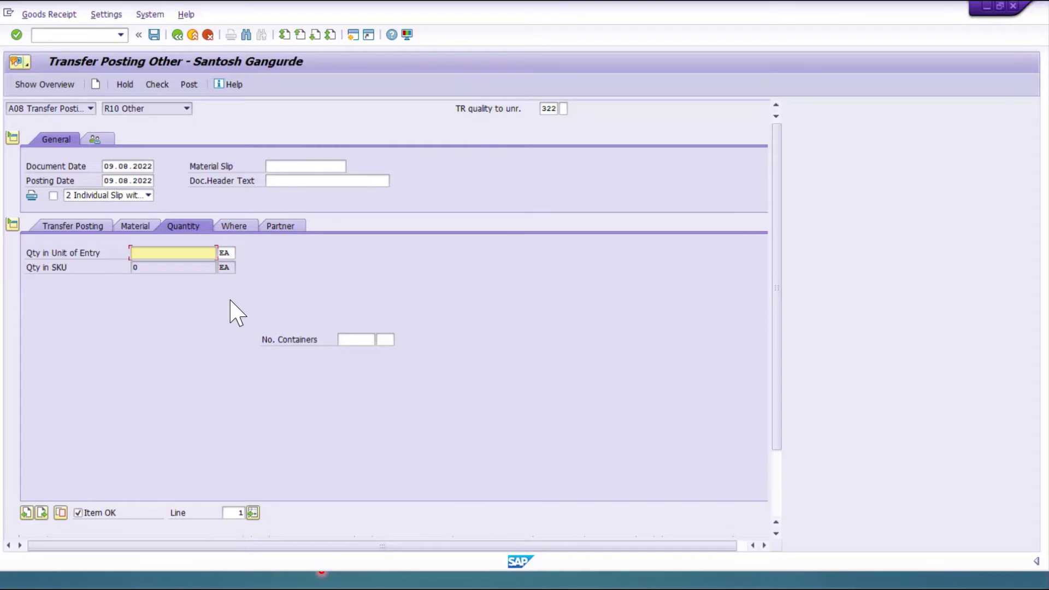
text(20)
key(Return)
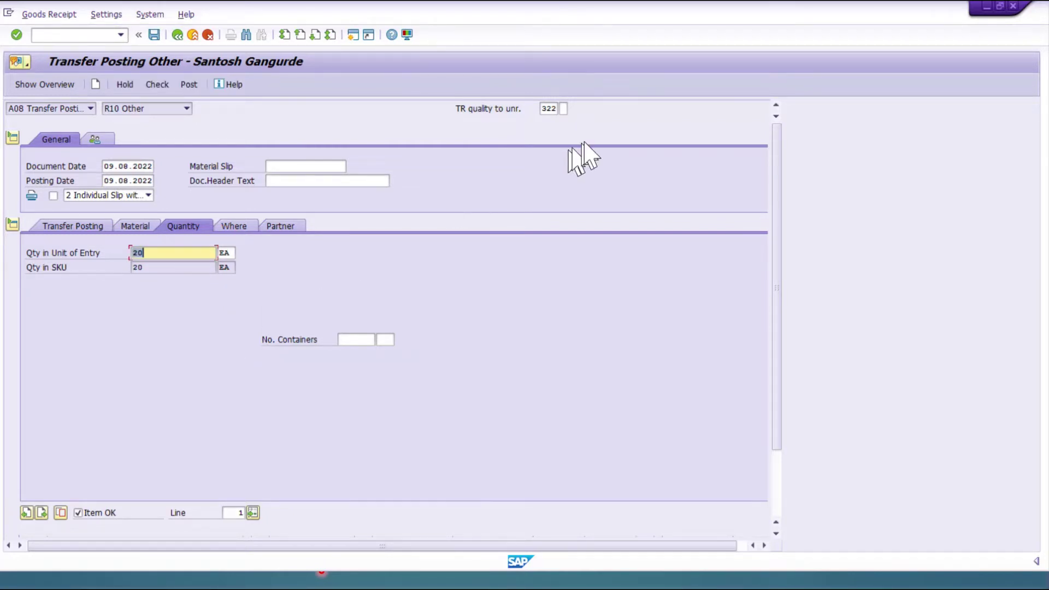
- Review the plant and storage location assigned to the transfer item
click(229, 227)
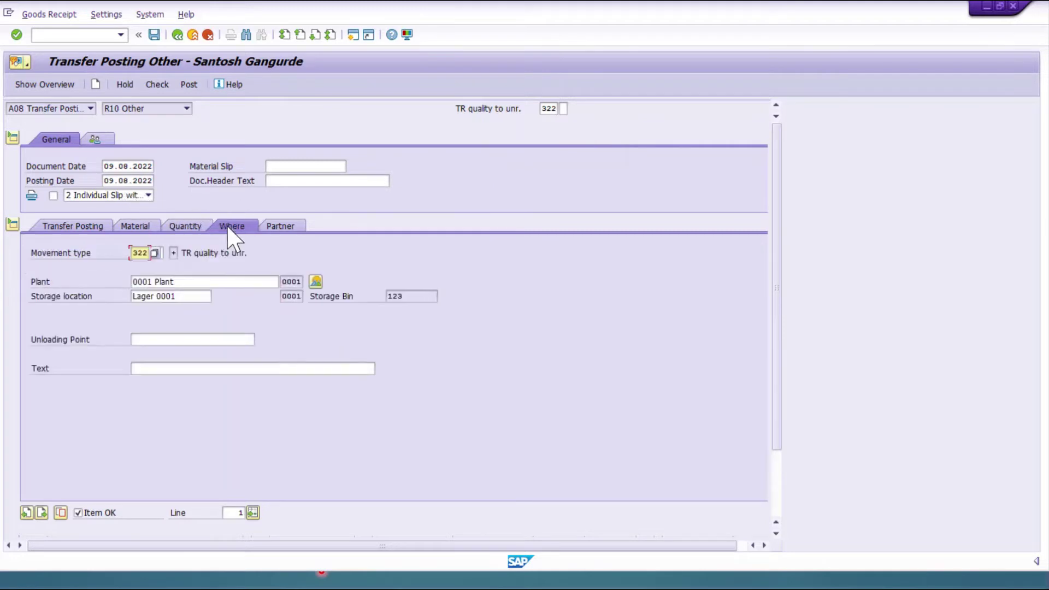
click(187, 283)
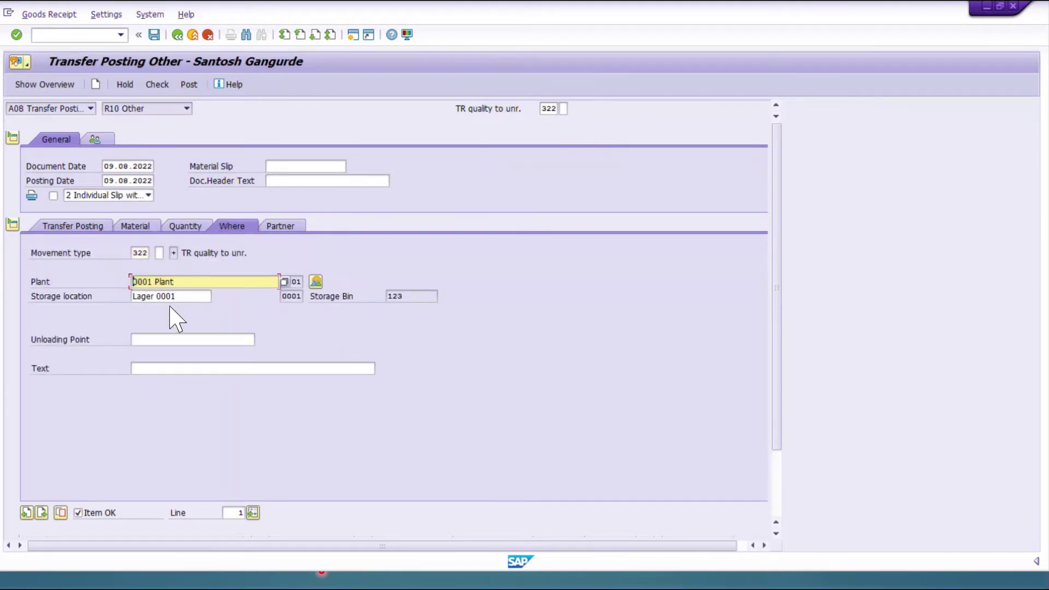
click(172, 297)
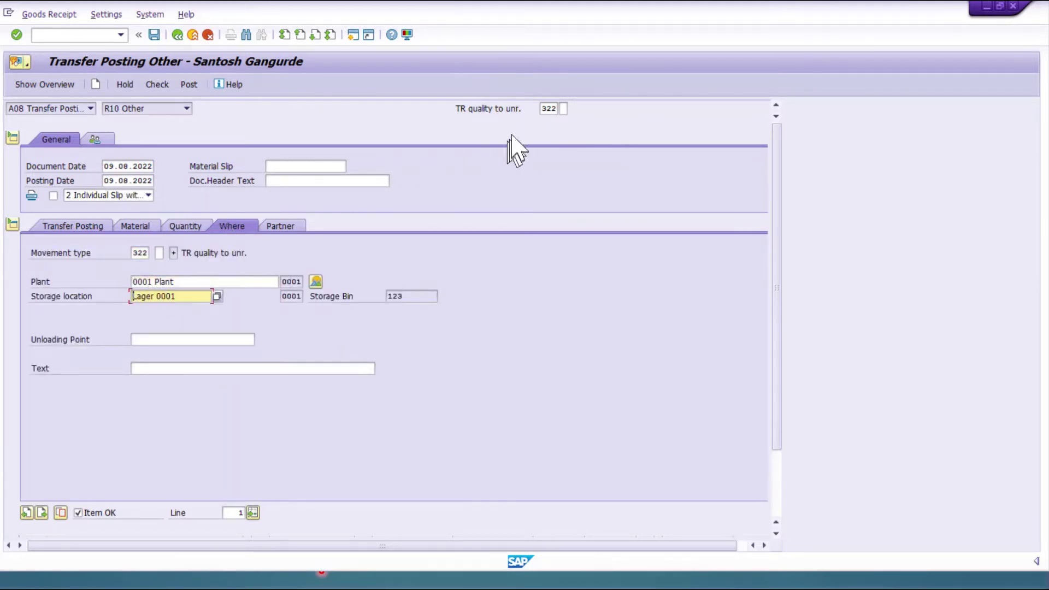
- Look up the description of movement type 322 without special stock in the list of movement types and close the list
click(551, 109)
click(563, 108)
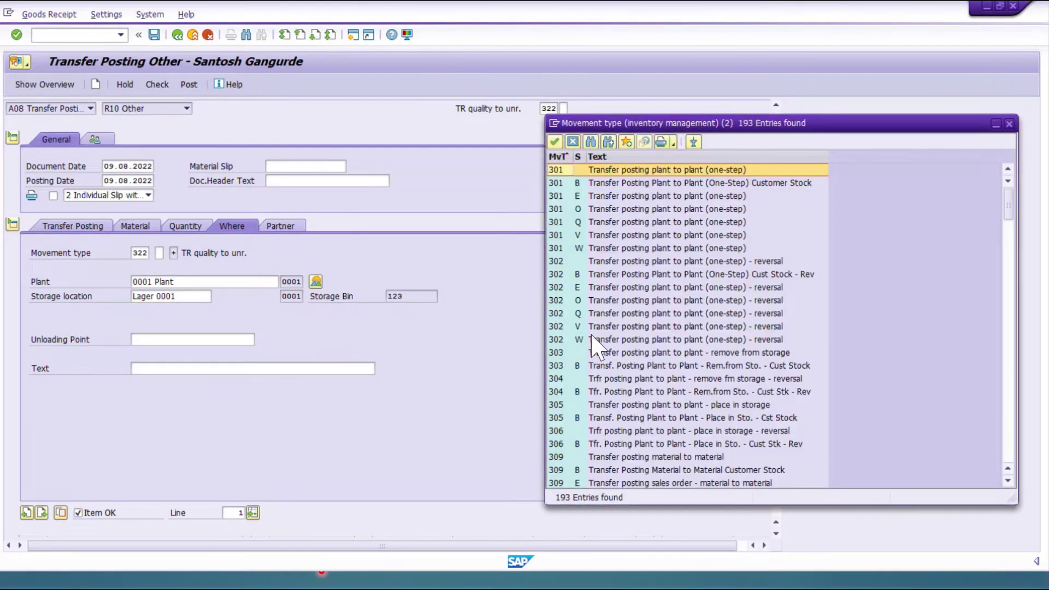
scroll(595, 338, down, 10)
scroll(603, 347, down, 7)
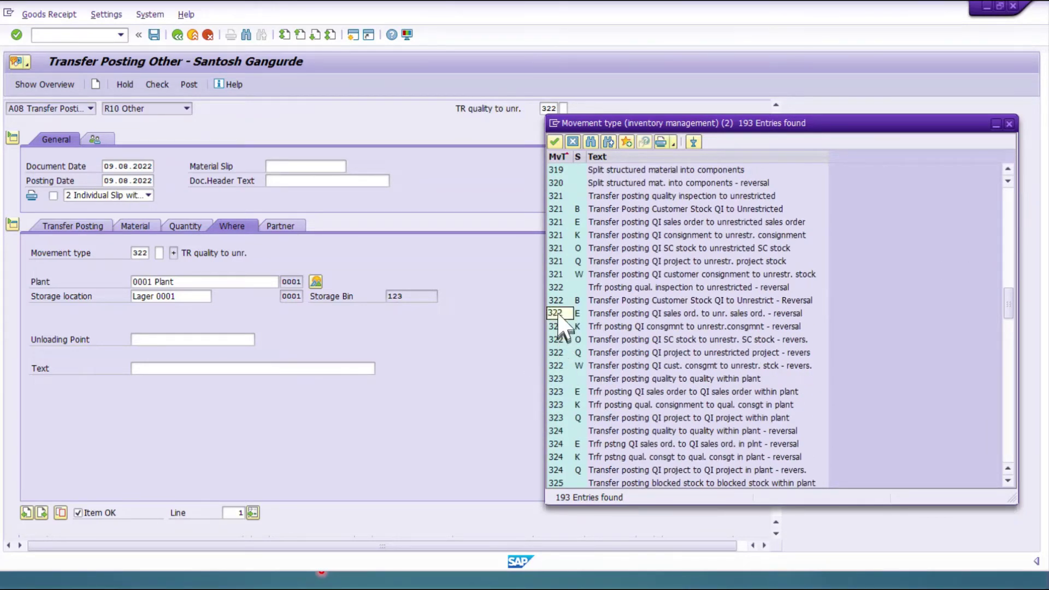
click(556, 288)
click(682, 287)
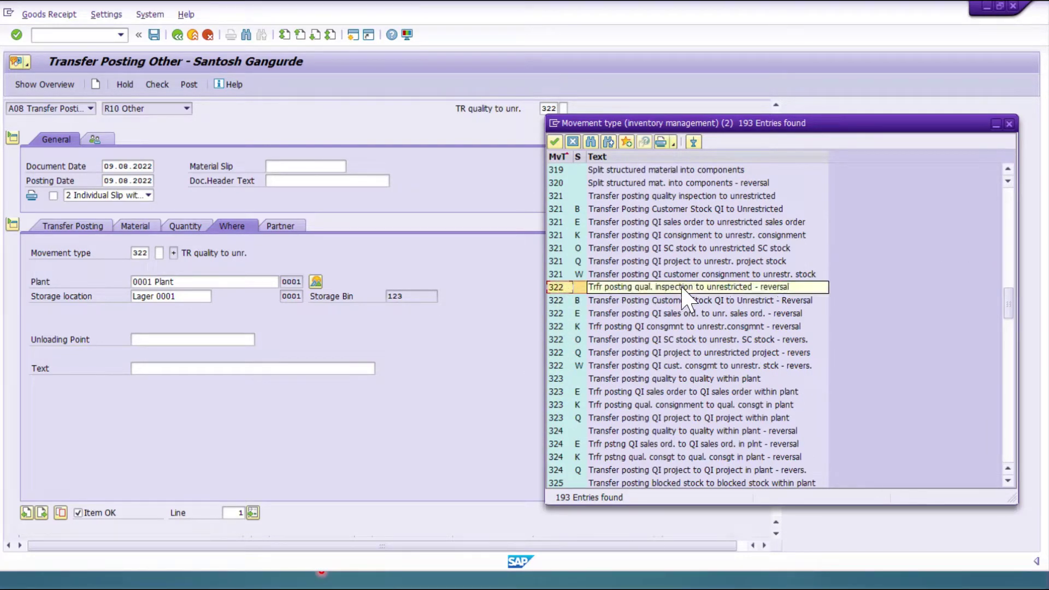
click(665, 300)
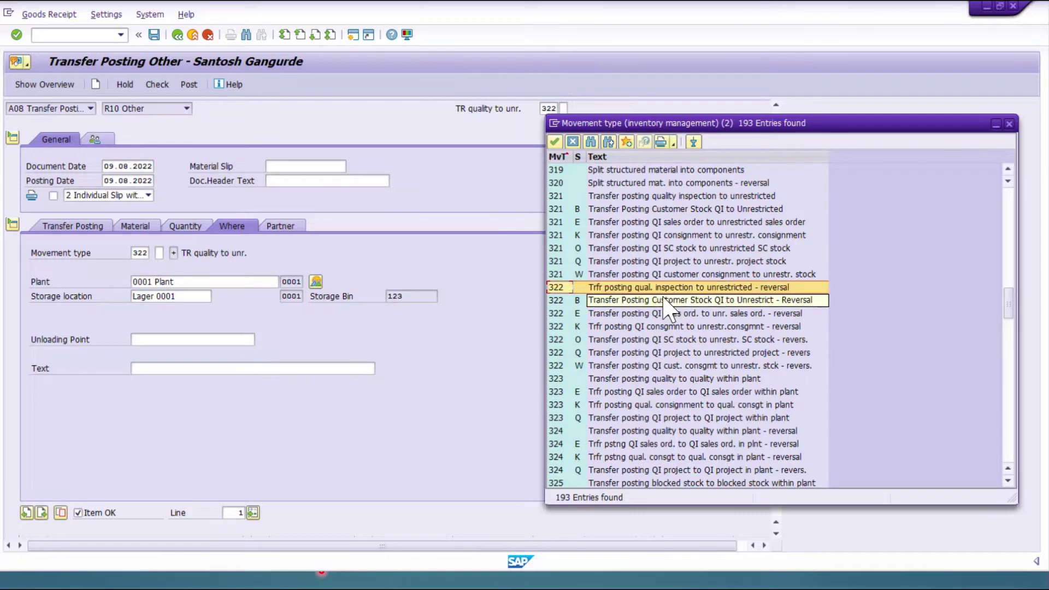
click(686, 288)
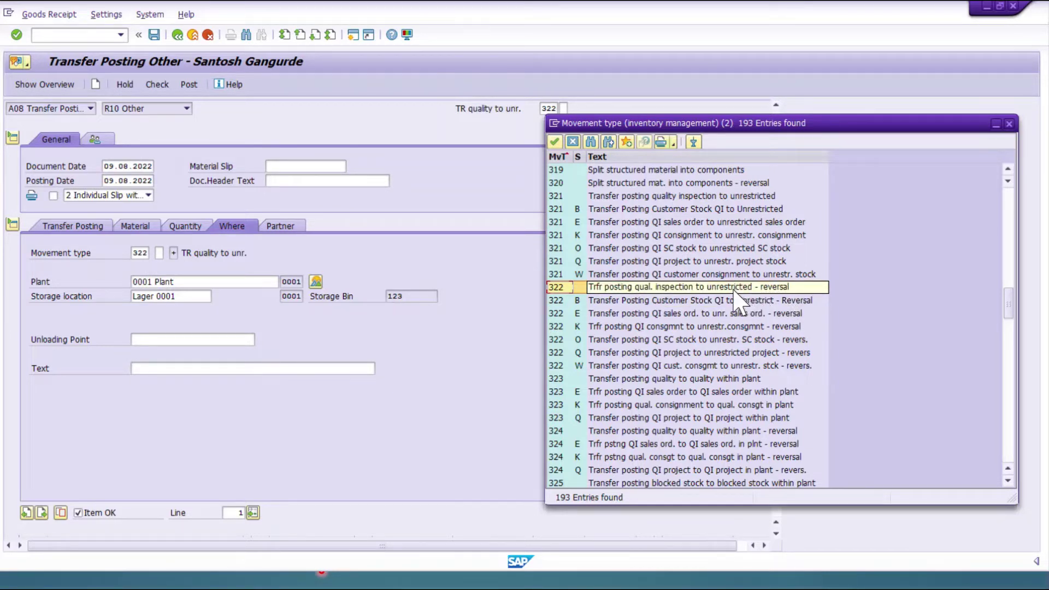
click(685, 288)
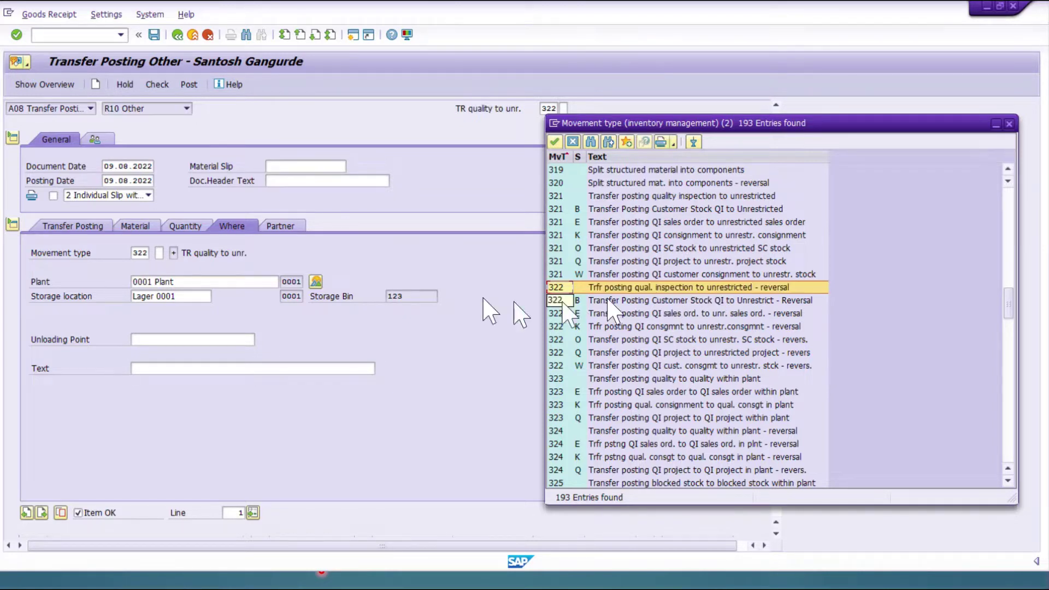
click(418, 240)
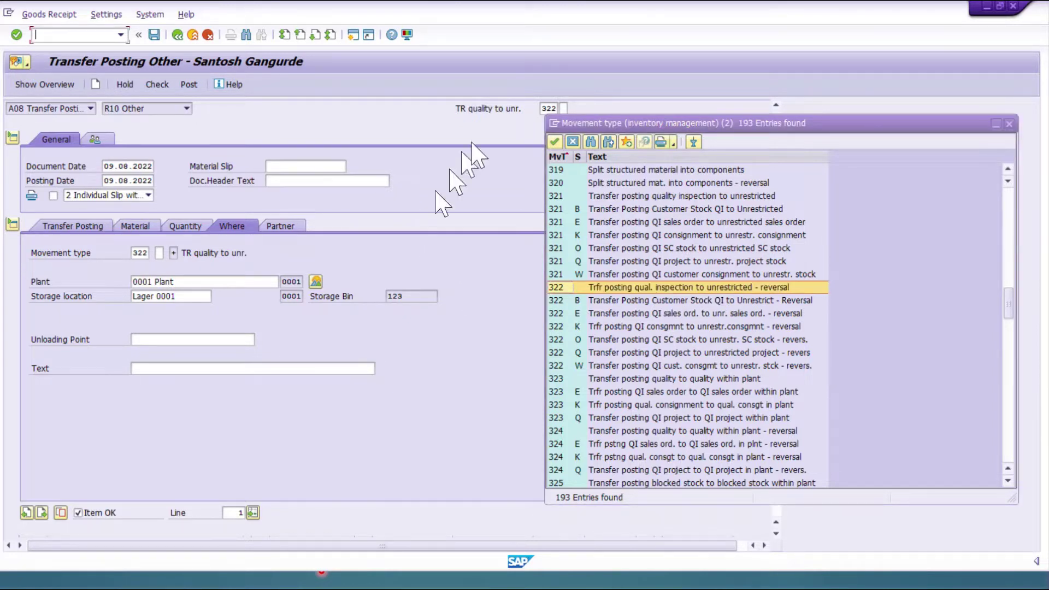
click(1008, 124)
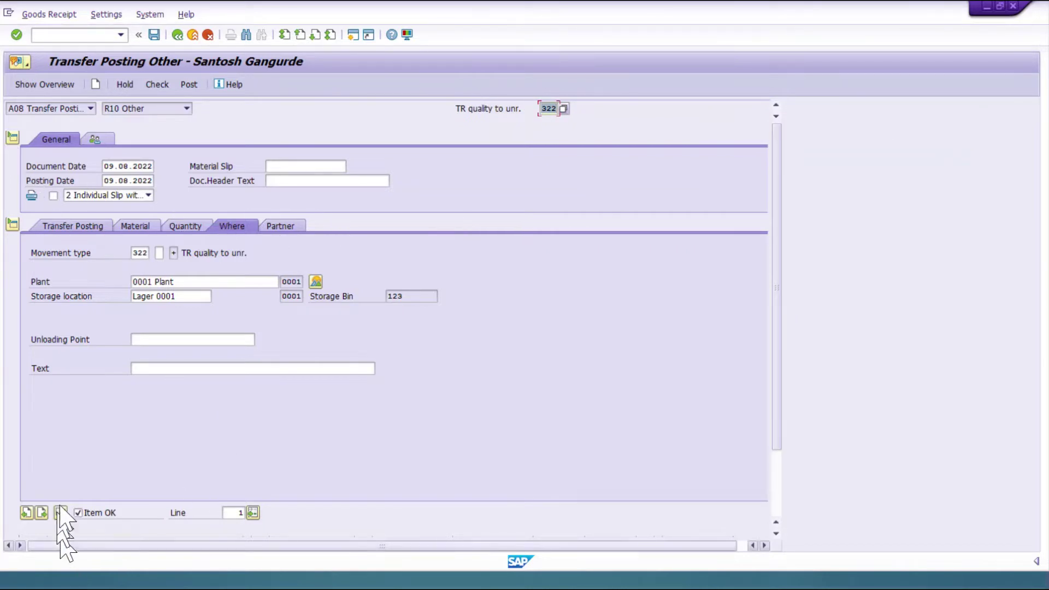
- Review the transfer item's material, locations and Item OK flag, and post the material document
click(131, 226)
click(80, 225)
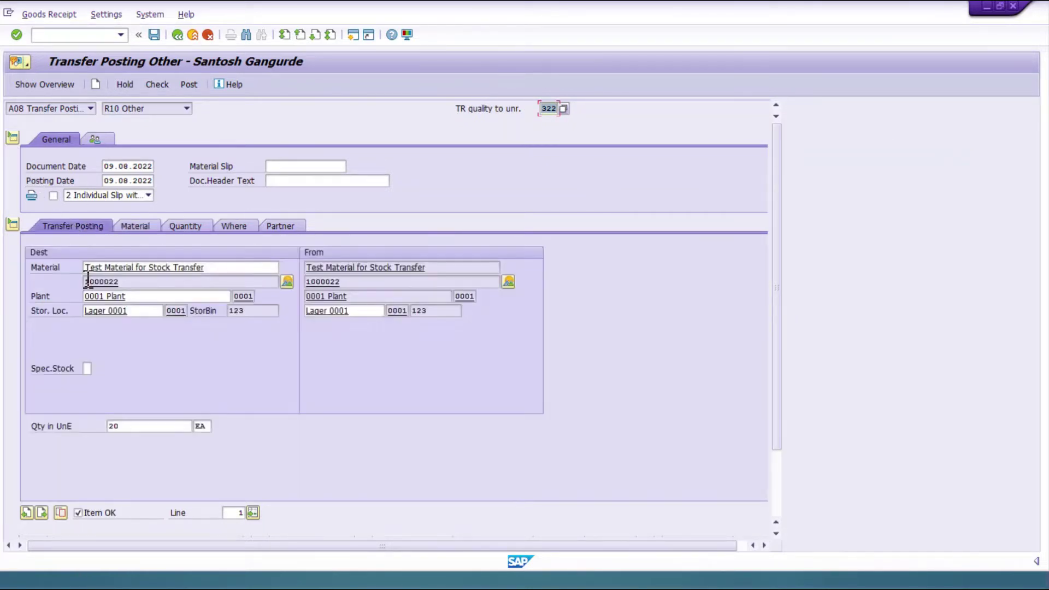
click(77, 514)
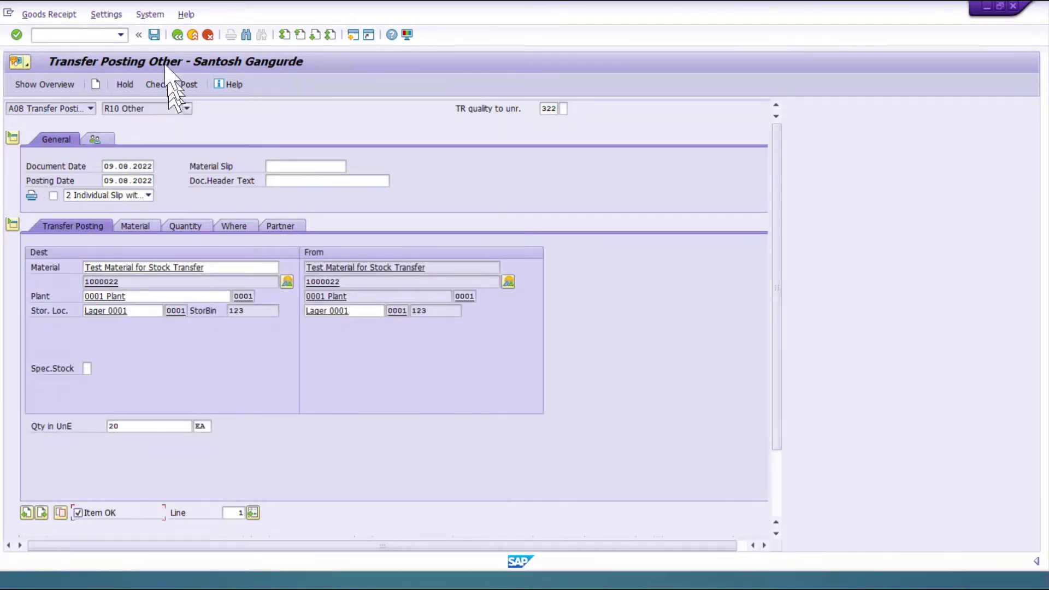
click(154, 36)
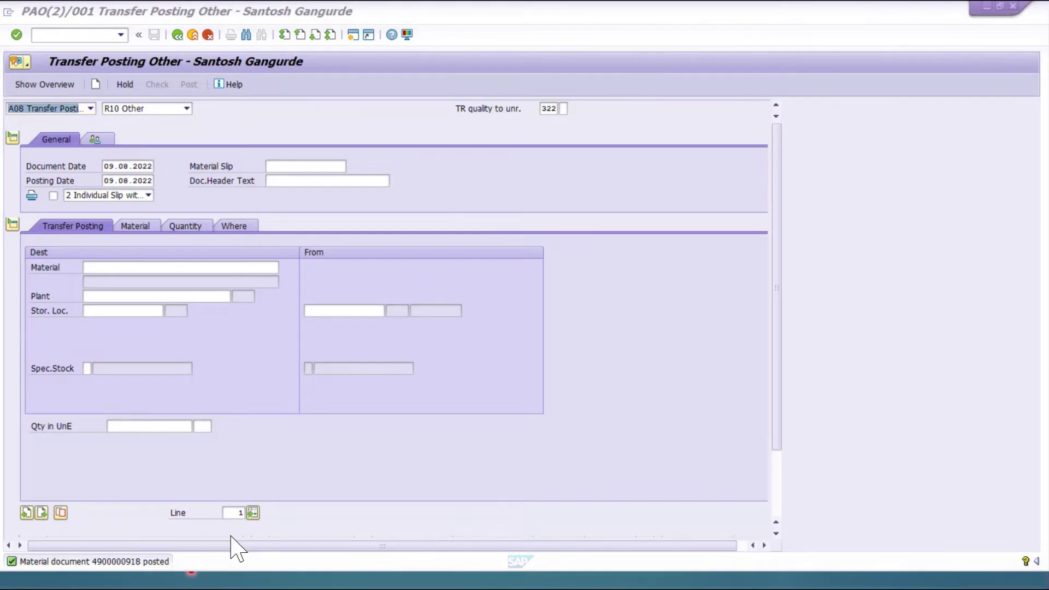
- Refresh the stock overview of material 1000022 and check the unrestricted-use and quality inspection stock of storage location 0001
key(alt+Tab)
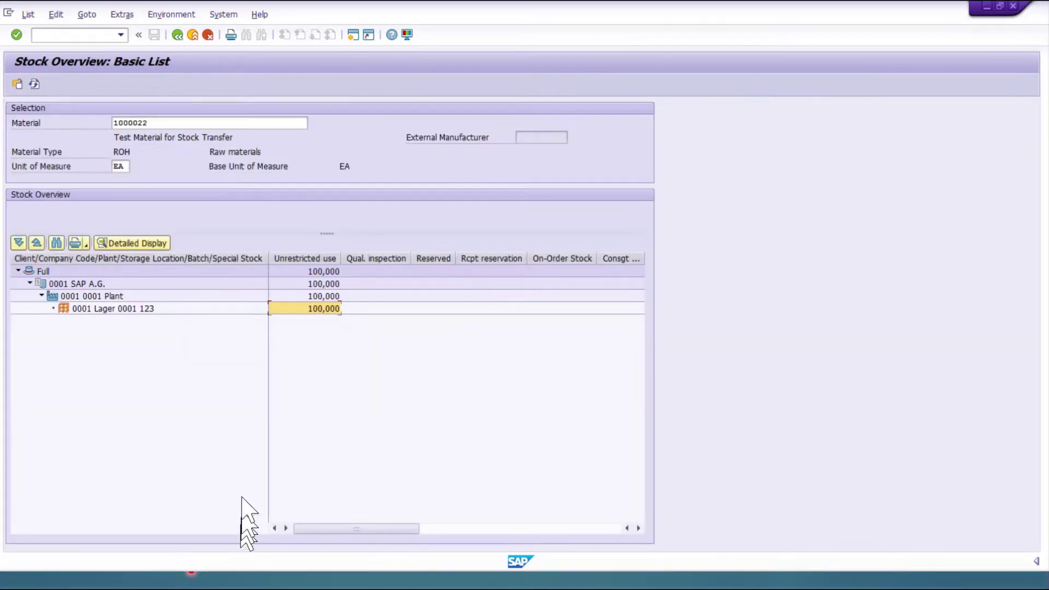
click(34, 83)
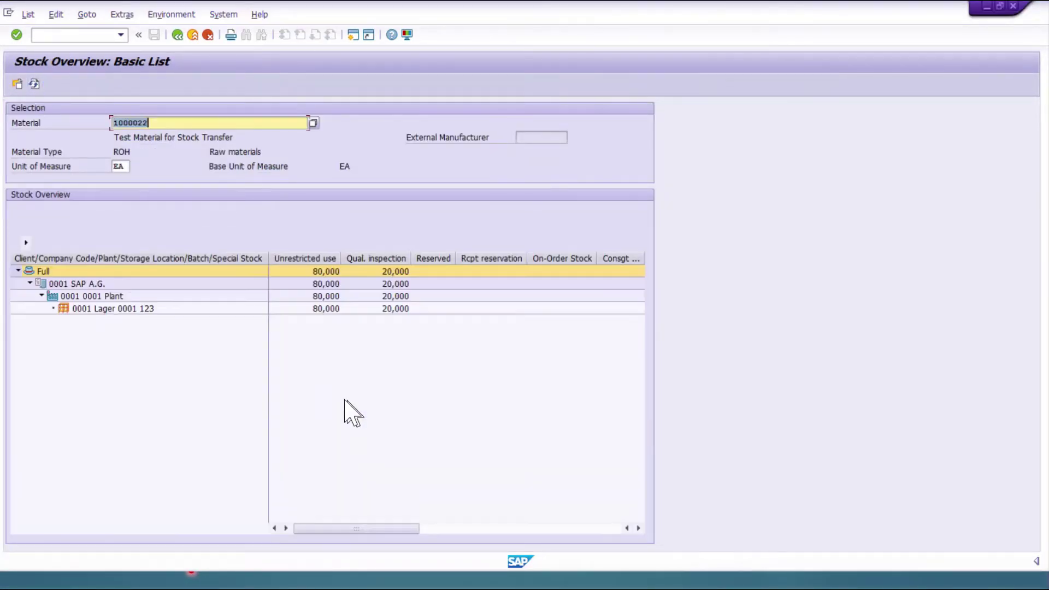
click(316, 308)
click(385, 309)
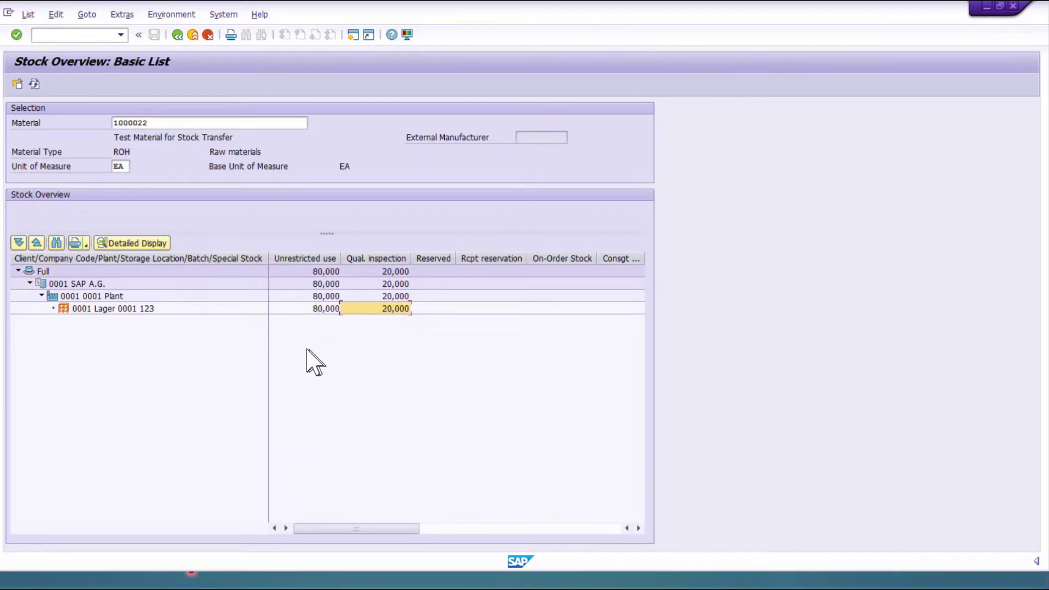
click(316, 307)
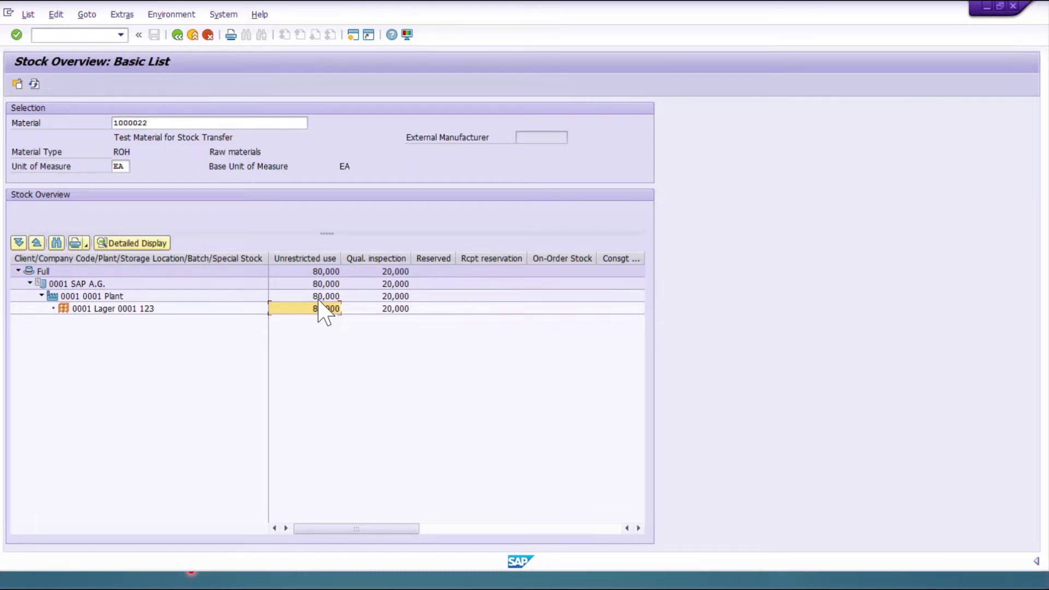
- Return to the transfer posting and set its movement type to 344
key(F3)
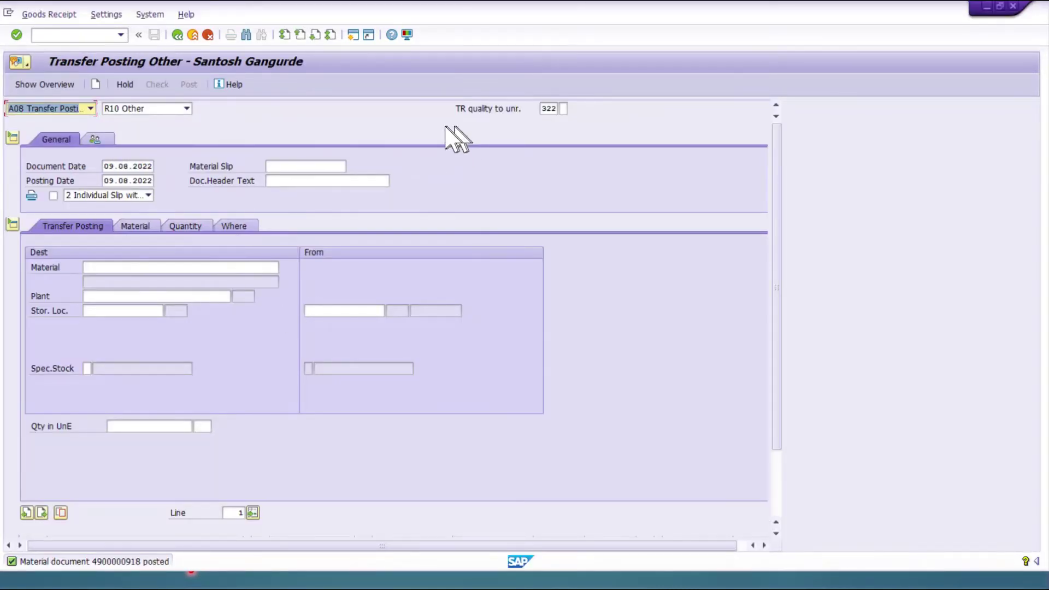
click(551, 108)
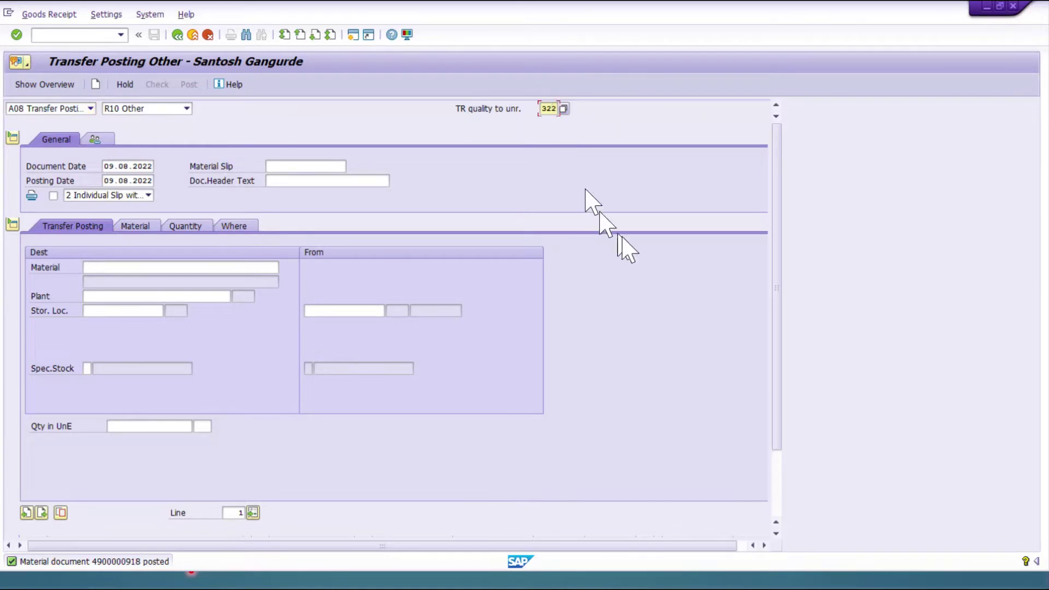
key(BackSpace)
text(44)
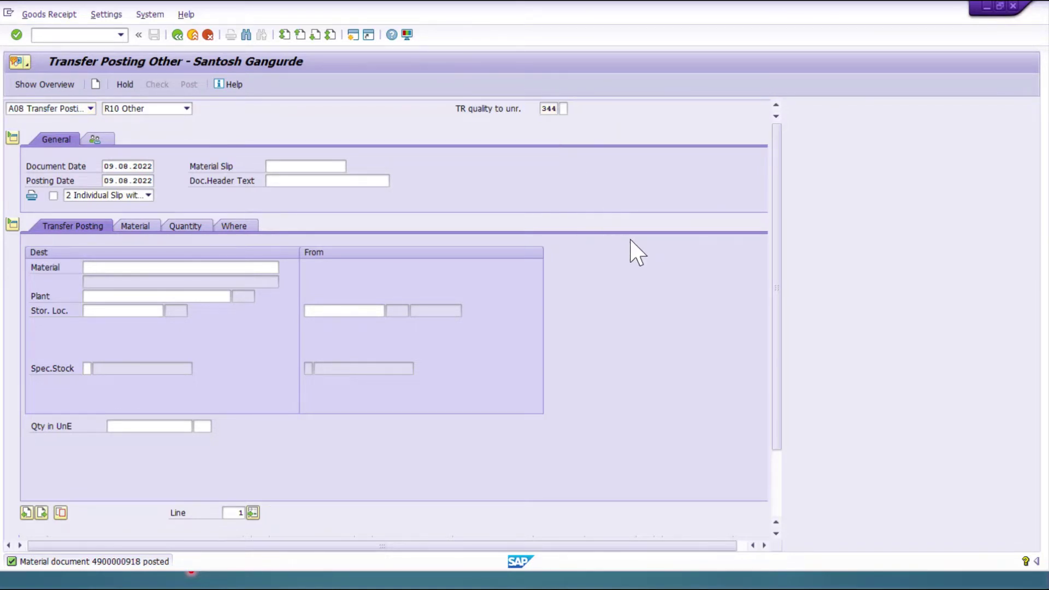
key(Return)
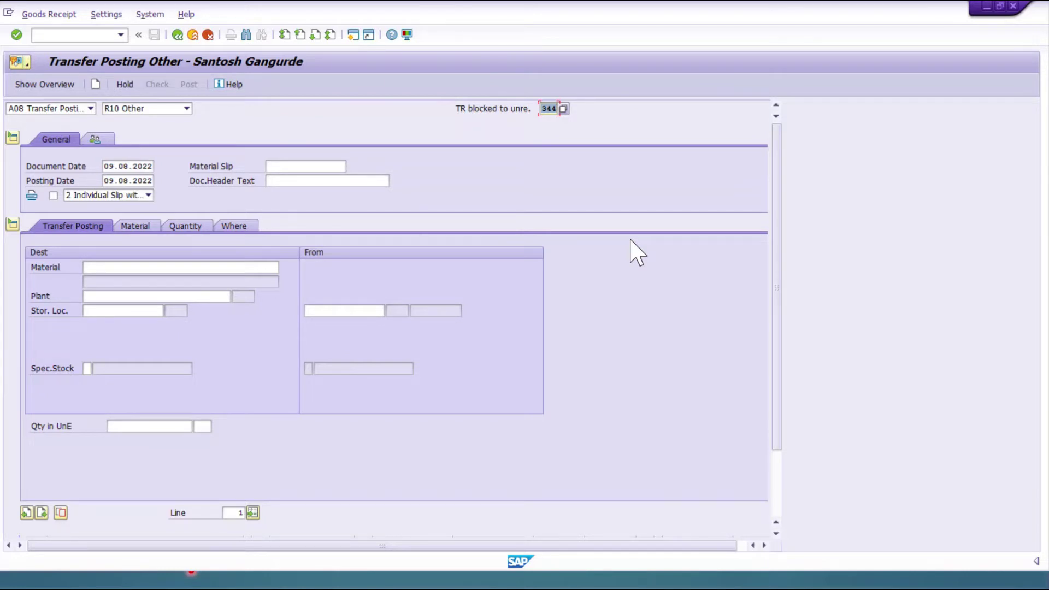
- Enter material 1000022, plant 0001, storage location 0001 and a quantity of 10 EA for the transfer item
click(135, 264)
click(134, 280)
click(125, 296)
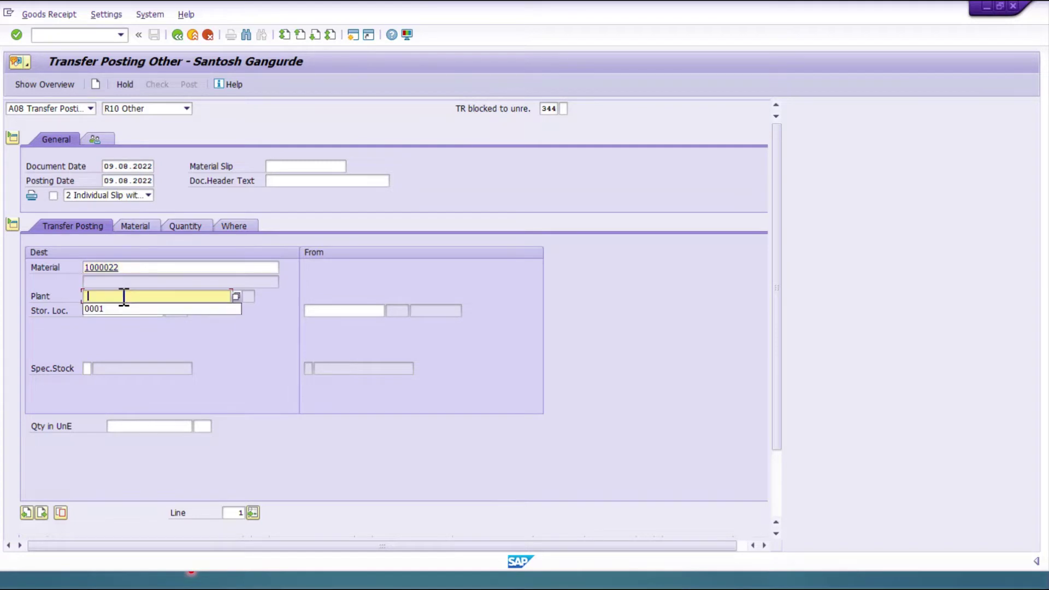
click(120, 306)
click(122, 310)
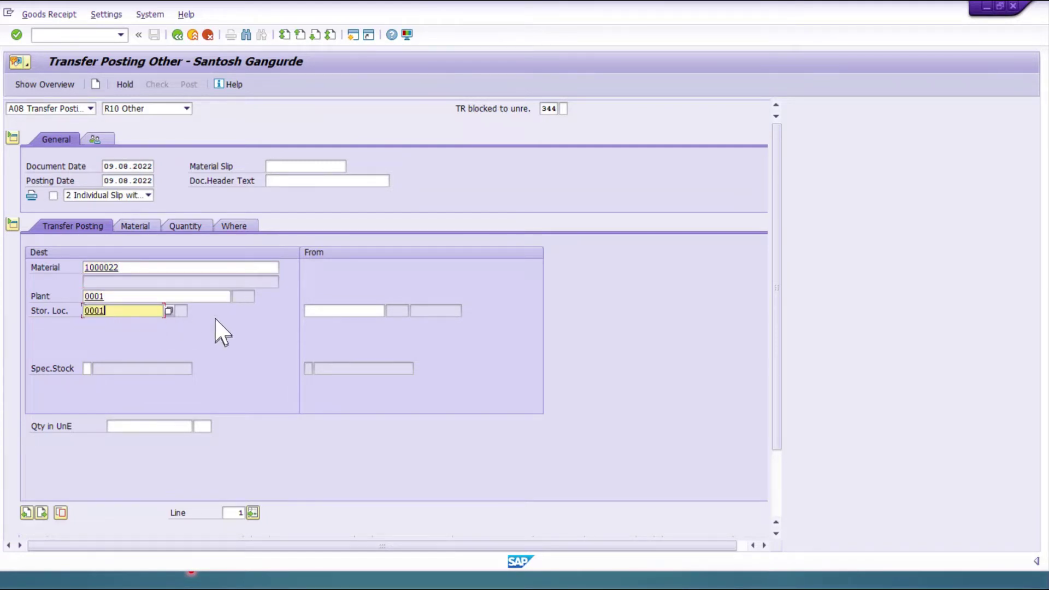
key(Return)
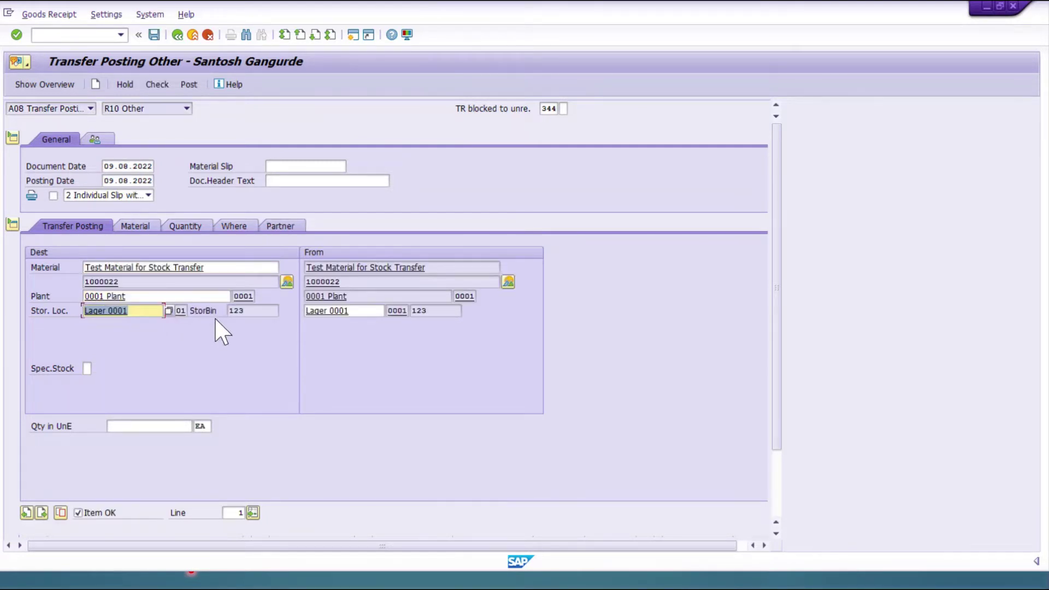
click(141, 426)
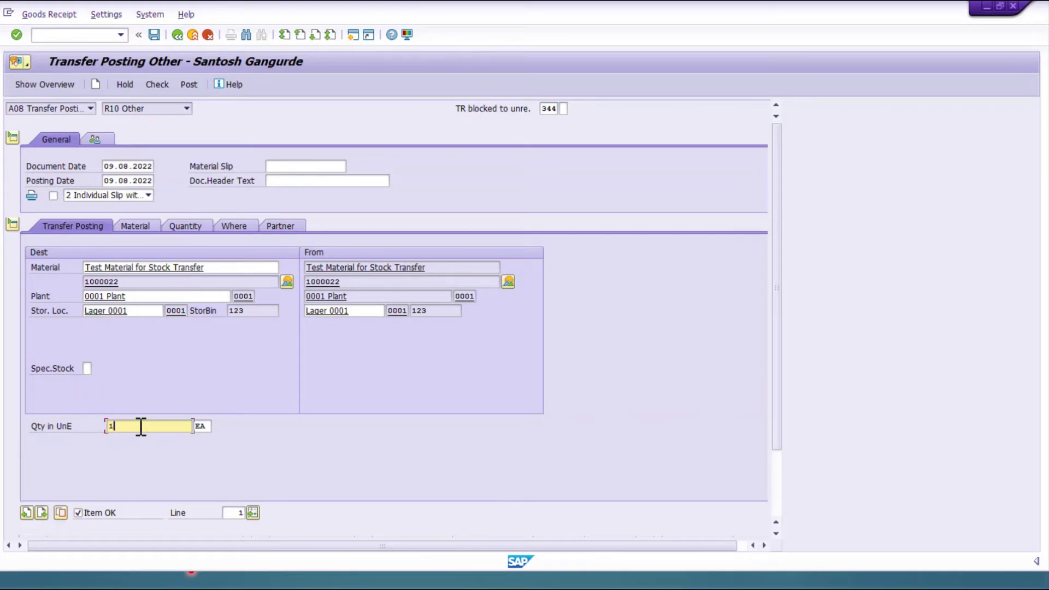
double_click(141, 426)
- Review the transfer item's material, quantity and location details, and post the material document
click(131, 227)
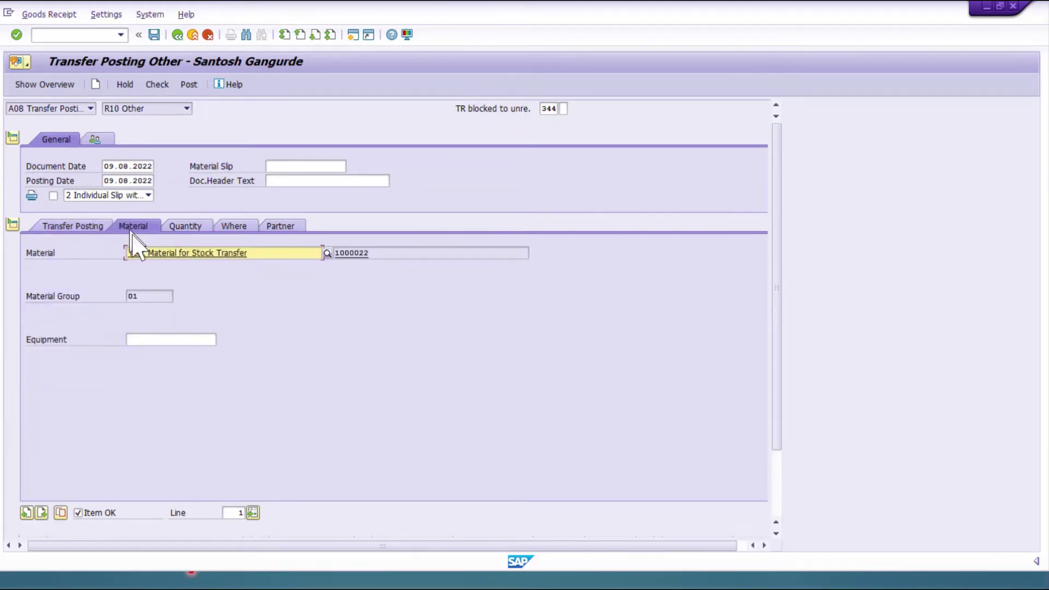
click(185, 227)
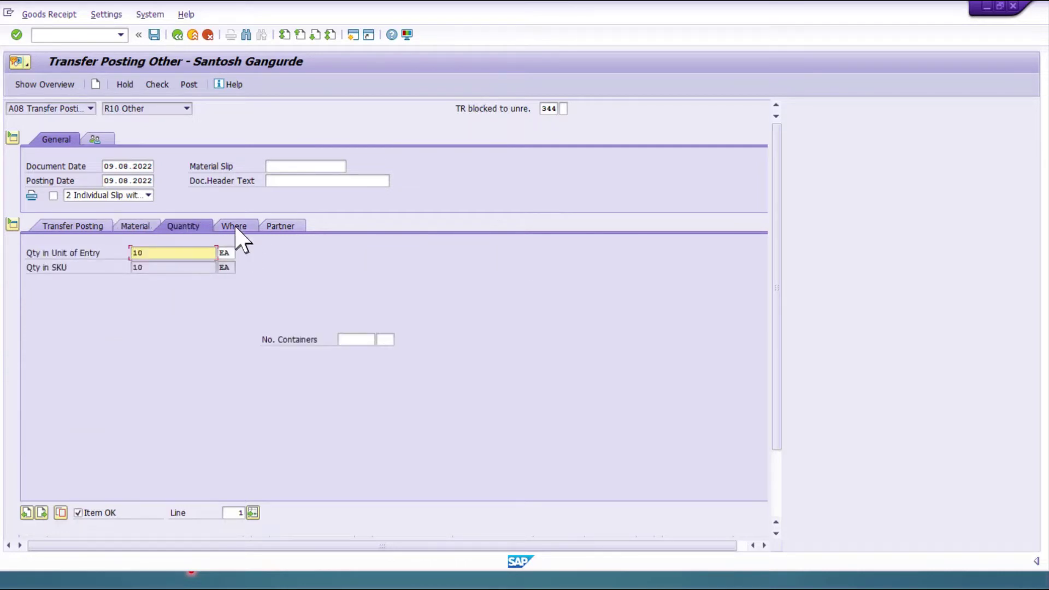
click(235, 229)
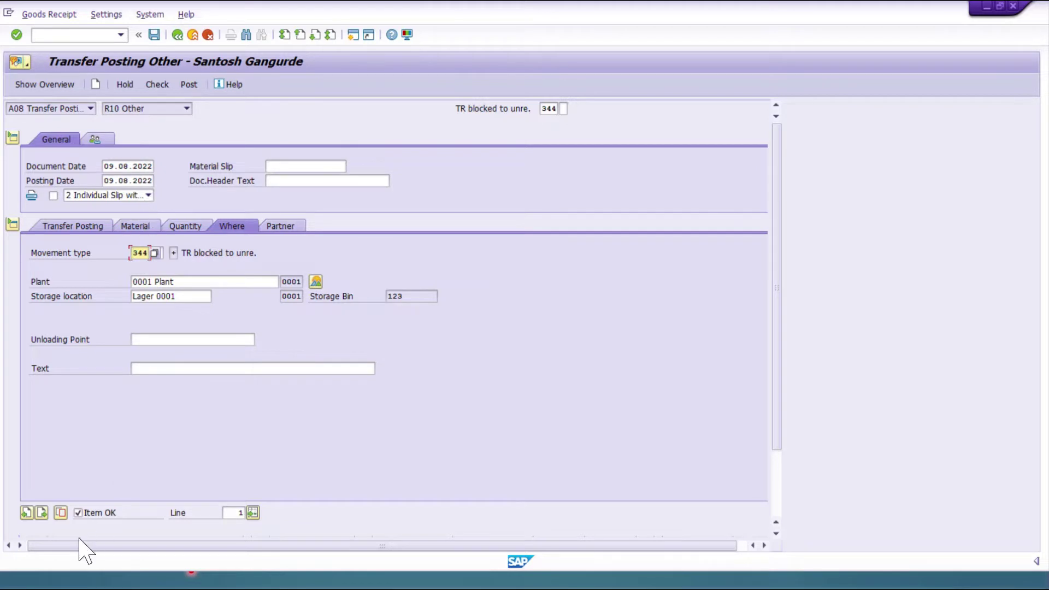
click(154, 35)
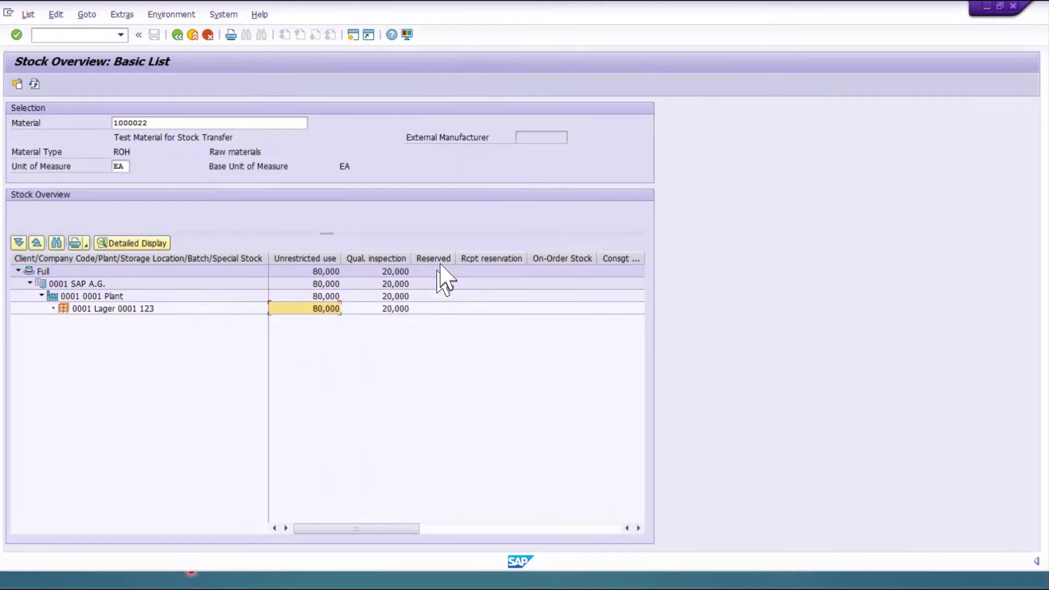
- Refresh the stock overview of material 1000022 and check the unrestricted-use and blocked stock of storage location 0001
drag(376, 528, 316, 527)
key(F3)
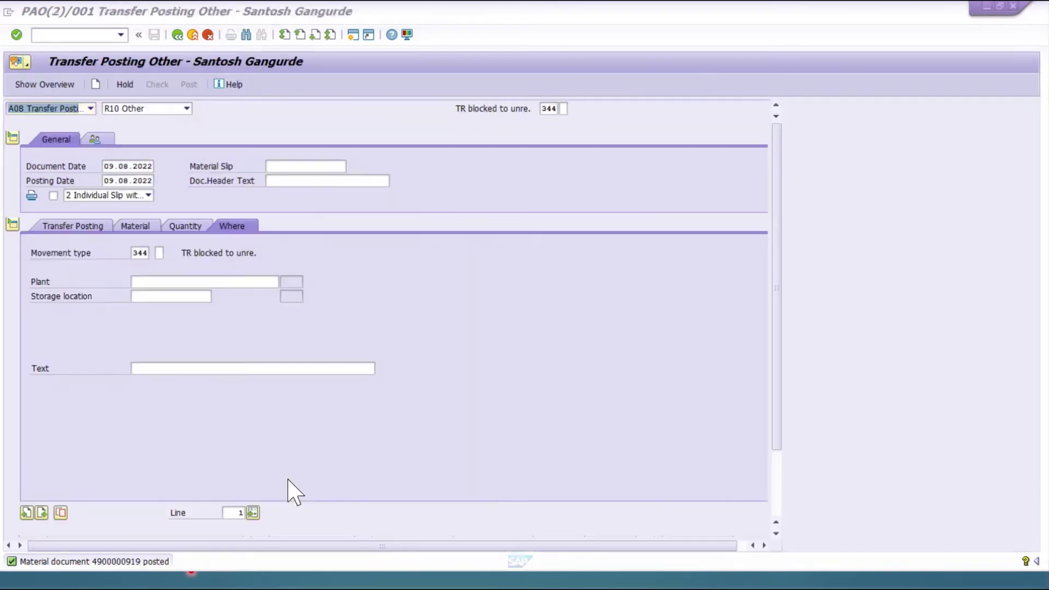
key(alt+Tab)
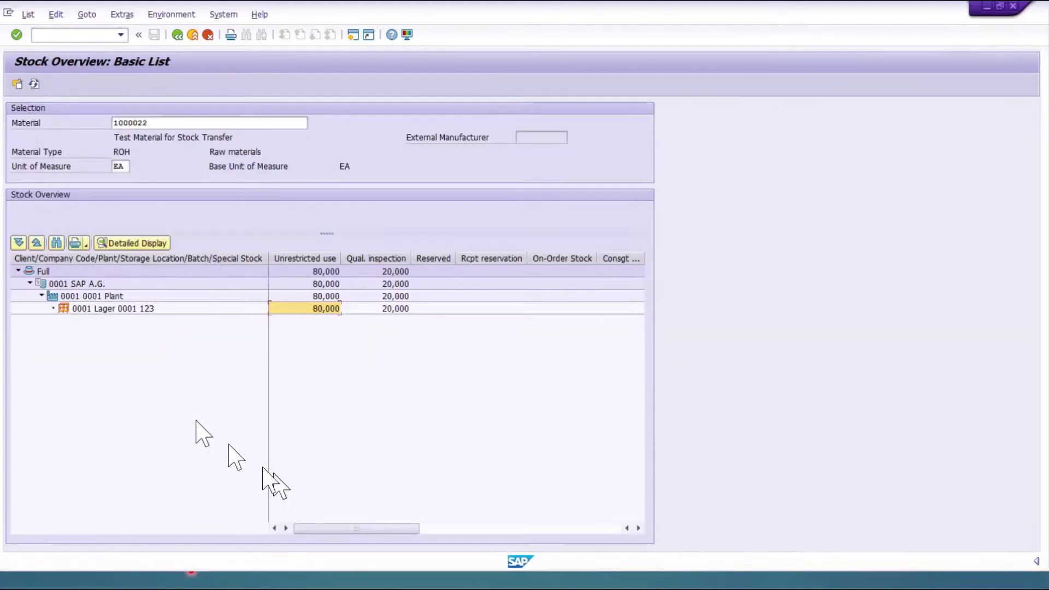
click(34, 83)
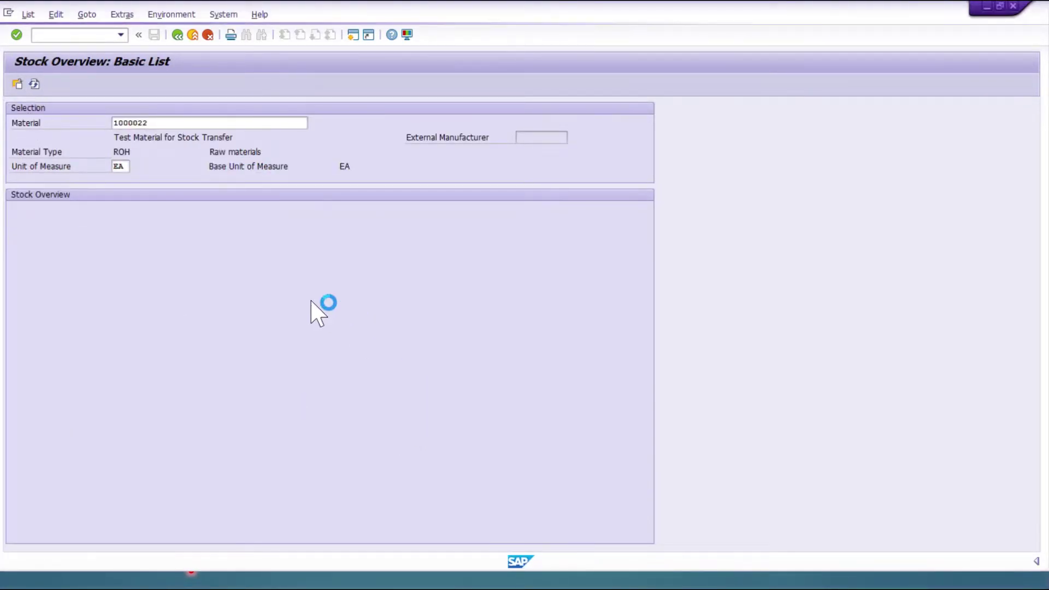
click(326, 275)
click(322, 308)
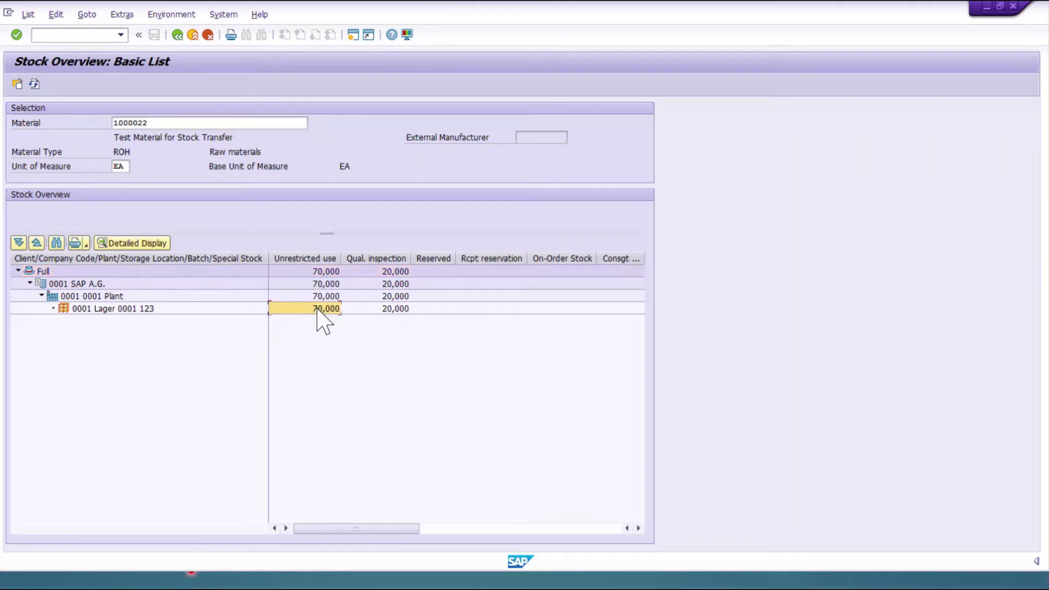
drag(343, 529, 516, 527)
click(507, 256)
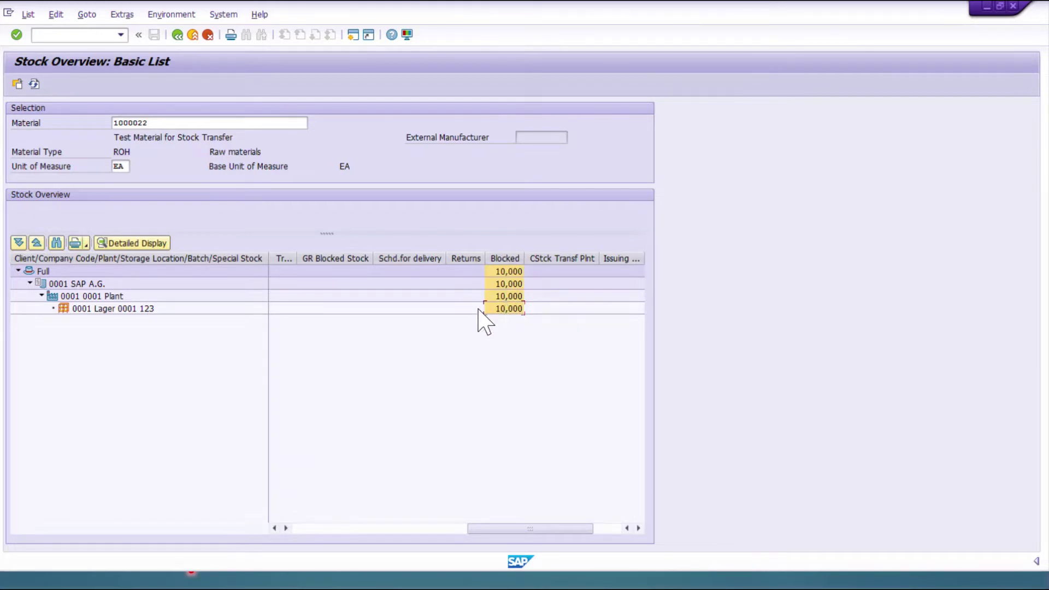
click(498, 309)
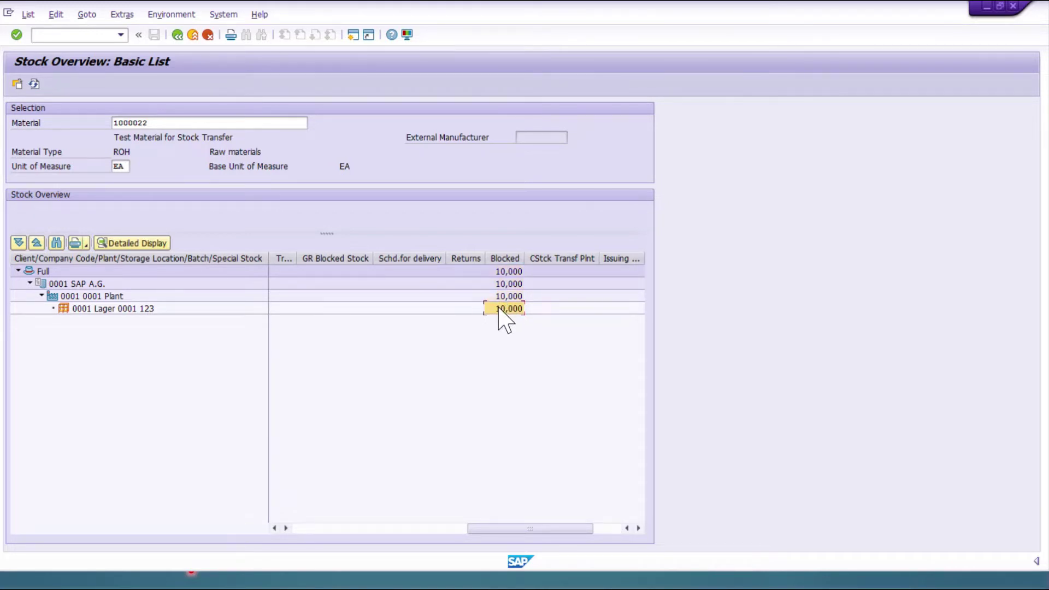
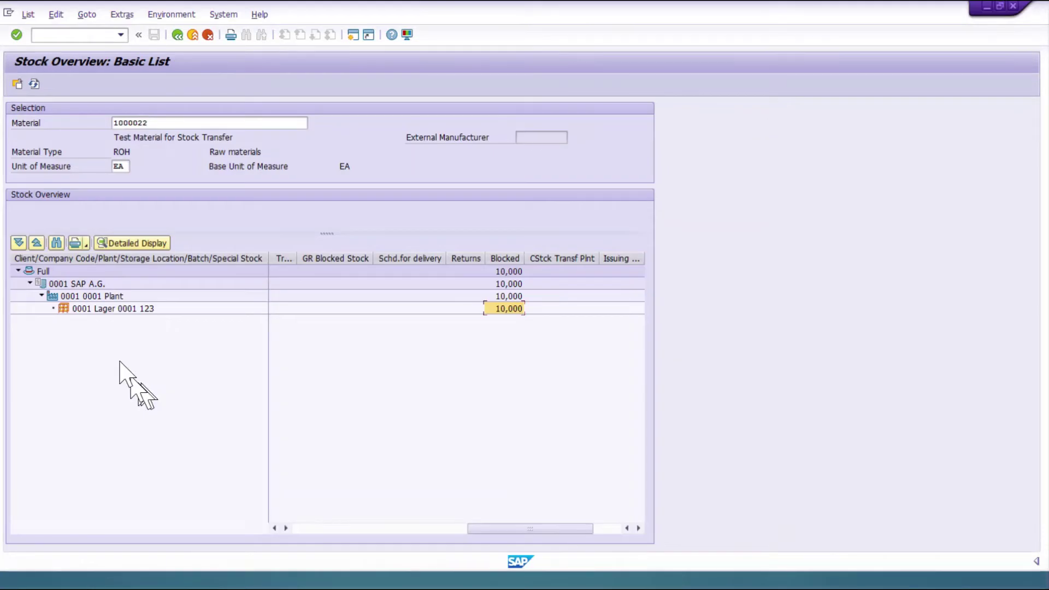
- Check the quality inspection stock of storage location 0001 in the stock overview
click(375, 309)
drag(486, 528, 280, 528)
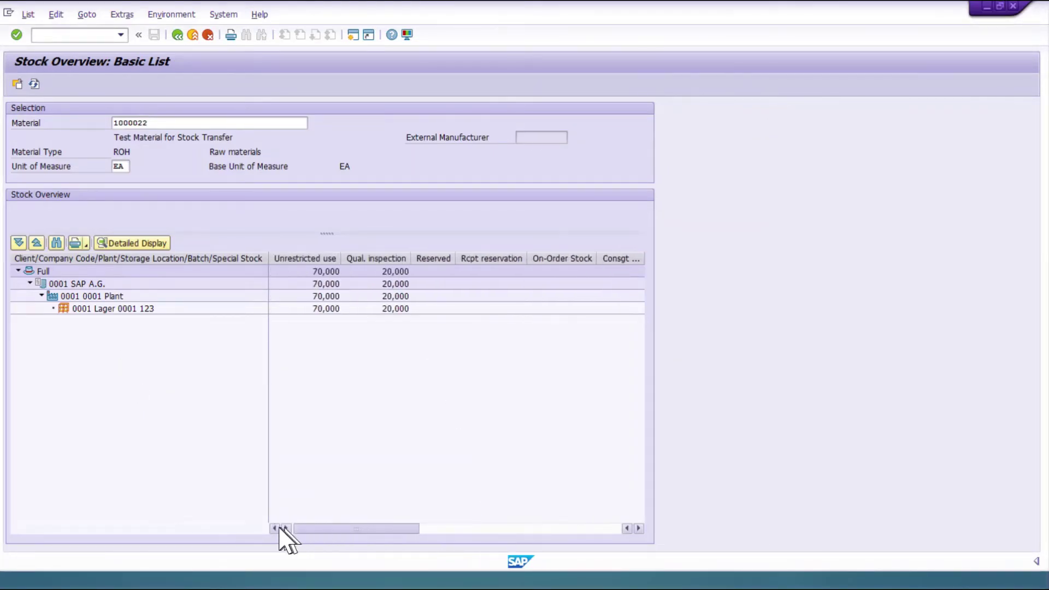
click(388, 308)
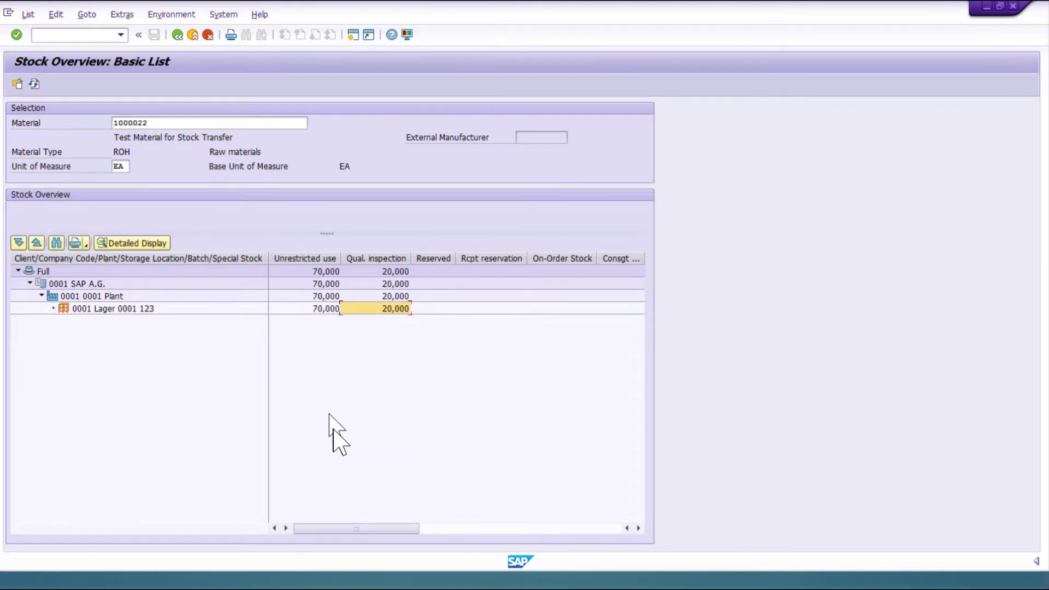
- Return to the transfer posting and replace its movement type with 350
key(F3)
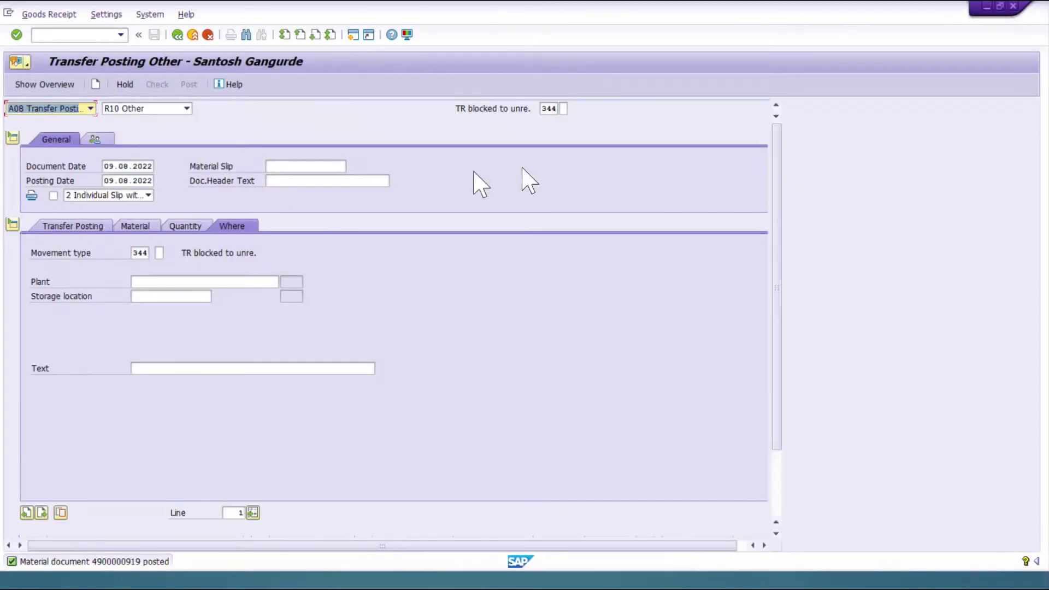
click(550, 108)
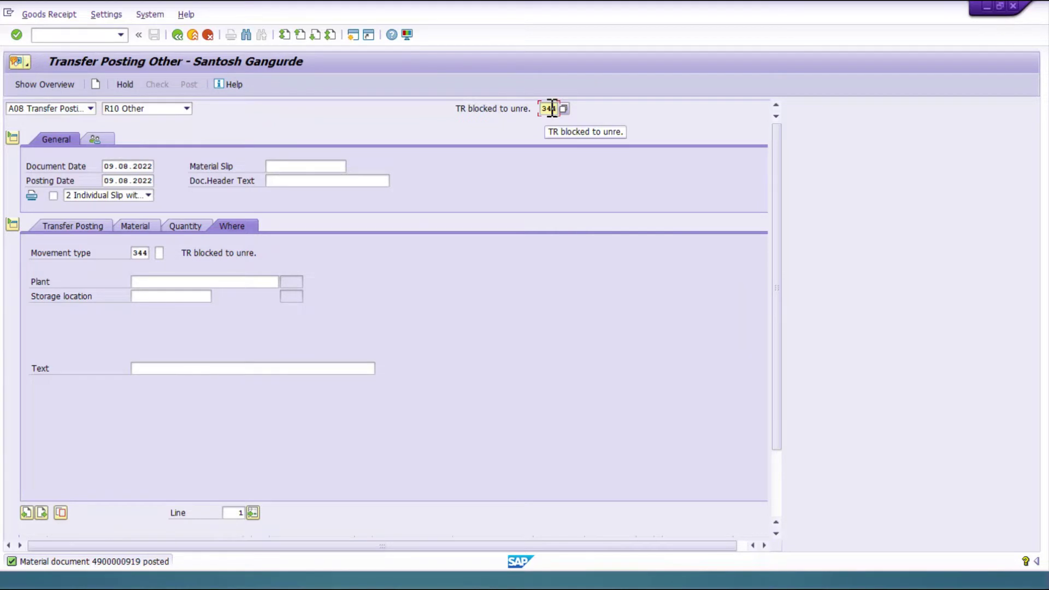
key(BackSpace)
key(BackSpace)
key(BackSpace)
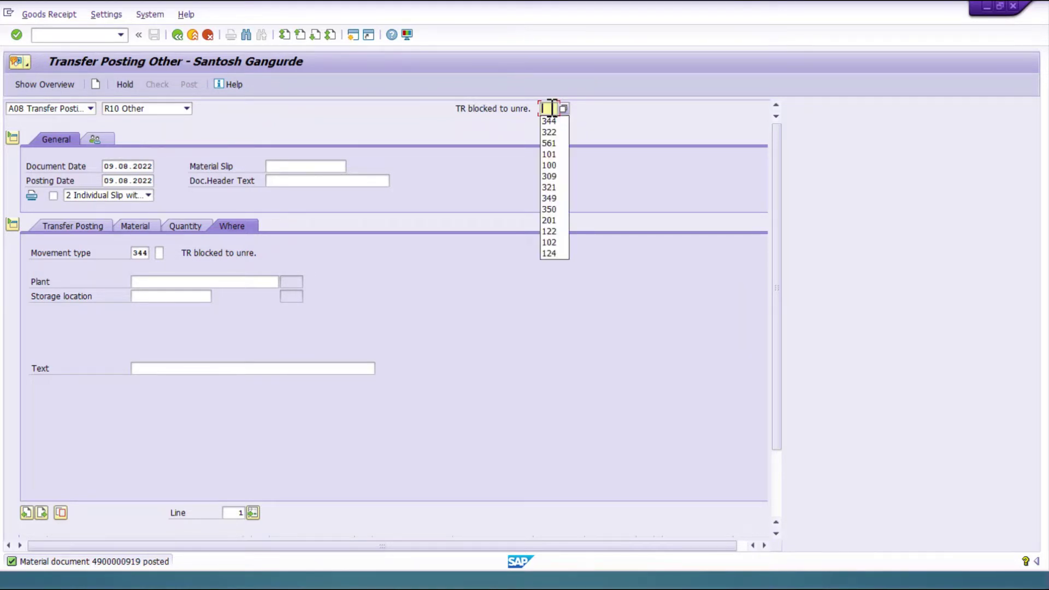
text(350)
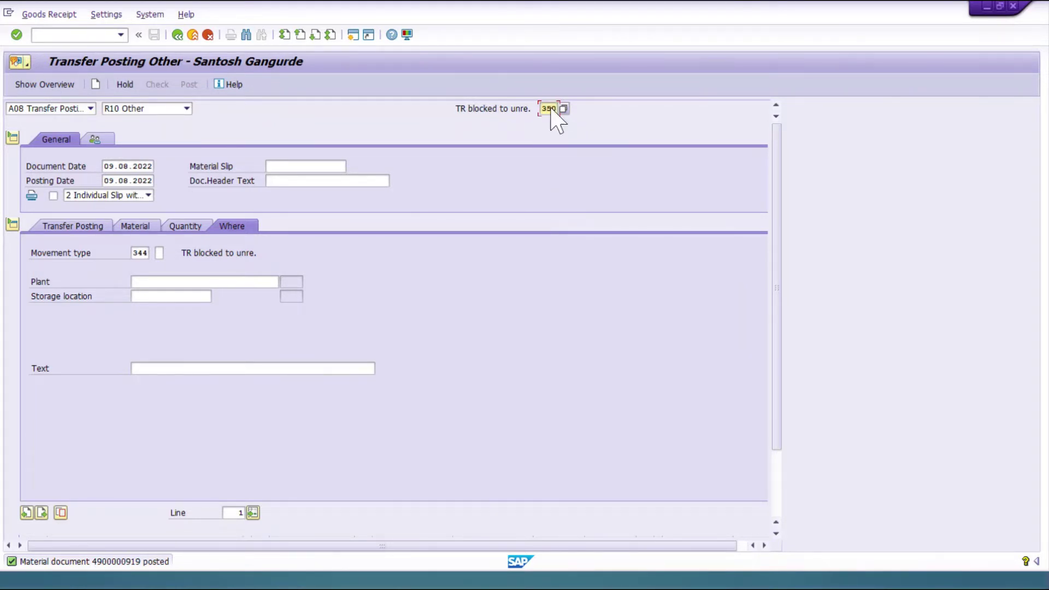
key(Return)
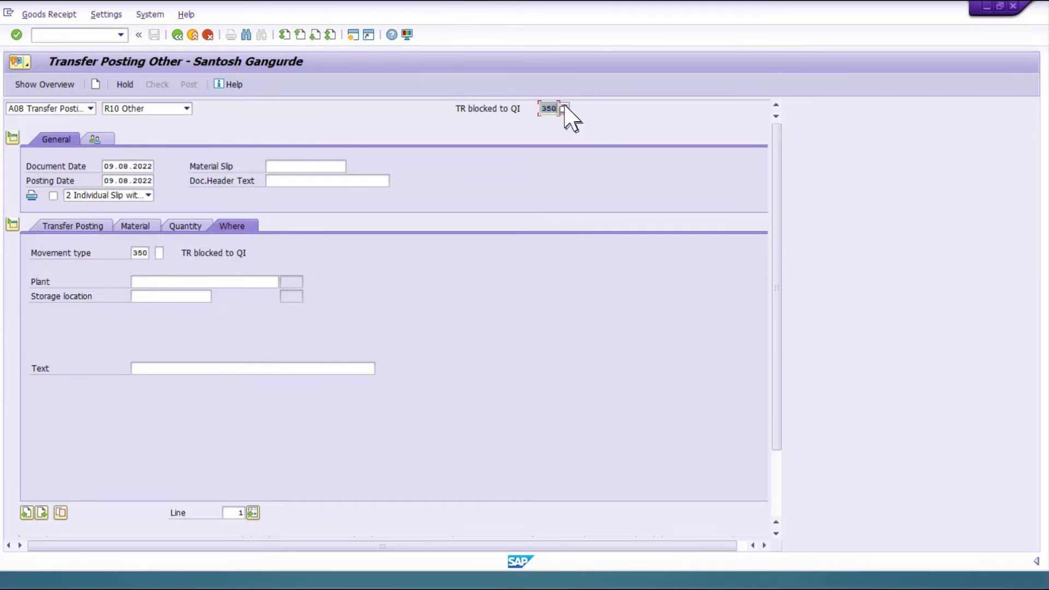
- Look up the description of movement type 350 without special stock in the list of movement types
click(564, 108)
scroll(626, 276, down, 15)
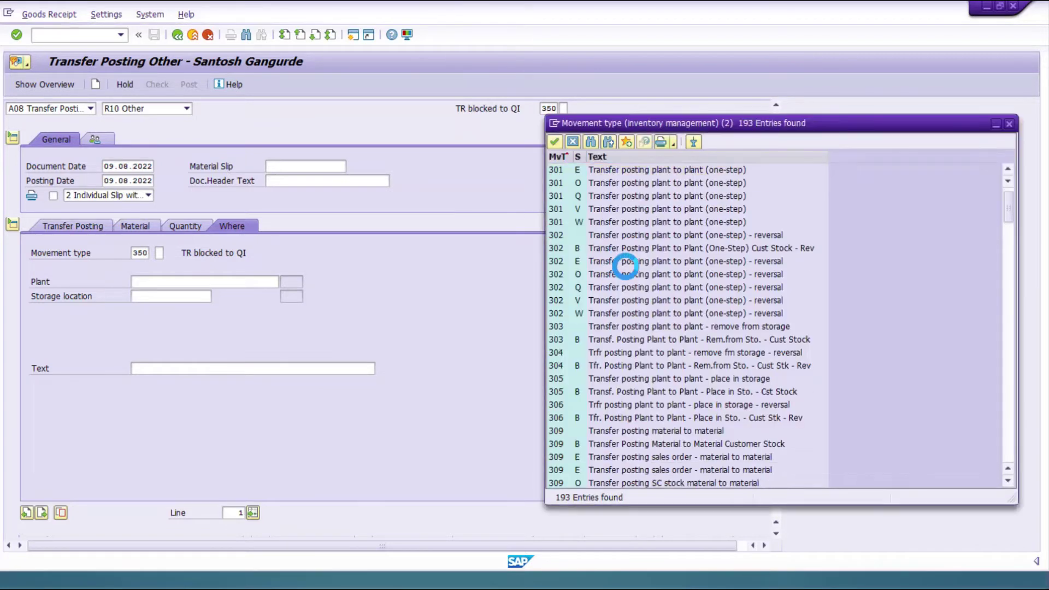
scroll(626, 276, down, 20)
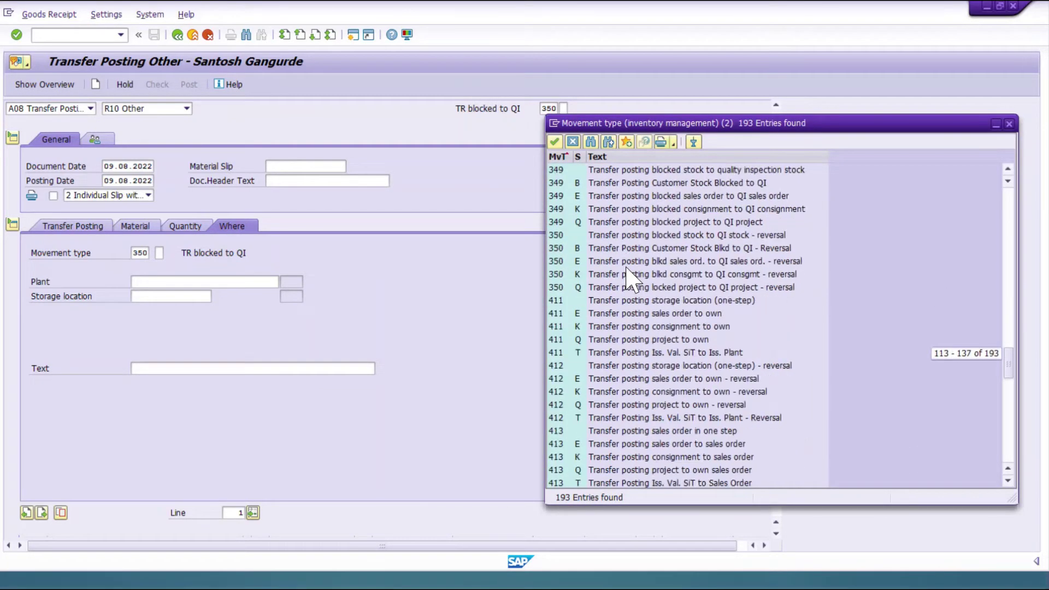
scroll(626, 276, up, 2)
click(556, 322)
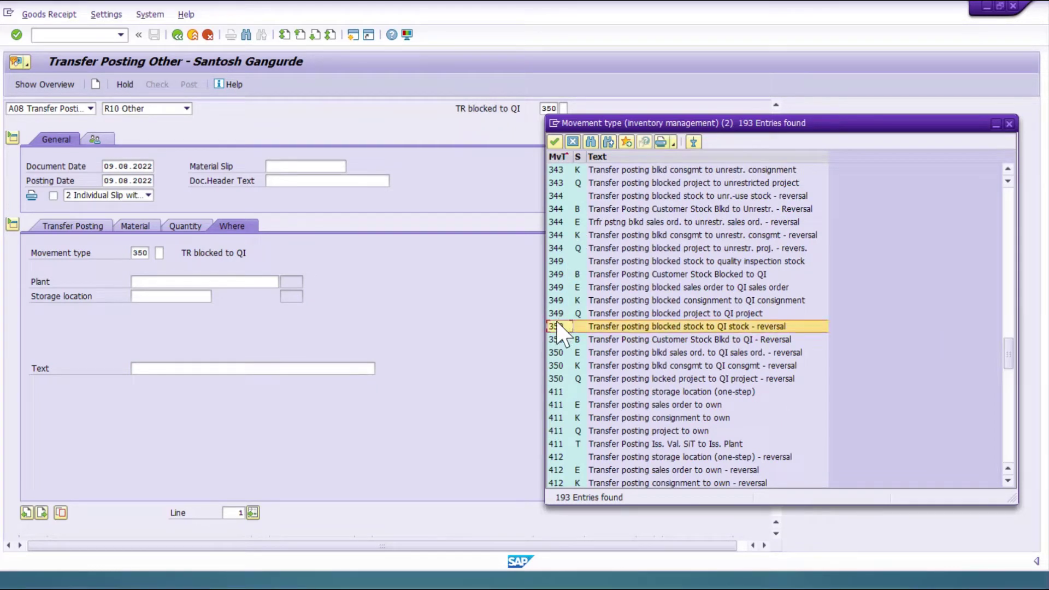
click(710, 327)
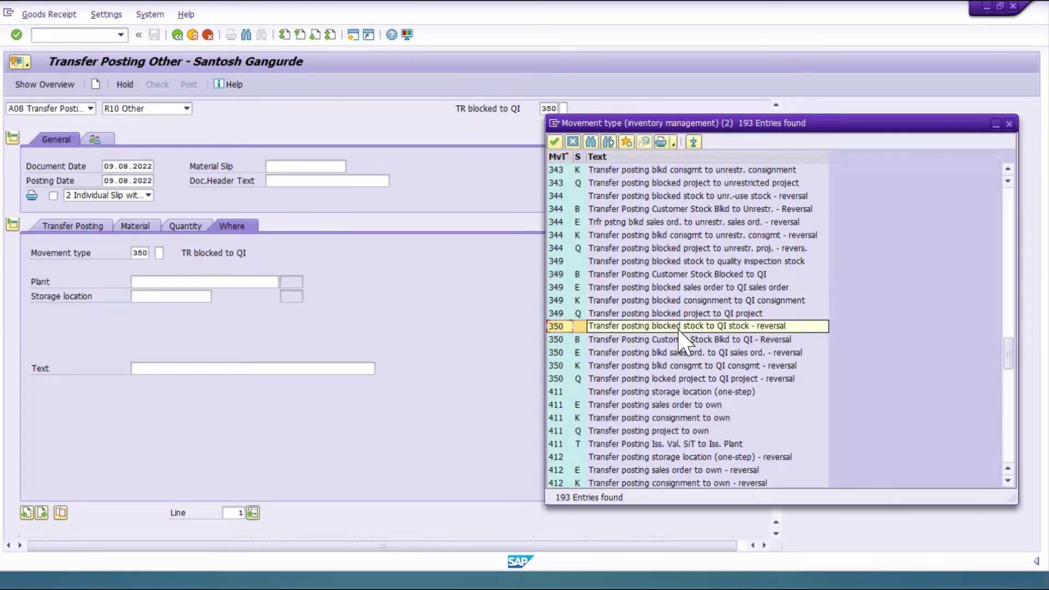
click(729, 329)
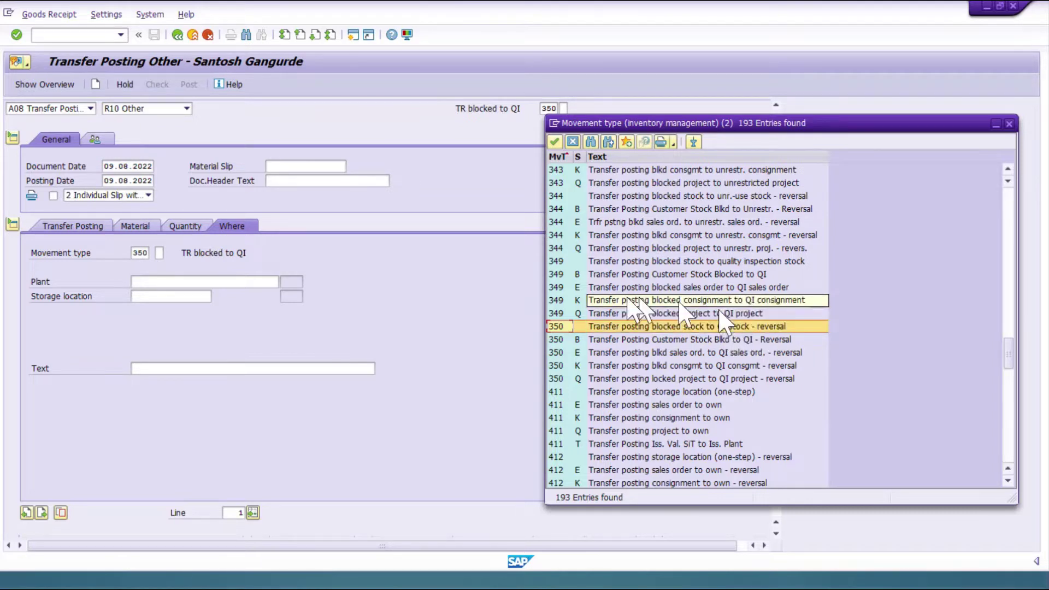
- Pick movement type 350 from the list and enter material 1000022, plant 0001 and storage location 0001 for the first item
double_click(662, 327)
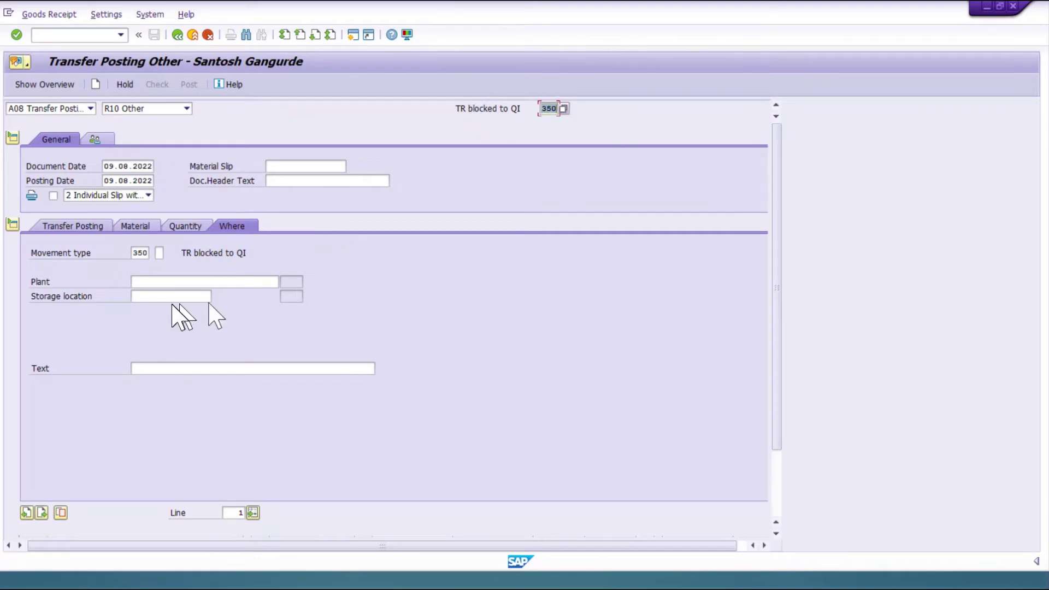
click(77, 230)
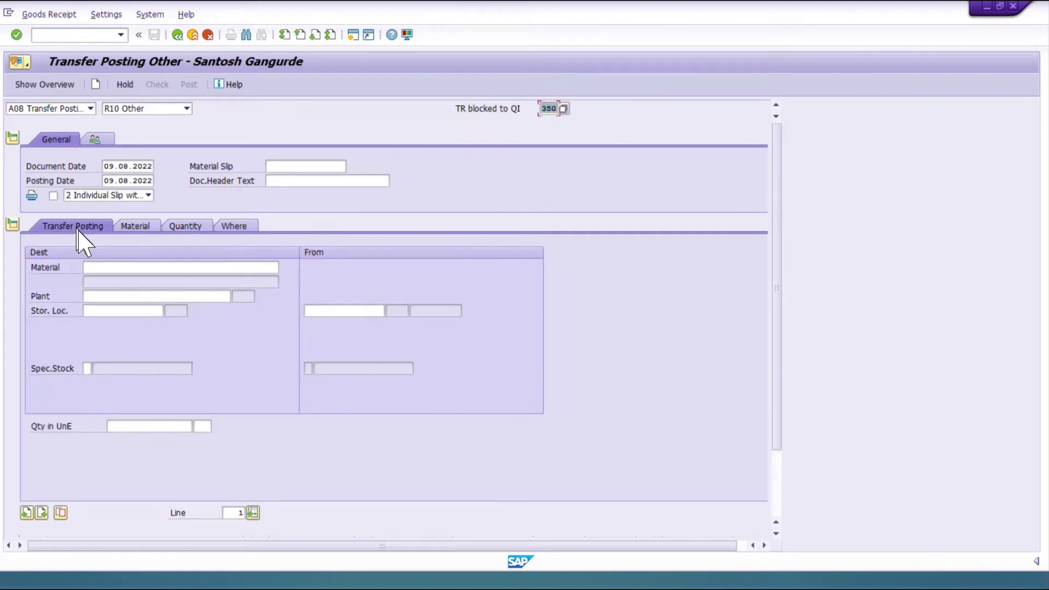
click(121, 269)
click(123, 279)
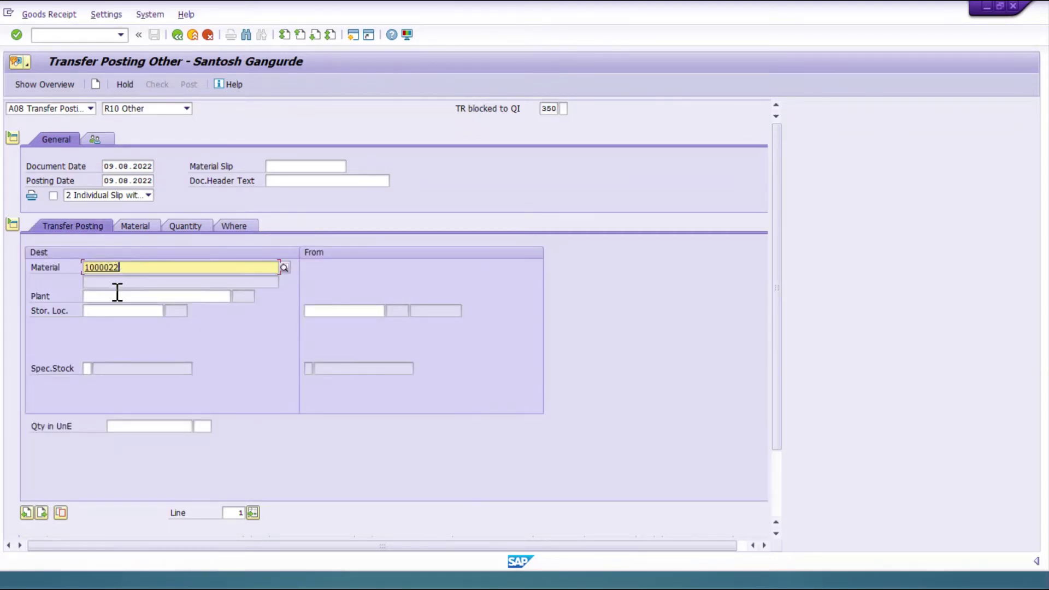
click(117, 296)
click(110, 308)
click(110, 310)
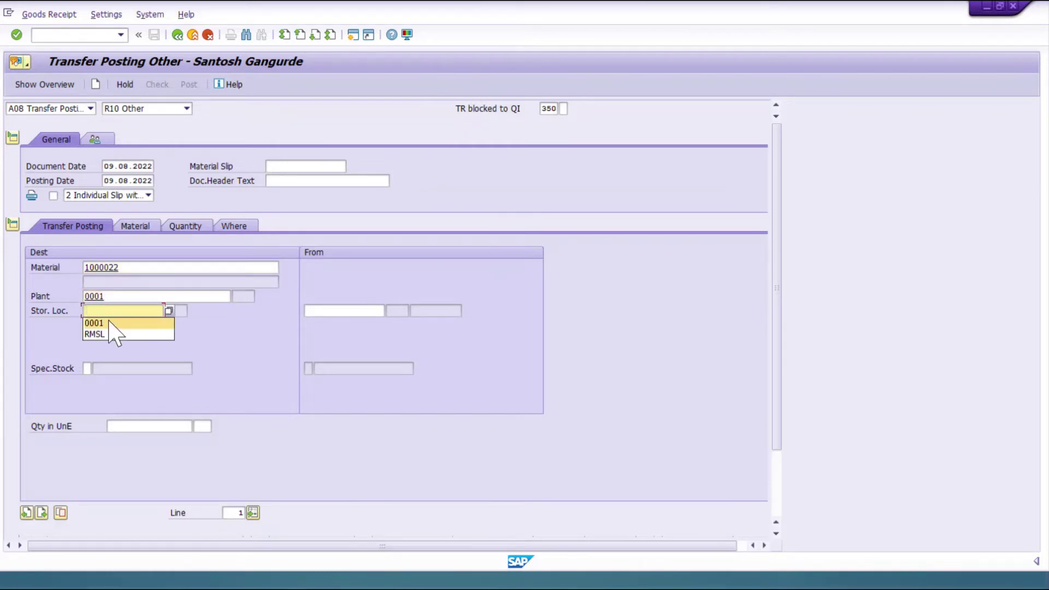
click(109, 322)
key(Return)
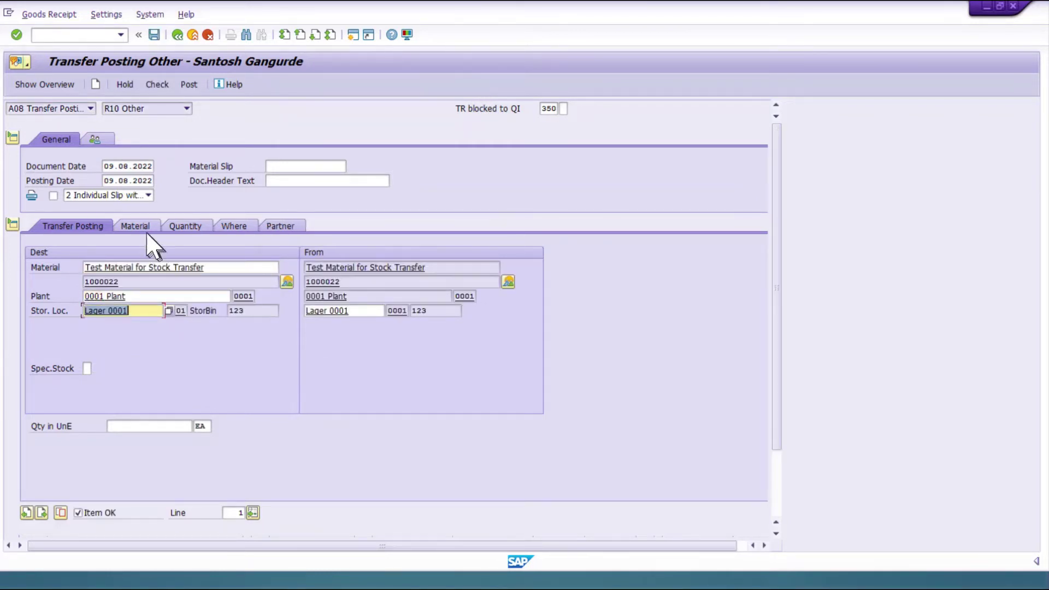
- Set the first item's quantity to 5 and review its movement type, location and partner details
click(141, 227)
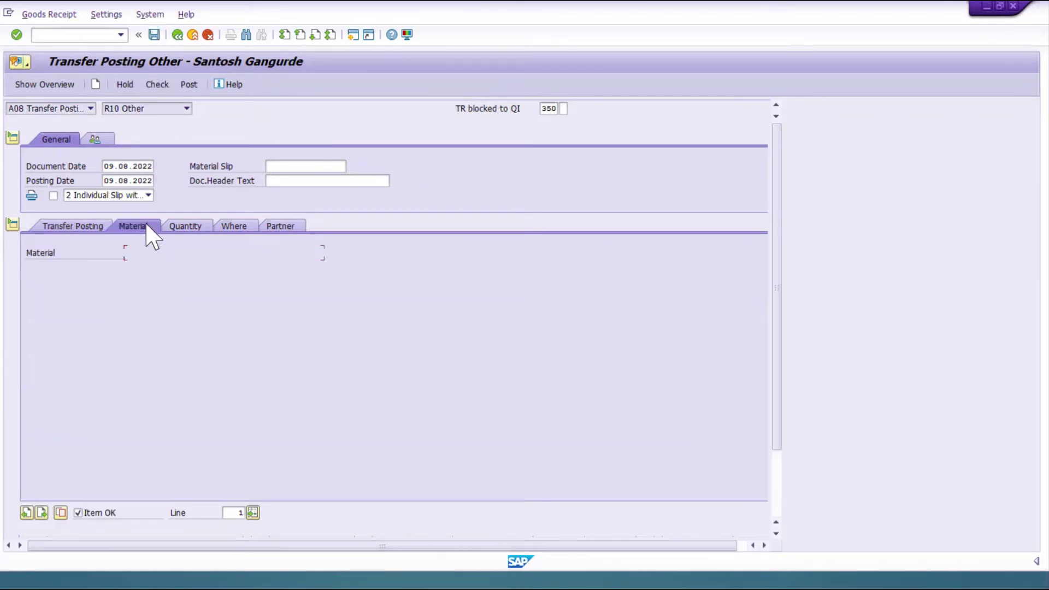
click(184, 227)
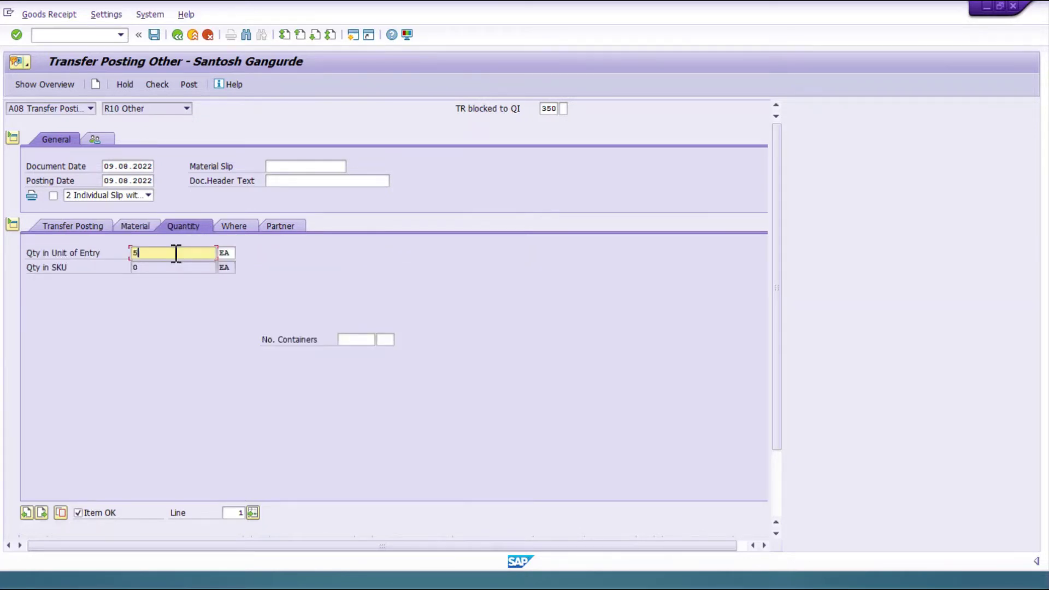
key(Return)
click(234, 226)
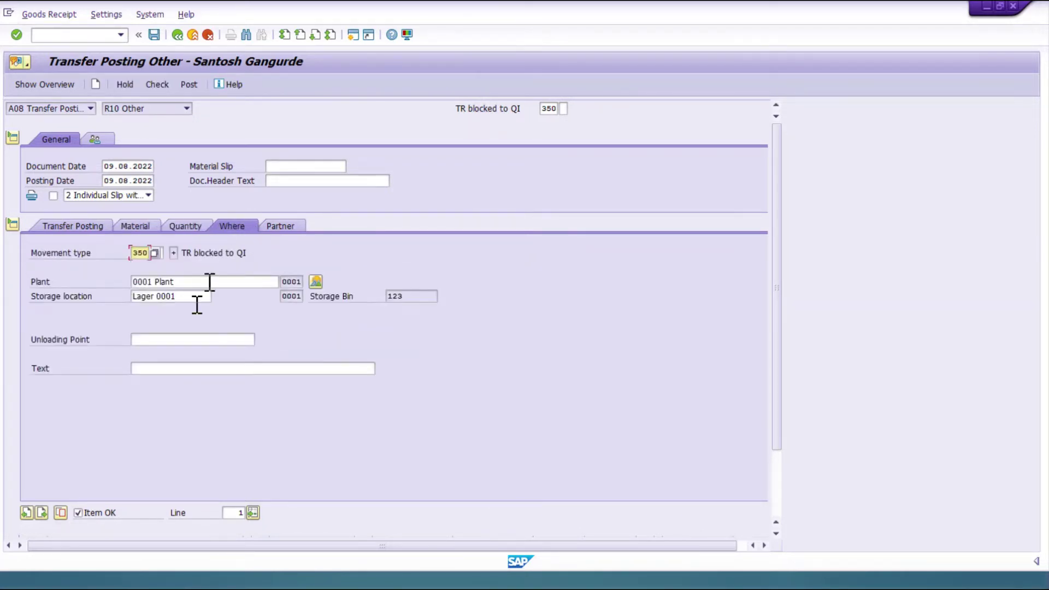
click(278, 227)
click(66, 226)
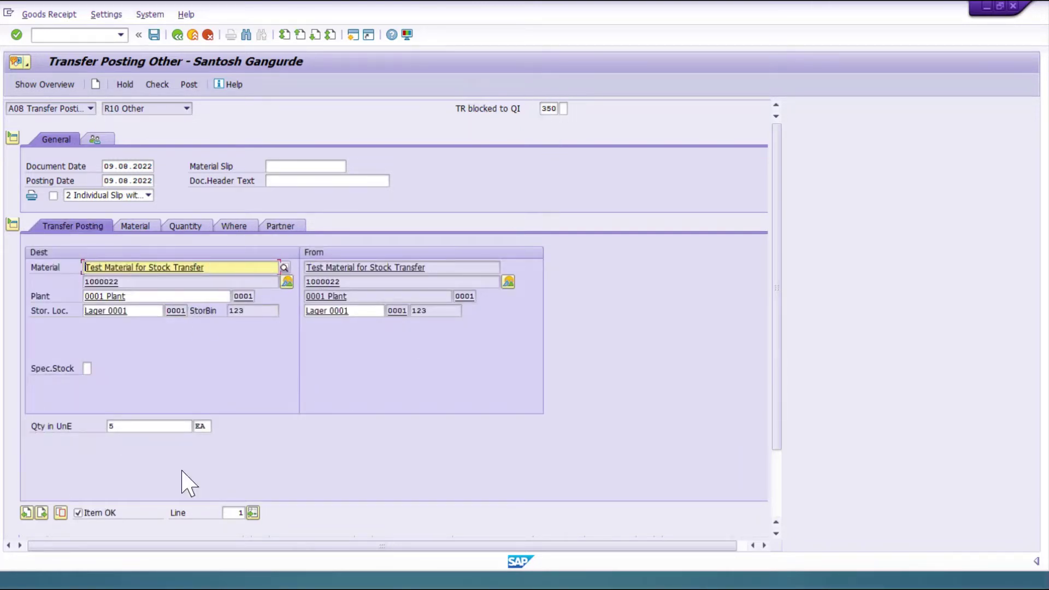
- Add a second item for material 1000022 and set its movement type to 321
click(42, 513)
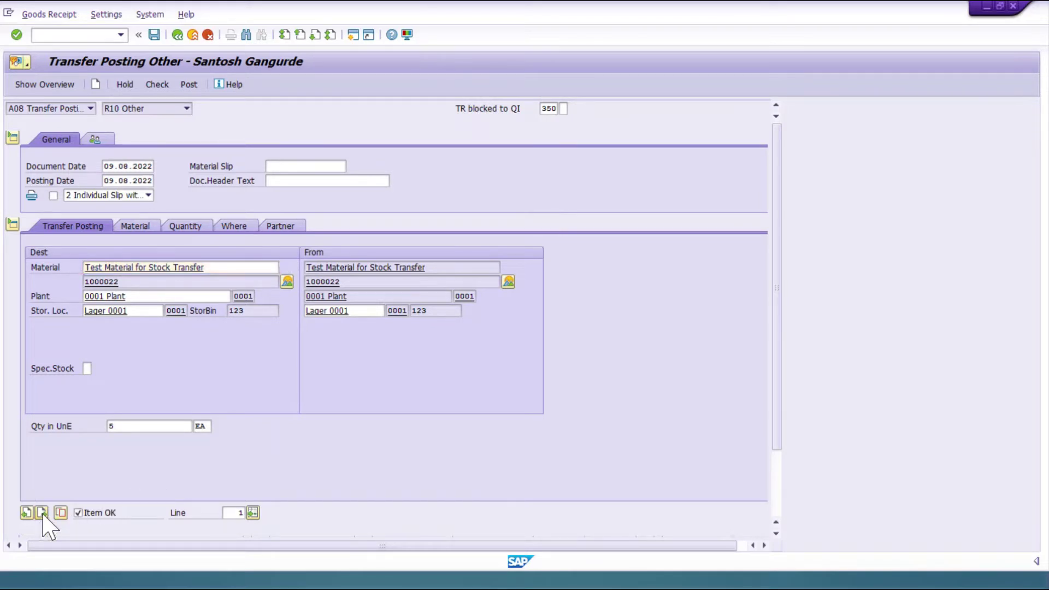
click(167, 271)
click(137, 279)
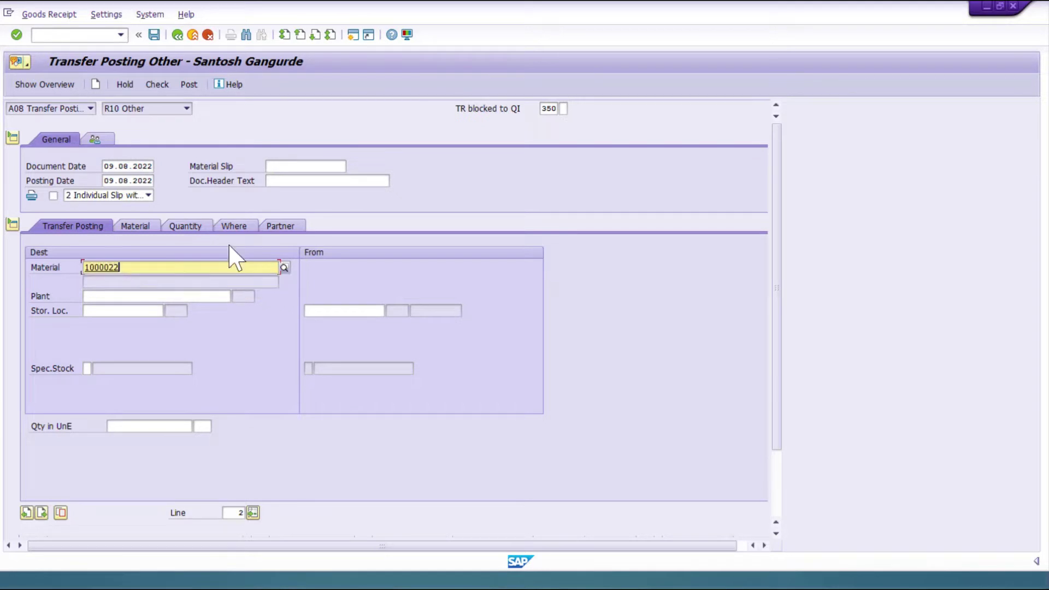
click(132, 225)
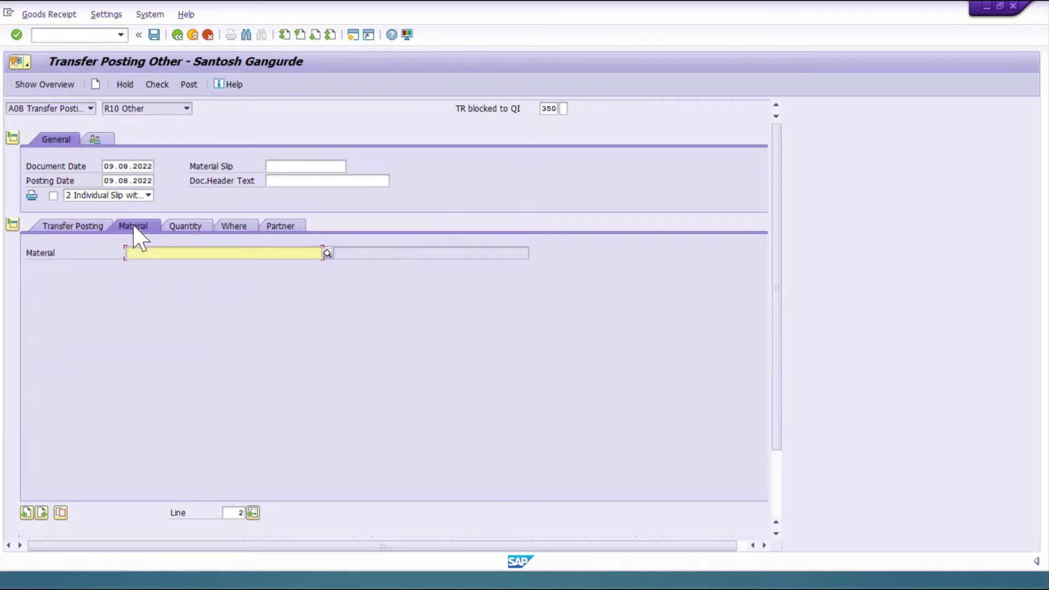
click(172, 227)
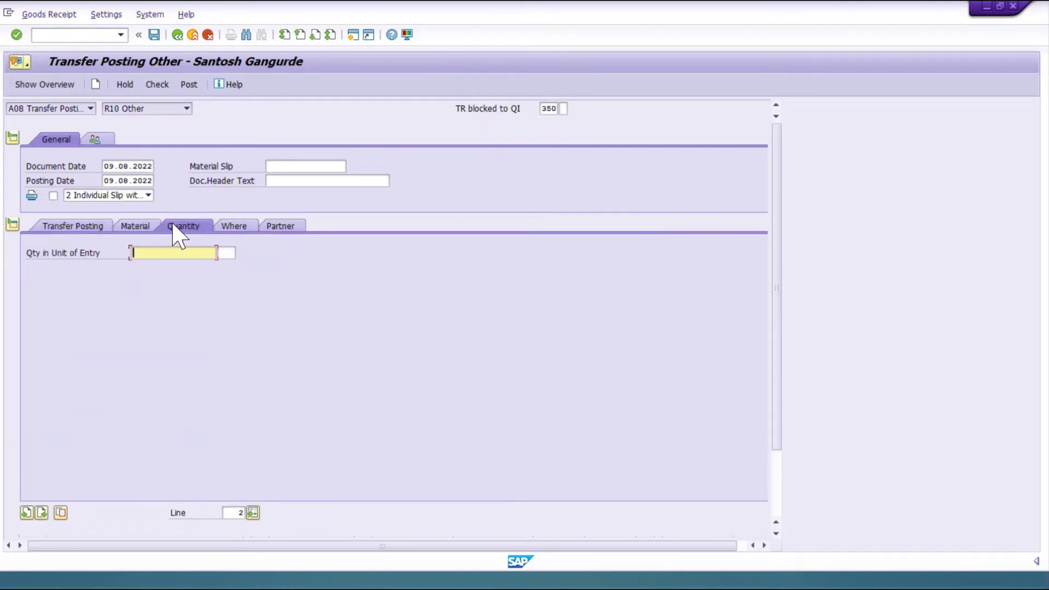
click(239, 229)
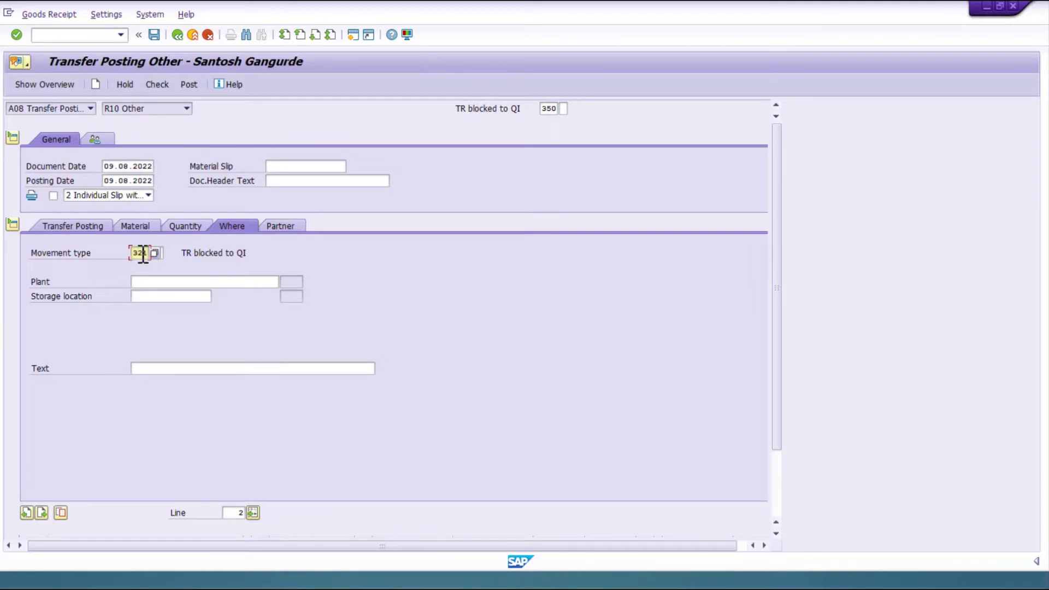
key(Return)
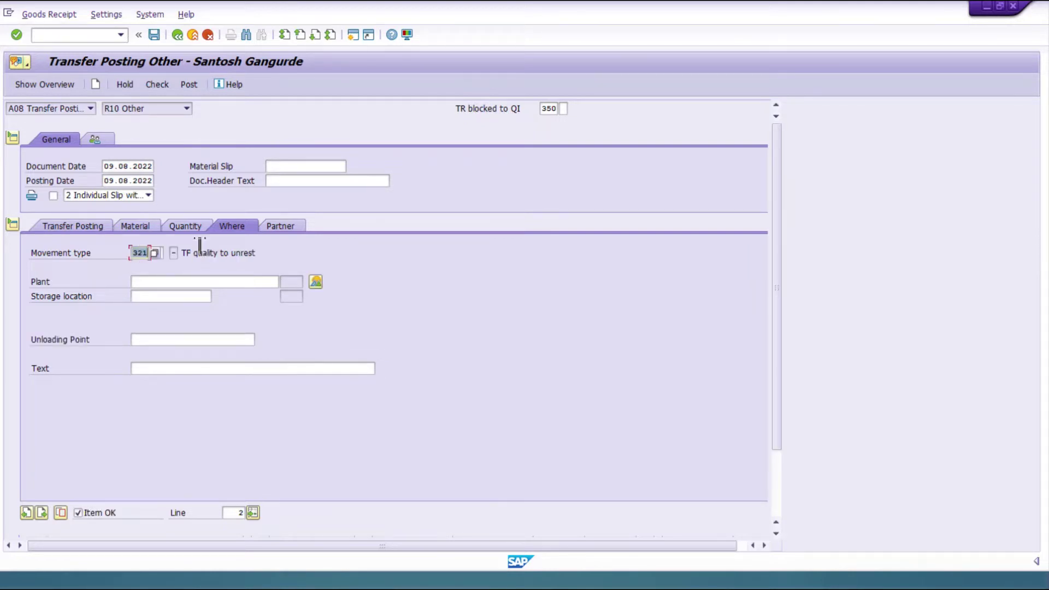
- Enter plant 0001 and storage location 0001 in the second item's location details
click(189, 282)
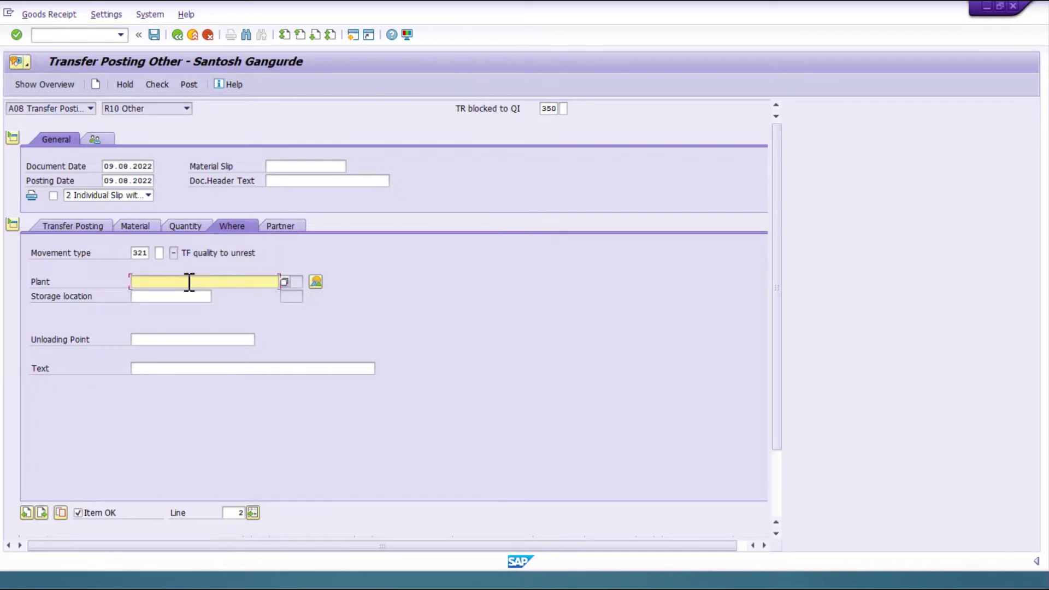
text(0)
click(164, 300)
click(164, 296)
text(001)
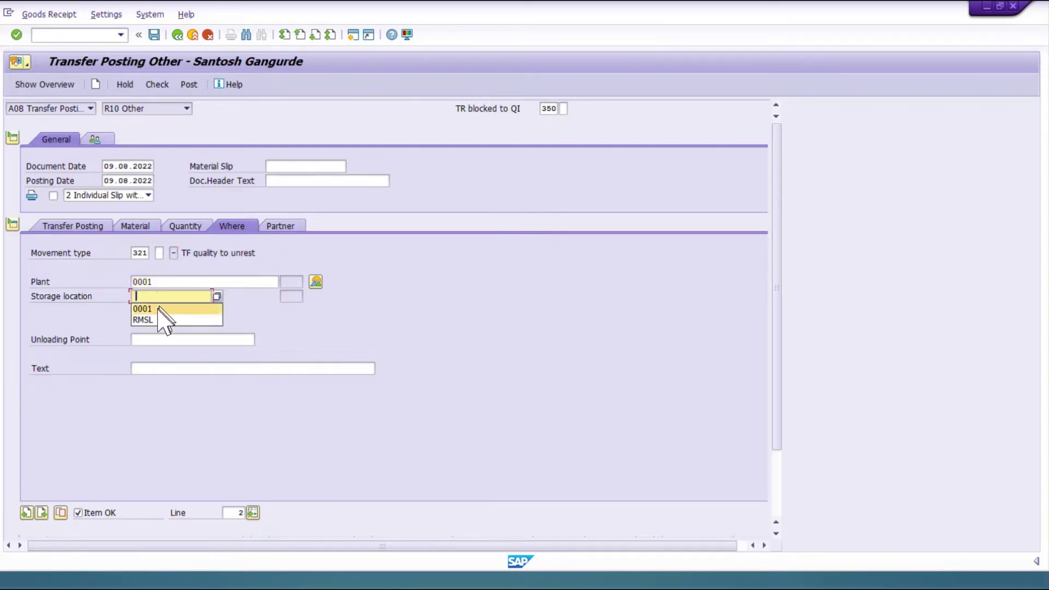
click(157, 307)
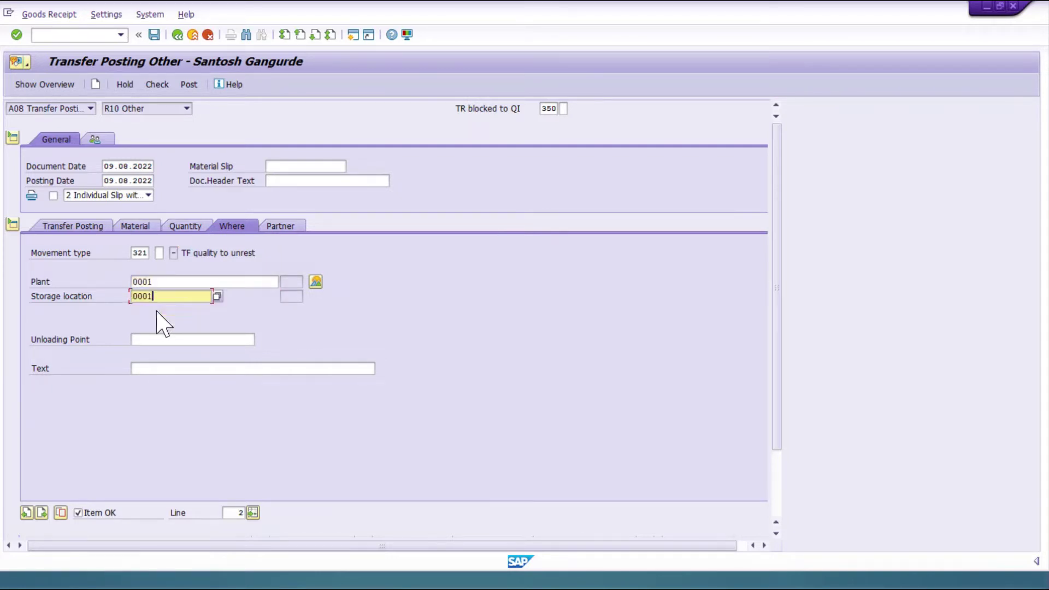
- Set the second item's quantity in unit of entry to 5 EA
click(60, 229)
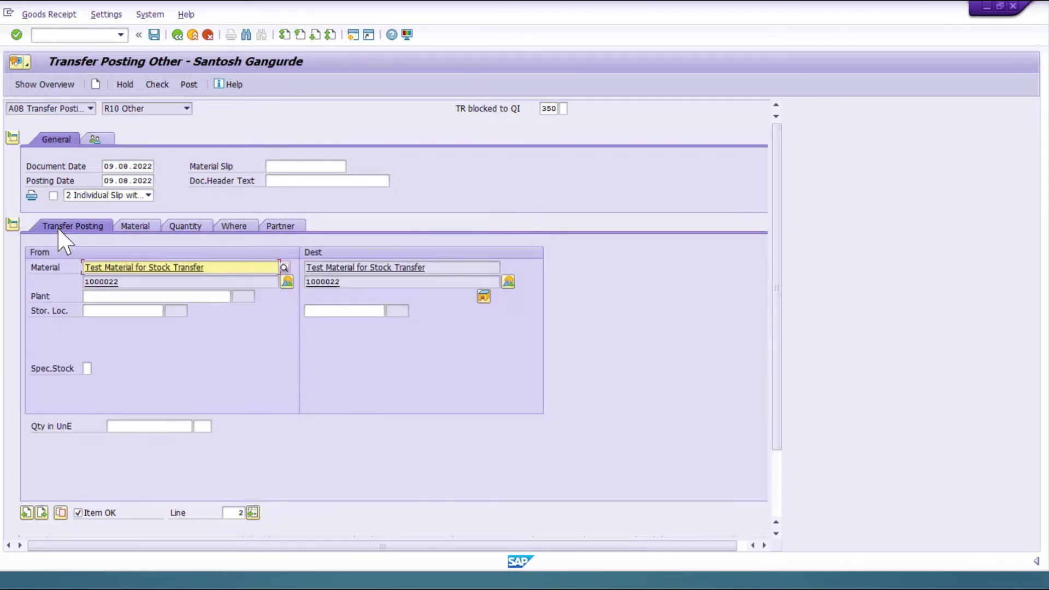
click(133, 227)
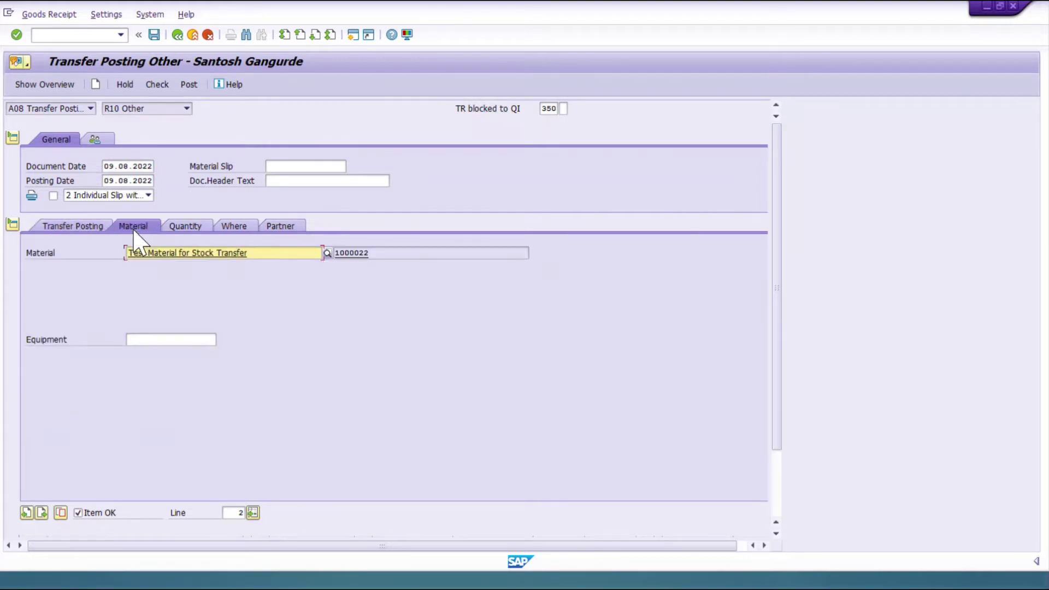
click(195, 229)
click(177, 252)
click(158, 265)
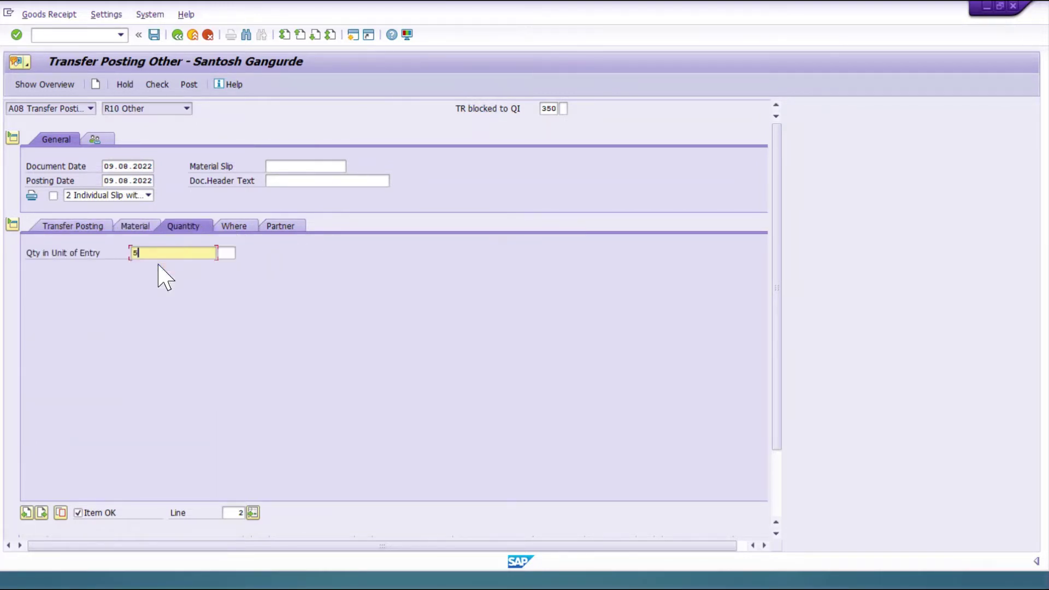
click(224, 252)
click(225, 266)
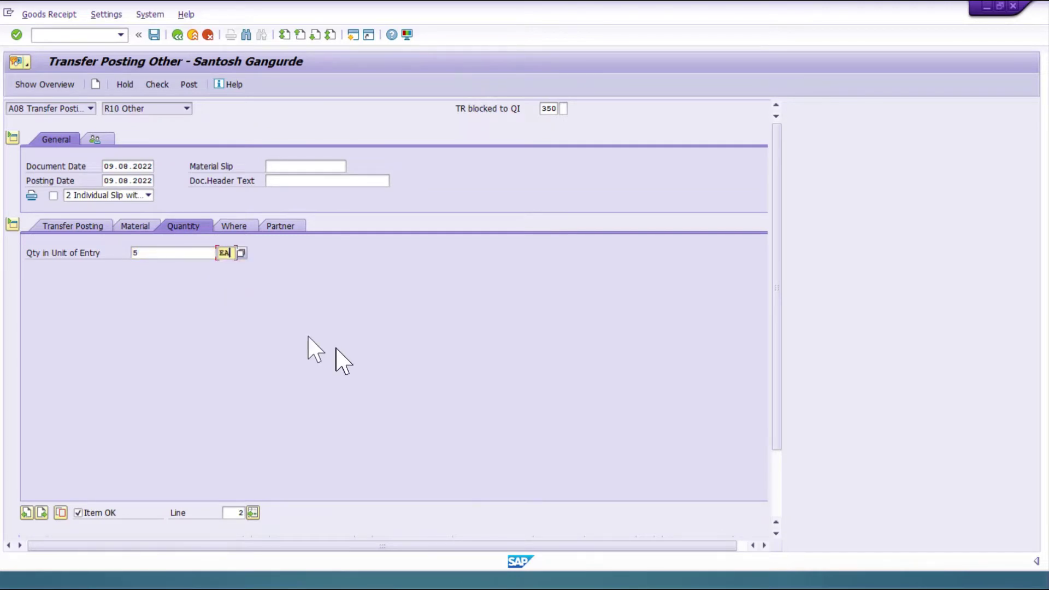
- Check the unrestricted-use and quality inspection stock of storage location 0001 in the stock overview and return to the transfer posting
key(alt+Tab)
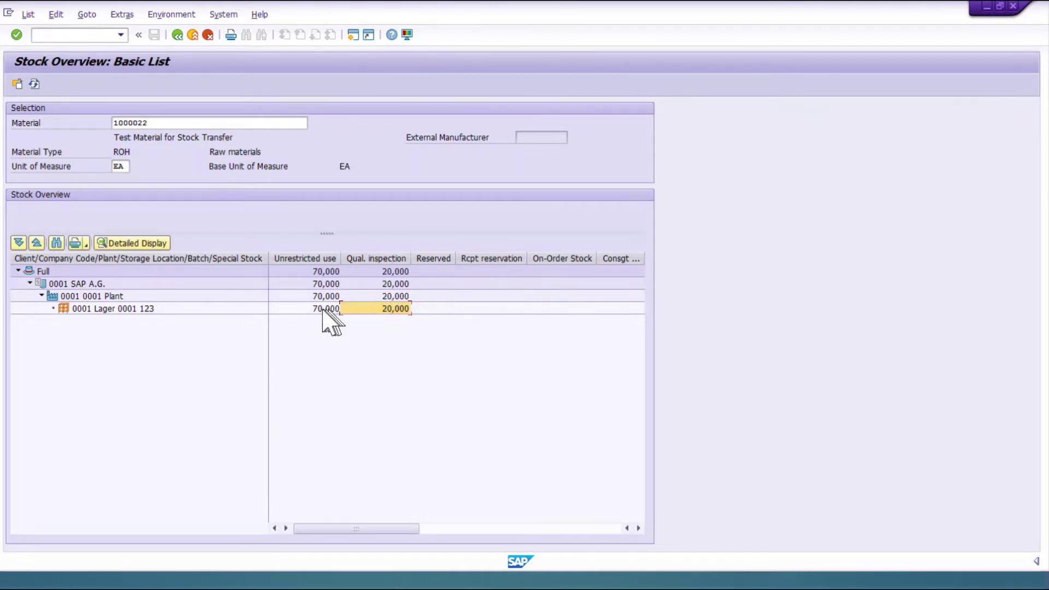
drag(330, 527, 277, 529)
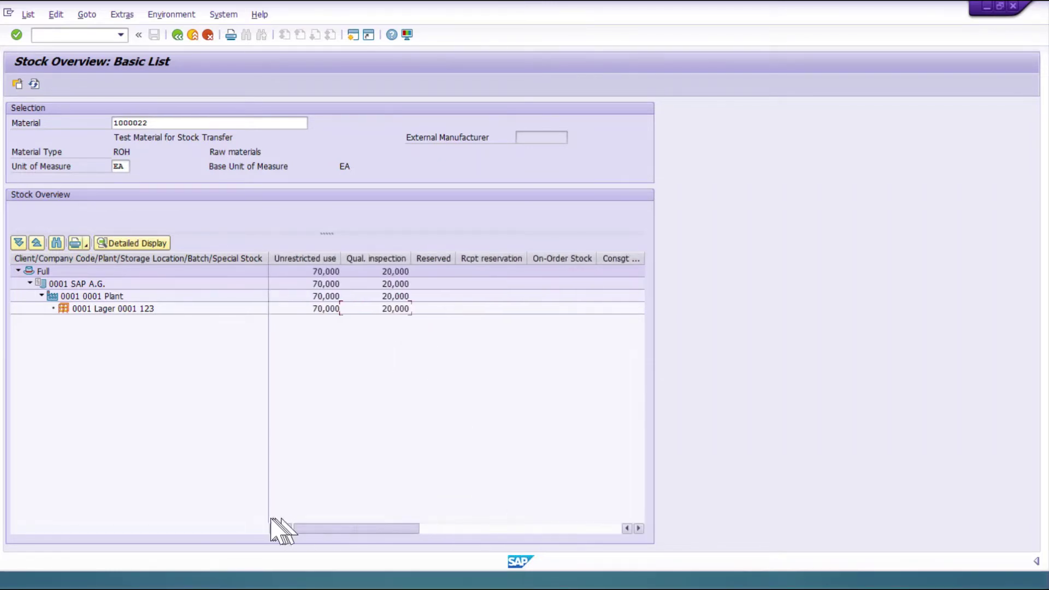
click(308, 306)
key(alt+Tab)
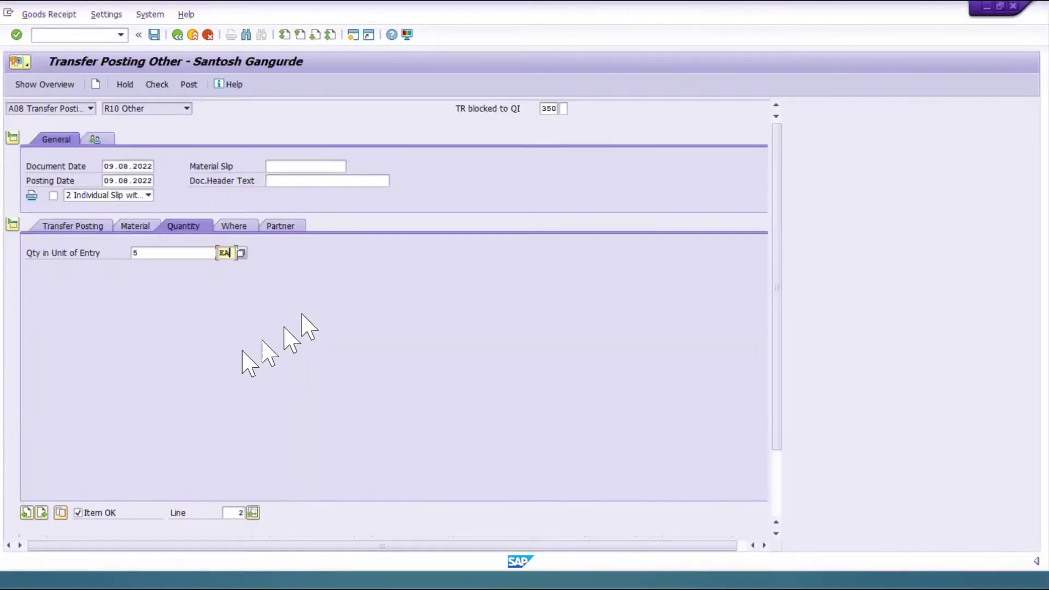
- Choose plant 0001 and storage location 0001 as the source of the second item's transfer posting and apply them
click(246, 226)
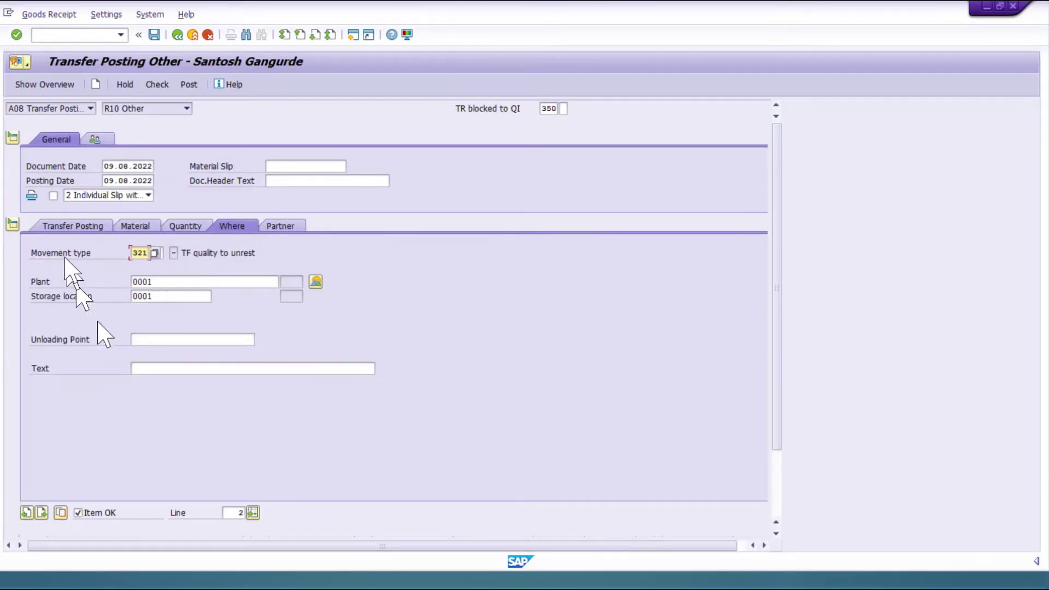
click(82, 226)
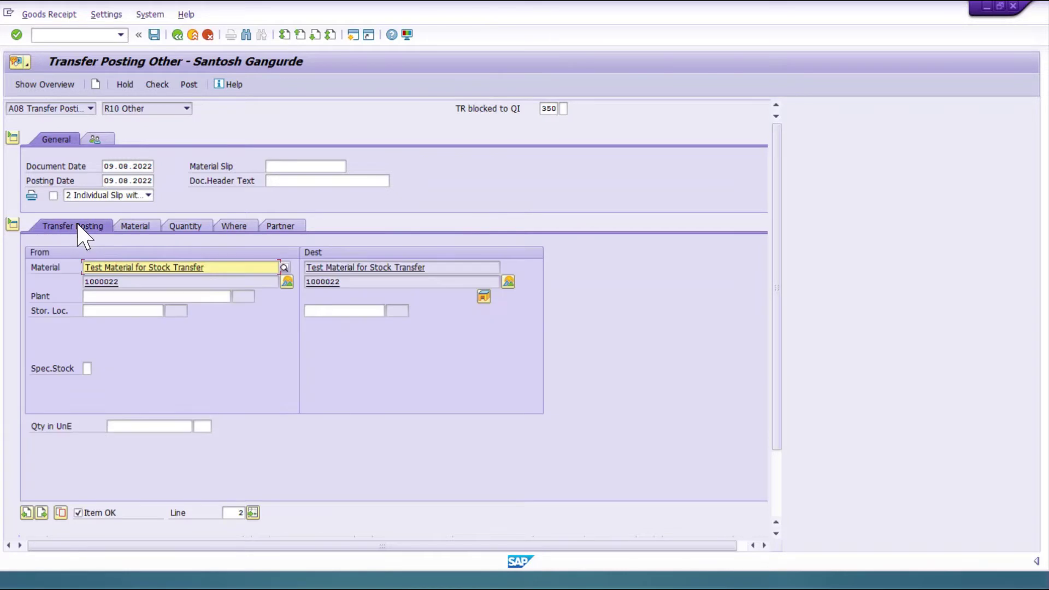
click(107, 301)
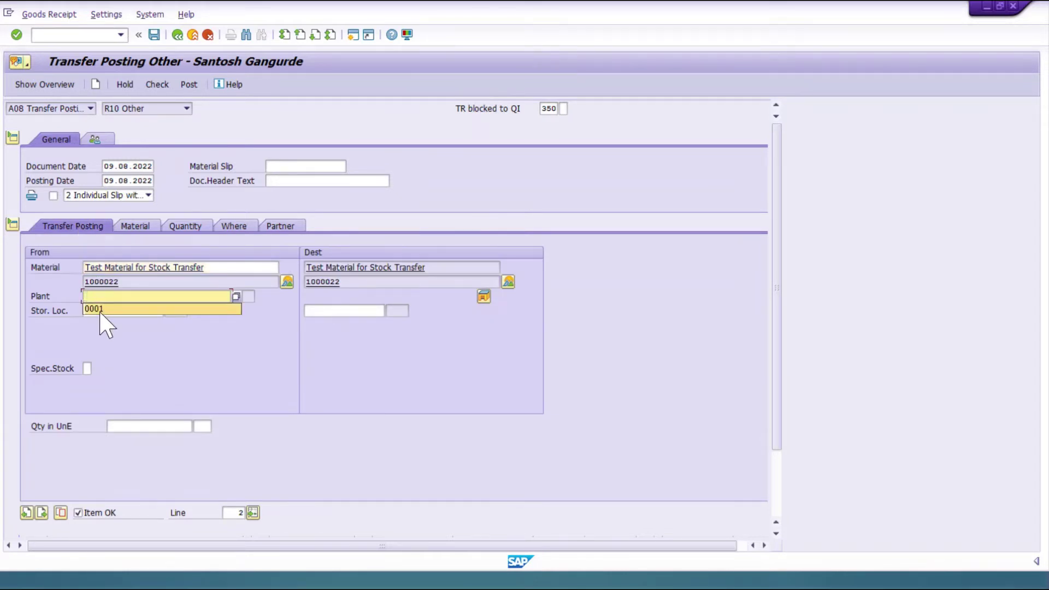
click(103, 320)
click(100, 311)
click(100, 324)
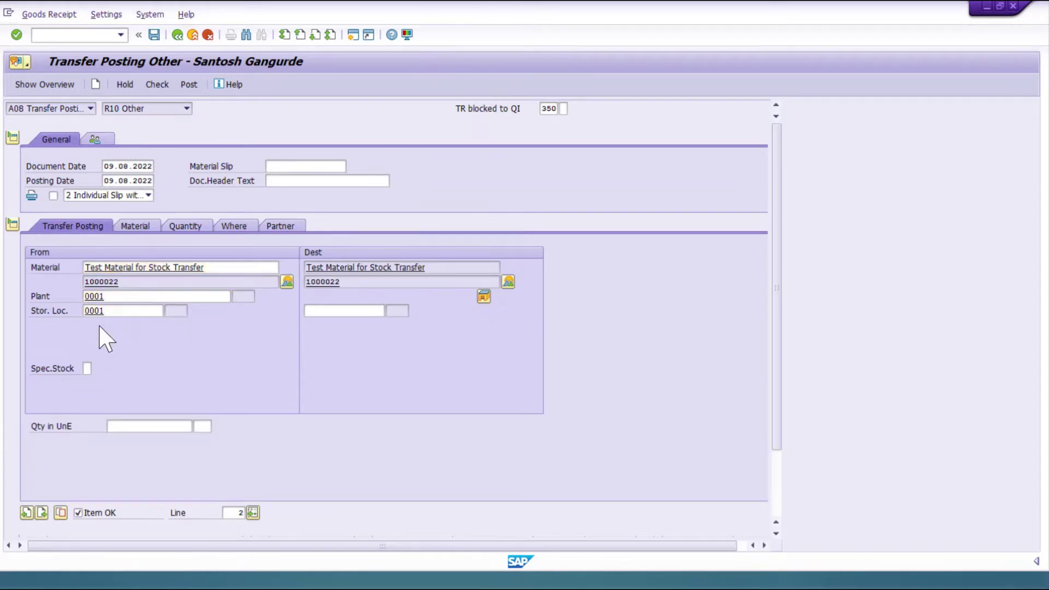
key(Return)
- Review the material, quantity and location details of the second item and of the first item, including the second item's partner data
click(135, 226)
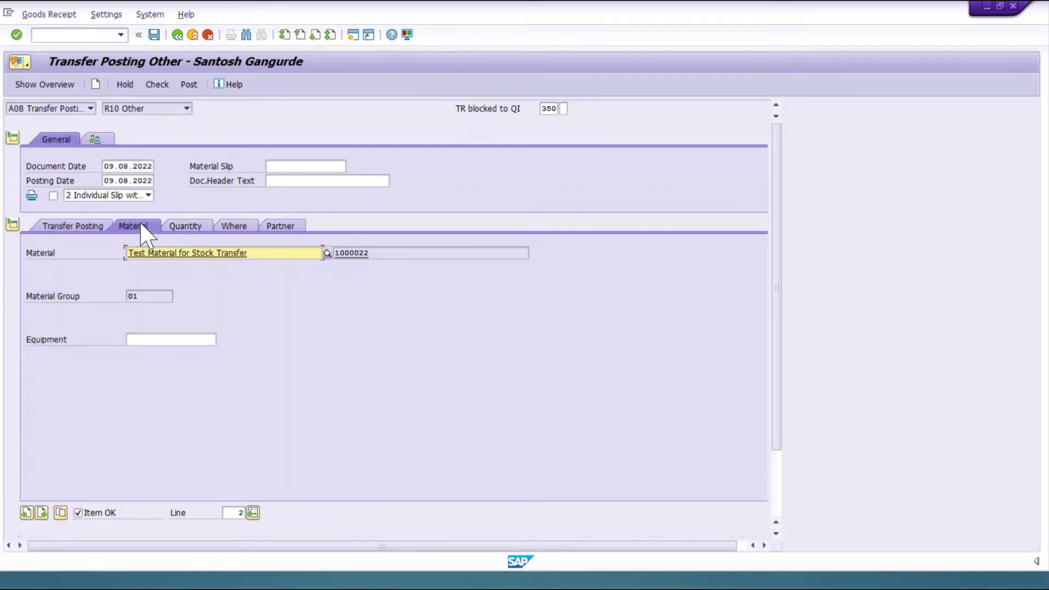
click(185, 226)
click(241, 228)
click(275, 226)
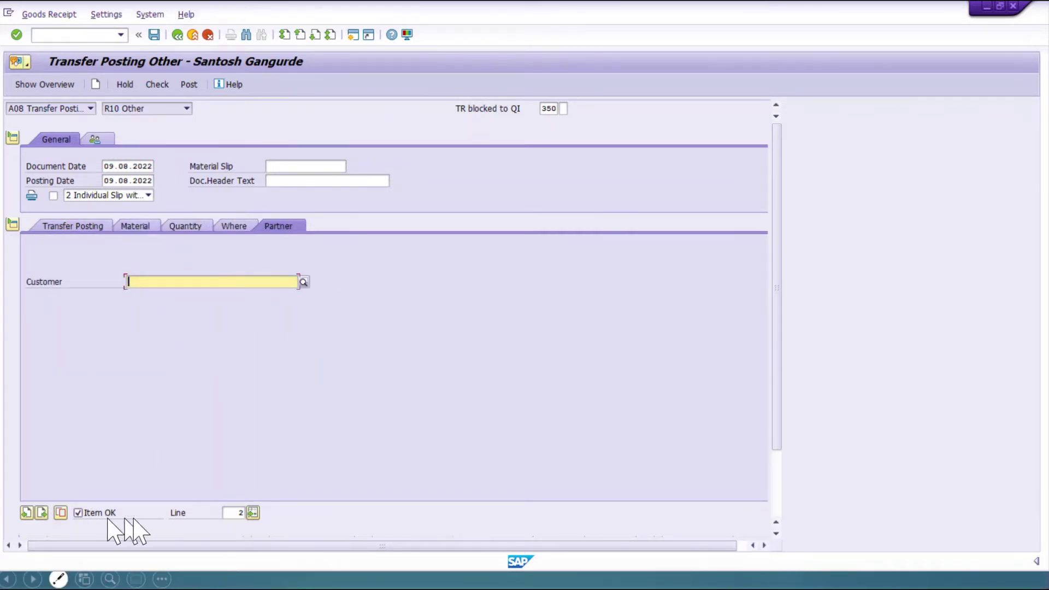
click(28, 512)
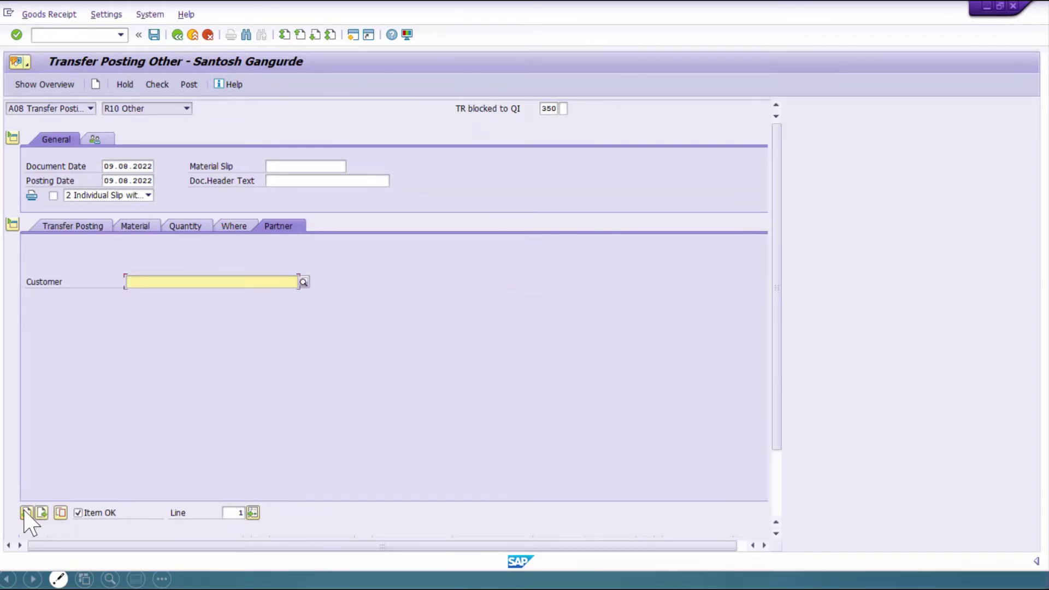
click(74, 228)
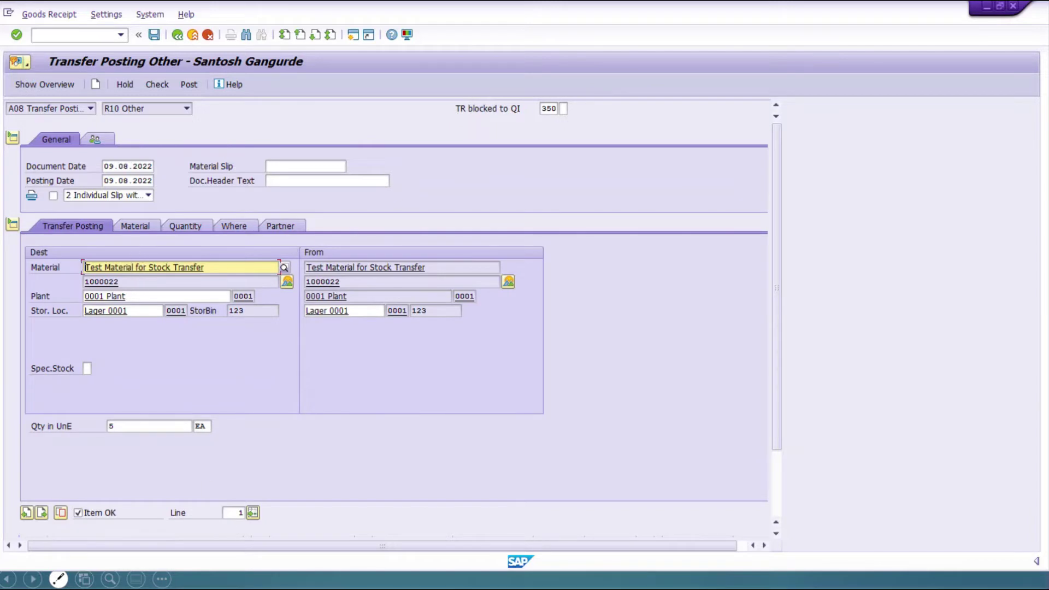
click(138, 227)
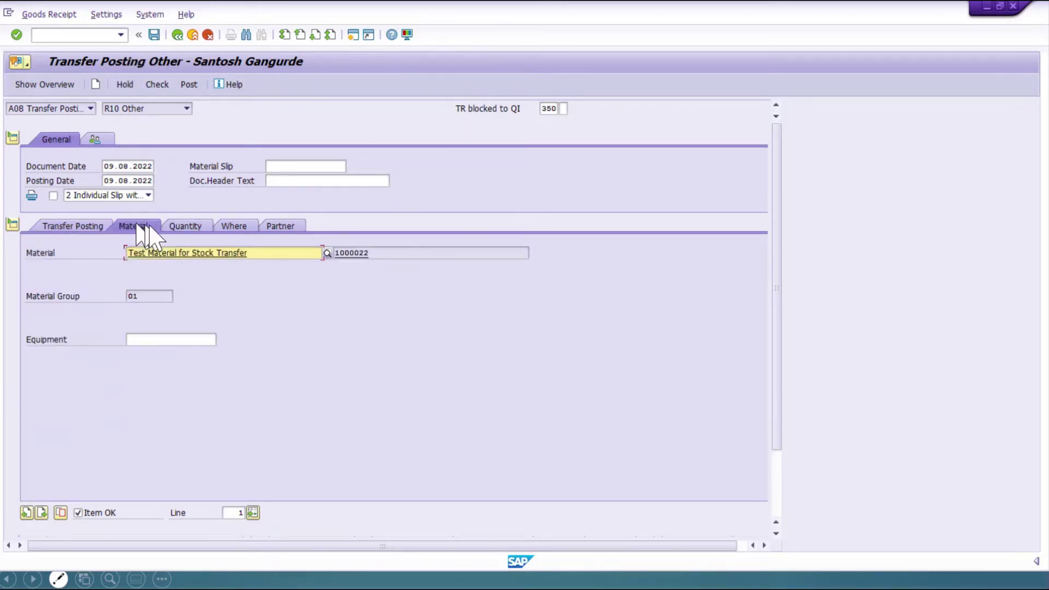
click(182, 227)
click(231, 227)
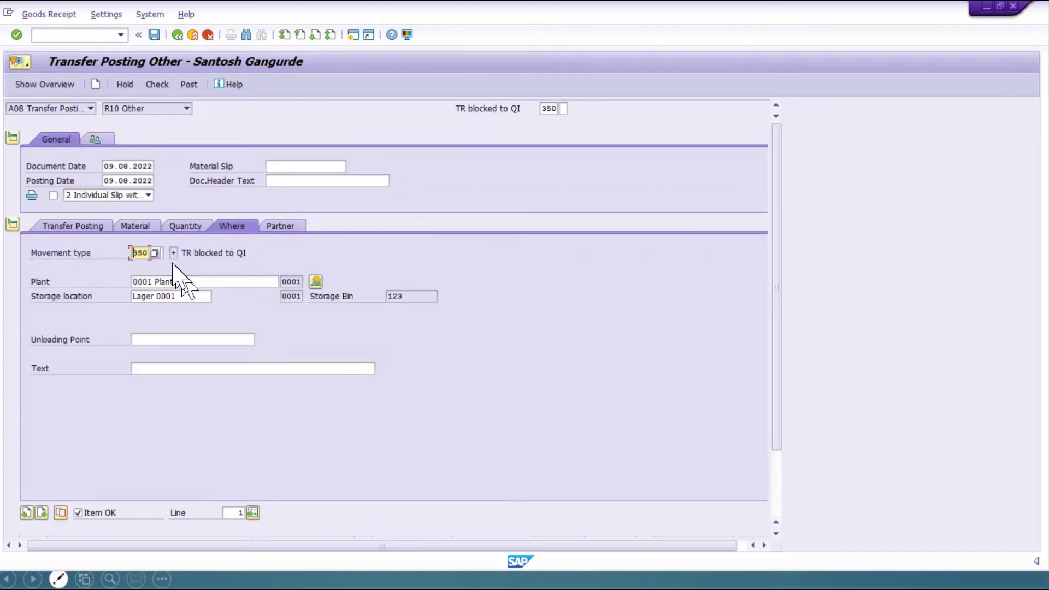
- Check the items' movement types once more and post the two-item transfer posting
click(41, 512)
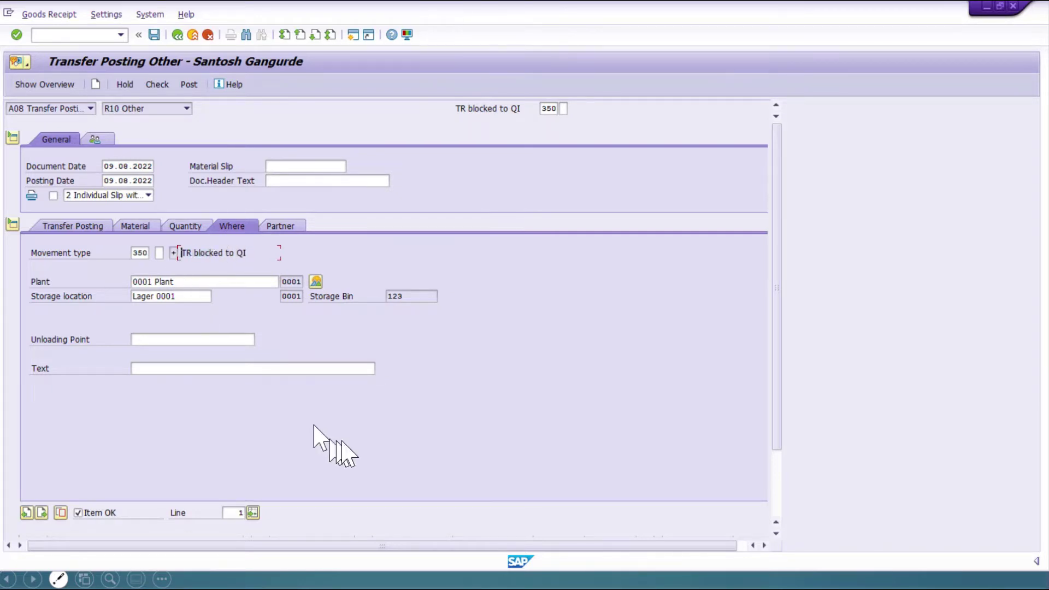
click(154, 34)
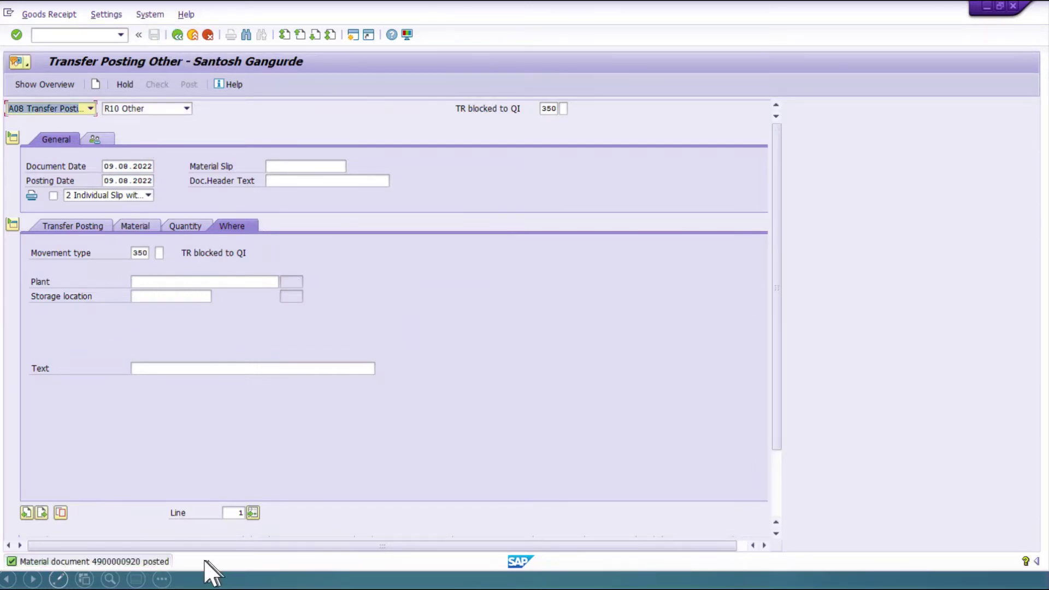
- Switch to the stock overview of material 1000022 and move the Blocked column directly after the Reserved column
key(alt+Tab)
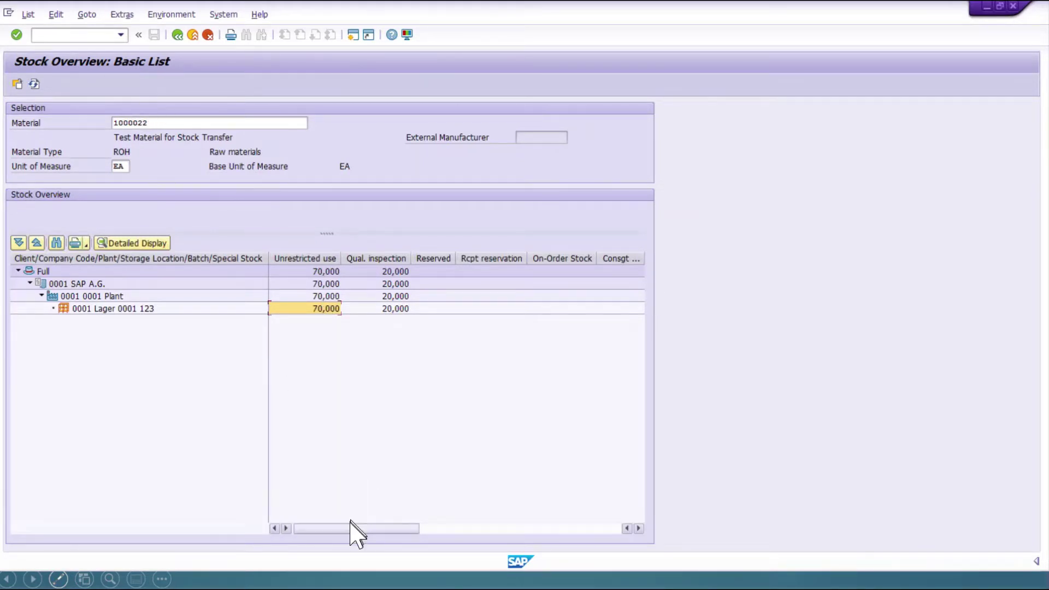
drag(351, 528, 500, 529)
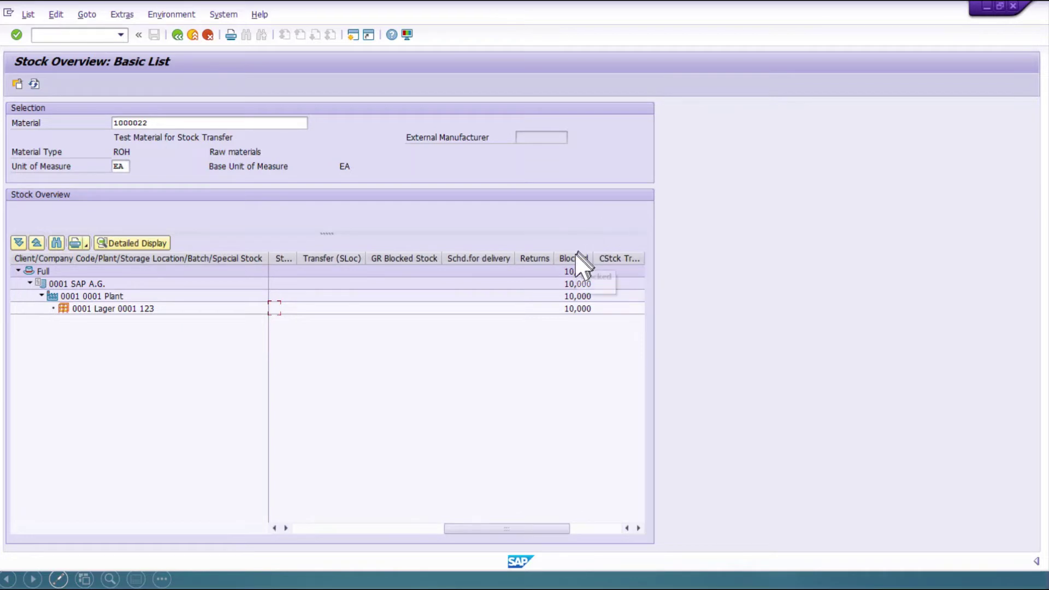
drag(575, 257, 300, 262)
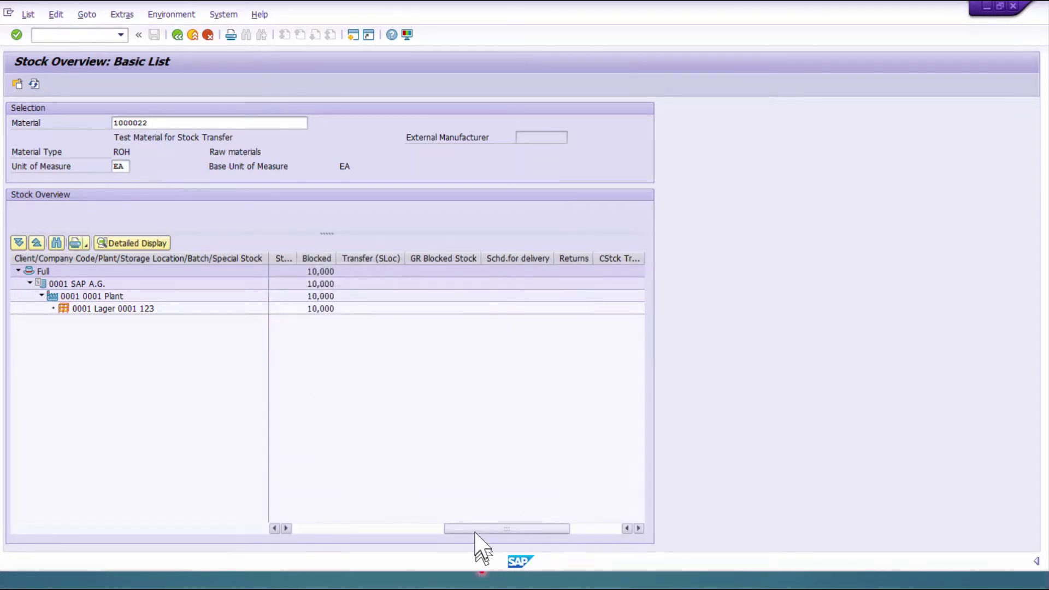
drag(481, 529, 399, 529)
drag(556, 259, 312, 272)
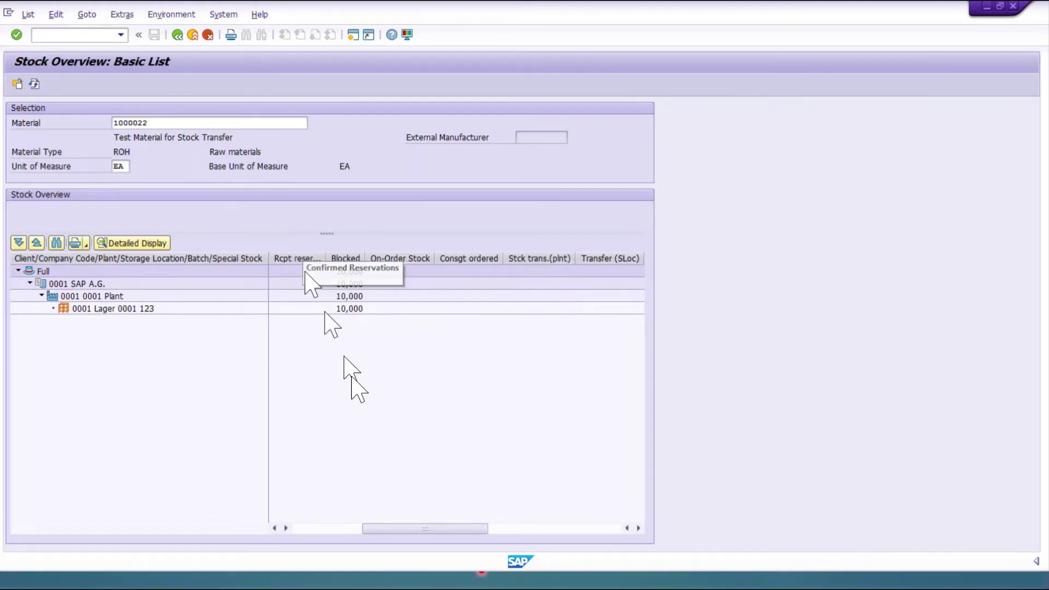
drag(417, 529, 348, 528)
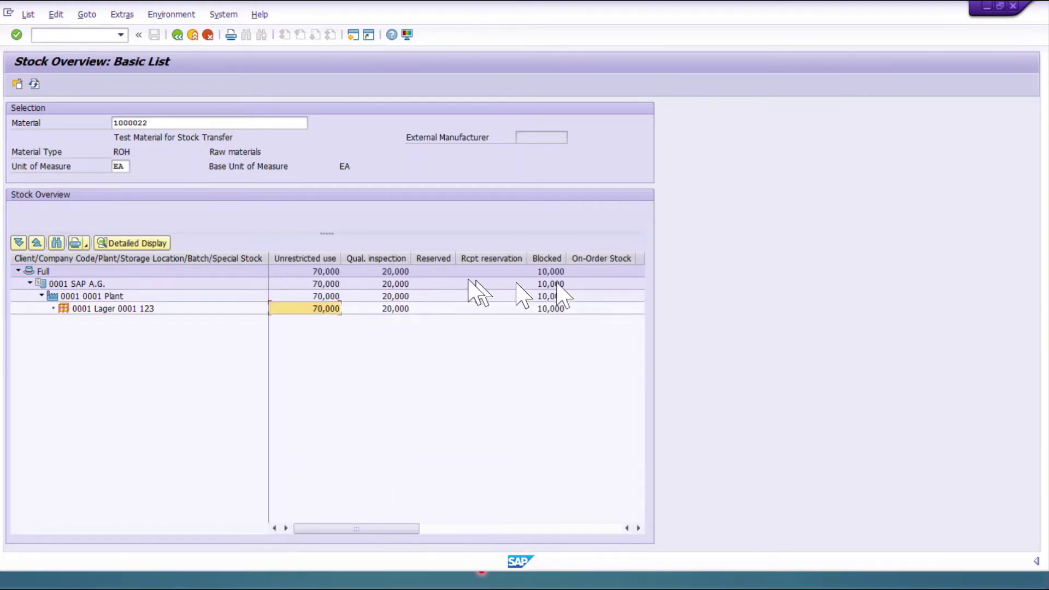
drag(547, 261, 435, 263)
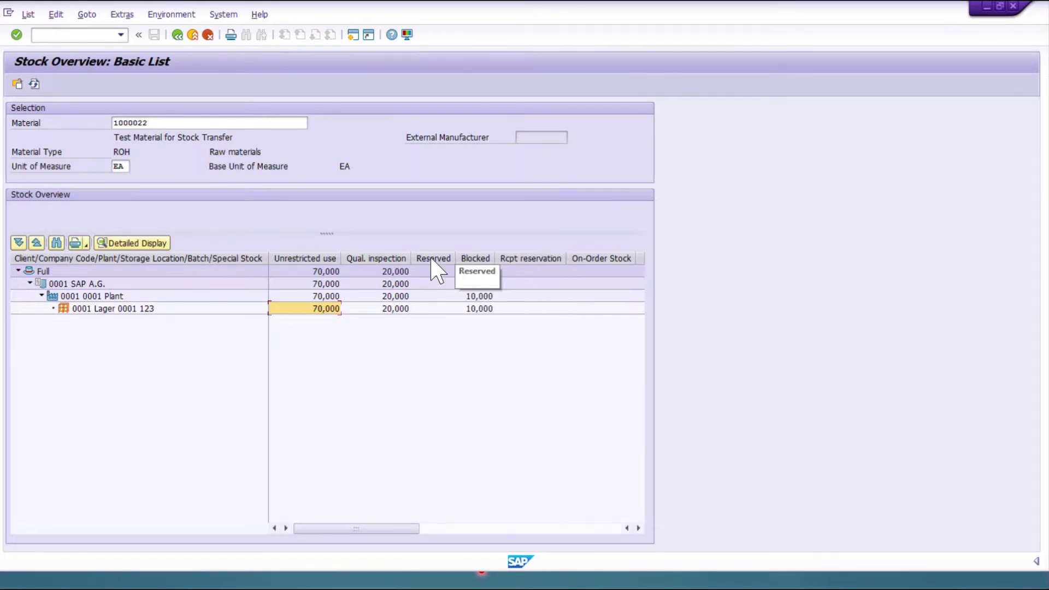
- Refresh the stock overview, check the unrestricted-use, blocked and quality inspection stock of storage location 0001, and return to the transfer posting
click(34, 85)
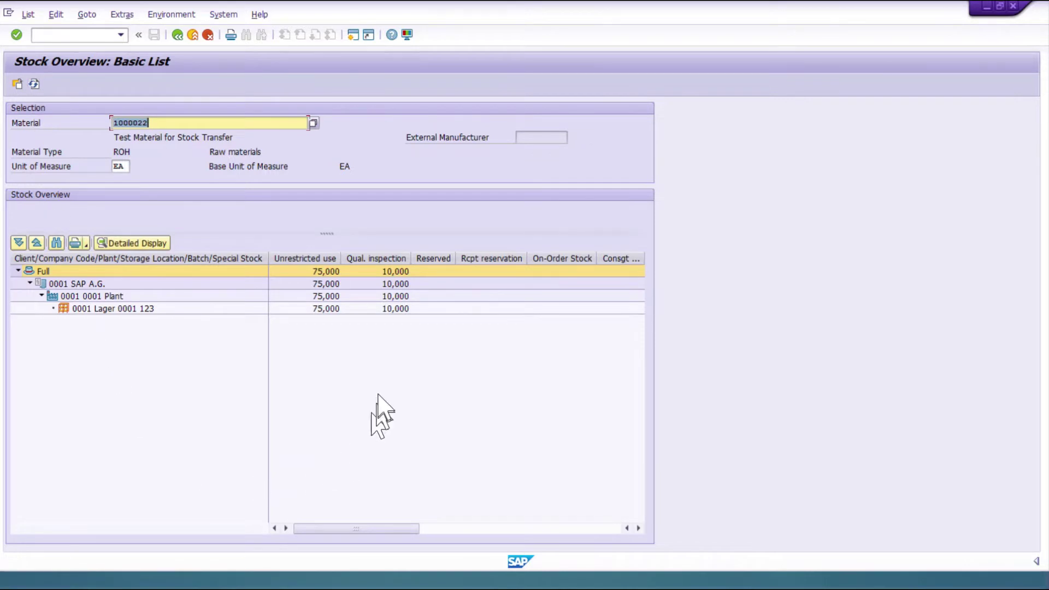
click(322, 309)
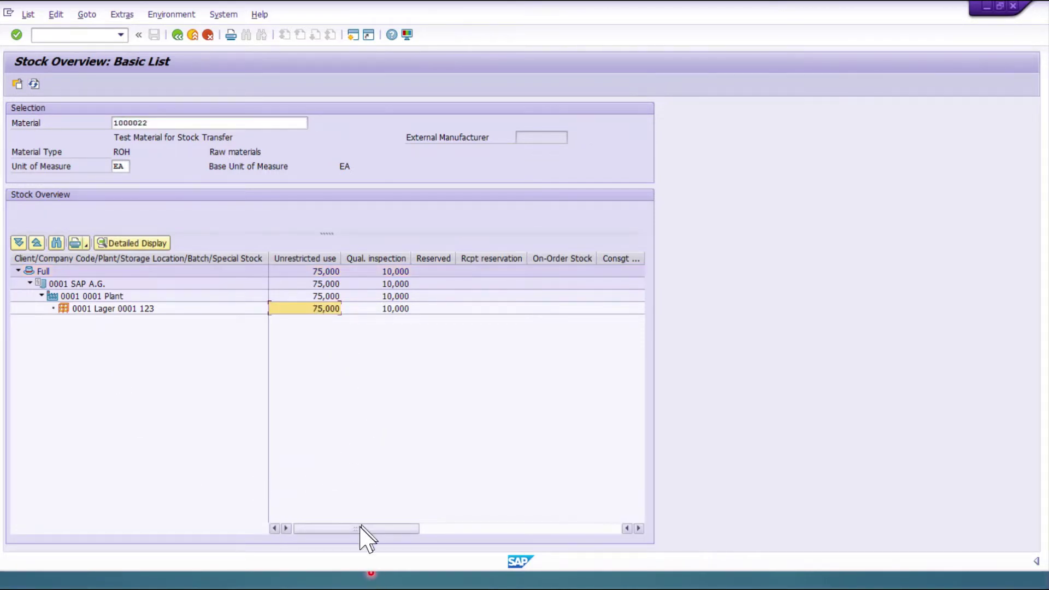
drag(362, 528, 546, 528)
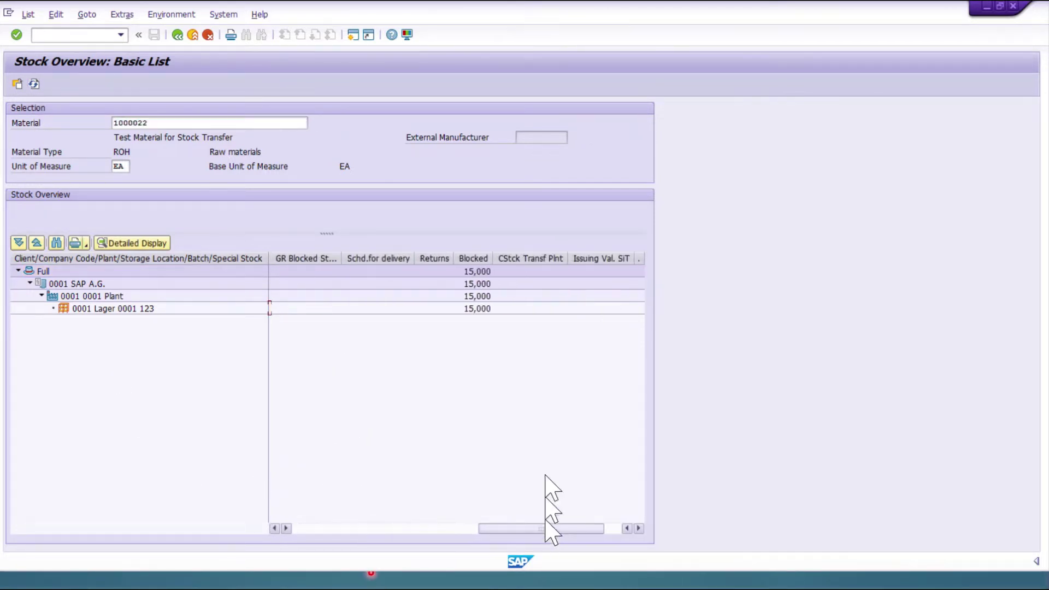
click(474, 310)
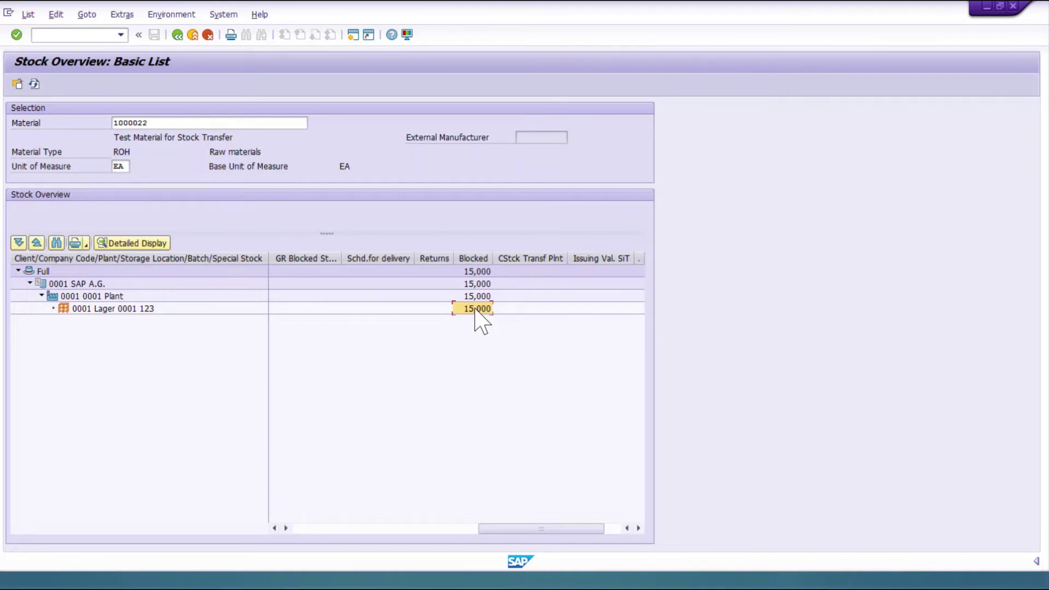
drag(527, 528, 343, 531)
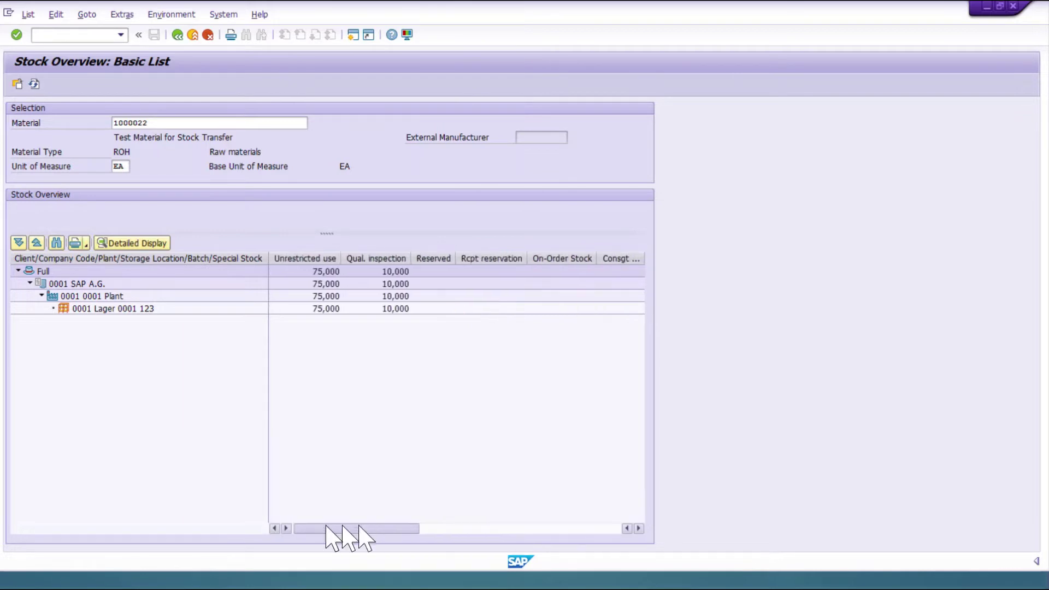
click(315, 309)
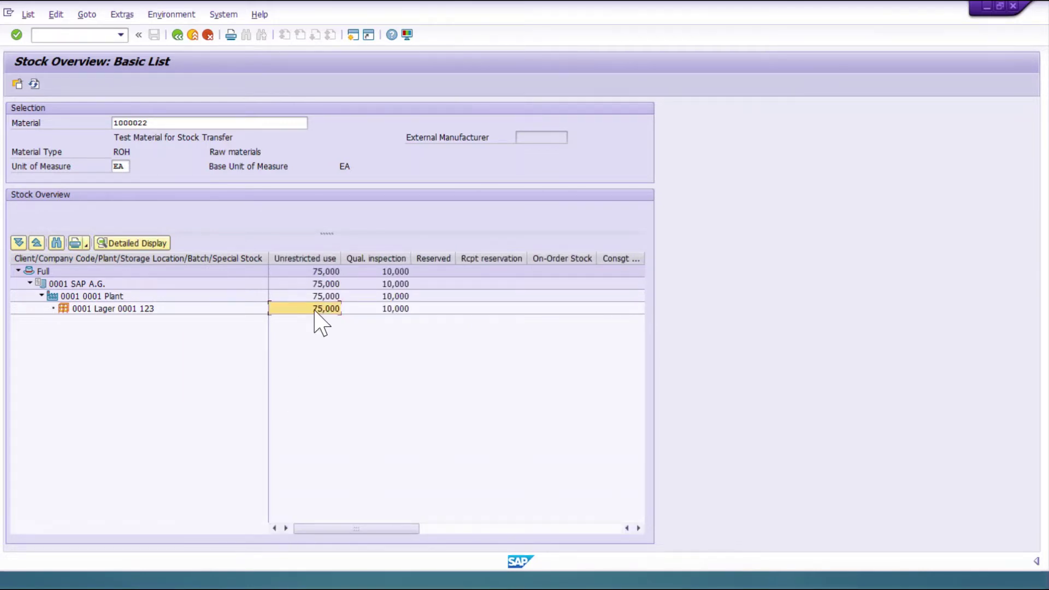
click(390, 308)
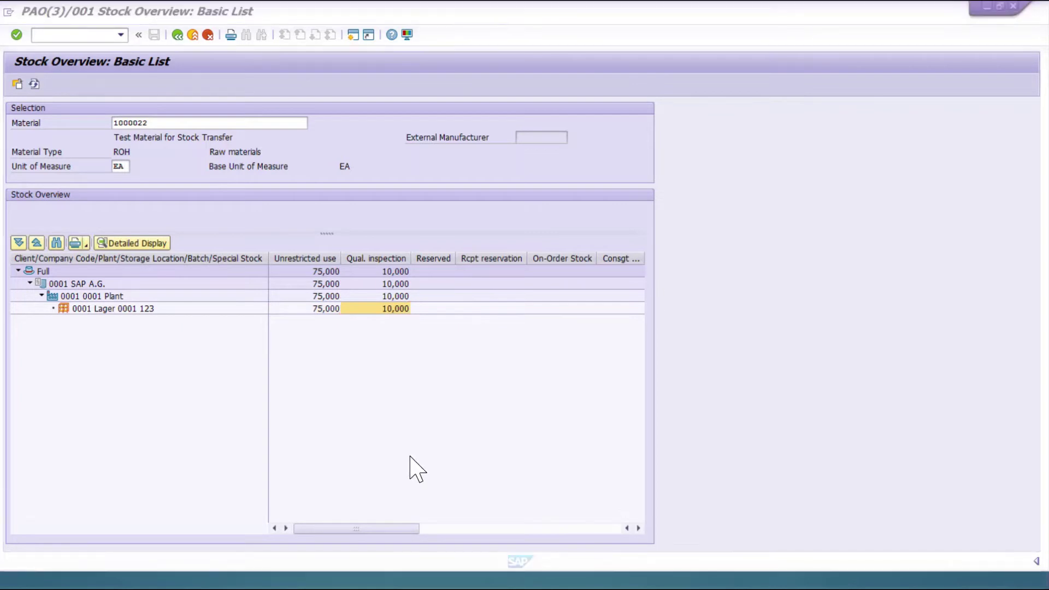
key(F3)
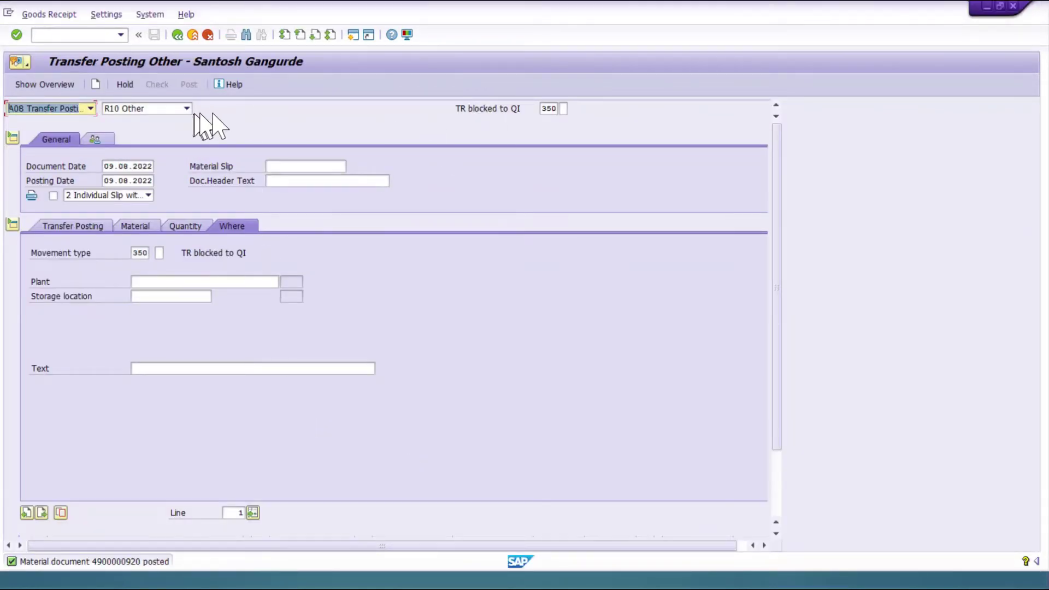
- Choose movement type 349, transfer posting blocked stock to quality inspection stock, for the new posting and apply it
click(552, 108)
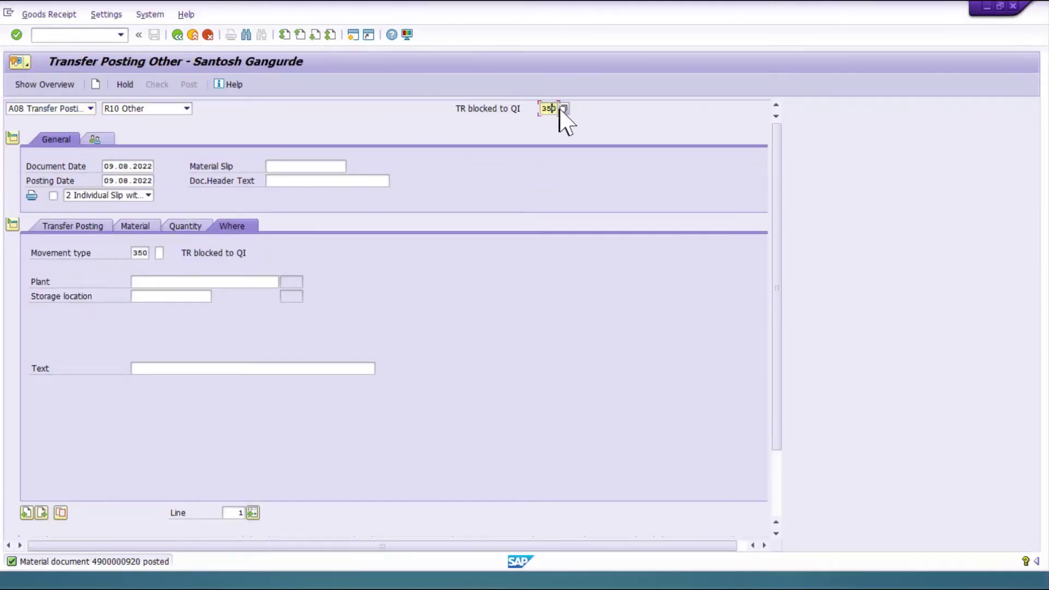
click(562, 108)
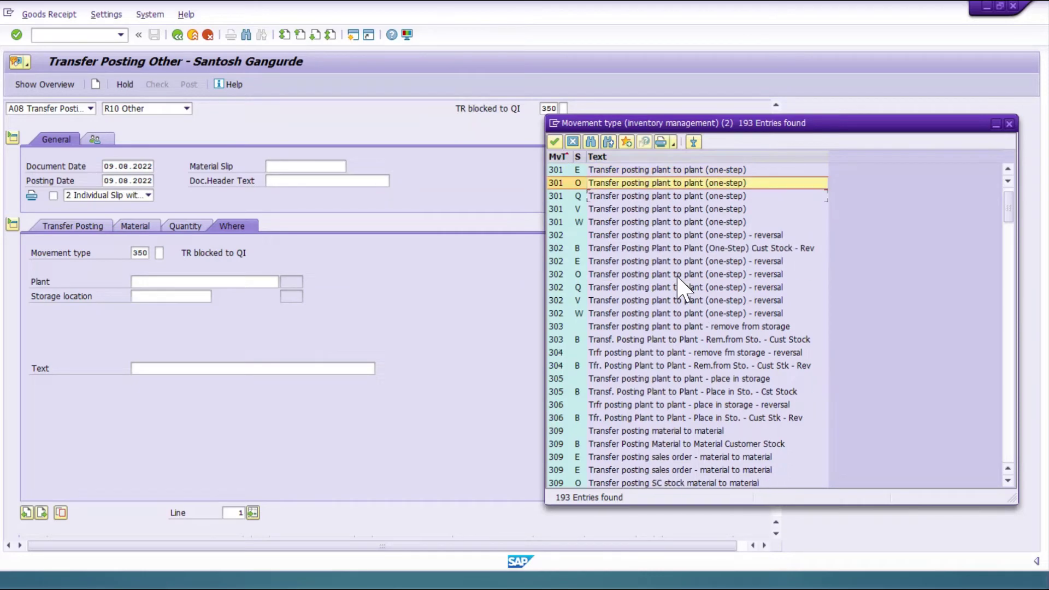
scroll(679, 281, down, 9)
scroll(678, 281, down, 12)
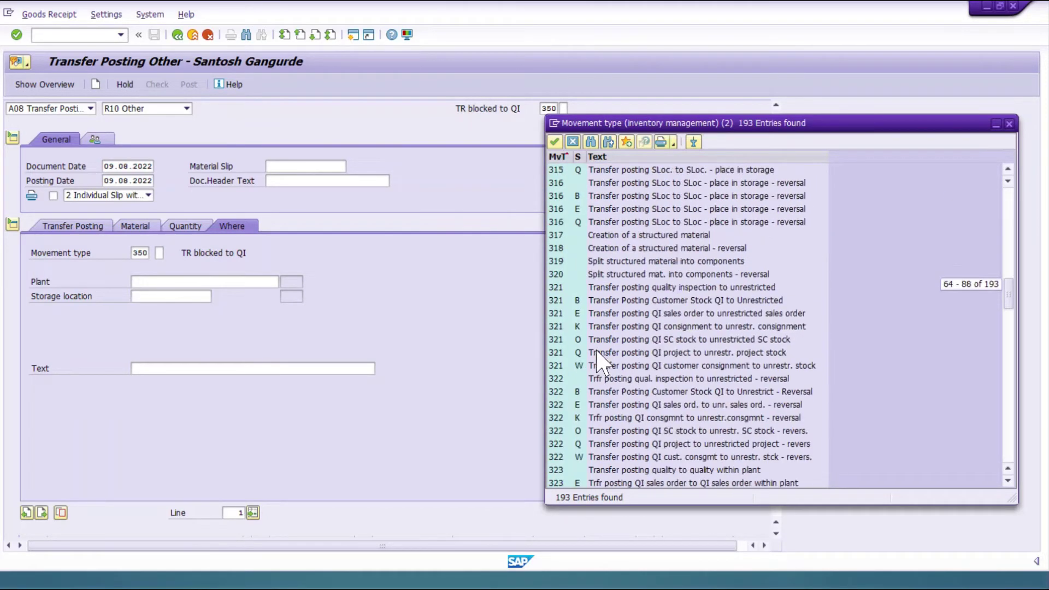
scroll(563, 365, down, 14)
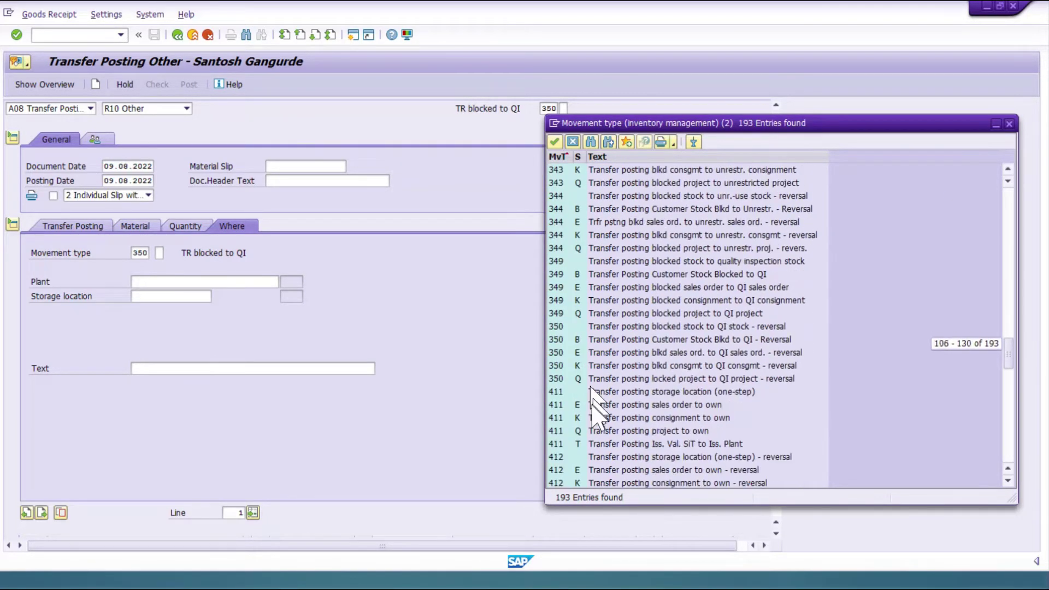
click(559, 262)
click(700, 279)
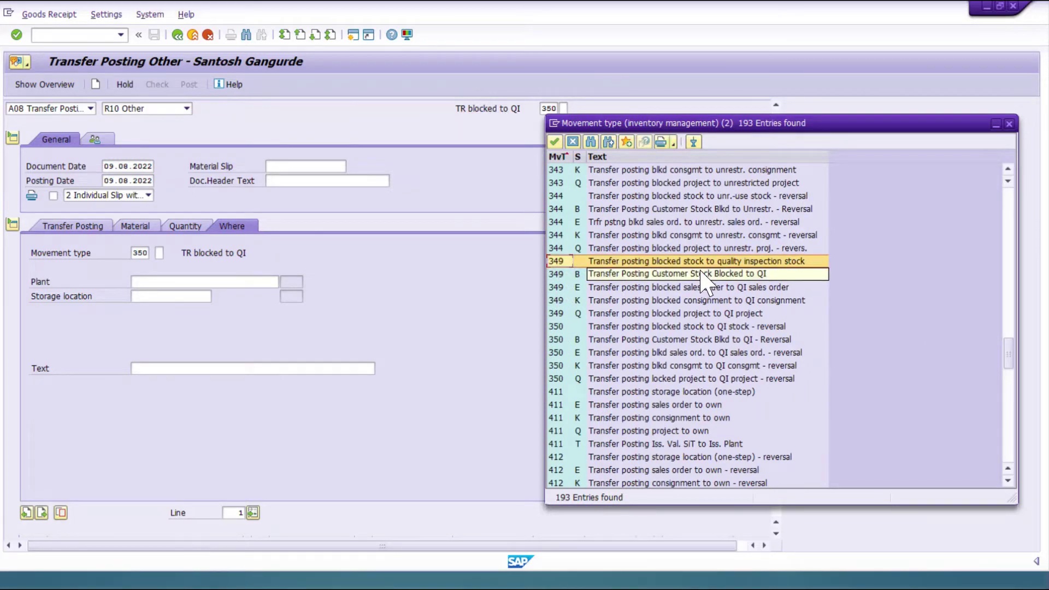
click(702, 266)
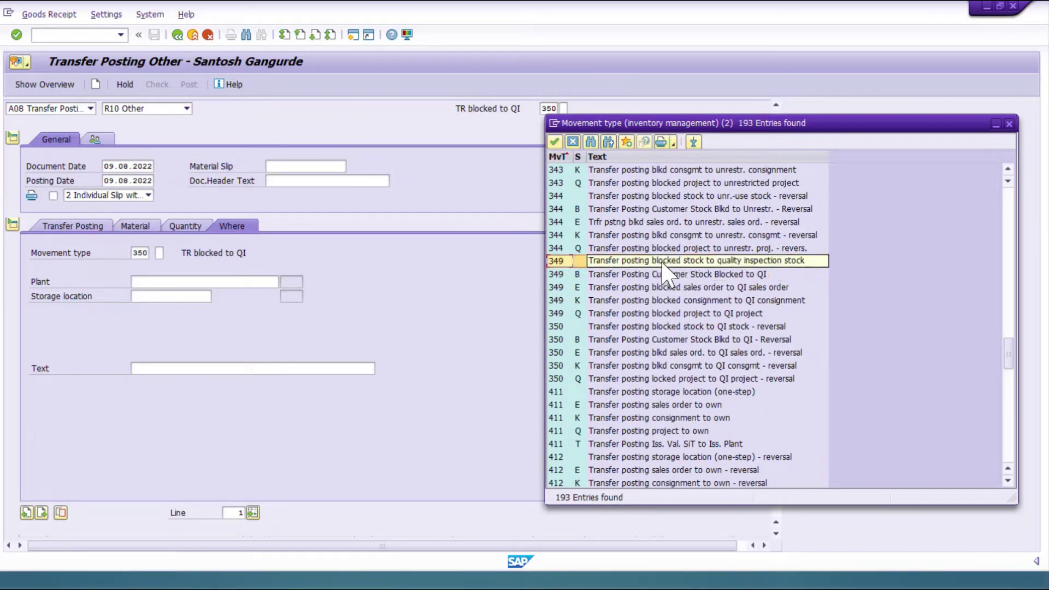
double_click(729, 262)
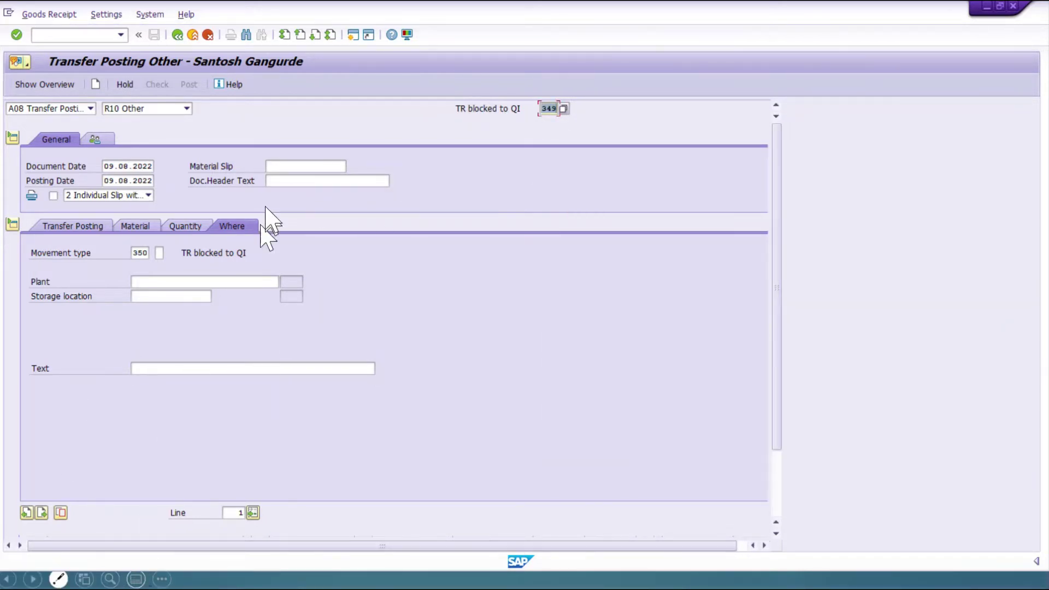
key(Return)
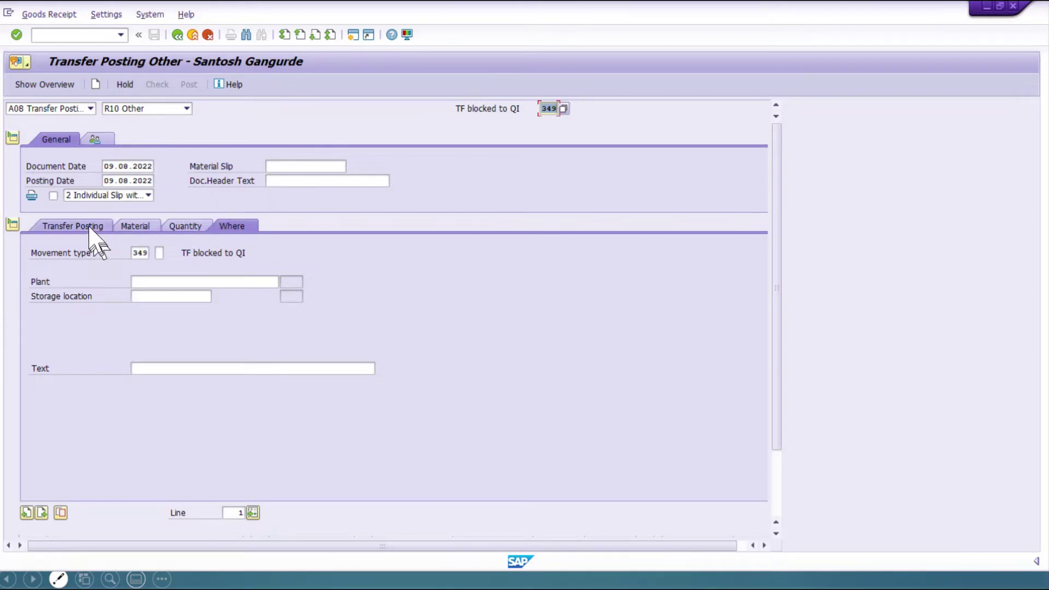
- Enter material 1000022 as the transfer source and choose movement type 349 again in the emptied field
click(90, 229)
key(Delete)
click(131, 267)
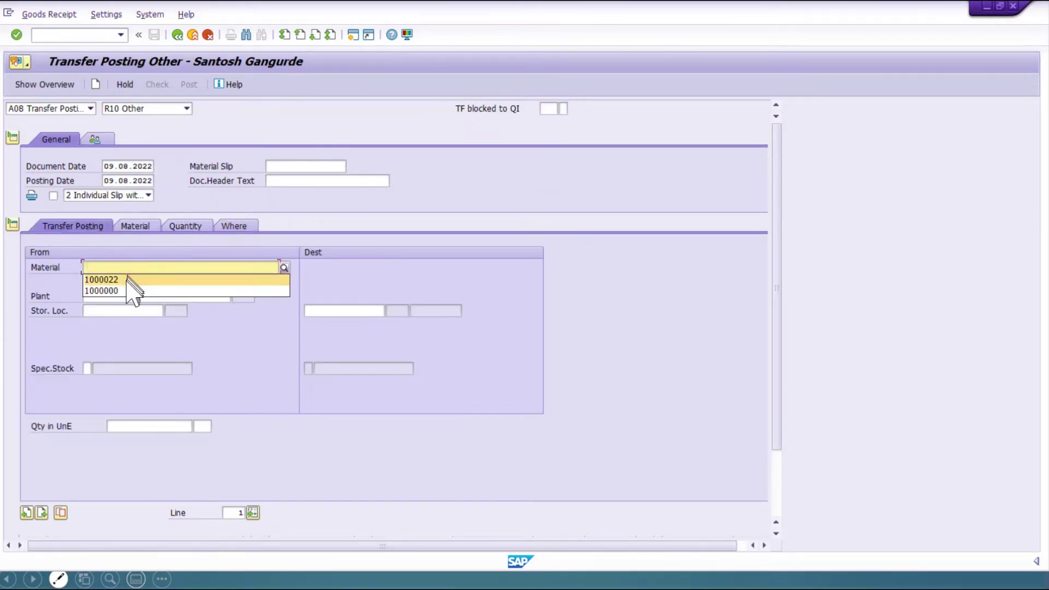
click(127, 277)
click(548, 108)
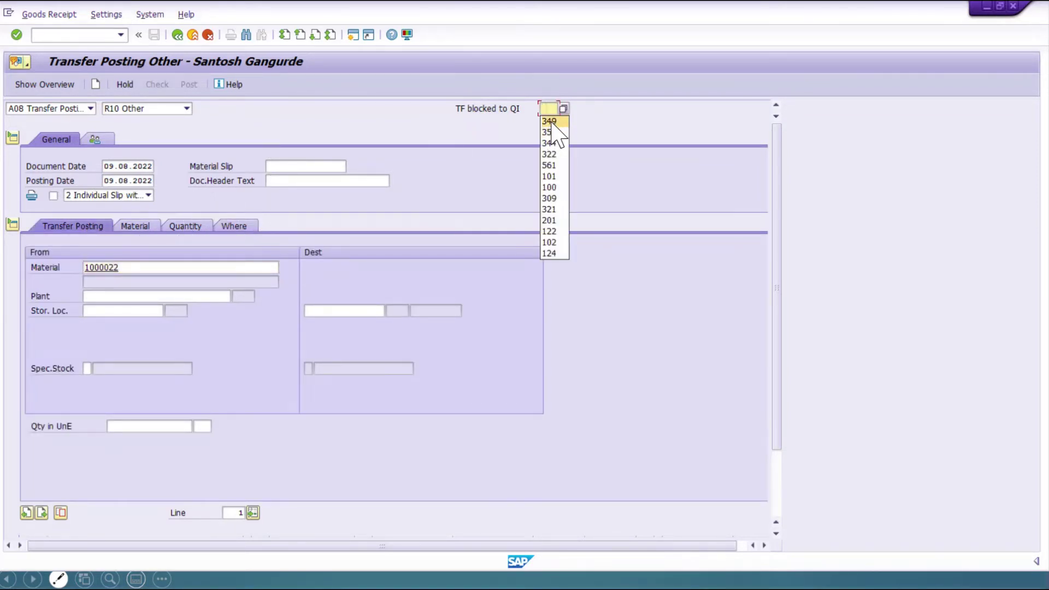
click(552, 123)
- Choose plant 0001 and storage location 0001 as the source of the first item and apply the entries
click(122, 297)
click(123, 308)
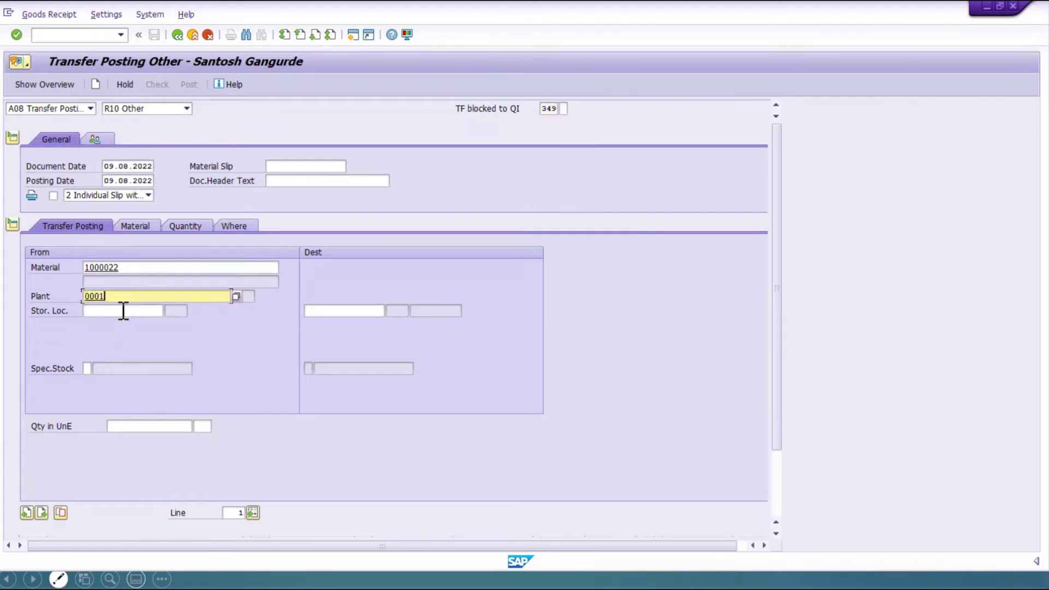
click(123, 310)
click(117, 327)
key(Return)
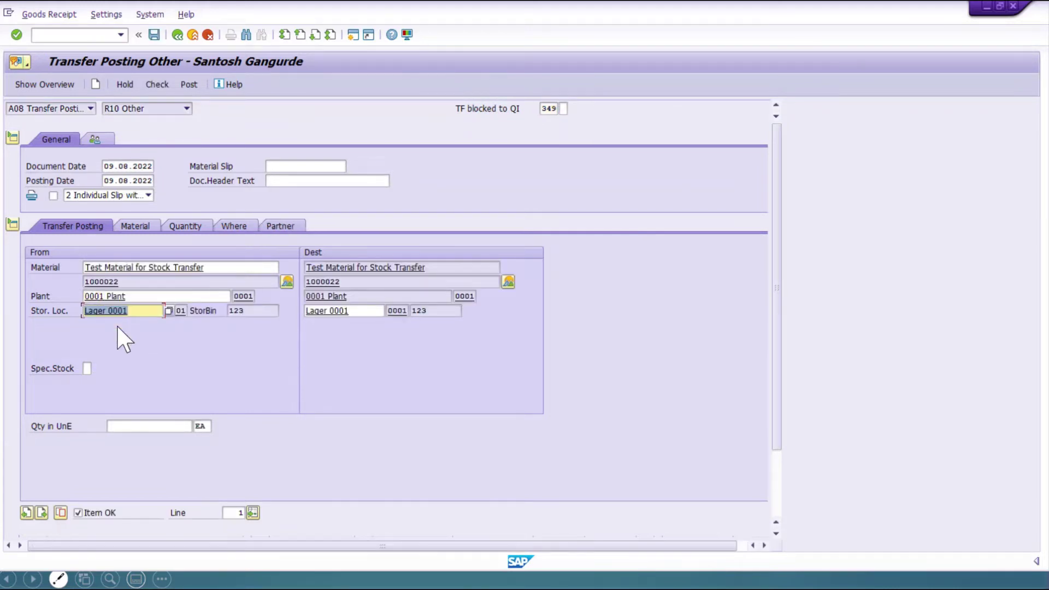
- Set the first item's quantity in unit of entry to 6 EA and check its location details
click(134, 227)
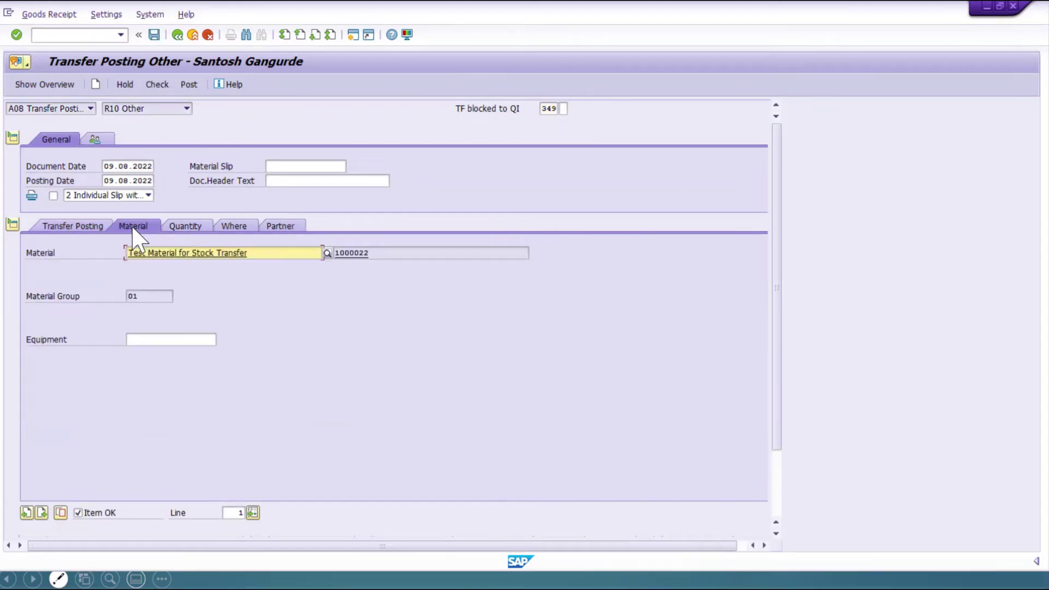
click(191, 228)
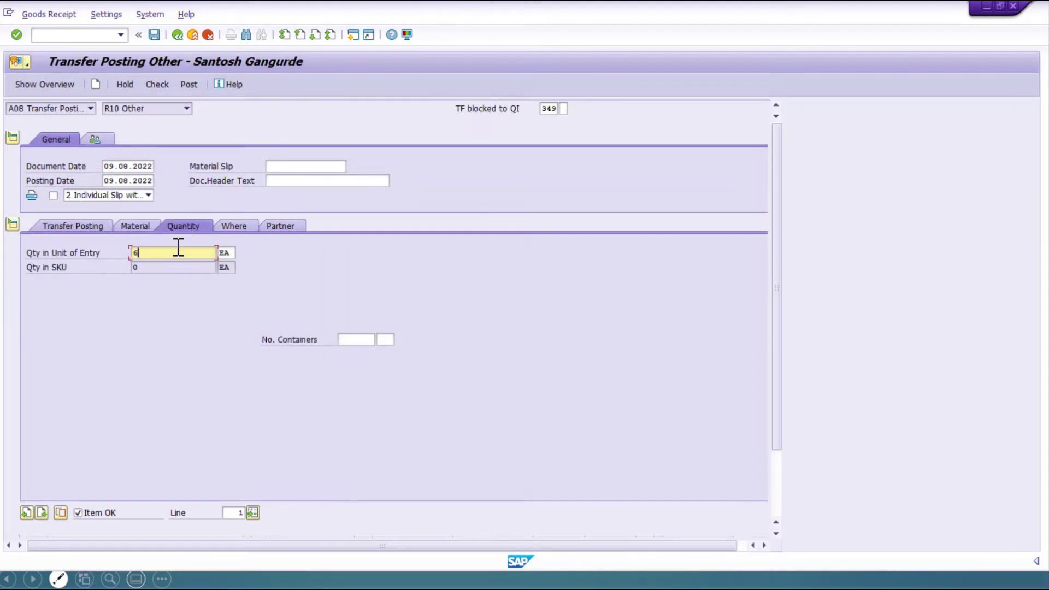
click(238, 226)
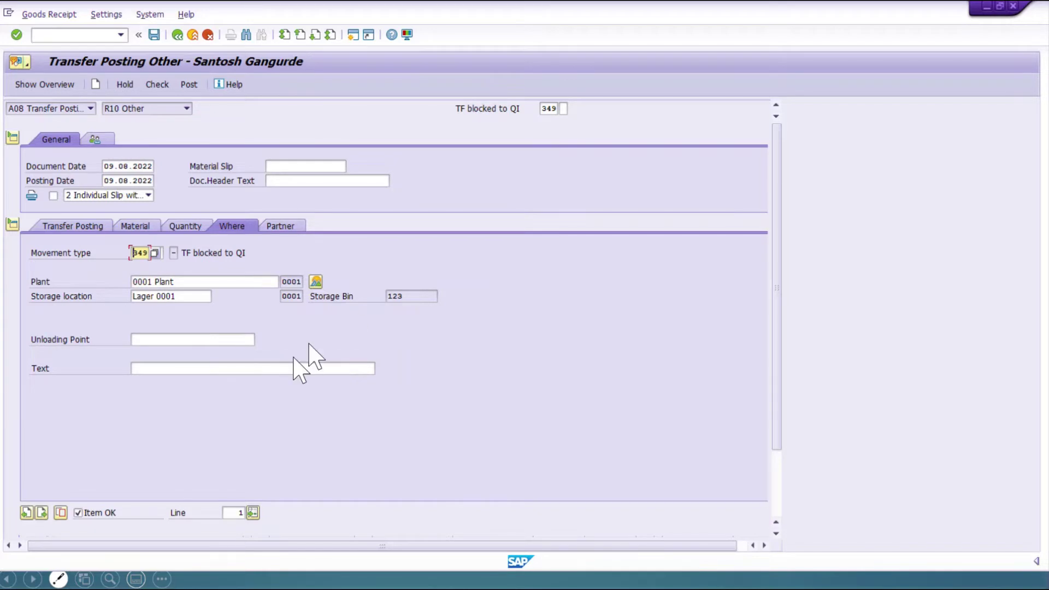
- Add a second item to the posting with movement type 343, transfer blocked to unrestricted-use stock
click(42, 513)
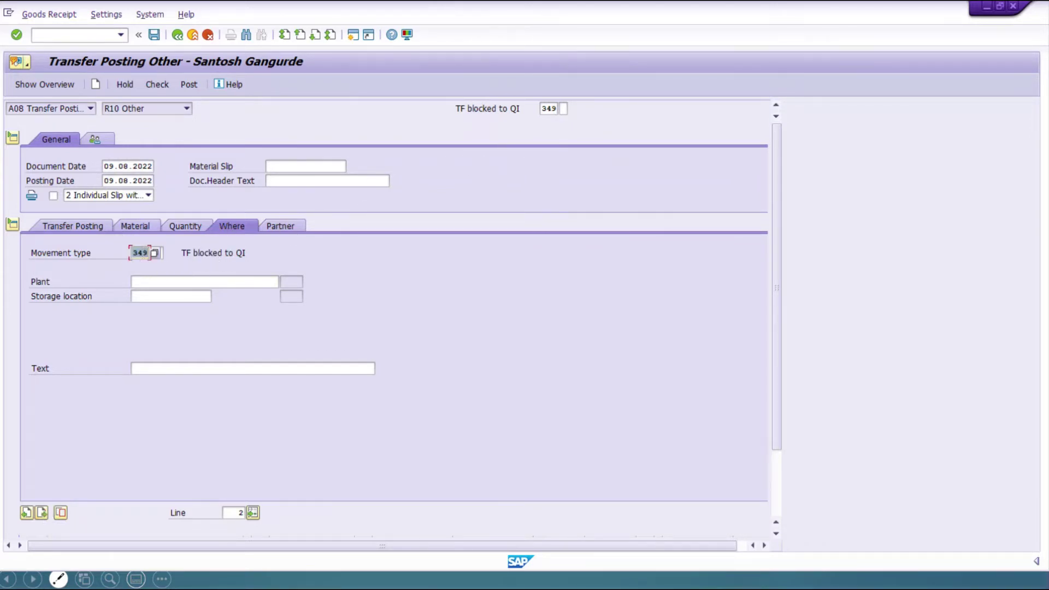
text(343)
key(Return)
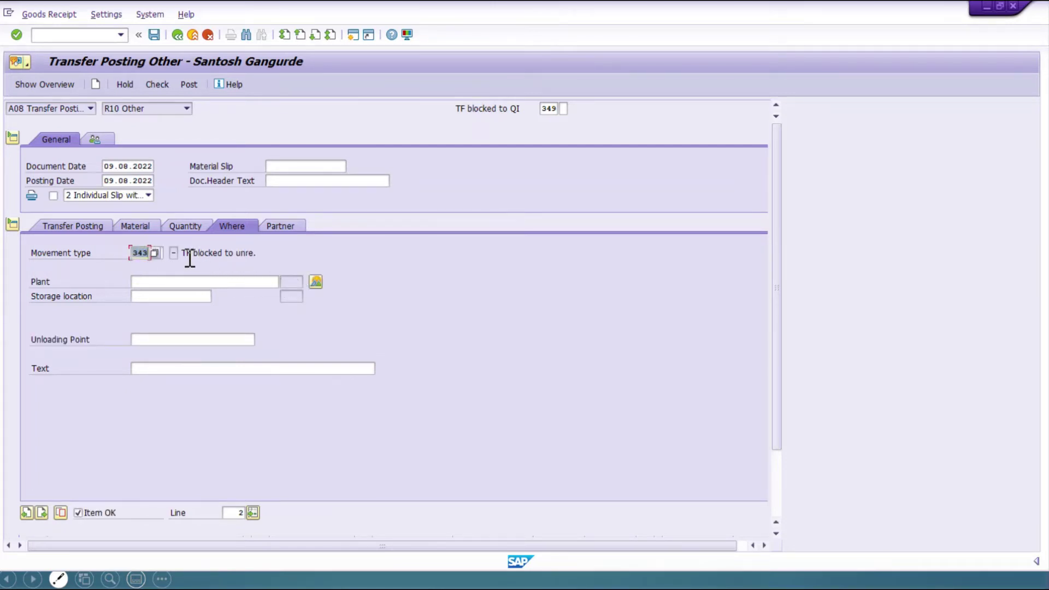
drag(184, 254, 252, 248)
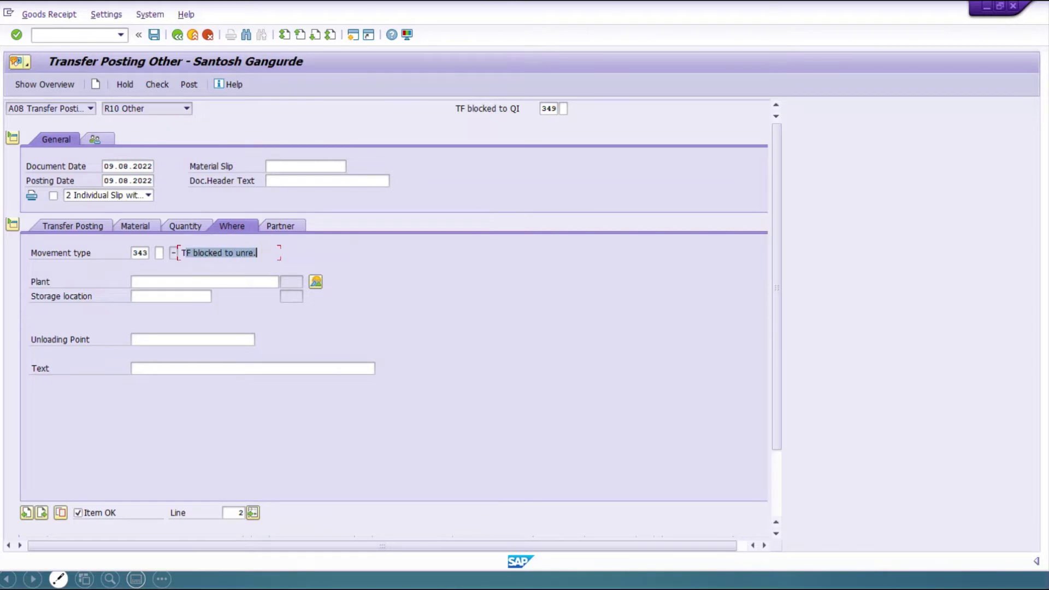
- Set the second item's plant to 0001 and its storage location to 0001
click(169, 283)
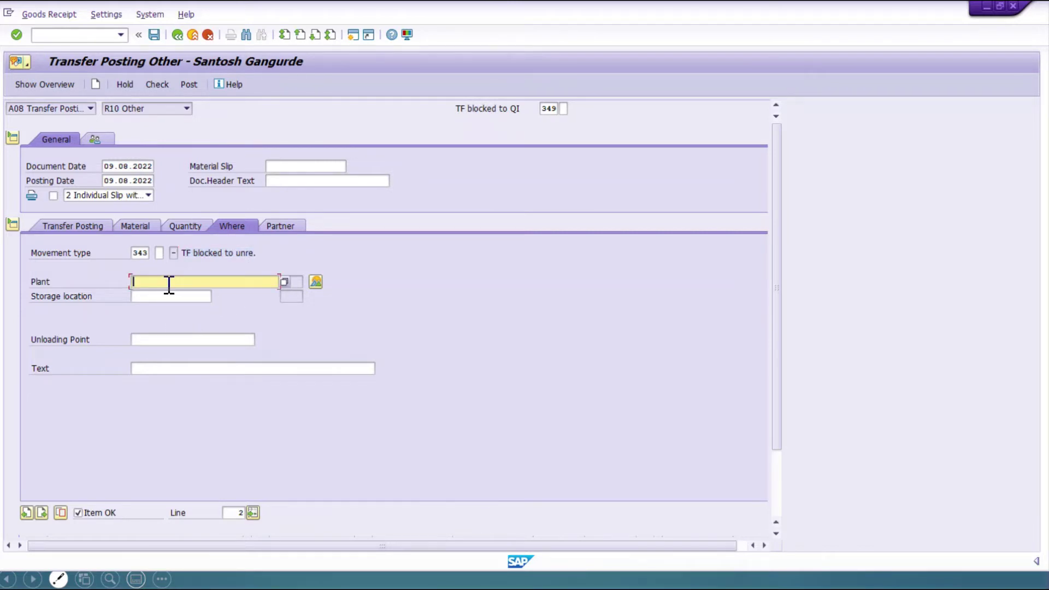
click(162, 297)
click(159, 296)
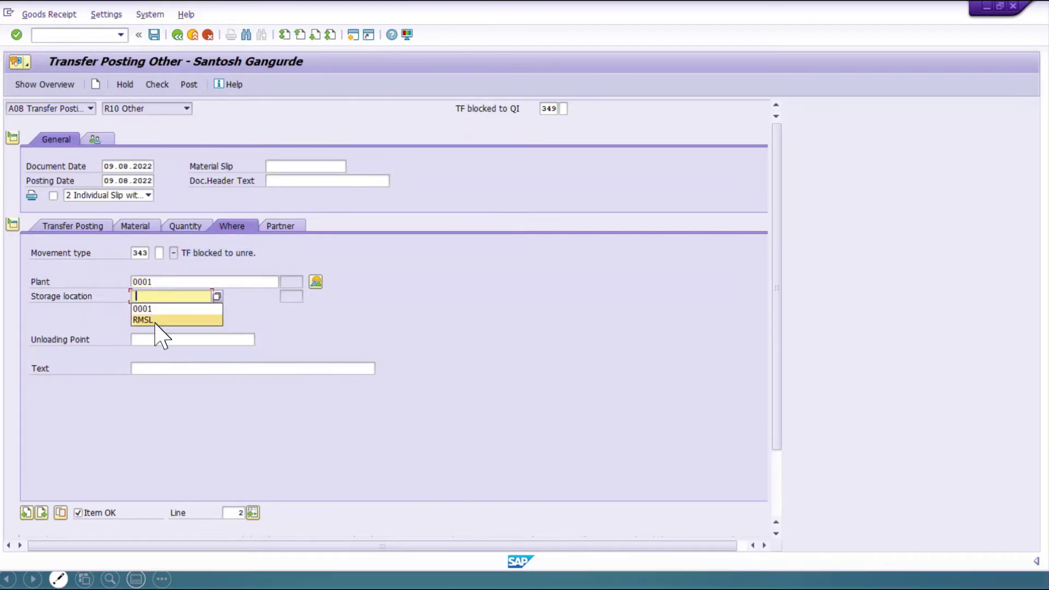
click(158, 309)
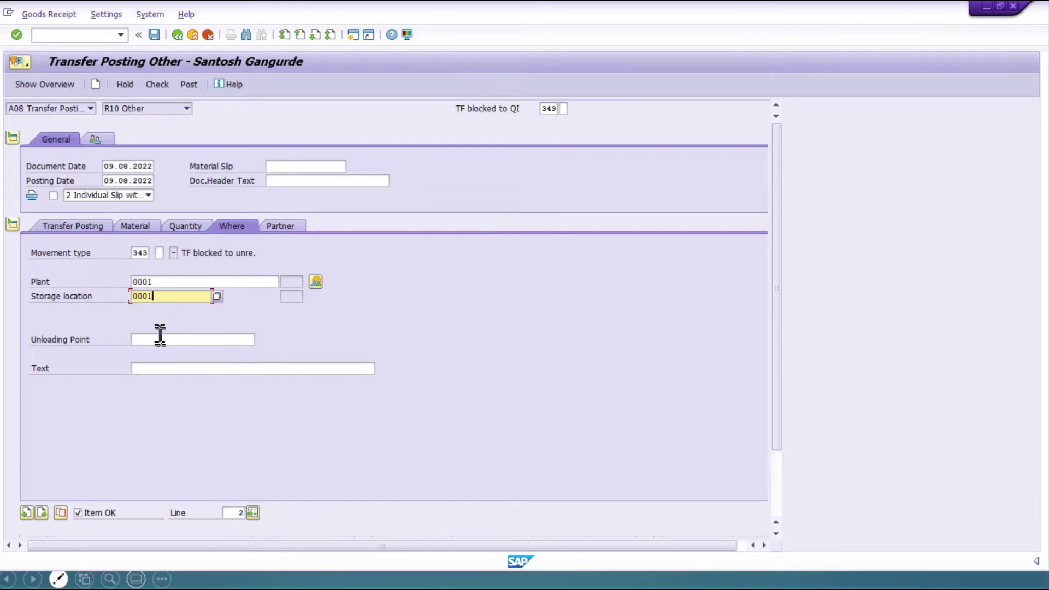
- Enter material 1000022 for the second item, apply it and check the transfer source and destination
click(70, 226)
click(131, 267)
click(123, 278)
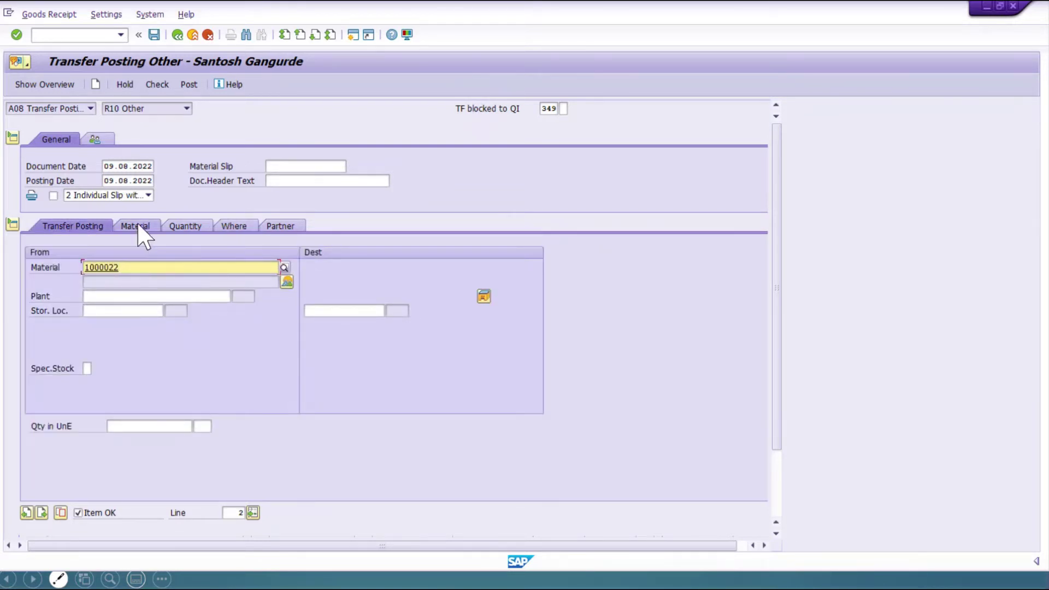
click(138, 226)
click(146, 251)
click(144, 264)
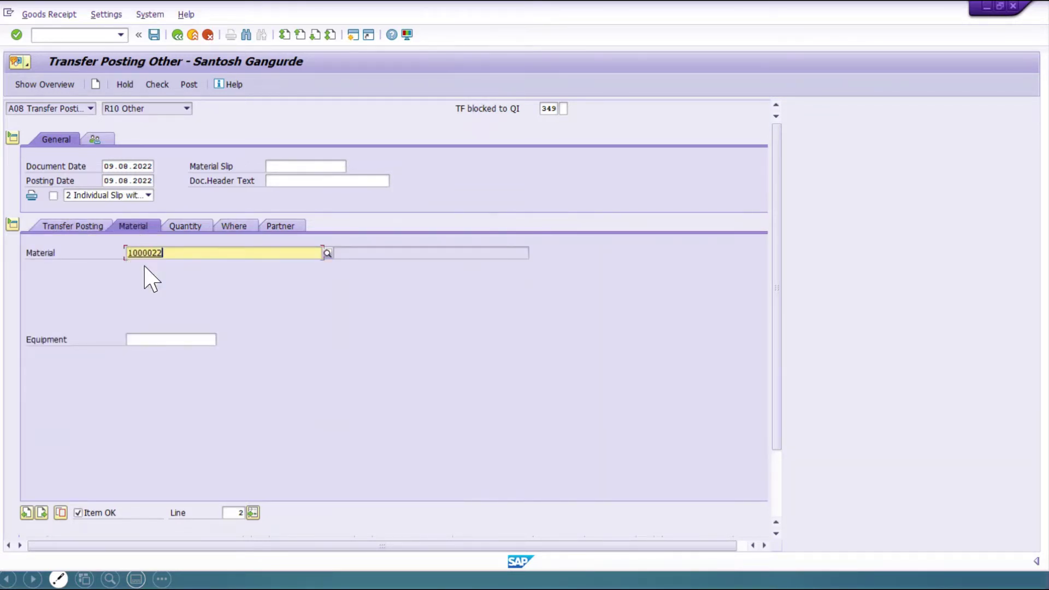
key(Return)
click(75, 228)
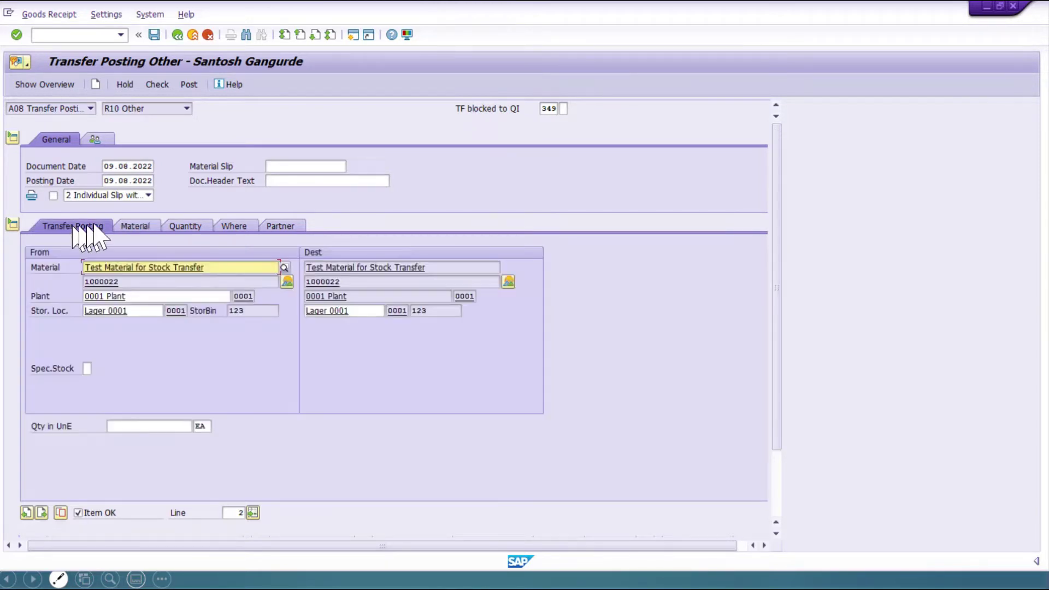
- Set the second item's quantity in unit of entry to 6 EA, review the item and post the document
click(186, 230)
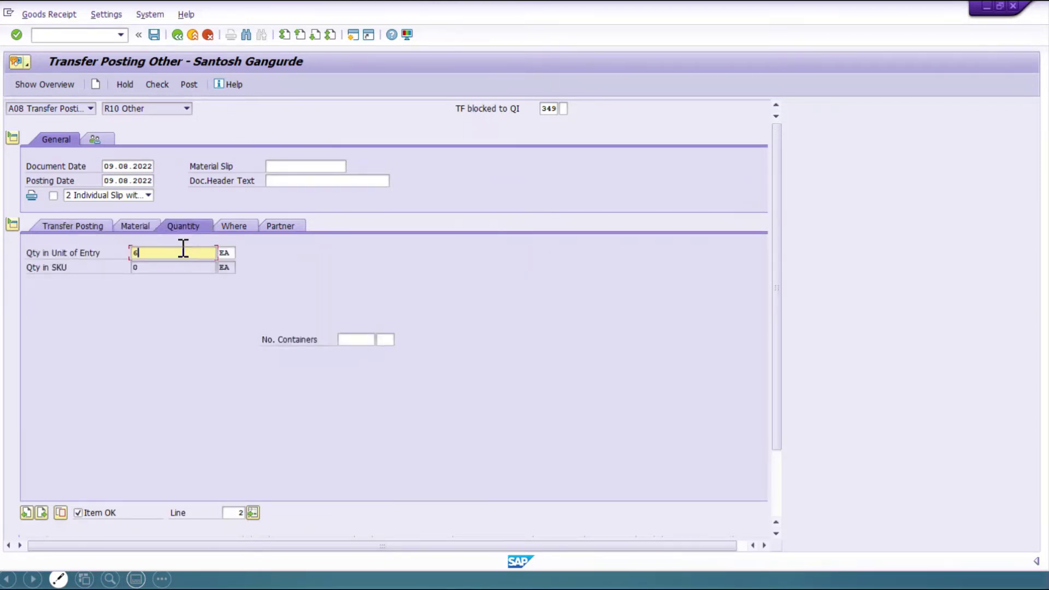
click(245, 228)
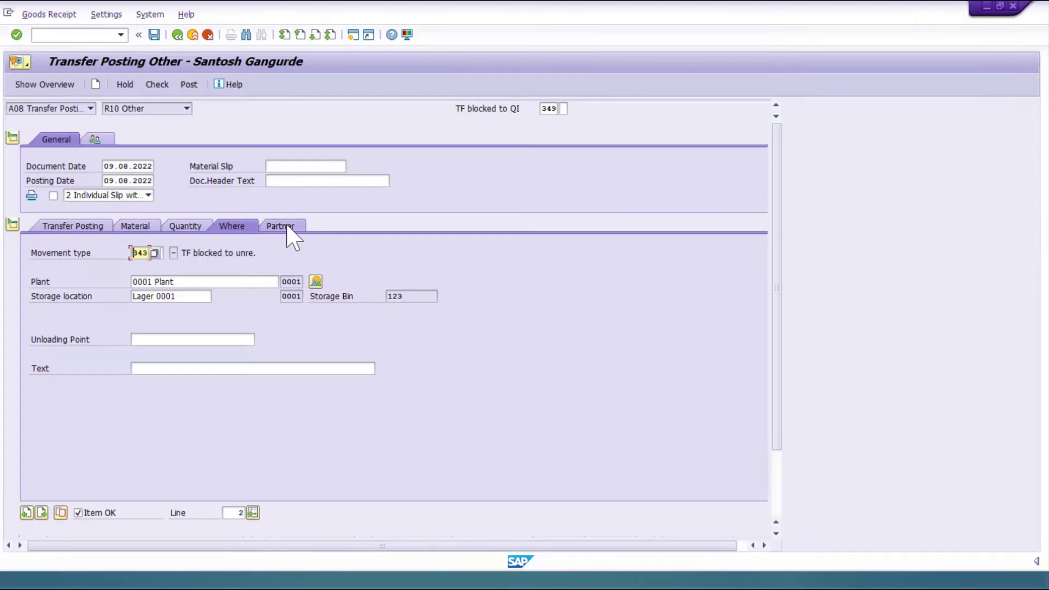
click(91, 228)
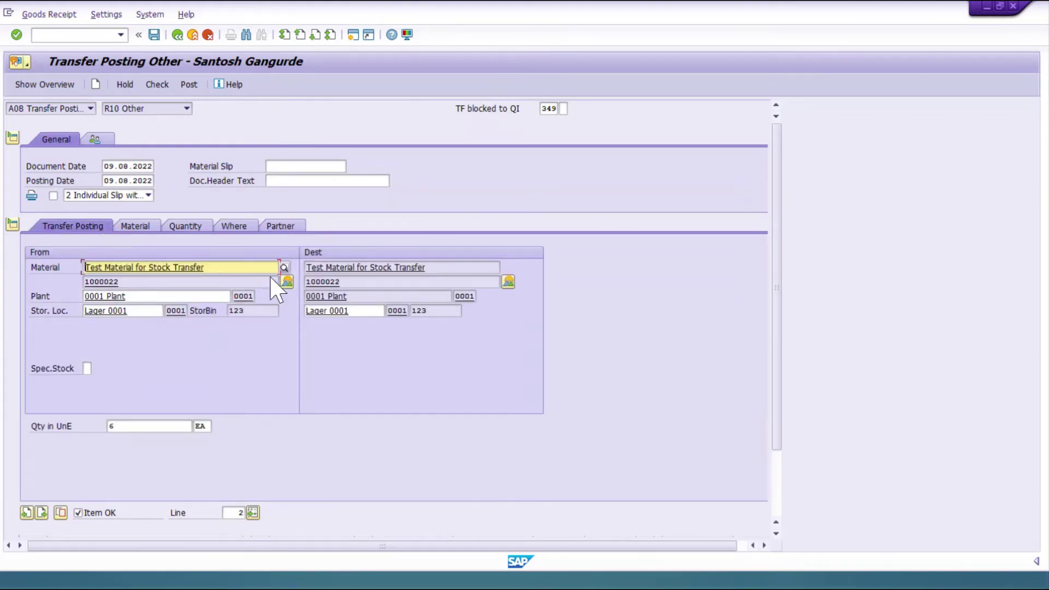
click(154, 34)
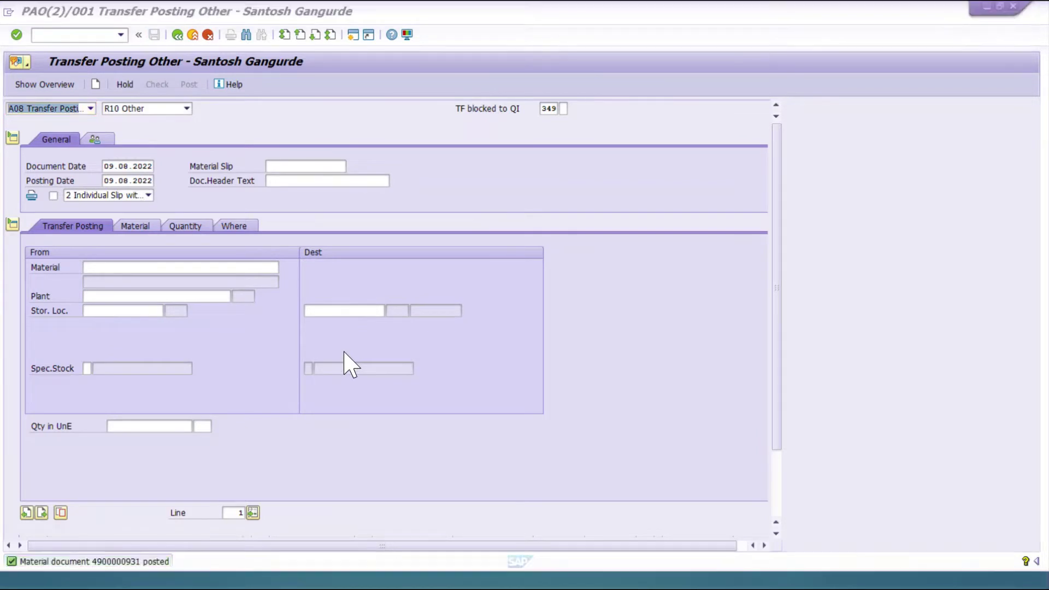
- Switch to the stock overview of material 1000022 and review the unrestricted-use and quality inspection quantities for storage location 0001
key(alt+Tab)
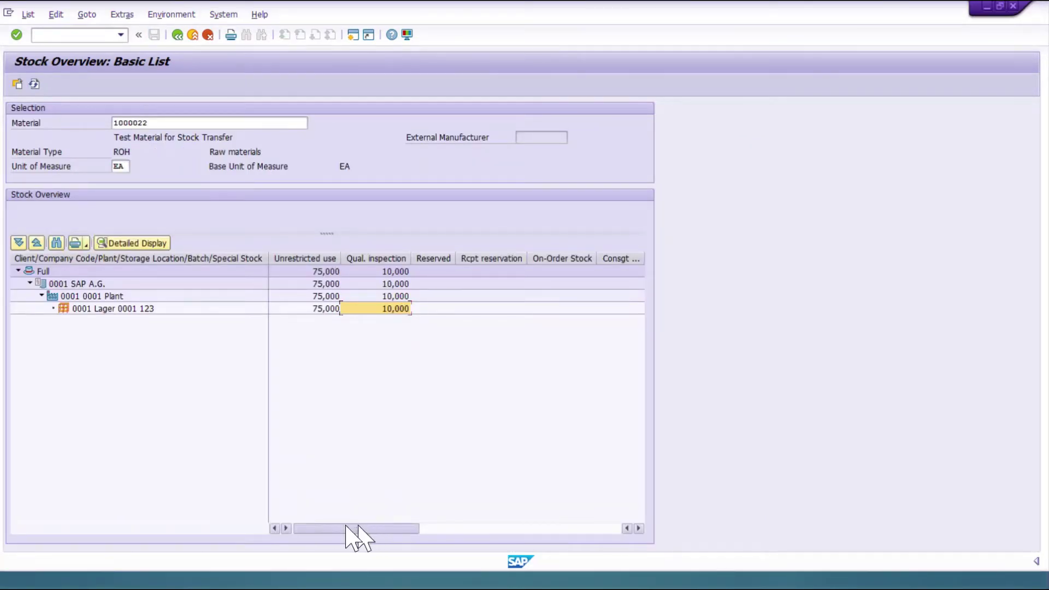
click(316, 310)
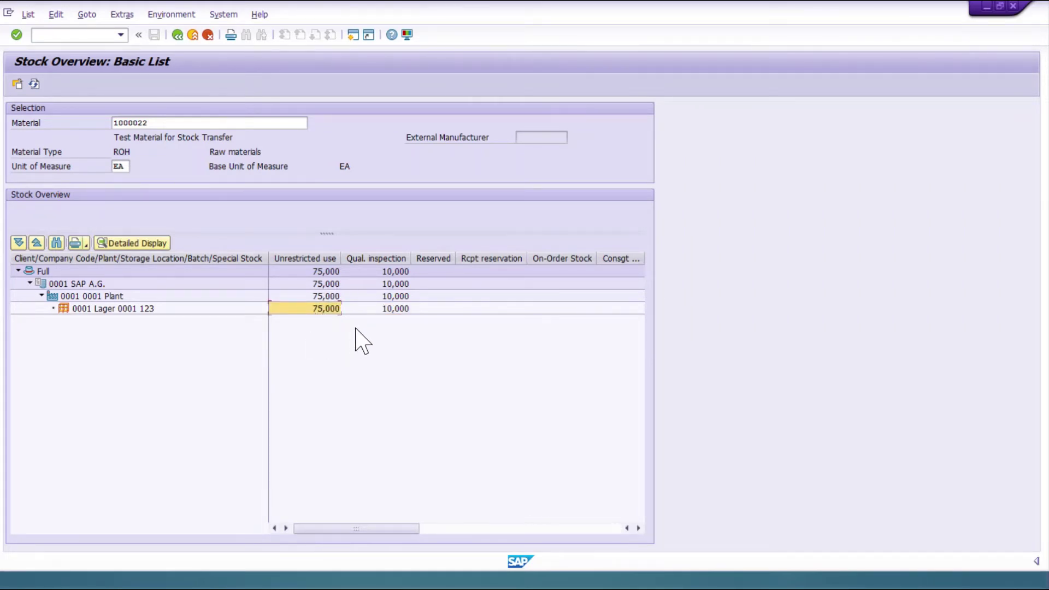
click(385, 311)
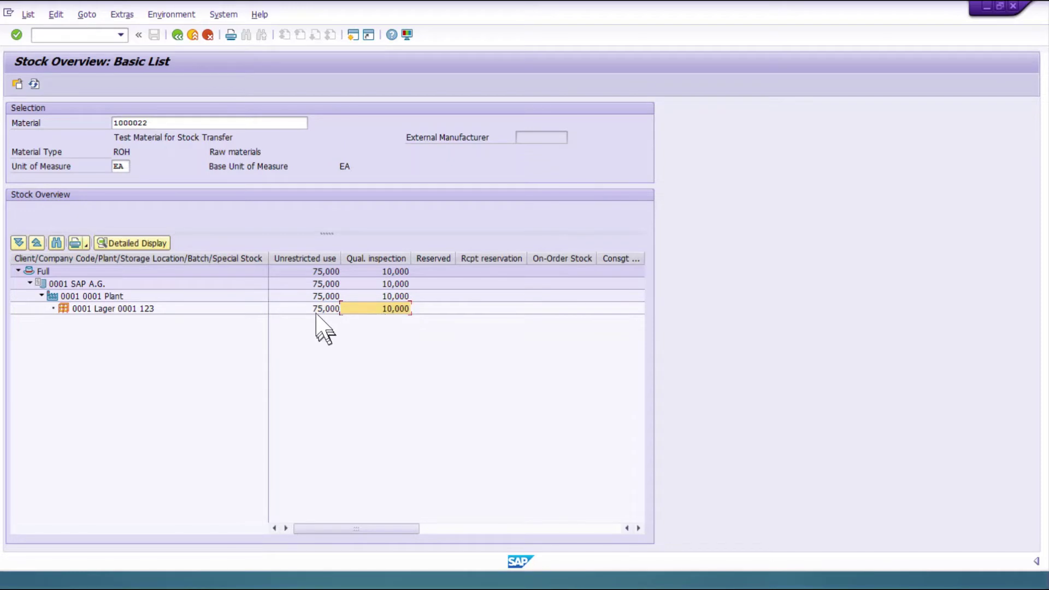
click(318, 310)
click(385, 310)
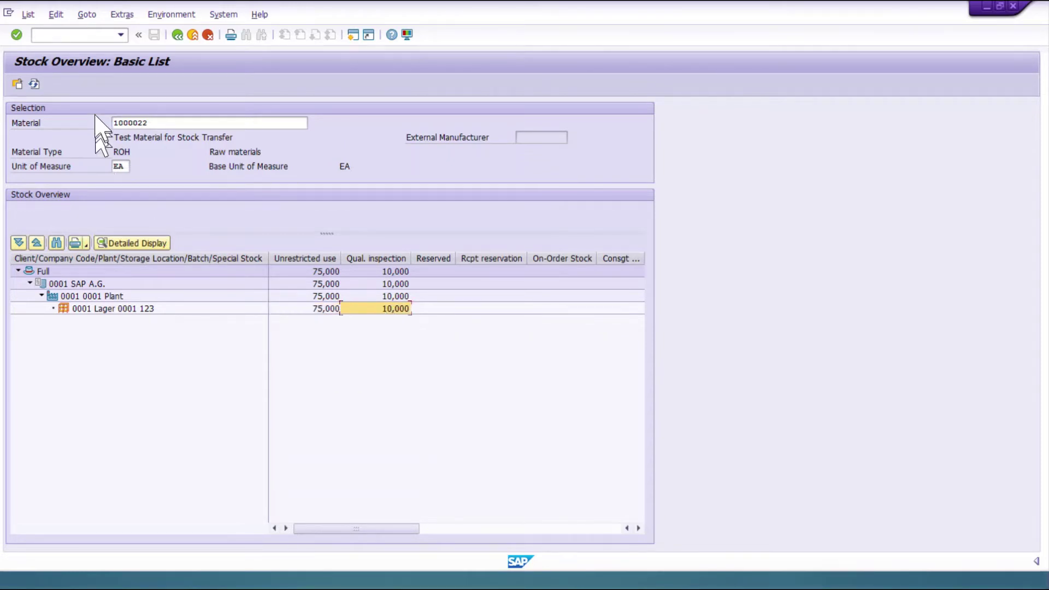
- Refresh the stock overview and check the unrestricted-use, quality inspection and blocked quantities for storage location 0001
click(34, 82)
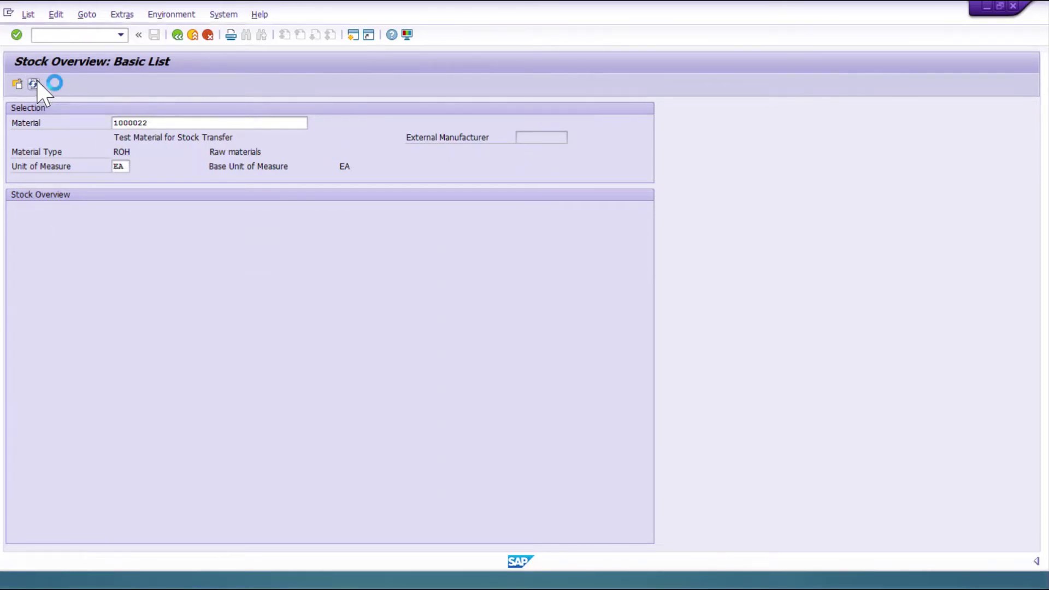
click(330, 308)
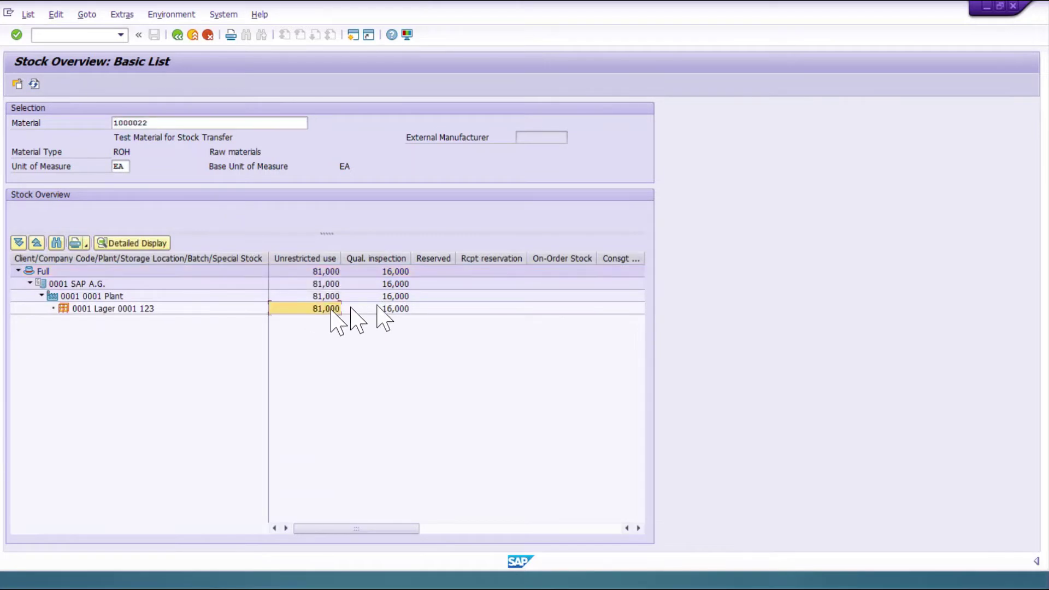
click(386, 309)
drag(360, 529, 568, 528)
click(432, 309)
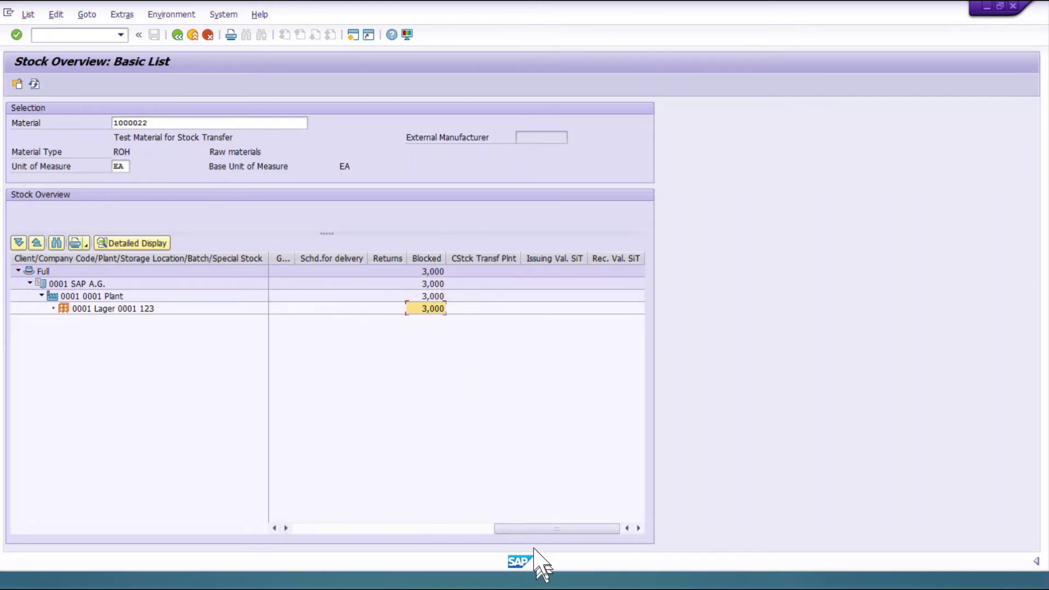
drag(528, 528, 321, 529)
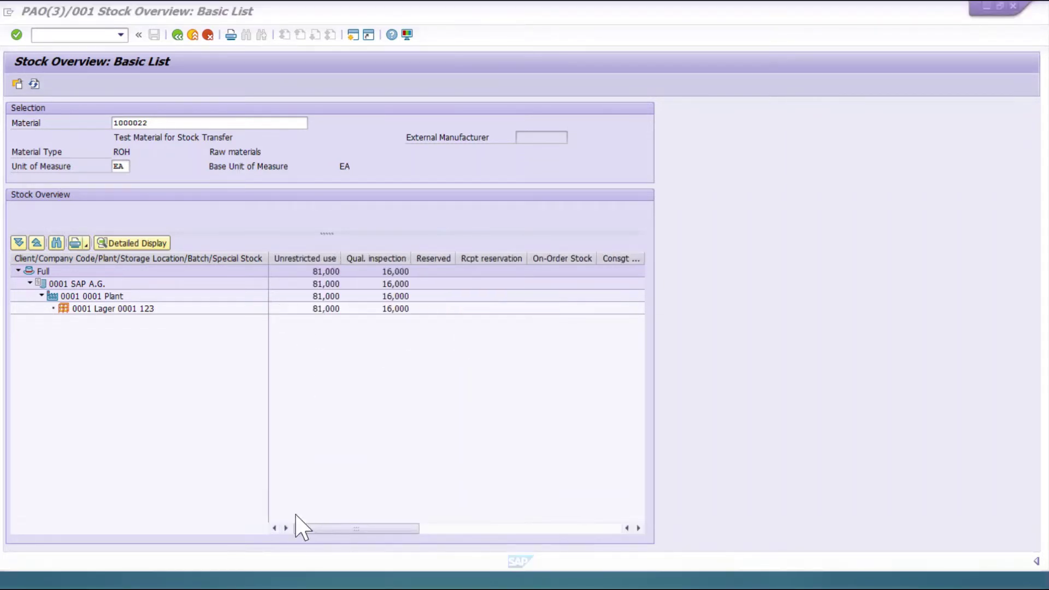
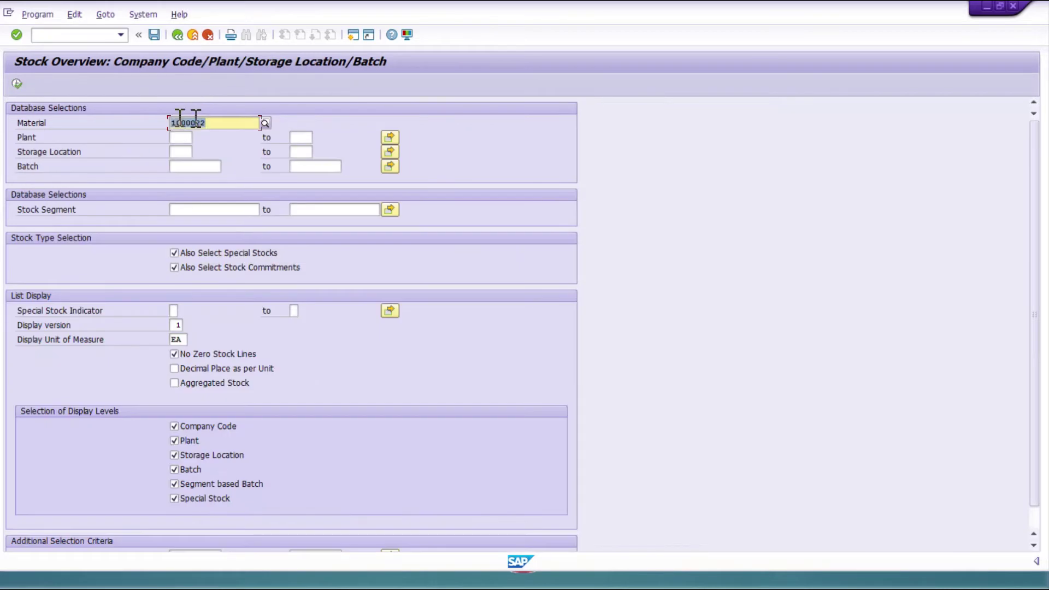
- Clear the material number from the stock overview selection
key(Delete)
key(Tab)
text(NEW)
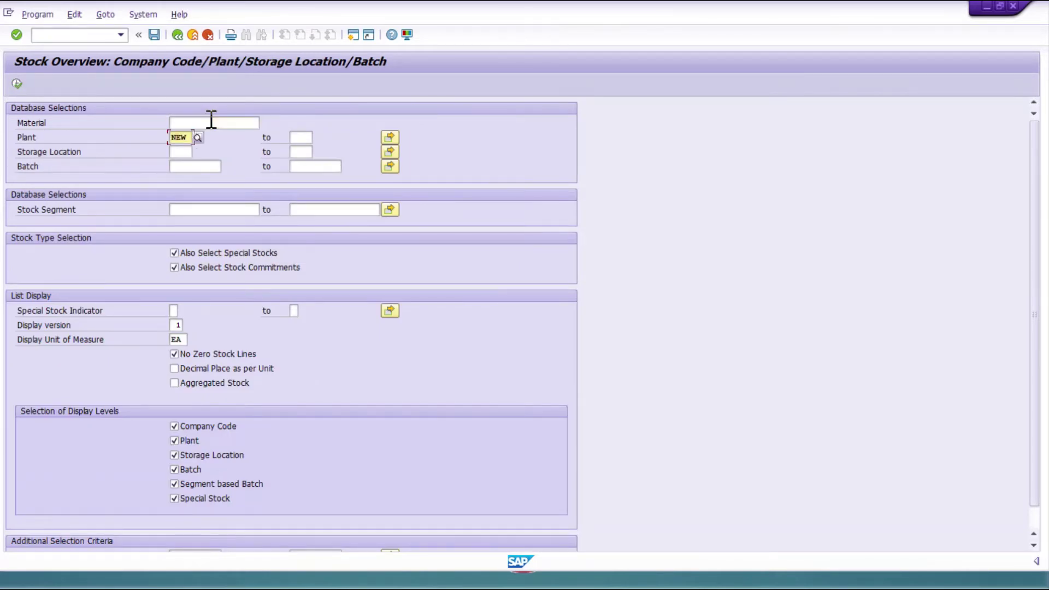
key(BackSpace)
key(BackSpace)
key(BackSpace)
- Run the stock overview for material NEW WINE, check its stock and return to the selection
click(211, 121)
text(NEW WINE)
key(Return)
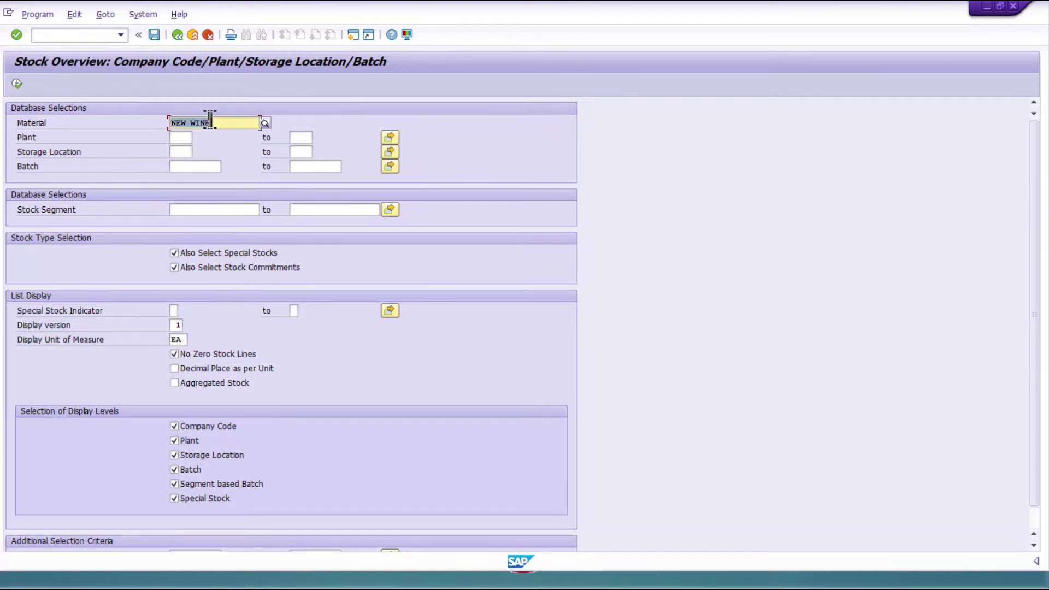
click(16, 83)
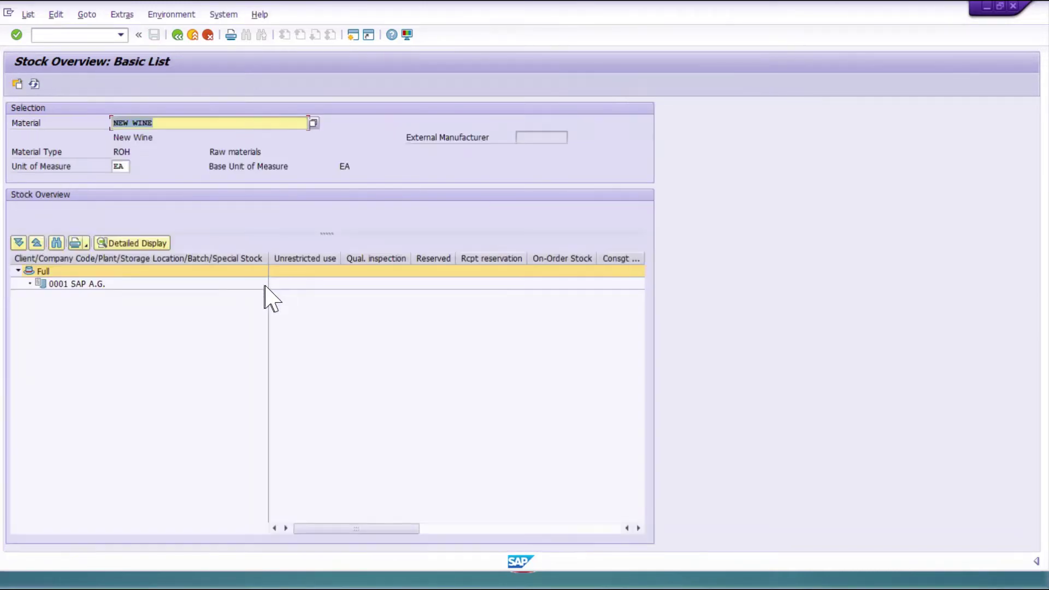
click(113, 122)
click(177, 34)
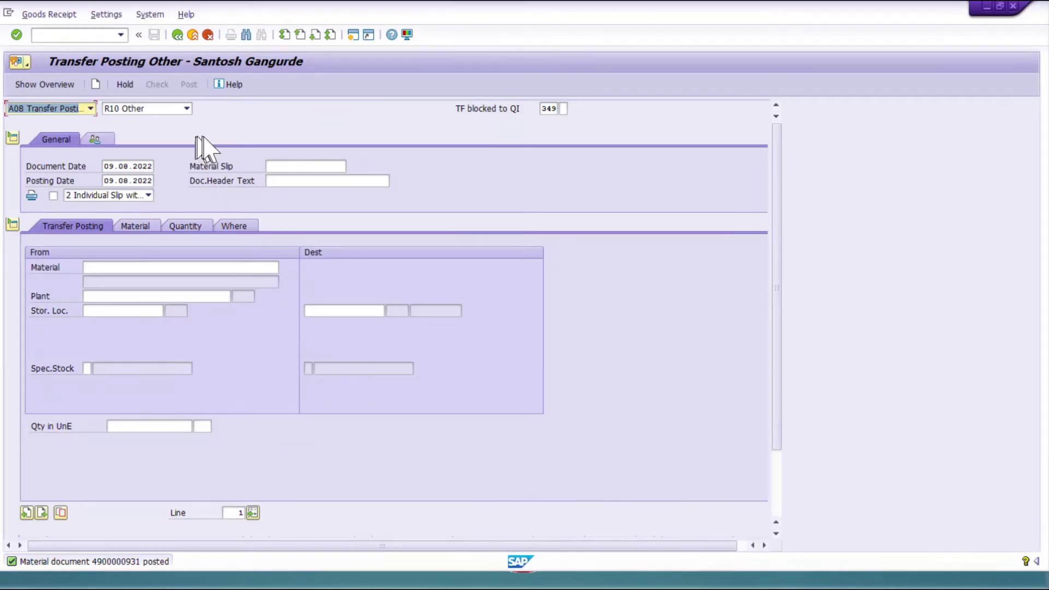
- In the goods movement session, choose A07 Goods Issue and enter New Wine as the material of the first item
click(89, 108)
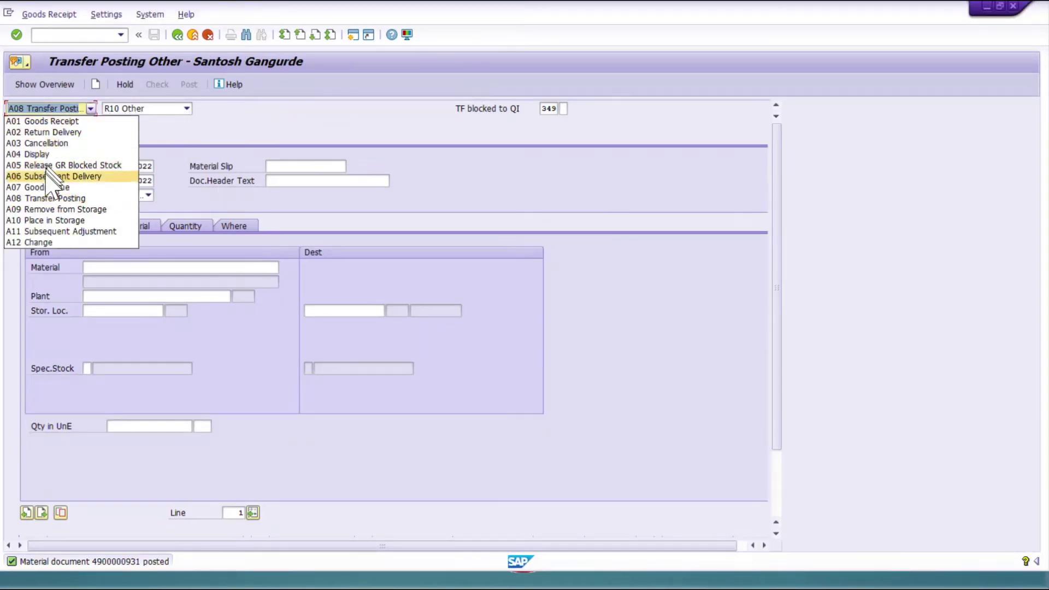
click(63, 187)
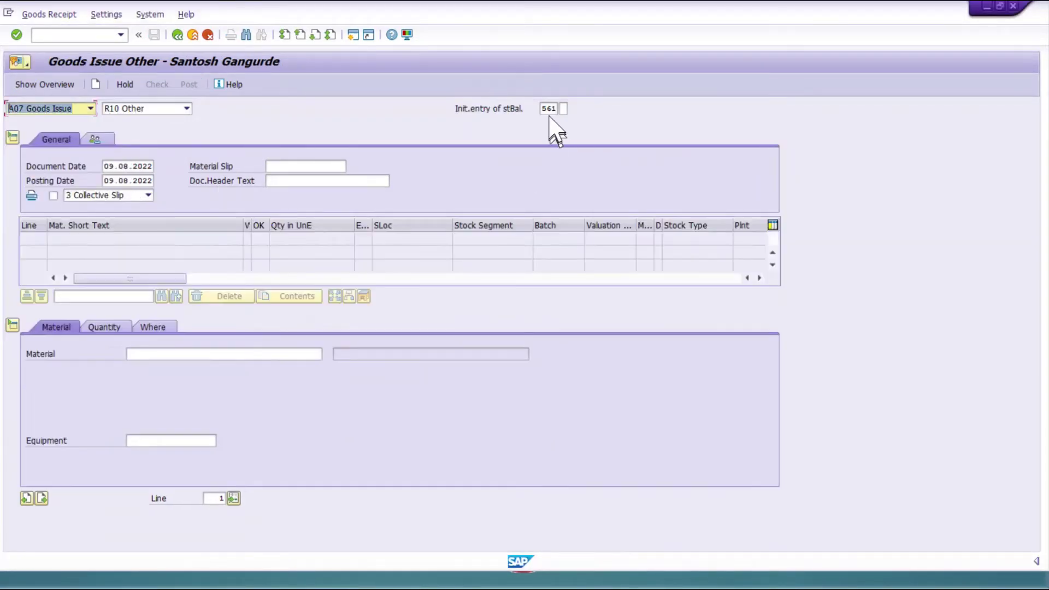
click(191, 353)
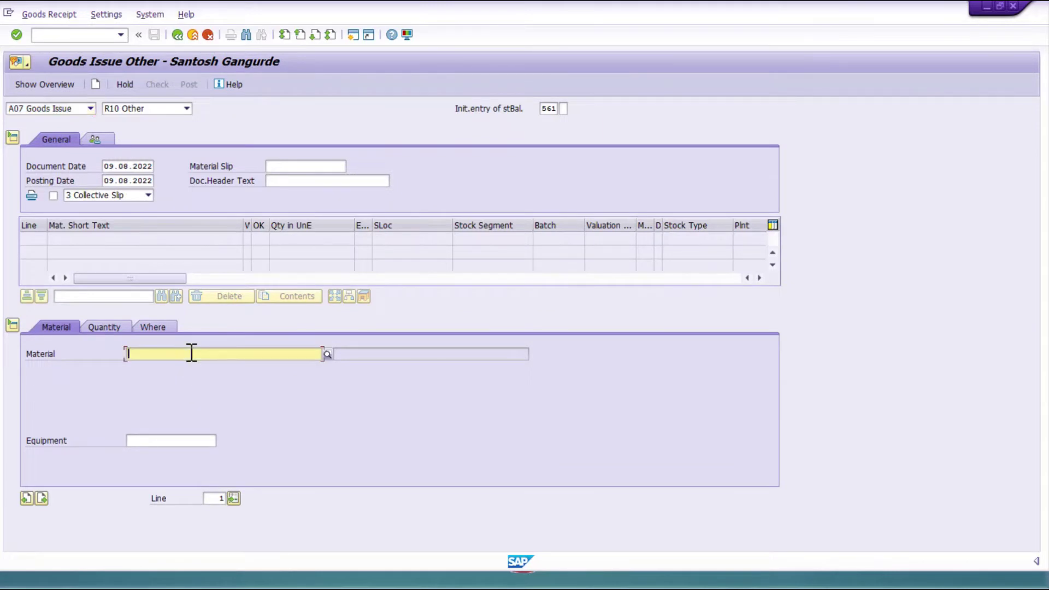
text(New Wine)
key(Return)
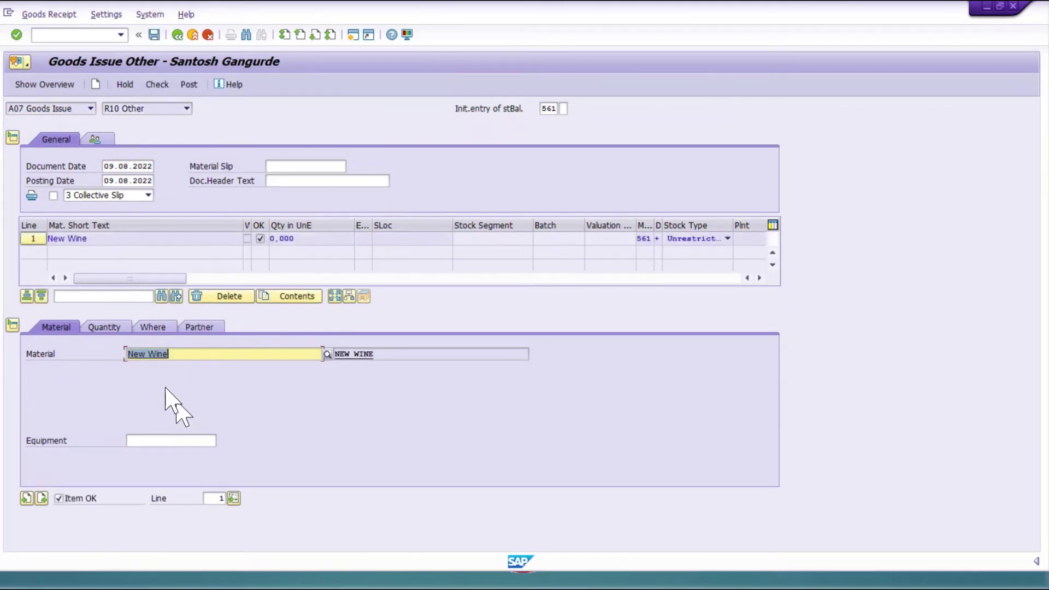
- Set the New Wine item's quantity in unit of entry to 20
click(103, 328)
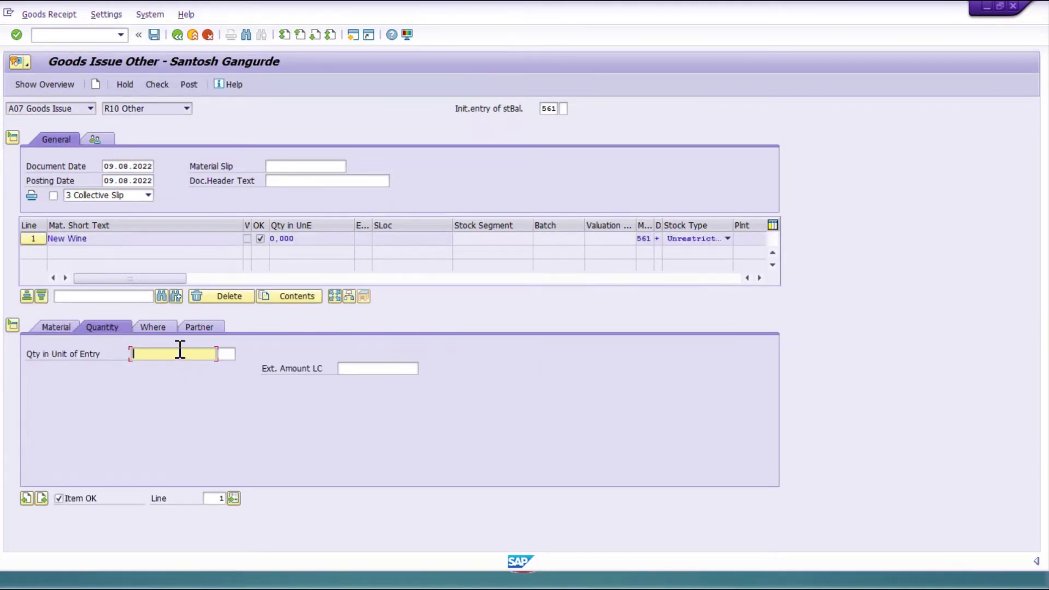
text(20)
key(Return)
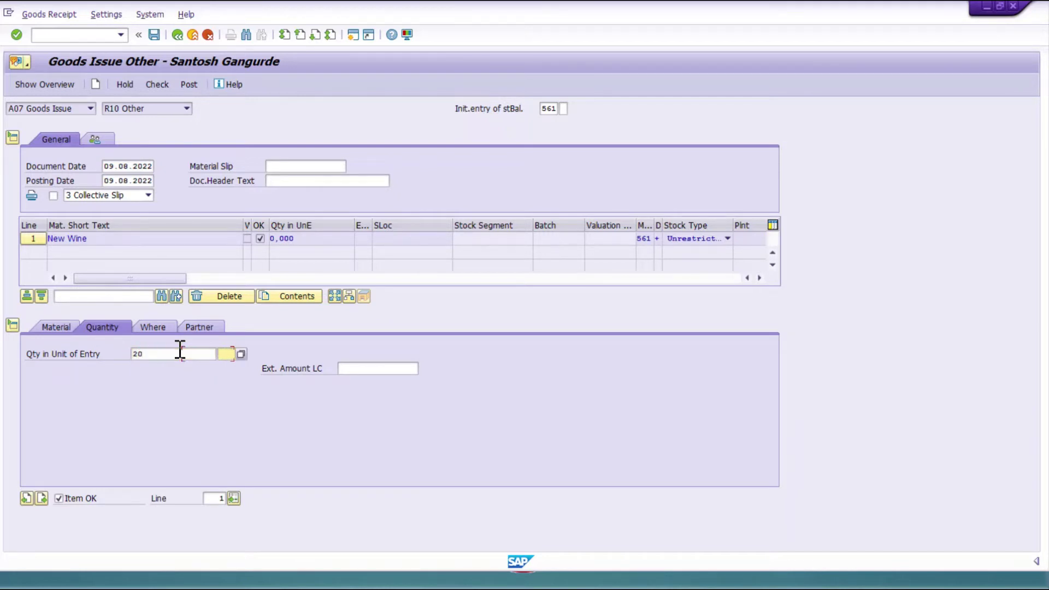
- Set plant 0001 and storage location 0001 for the New Wine item, apply the entries and check the material details
click(148, 328)
click(166, 381)
click(163, 393)
click(159, 397)
click(153, 411)
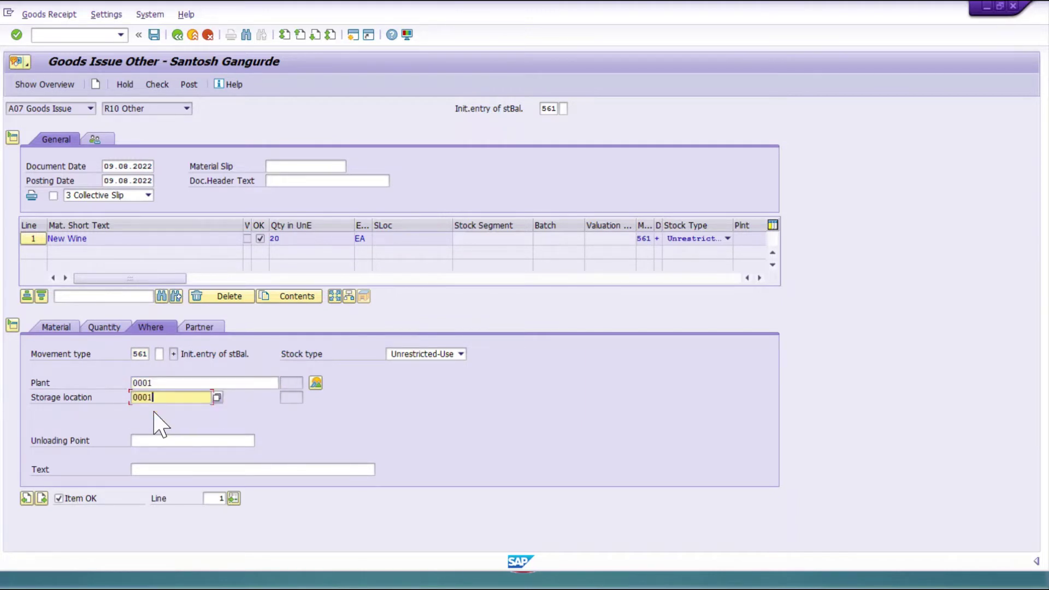
key(Return)
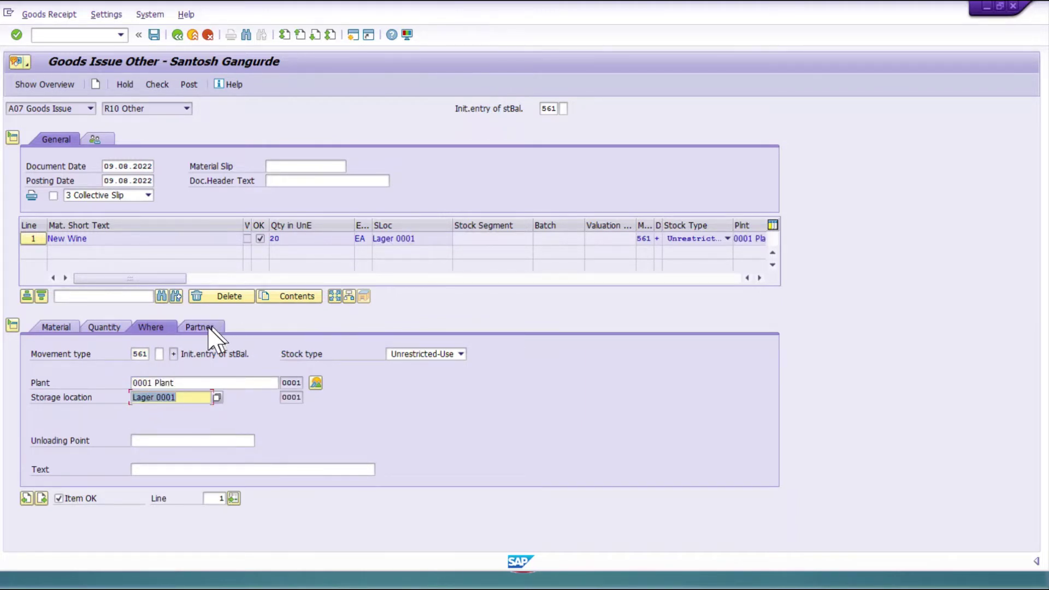
click(54, 328)
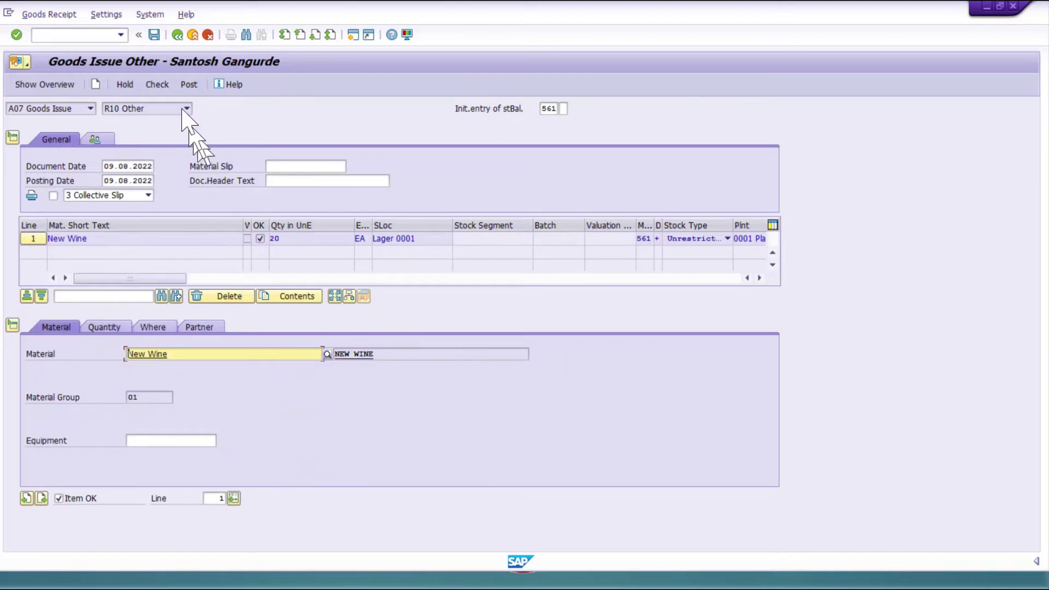
- Post the New Wine initial stock entry and check the material's unrestricted-use stock in the stock overview session
click(154, 35)
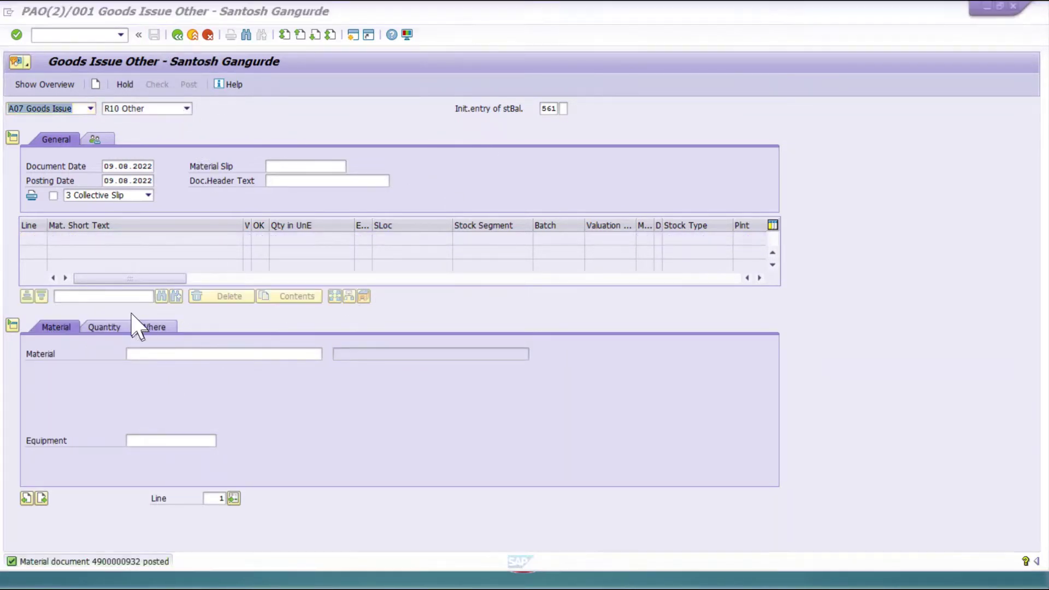
key(alt+Tab)
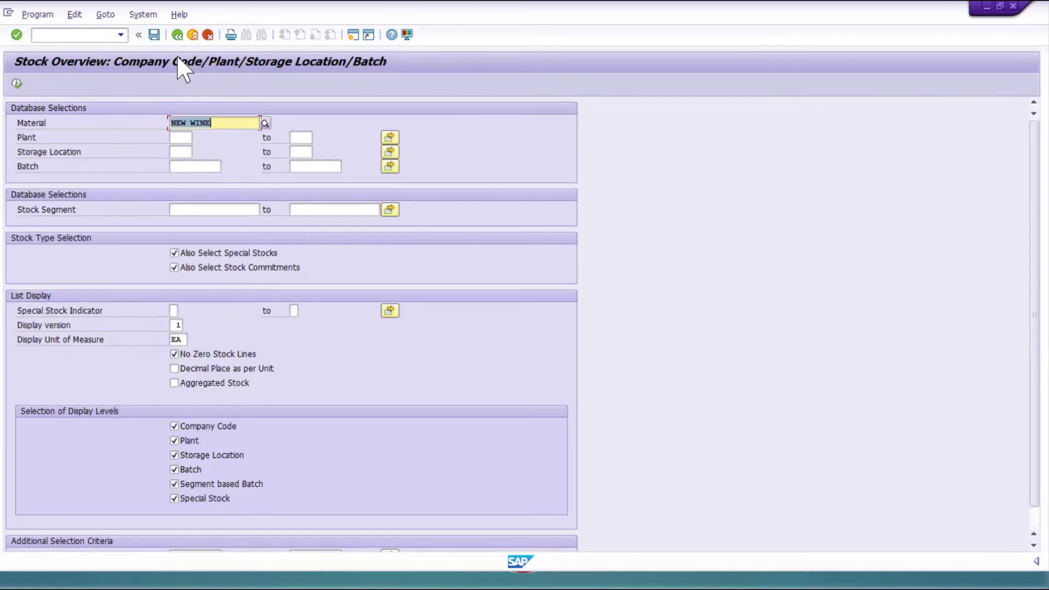
click(17, 84)
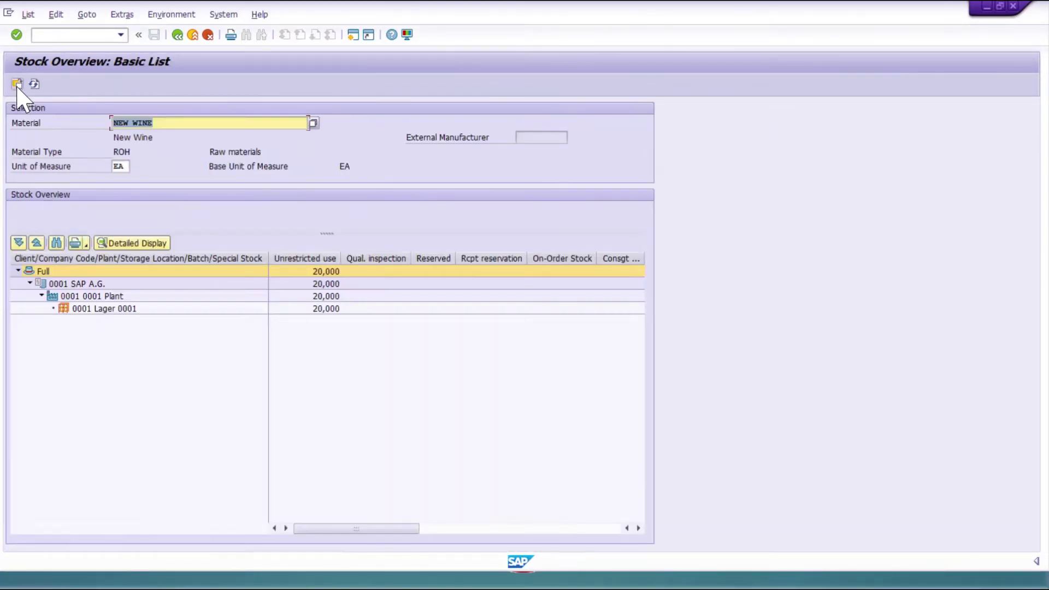
click(319, 309)
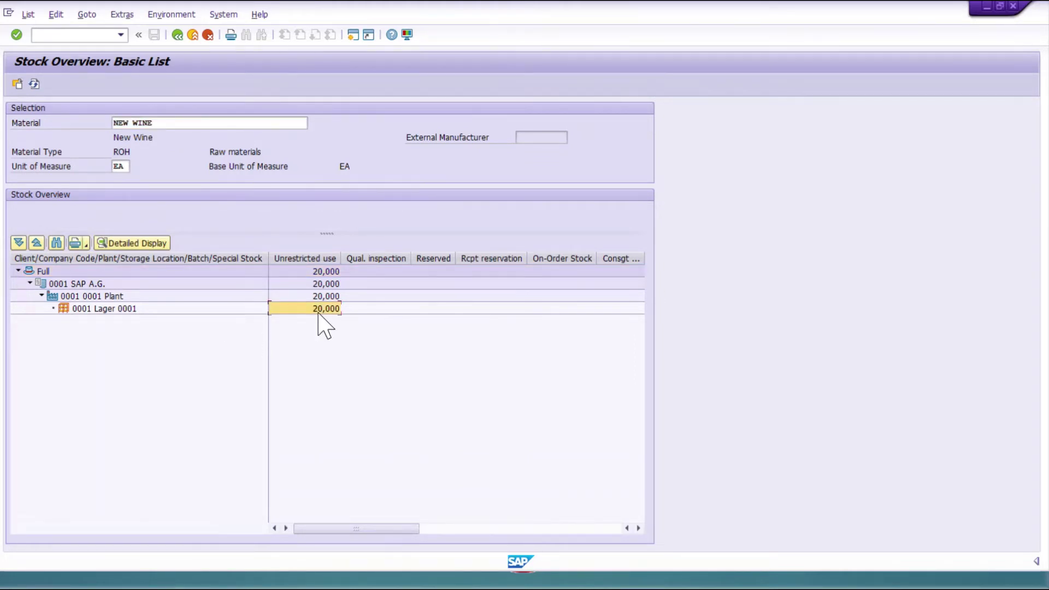
- Run the stock overview for material OLD WINE and check its stock
click(166, 124)
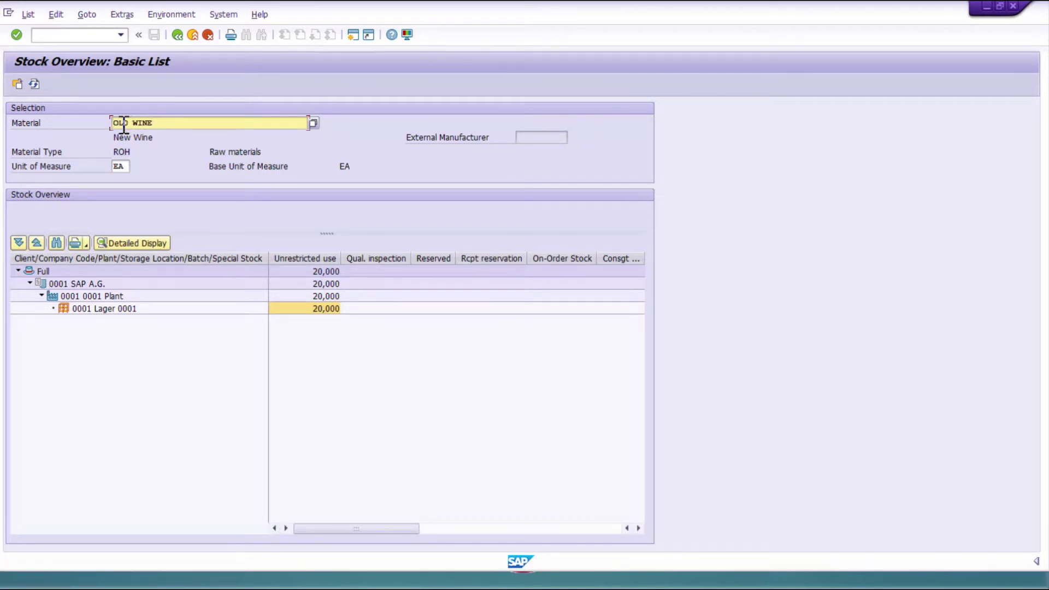
click(34, 84)
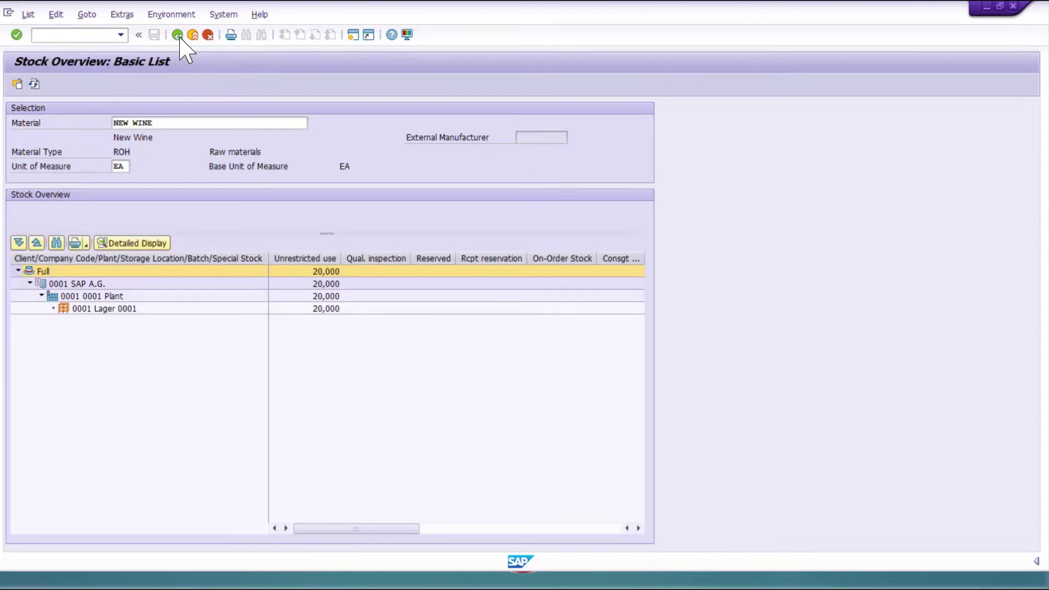
click(179, 36)
key(BackSpace)
key(BackSpace)
key(BackSpace)
text(OLD)
key(Return)
click(17, 83)
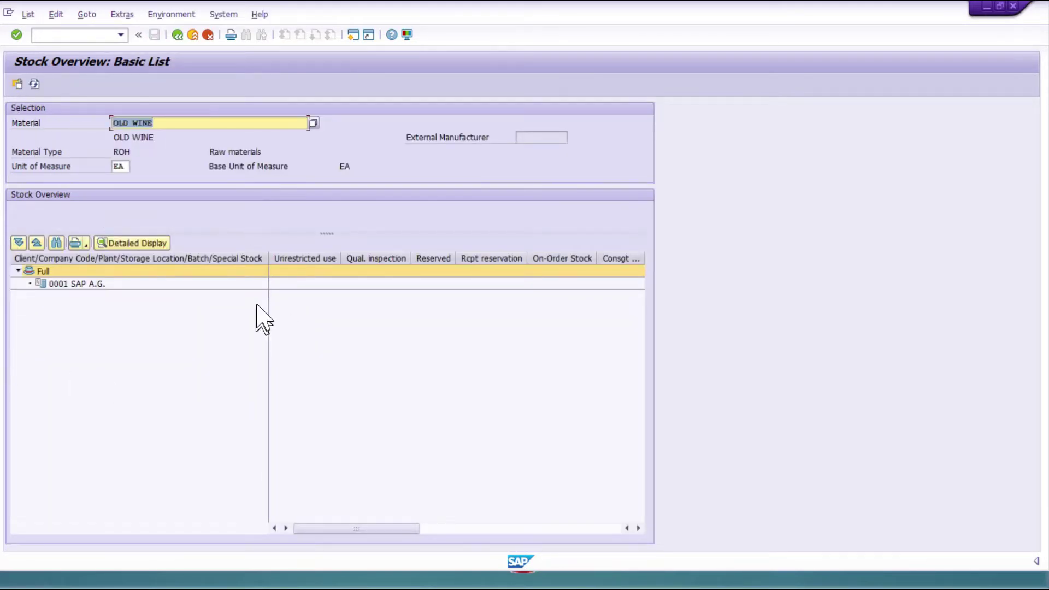
drag(268, 258, 259, 260)
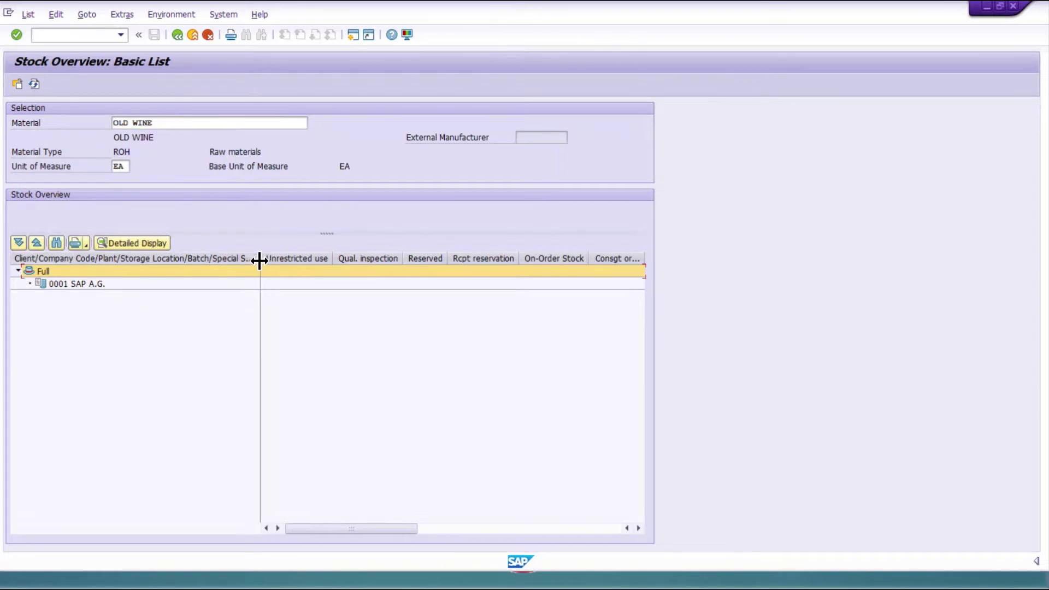
- In the goods movement session, choose A08 Transfer Posting as the transaction
key(alt+Tab)
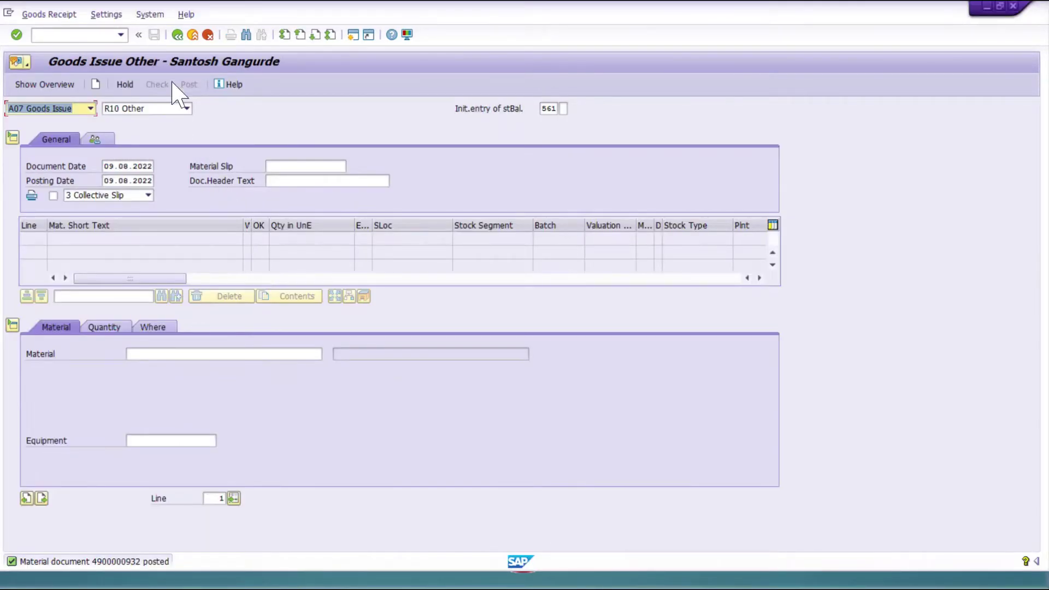
click(90, 108)
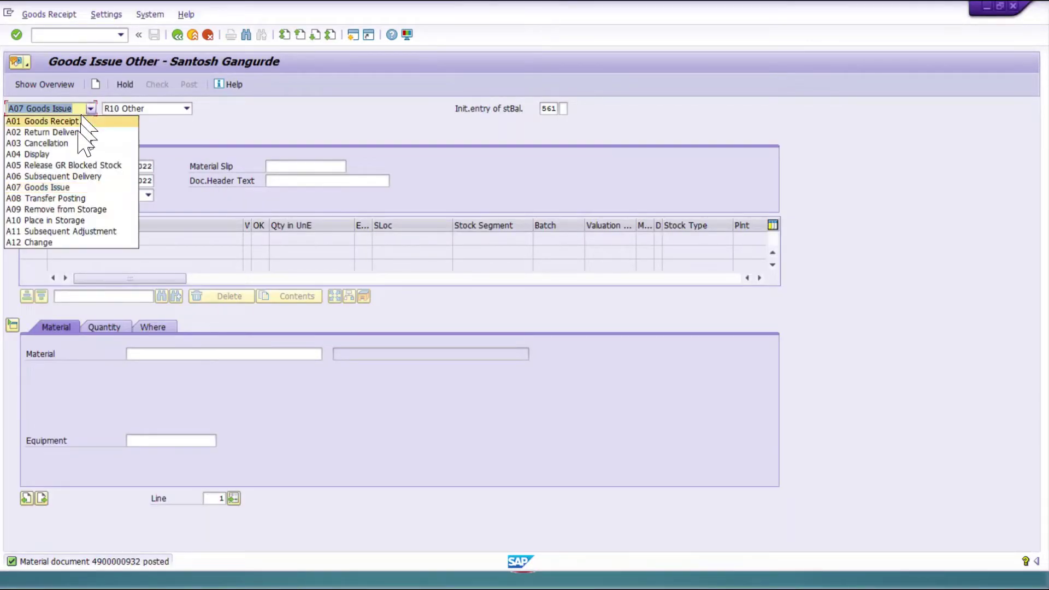
click(71, 198)
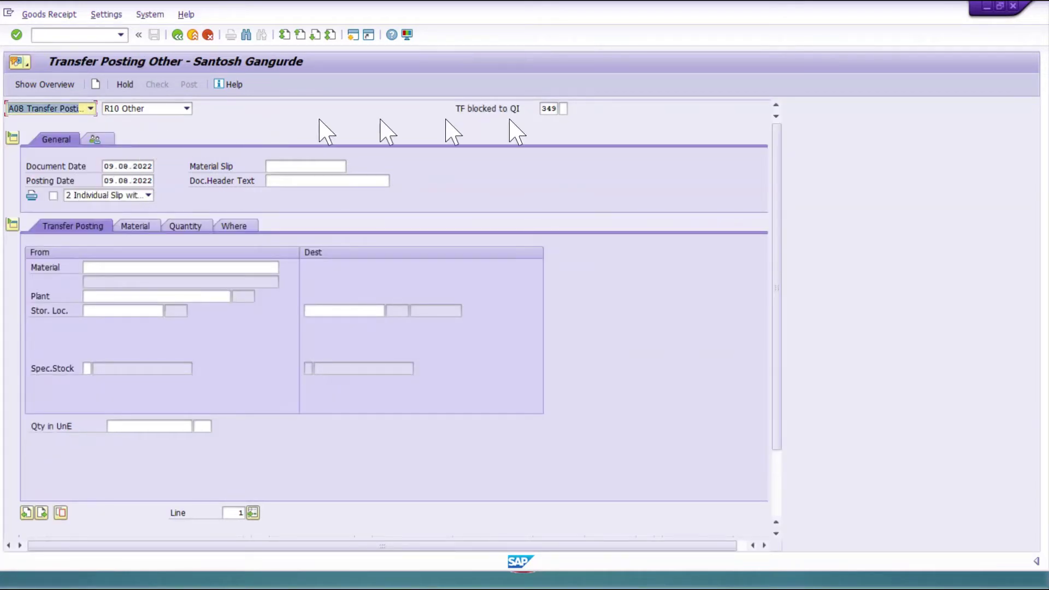
- Look up the movement types and pick 309, transfer posting material to material, without special stock
click(547, 108)
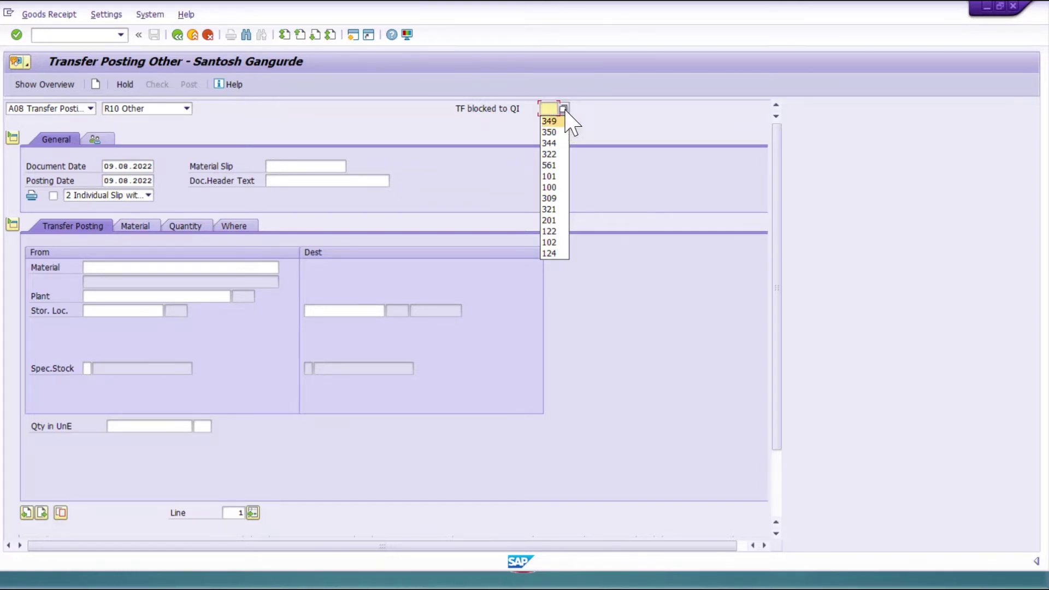
click(563, 109)
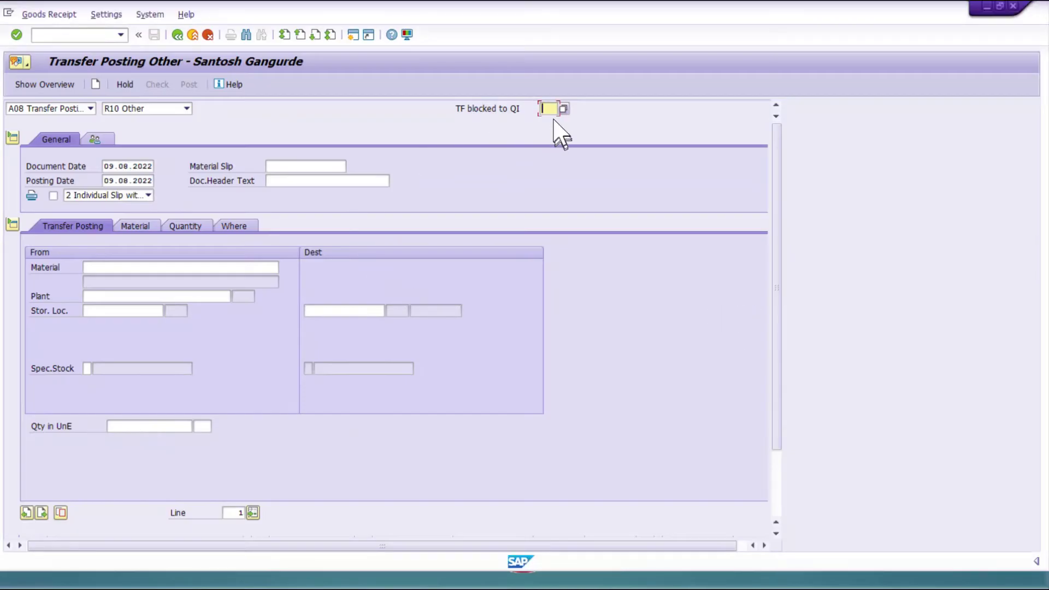
click(563, 108)
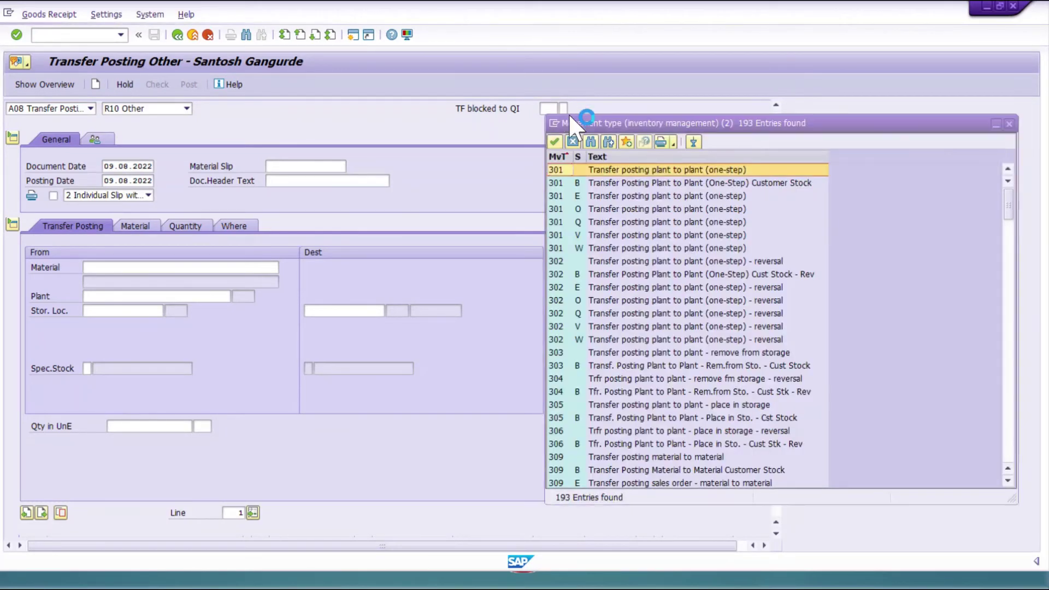
scroll(581, 371, down, 5)
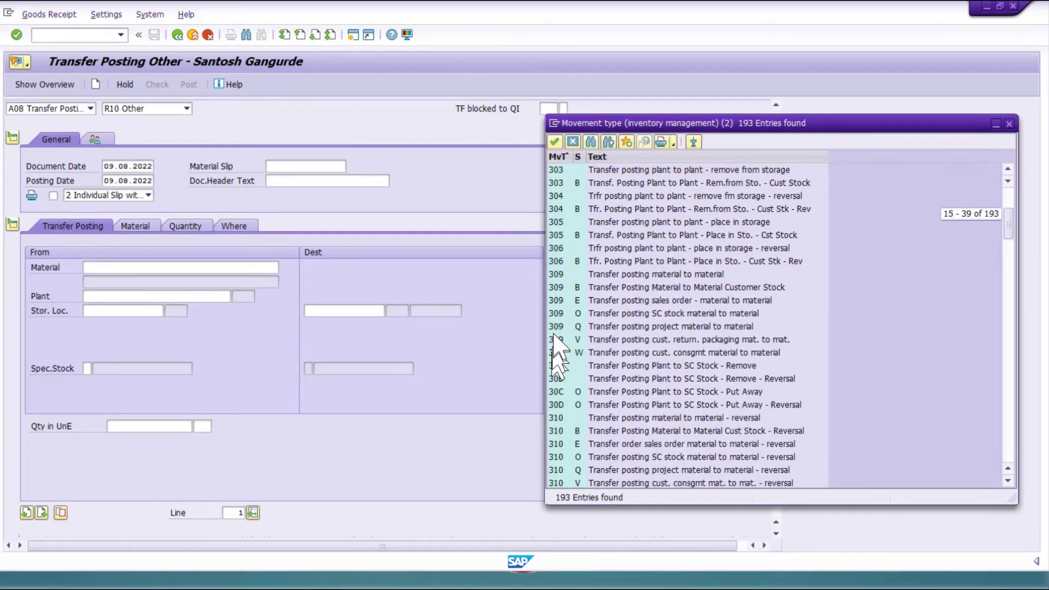
click(557, 275)
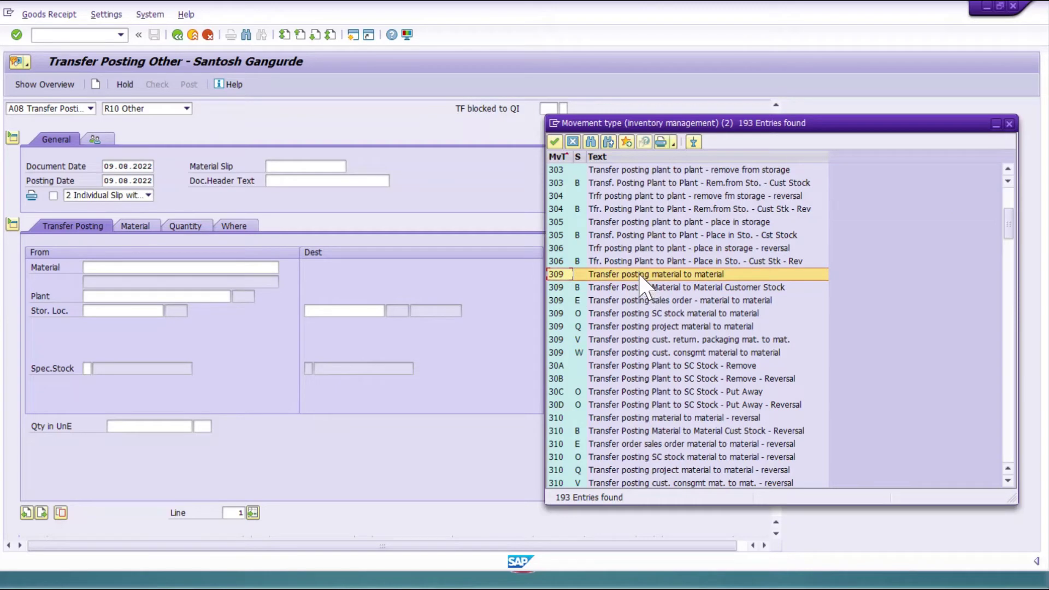
double_click(669, 275)
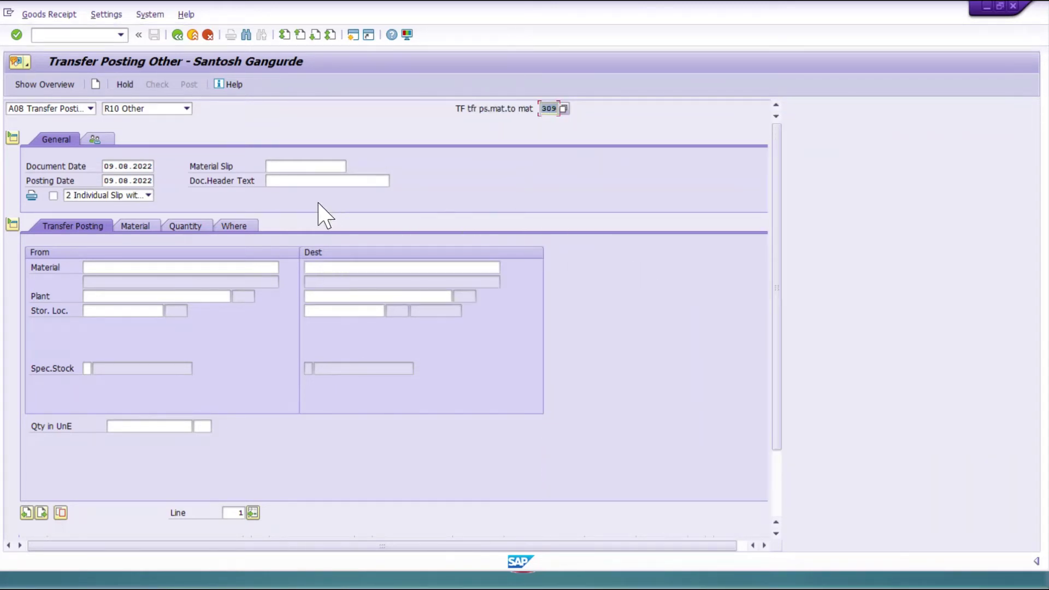
- Enter NEW WINE as the source material, with plant 0001 and storage location 0001
click(138, 268)
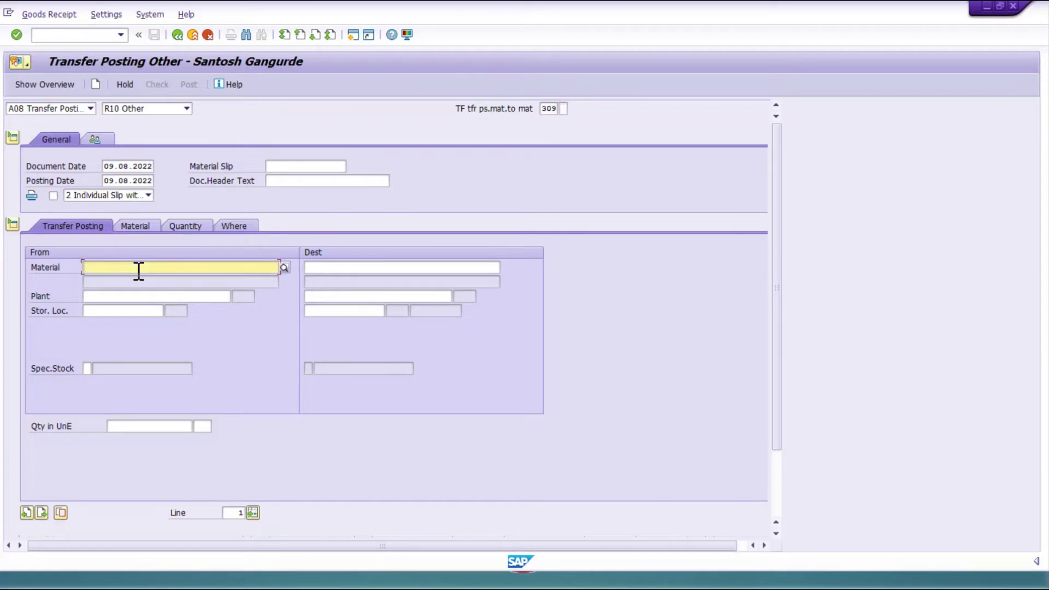
text(NEW WINE)
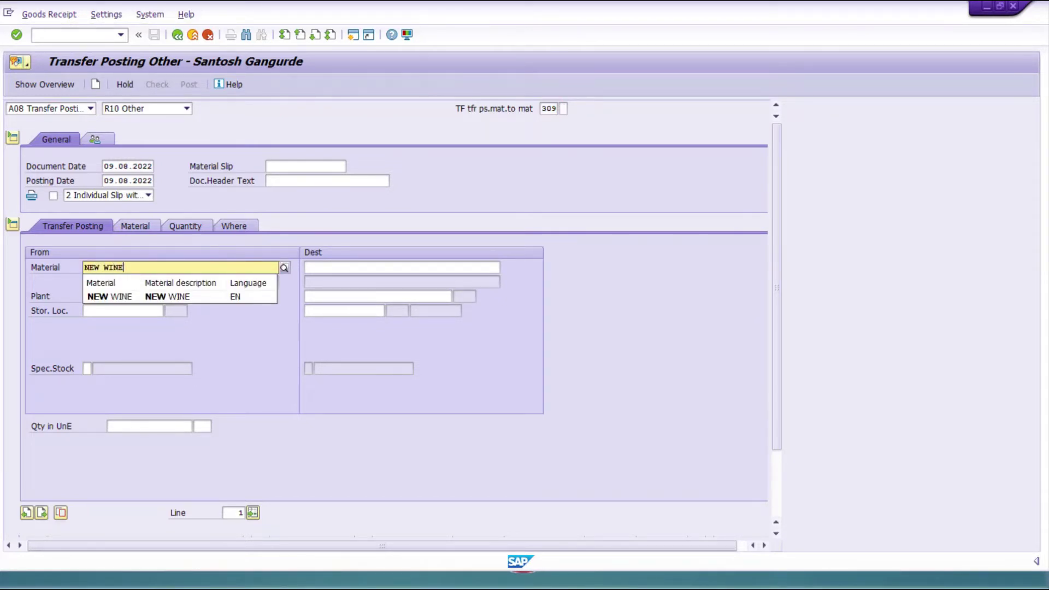
key(Return)
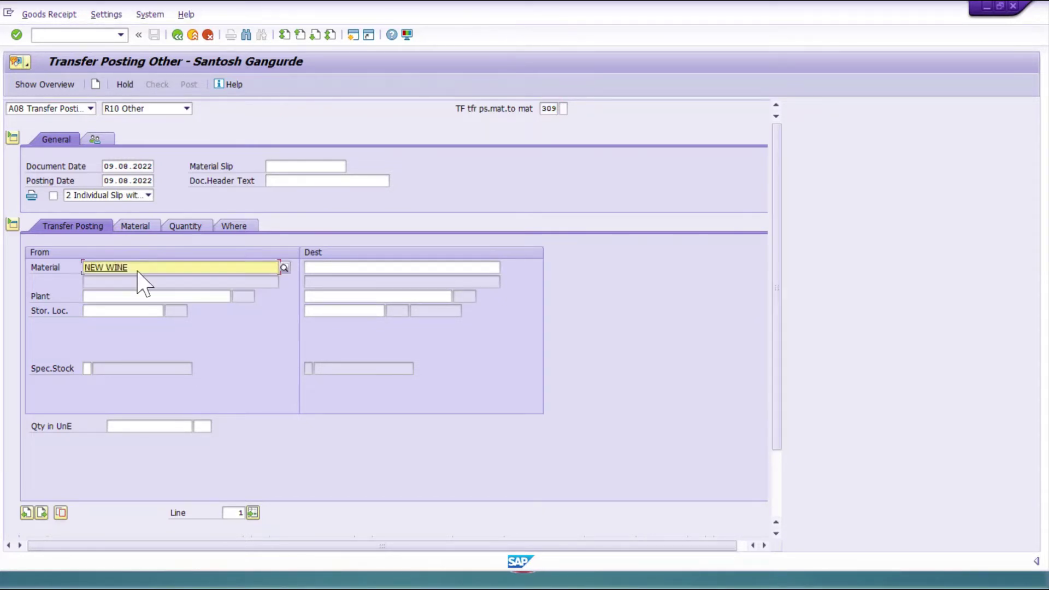
click(136, 296)
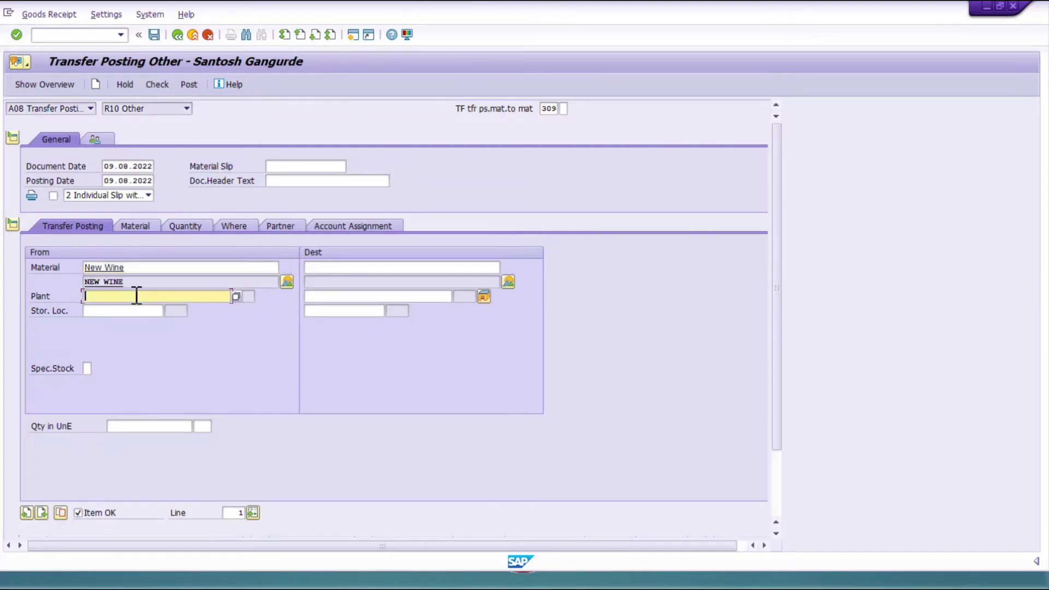
click(101, 308)
click(158, 310)
click(103, 323)
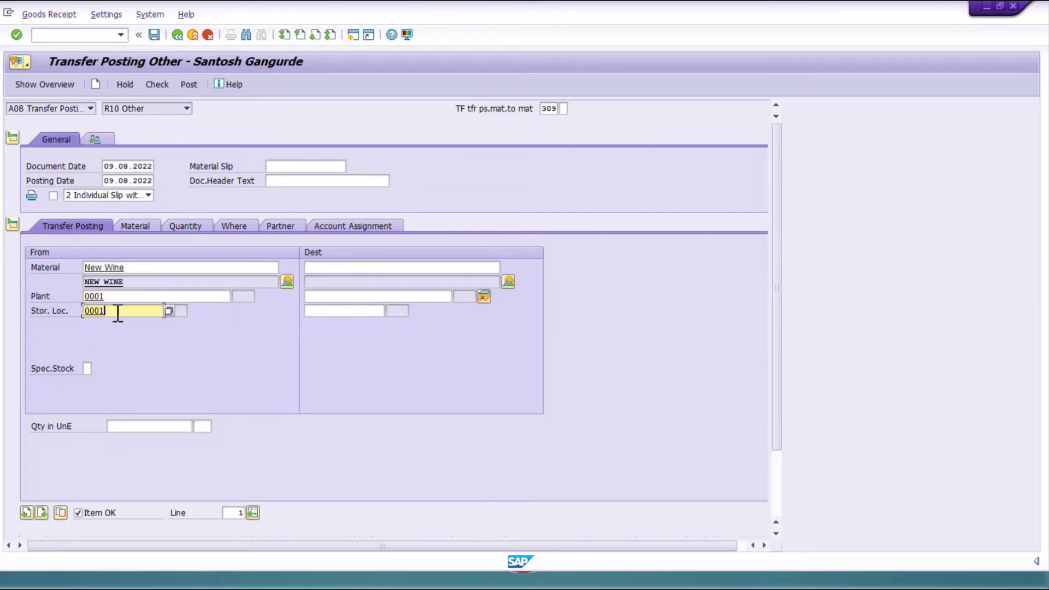
- Enter OLD WINE as the destination material and apply the entries
click(341, 267)
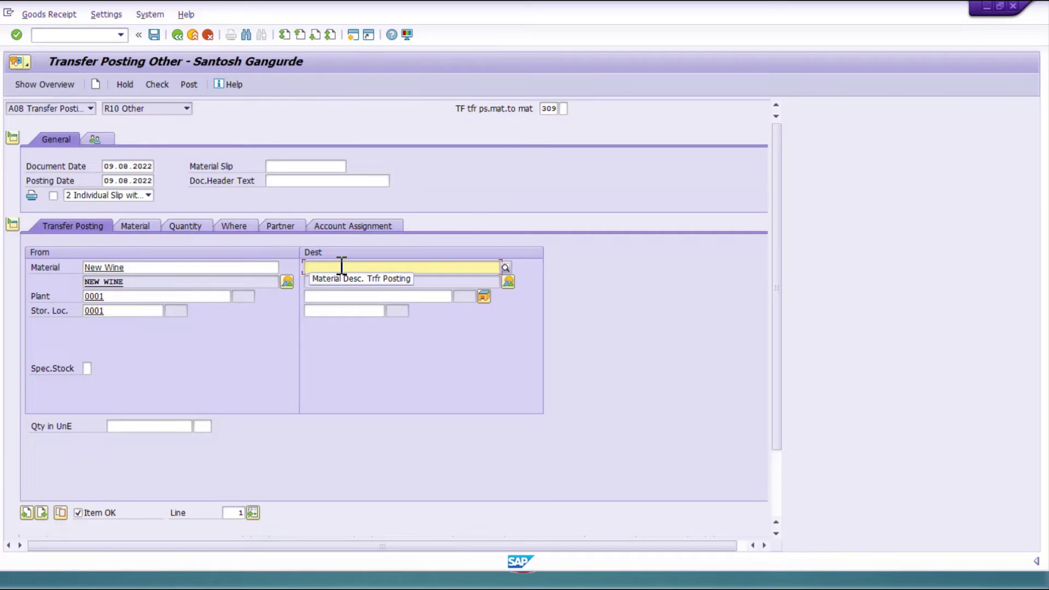
text(oLD WIN)
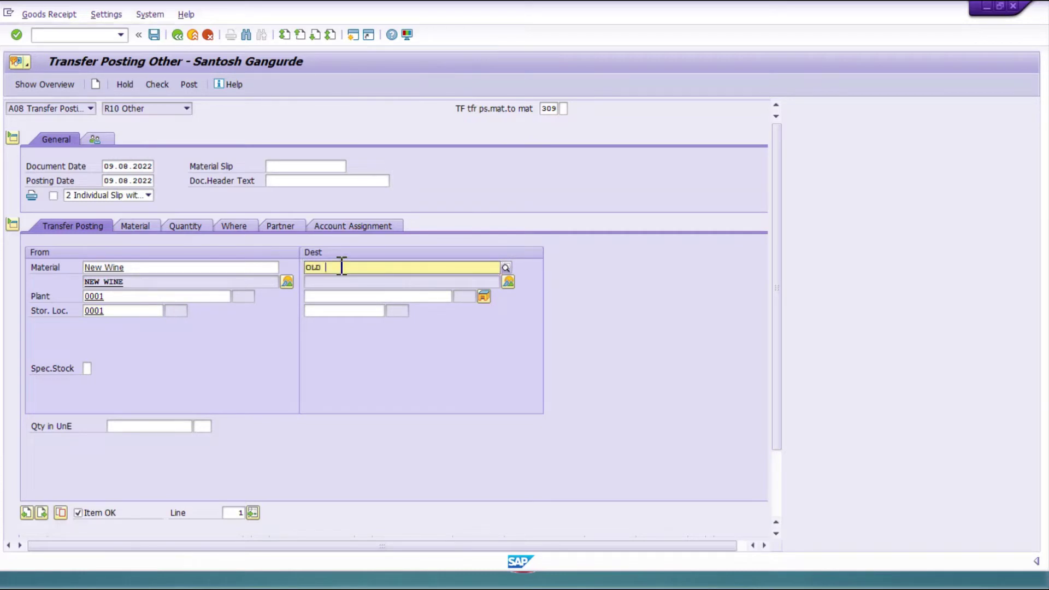
text(E)
key(Return)
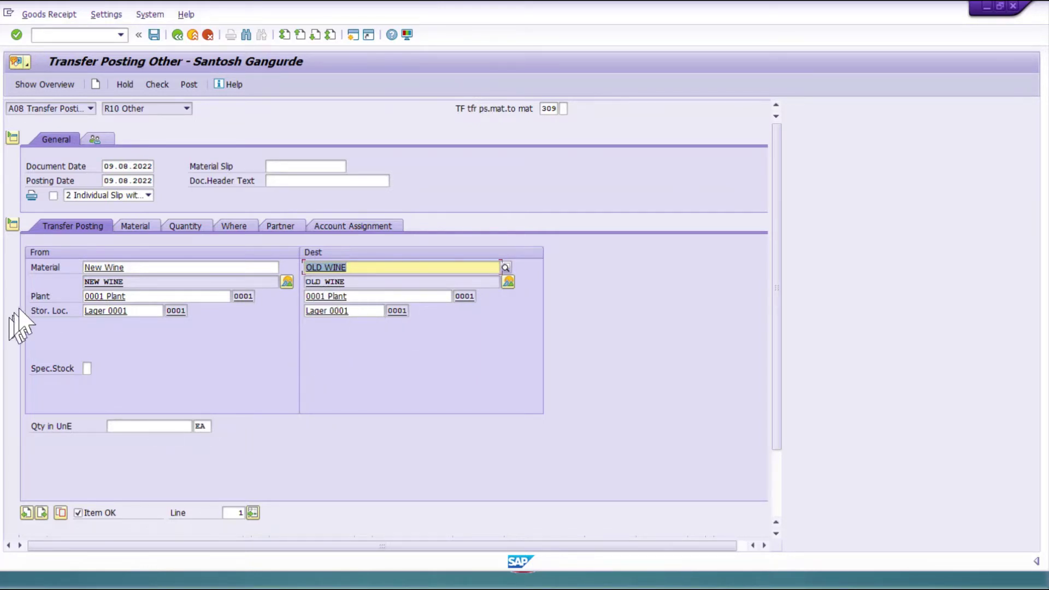
- Set the transfer item's quantity in unit of entry to 15
click(136, 227)
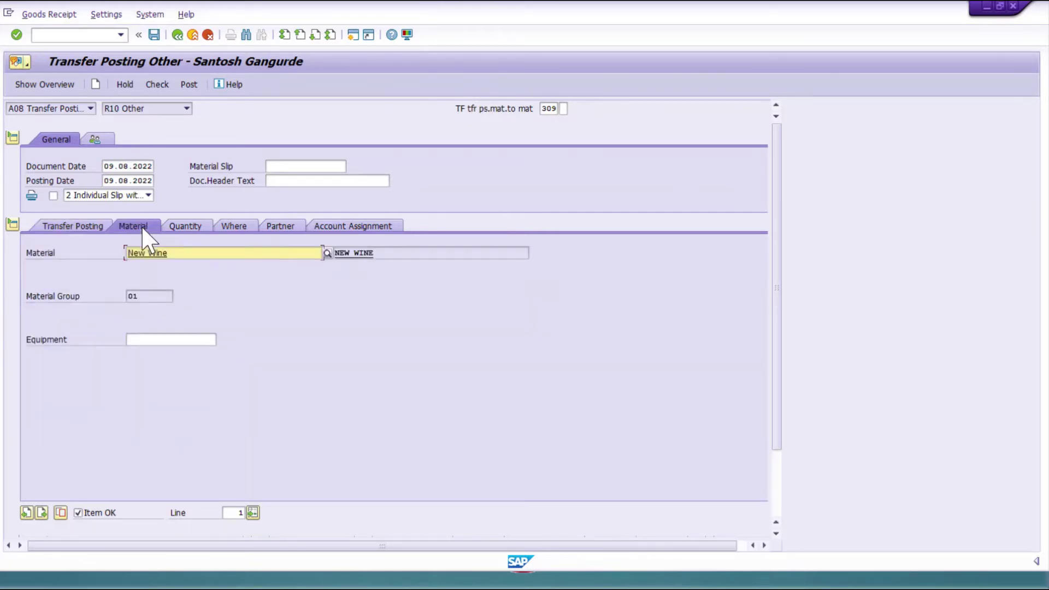
click(184, 225)
text(15)
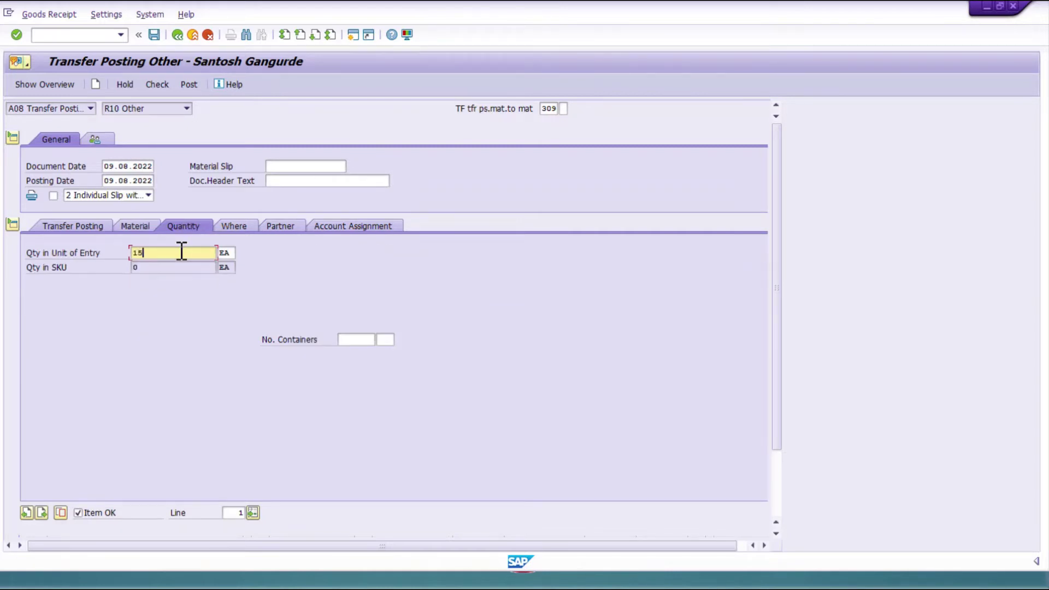
key(Return)
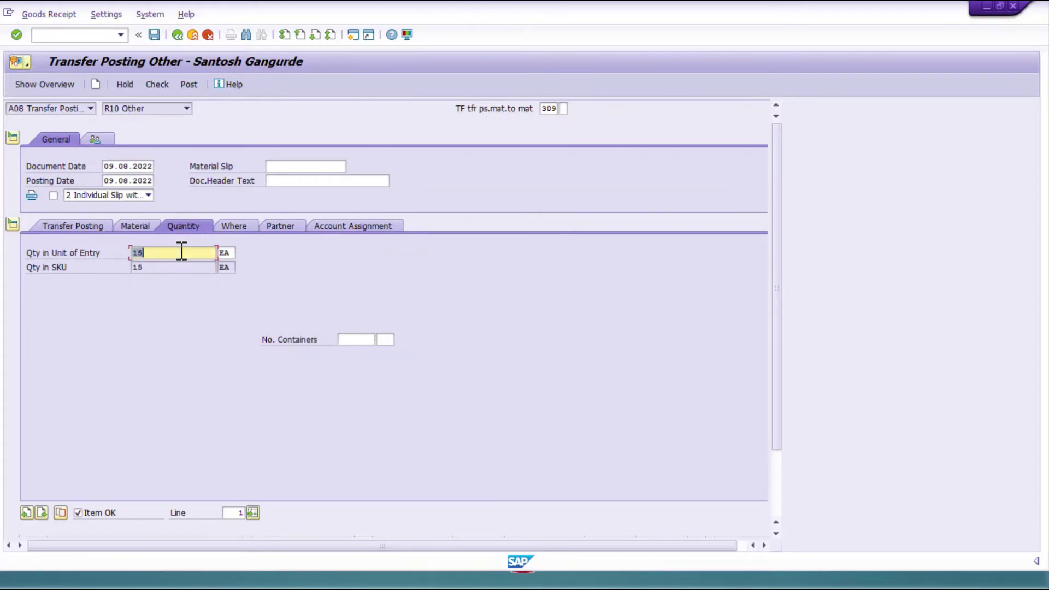
- Review the item's location, partner, account assignment and transfer details, then check and post the transfer posting
click(231, 228)
click(281, 228)
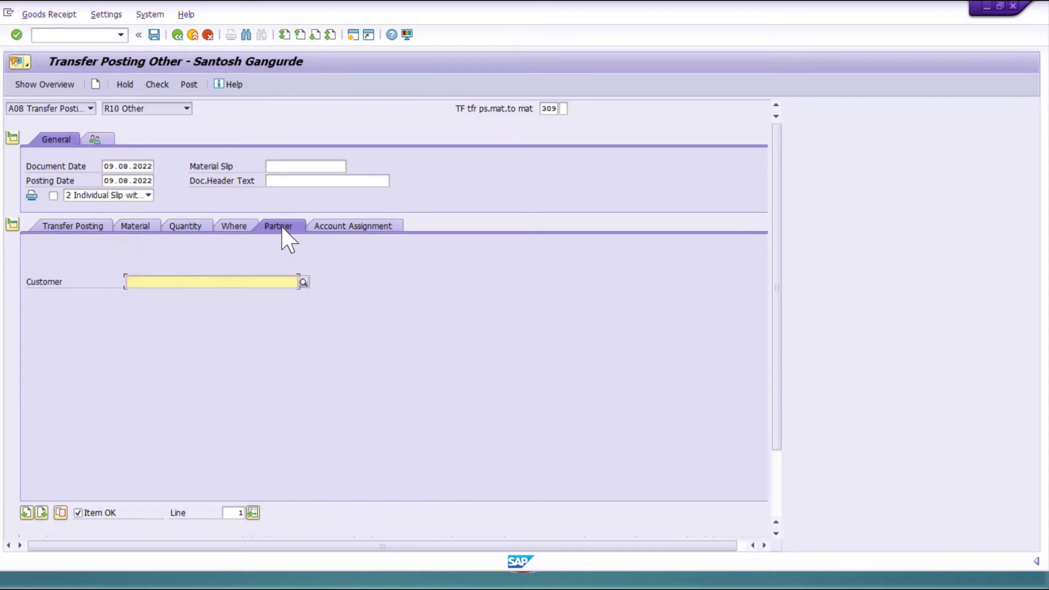
click(334, 230)
click(82, 230)
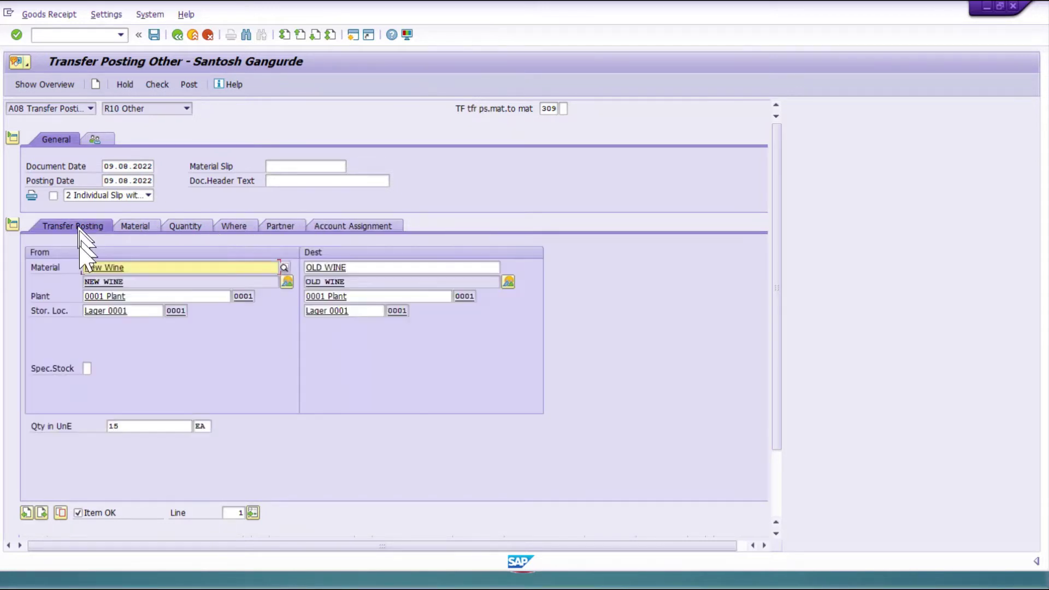
click(157, 86)
click(154, 35)
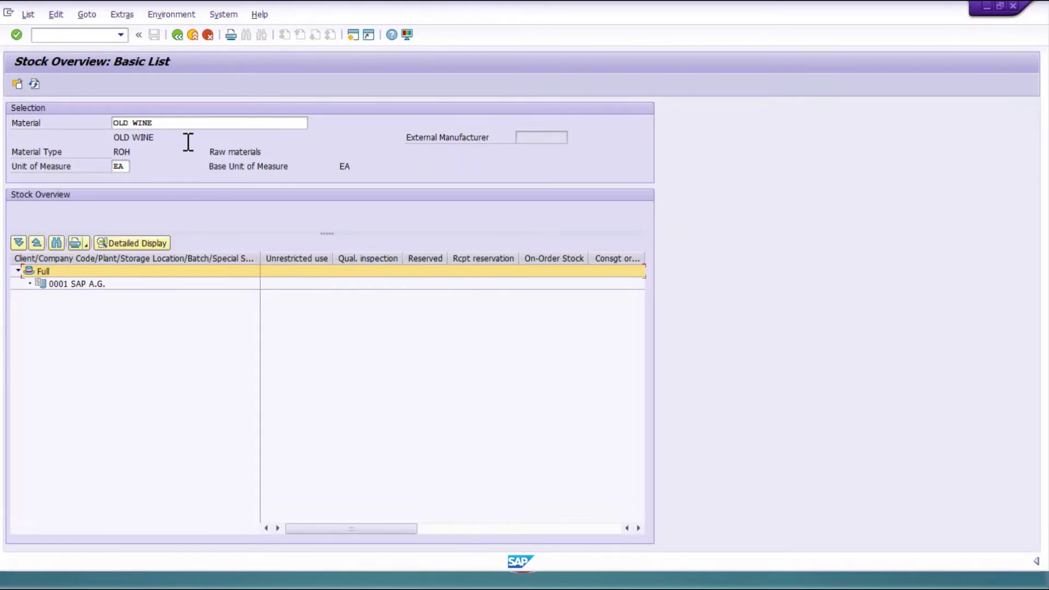
- Refresh the stock overview of material OLD WINE in the other session and check its unrestricted-use stock
click(180, 124)
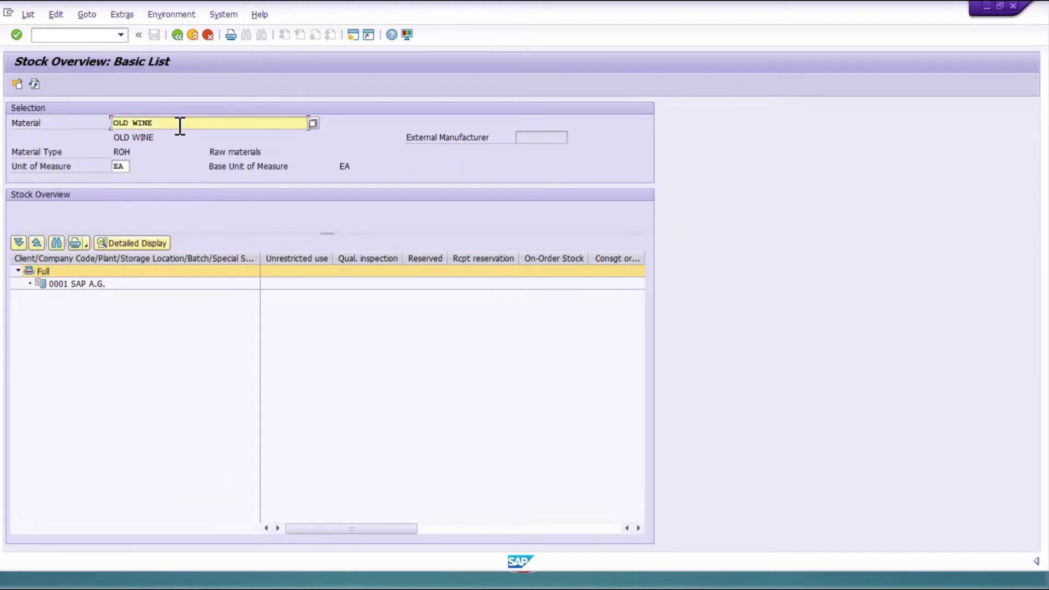
click(34, 84)
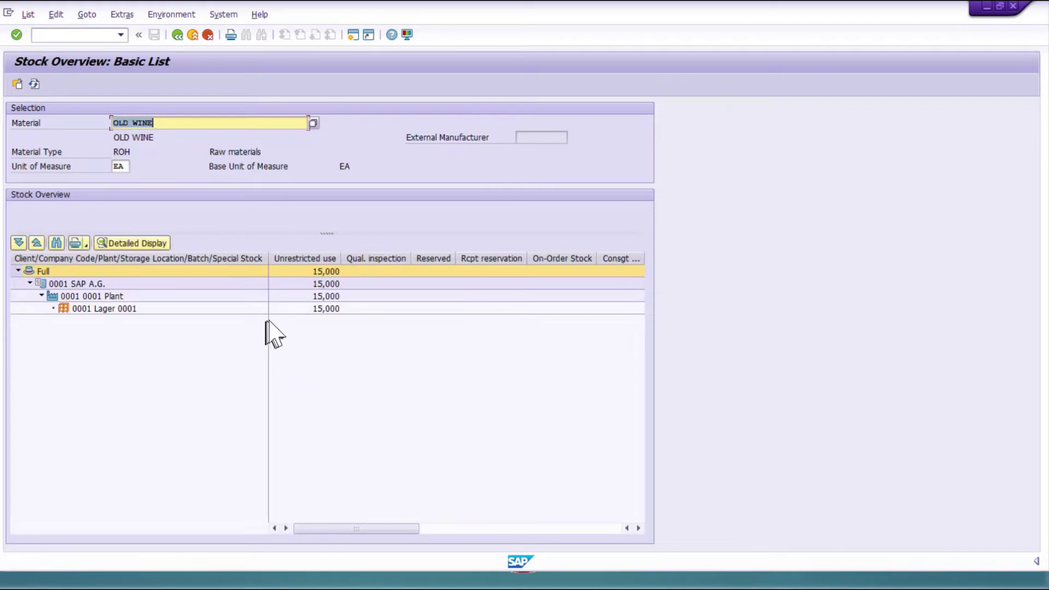
- Check the unrestricted stock of OLD WINE at storage location 0001, and run the stock overview for material NEW WINE to check its stock
click(305, 310)
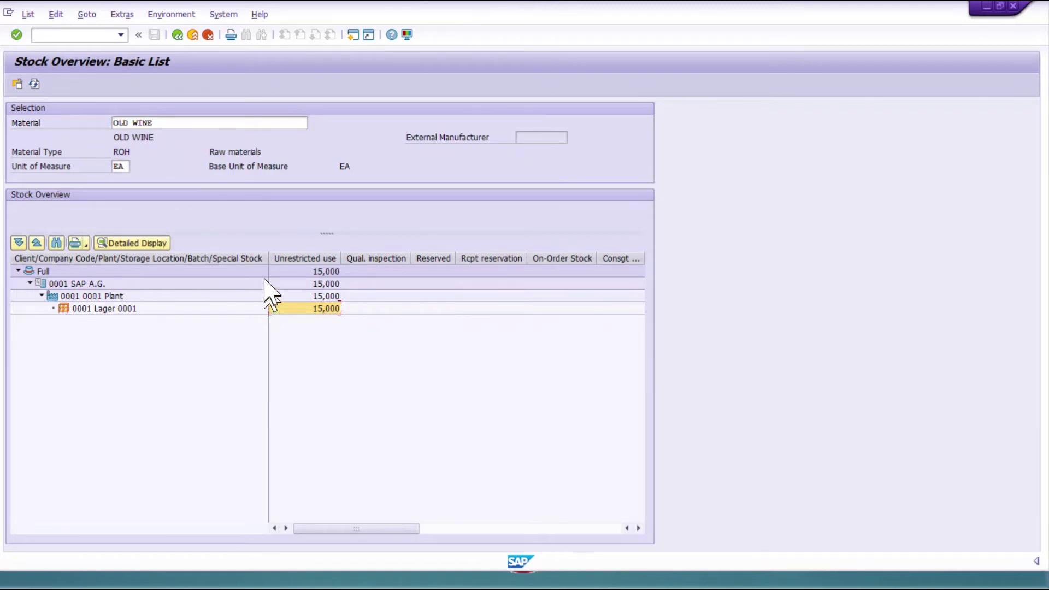
click(177, 35)
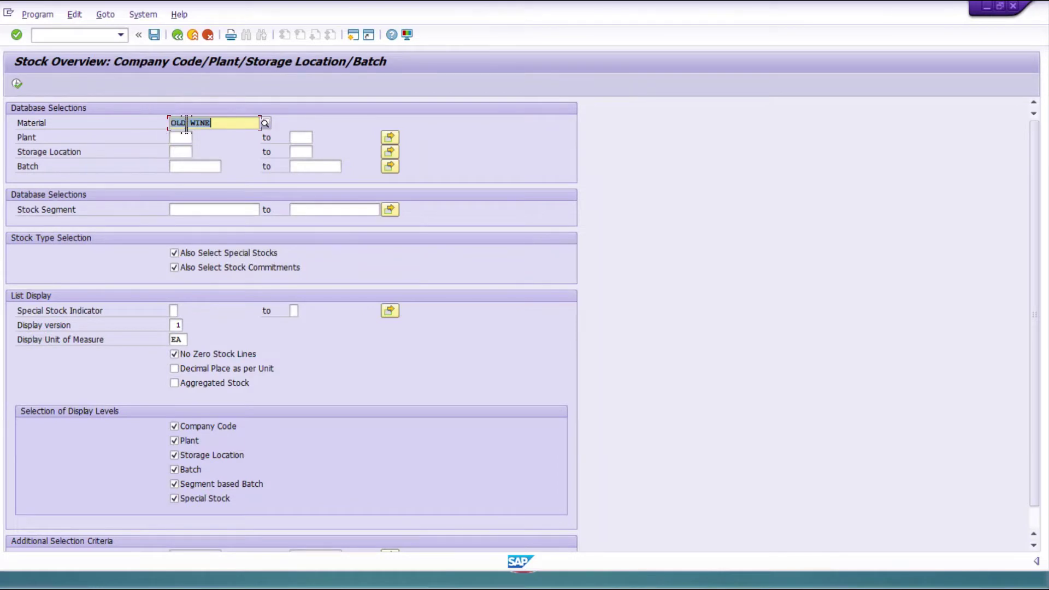
key(Delete)
key(Delete)
key(Delete)
text(NEW)
key(Return)
click(17, 84)
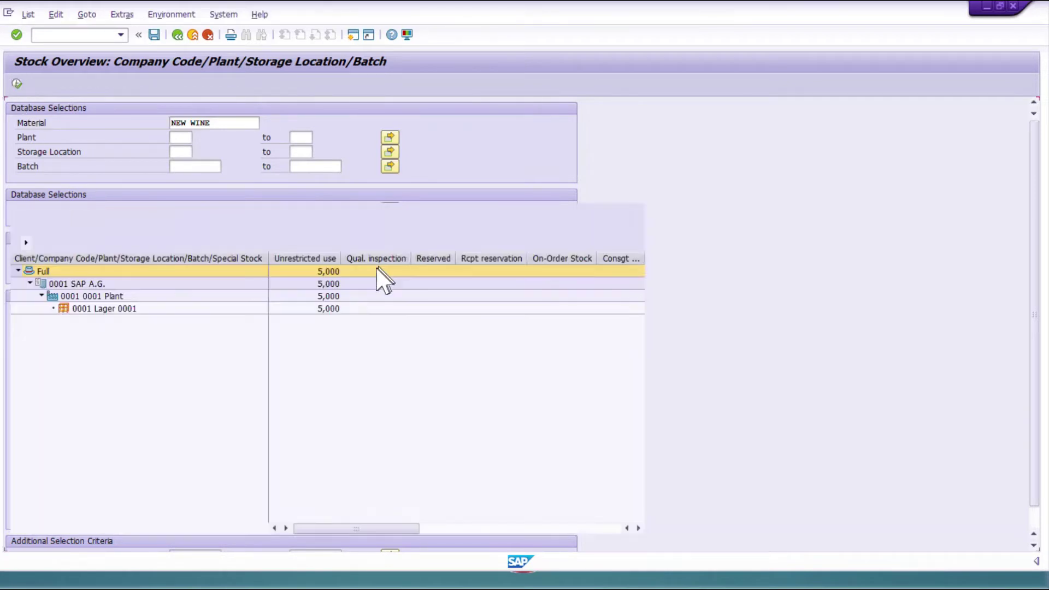
click(321, 309)
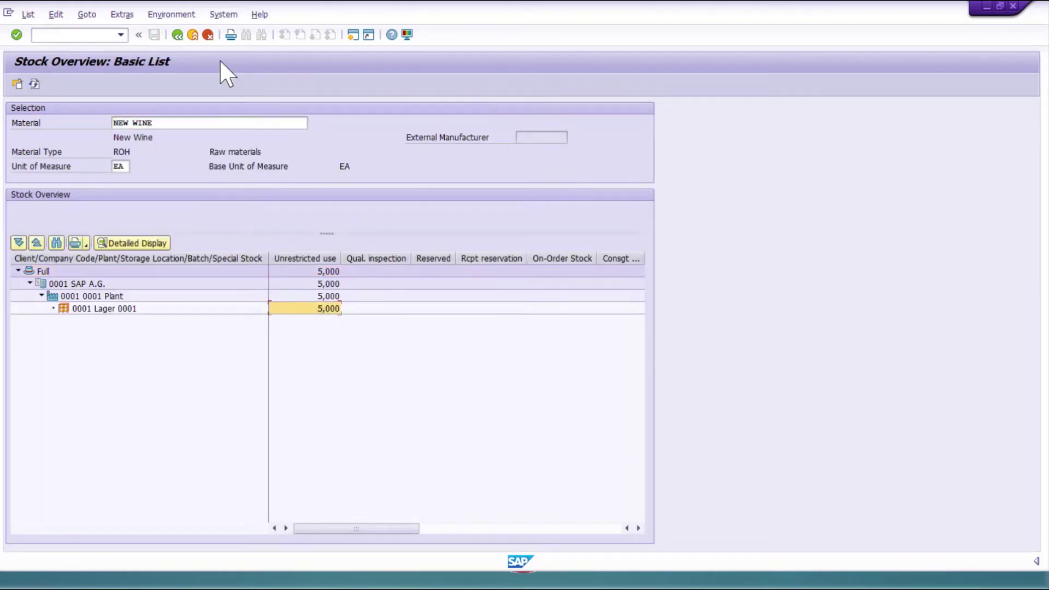
click(177, 36)
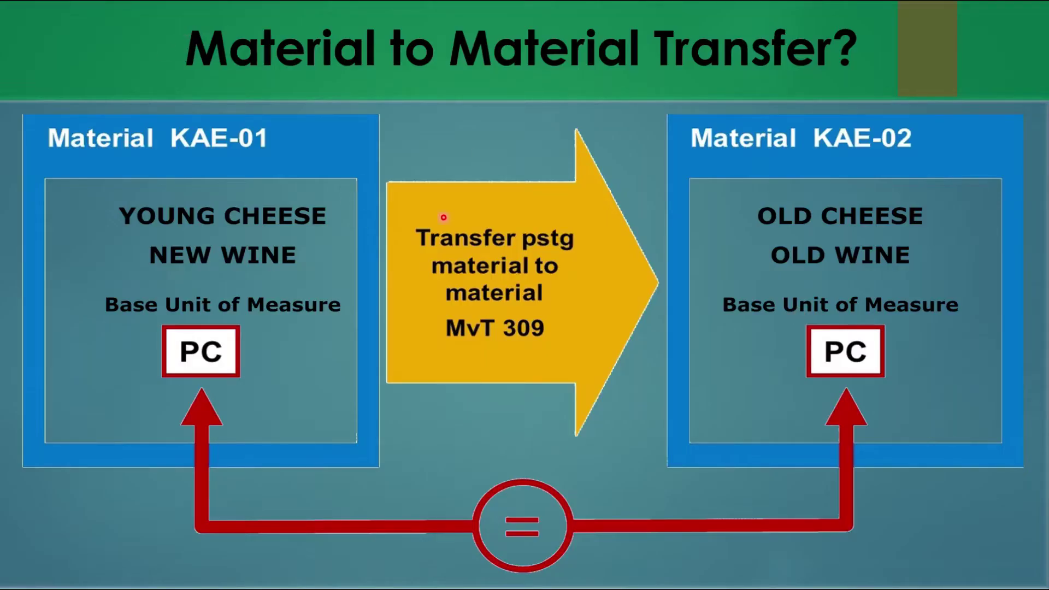
key(Right)
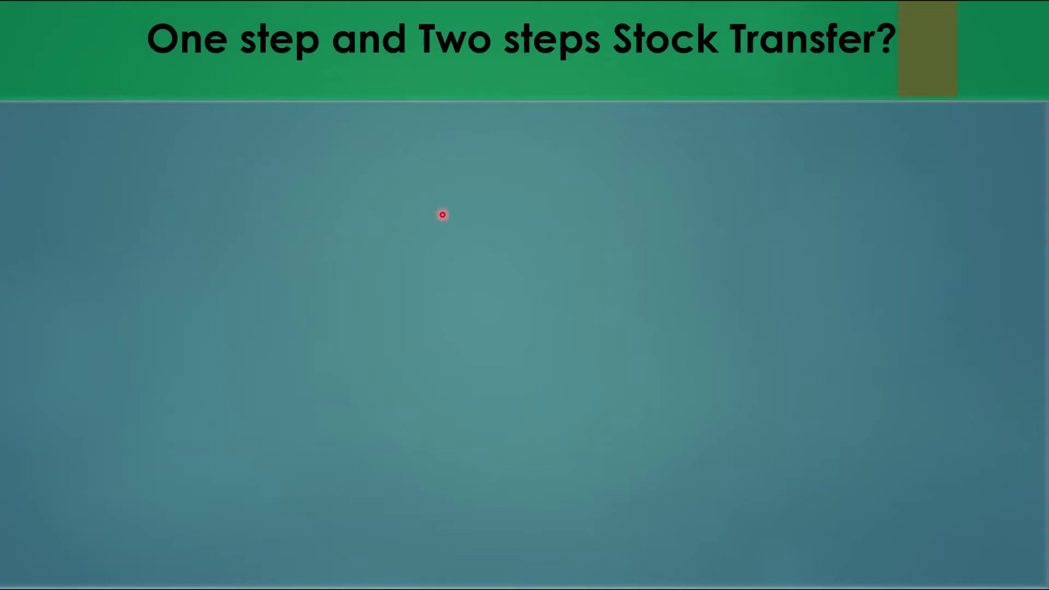
key(Right)
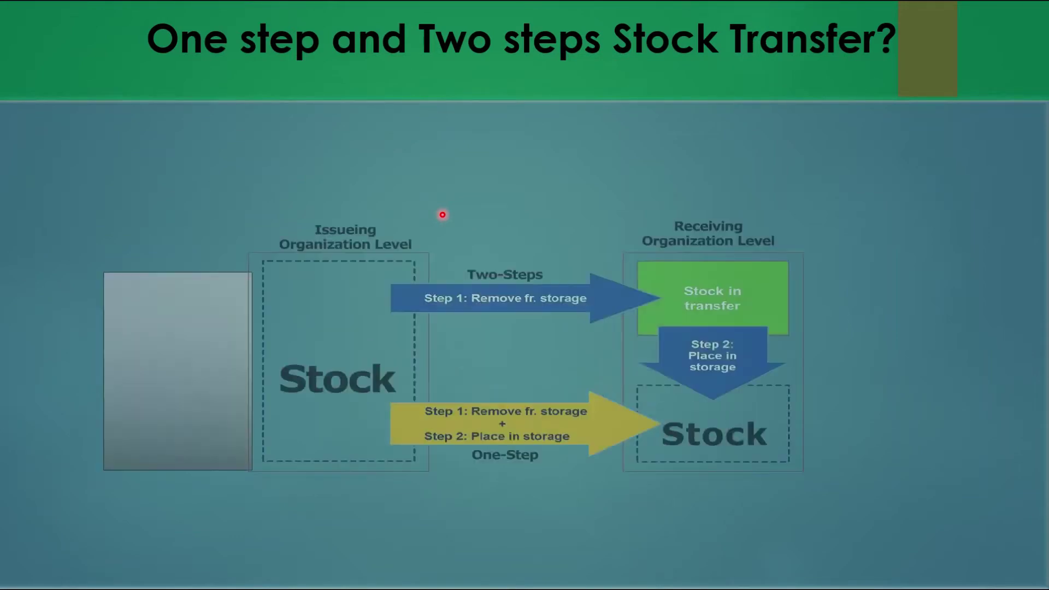
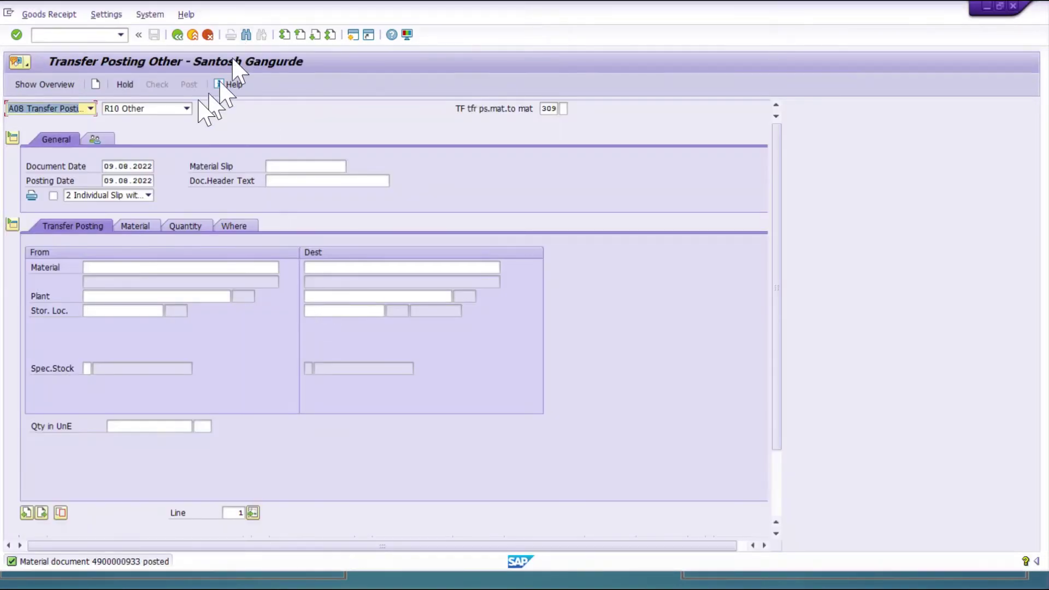
- Set the transfer posting's movement type to 311, transfer posting storage location (one-step), without a special stock indicator
click(544, 108)
key(Delete)
key(Delete)
key(Delete)
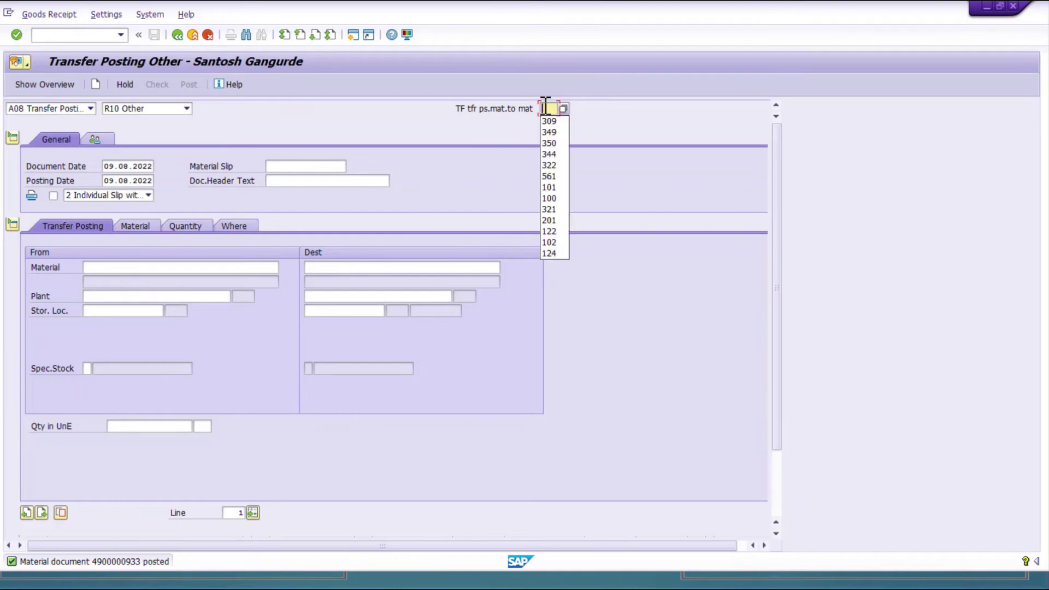
text(311)
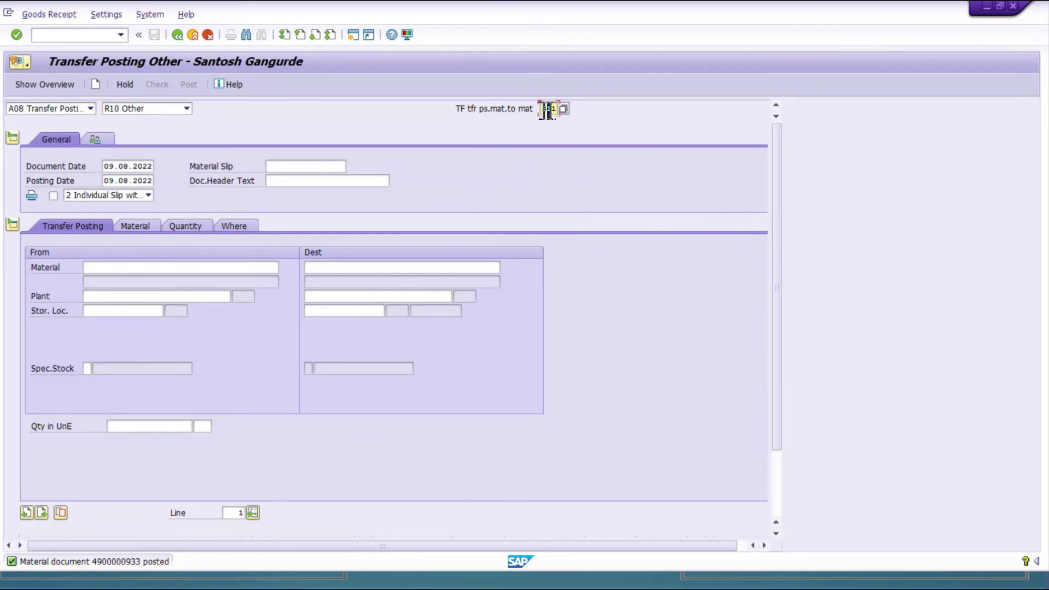
click(563, 108)
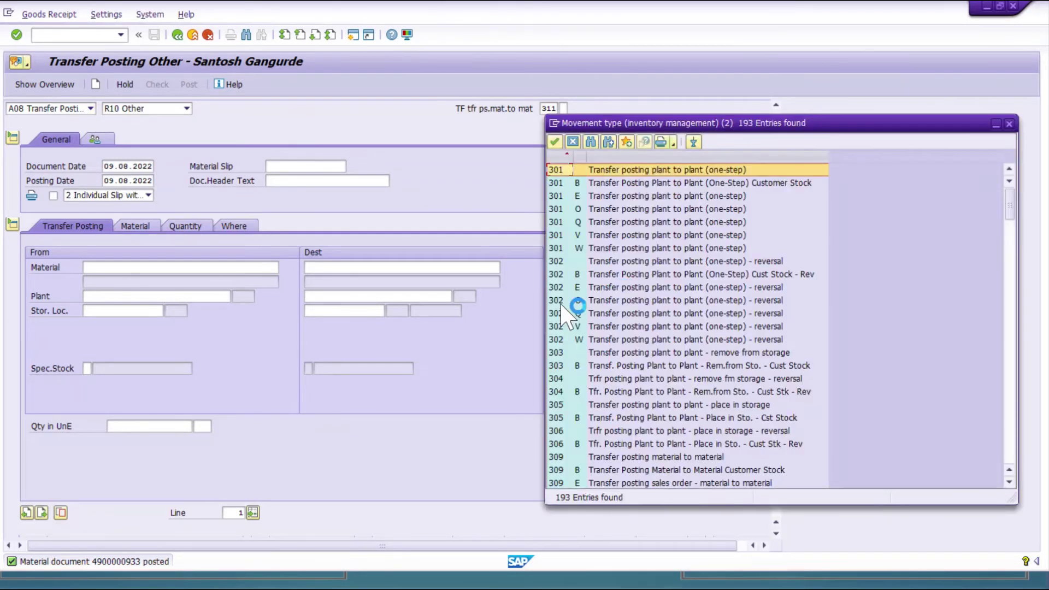
scroll(590, 355, down, 9)
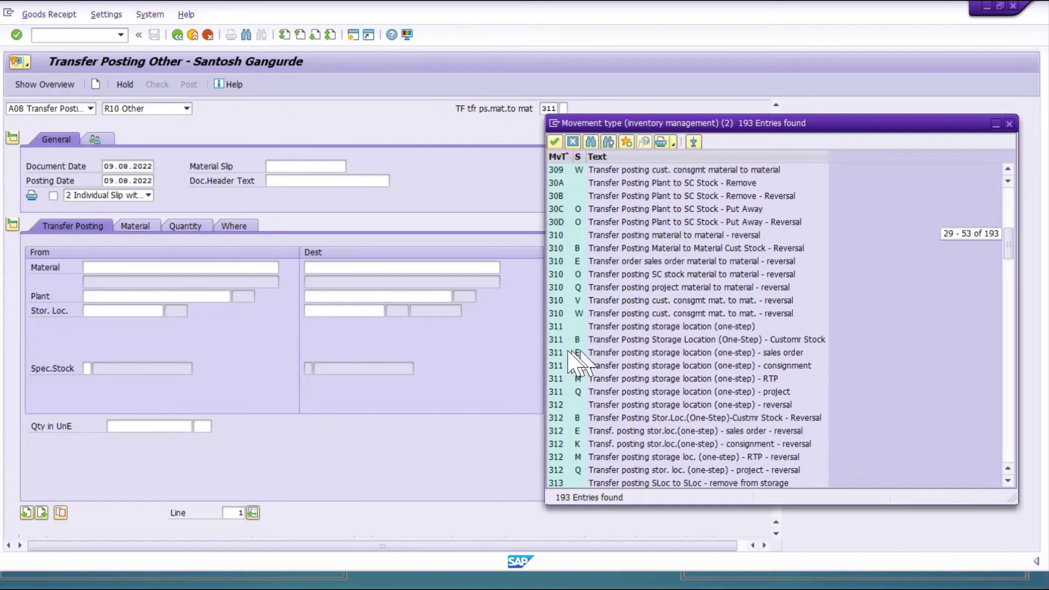
click(559, 326)
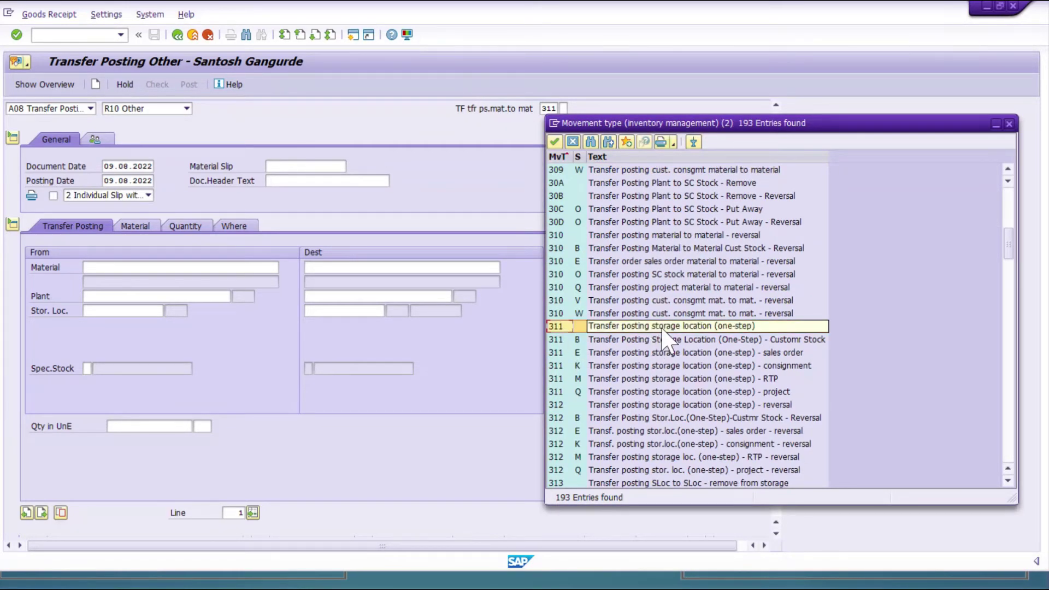
double_click(726, 328)
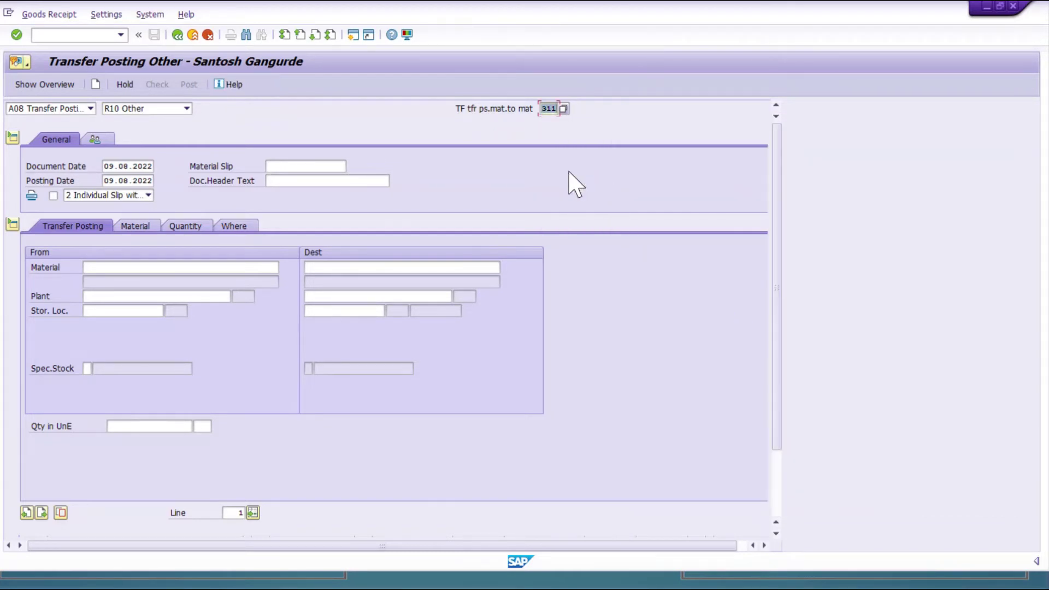
- Enter material 1000022 with plant 0001 and storage location 0001 as the source of the transfer
click(111, 269)
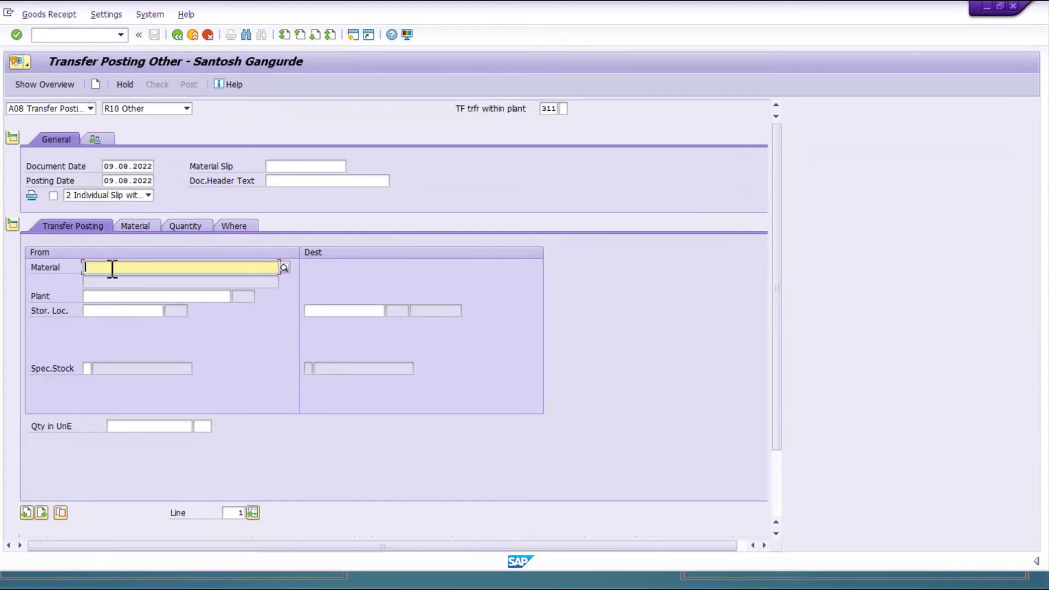
click(112, 292)
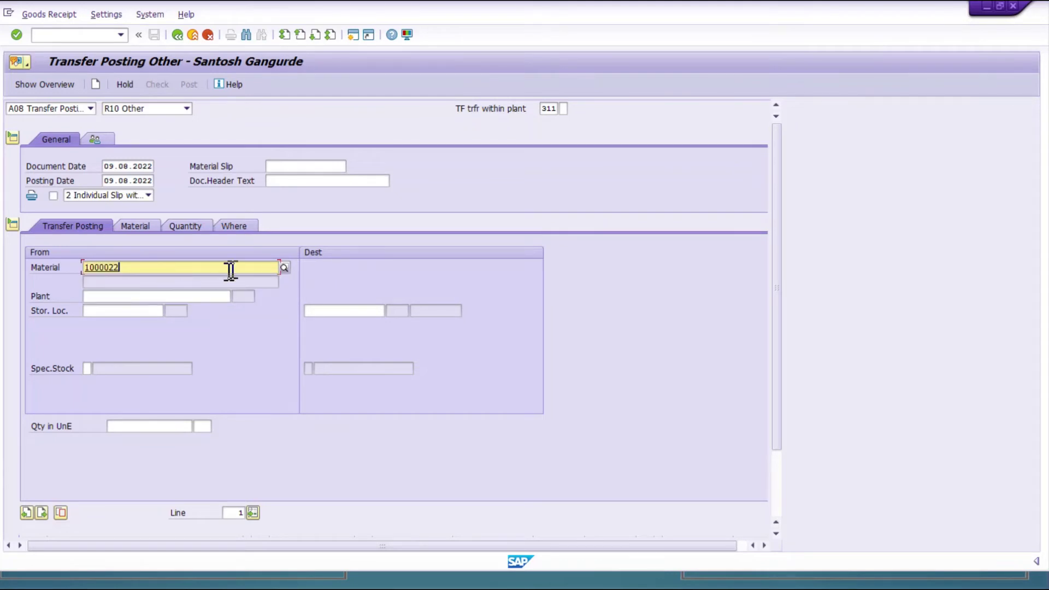
key(Return)
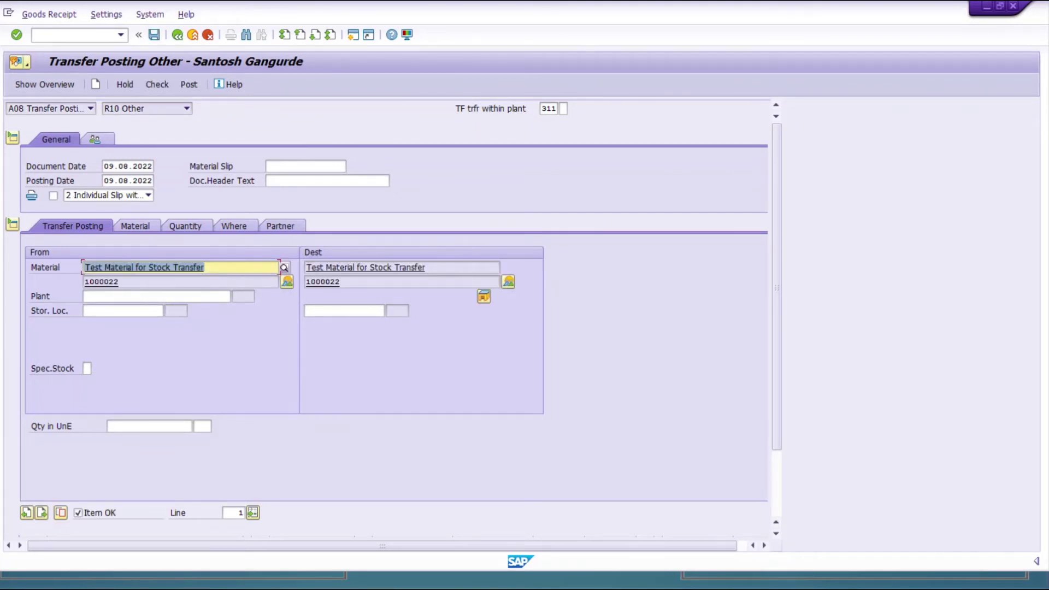
click(128, 296)
click(110, 309)
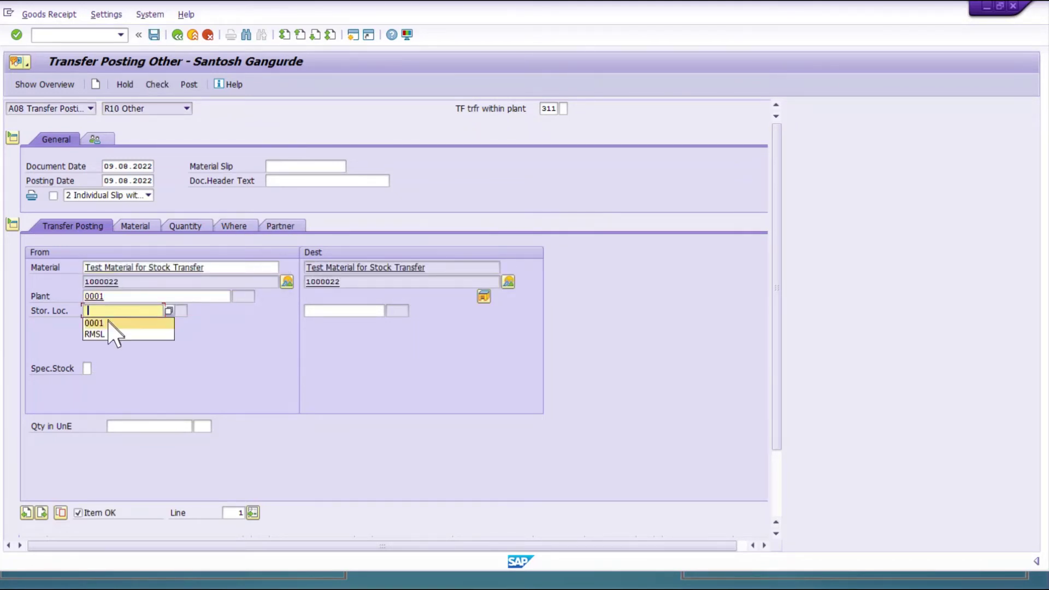
click(113, 334)
- Set the destination storage location to RMSL and validate the transfer item
click(347, 309)
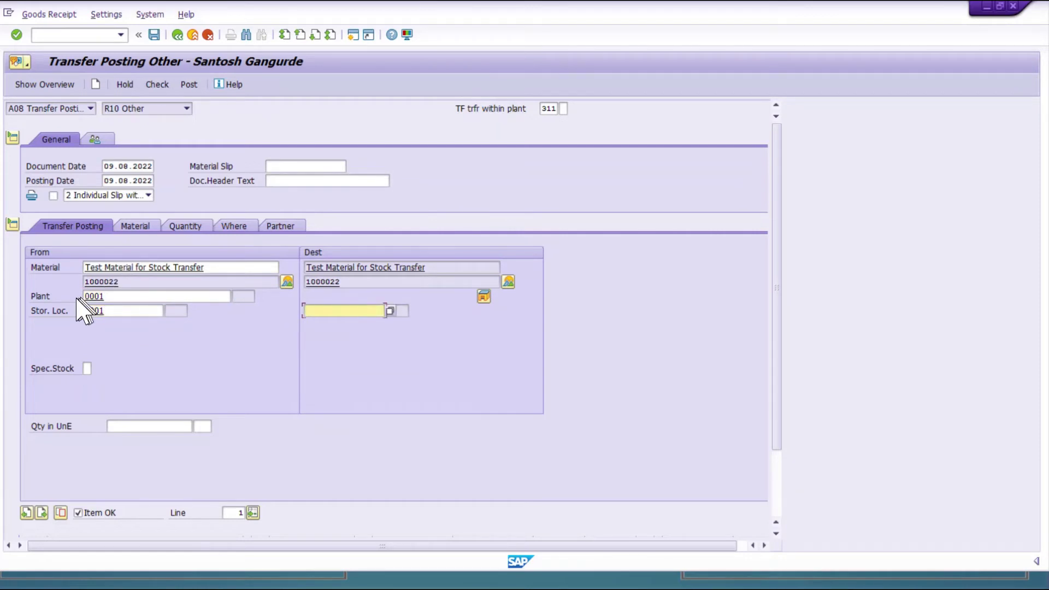
click(355, 282)
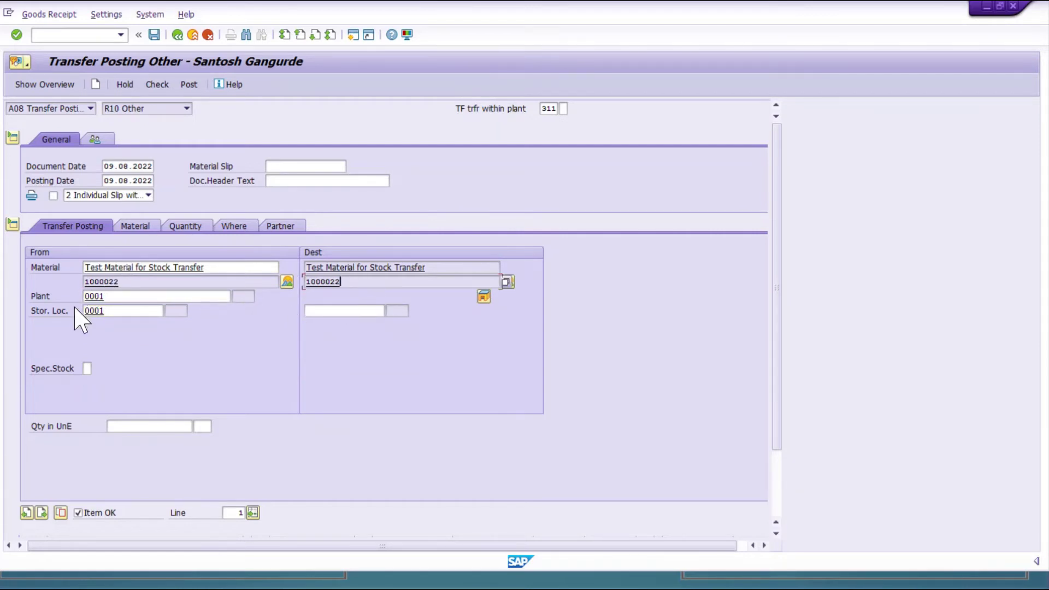
click(360, 310)
click(358, 309)
click(333, 323)
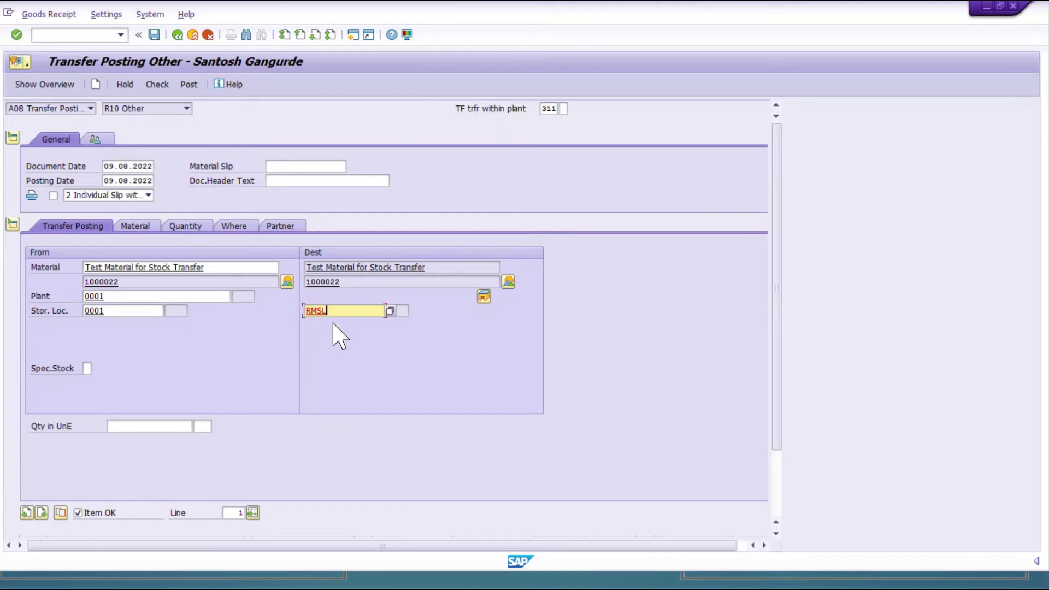
key(Return)
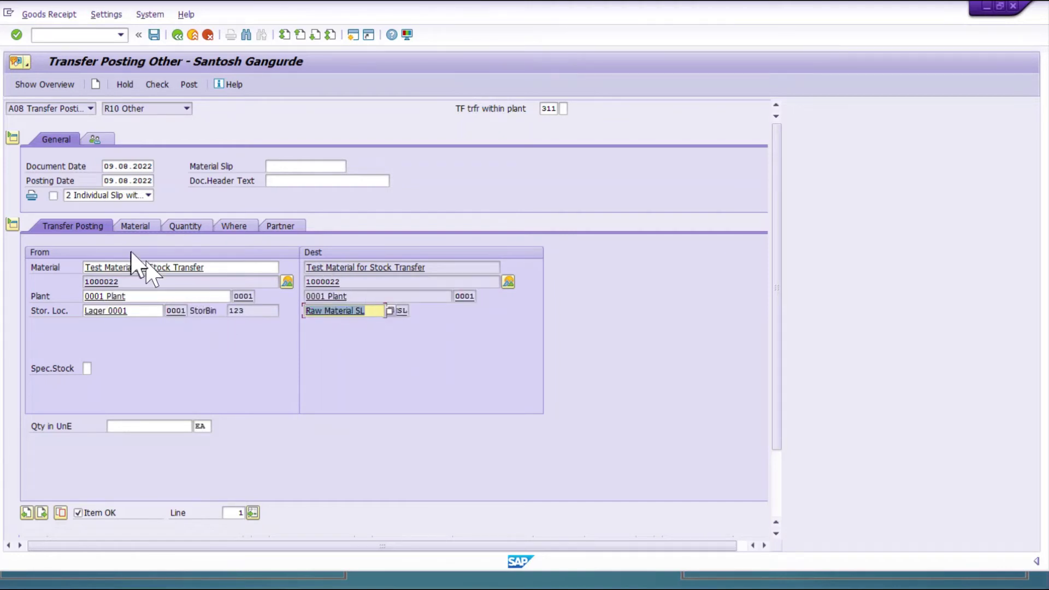
- Enter the transfer quantity in unit of entry, review the item's movement details and post the material document
click(140, 226)
click(195, 227)
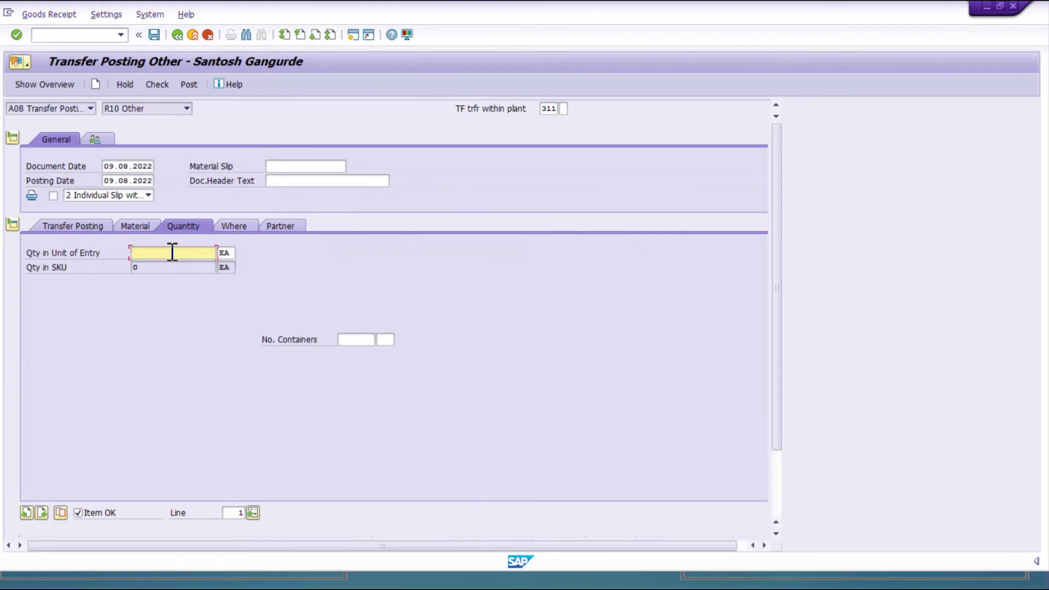
key(Return)
click(231, 226)
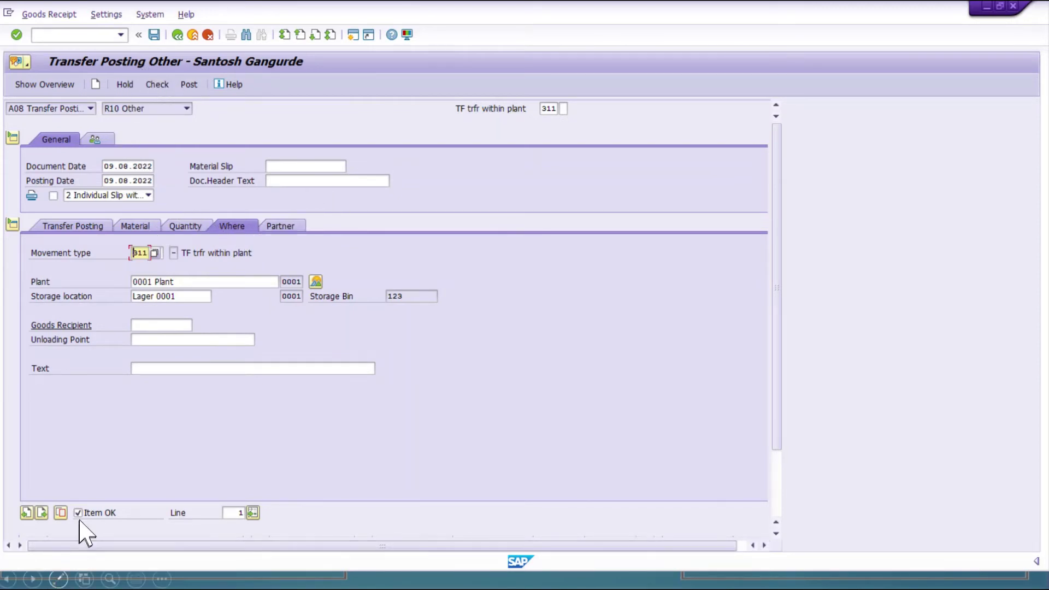
click(154, 35)
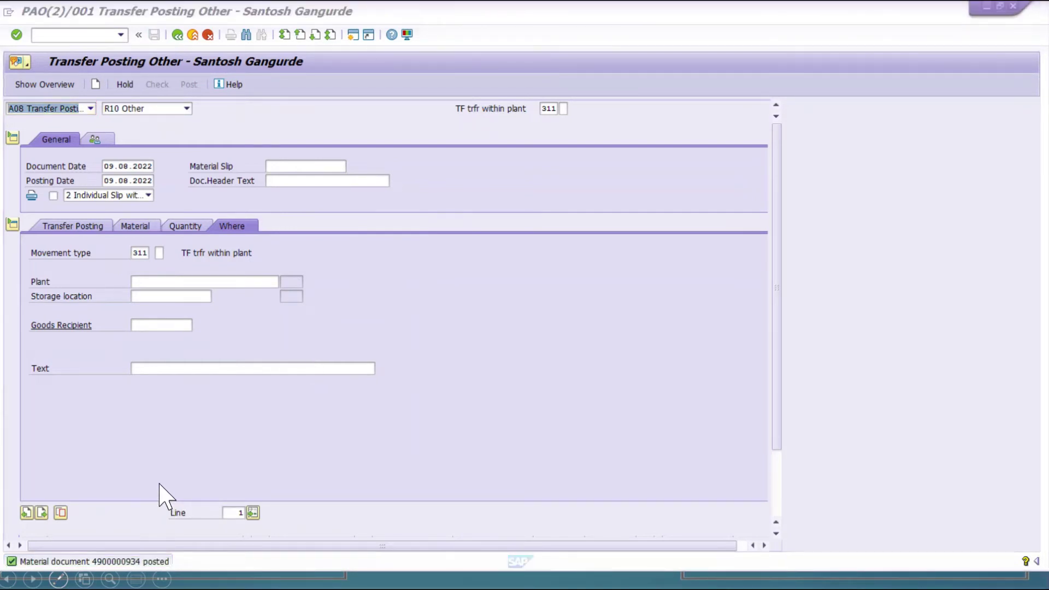
- Refresh the stock overview of material 1000022 and examine the unrestricted stock at storage location RMSL
key(alt+Tab)
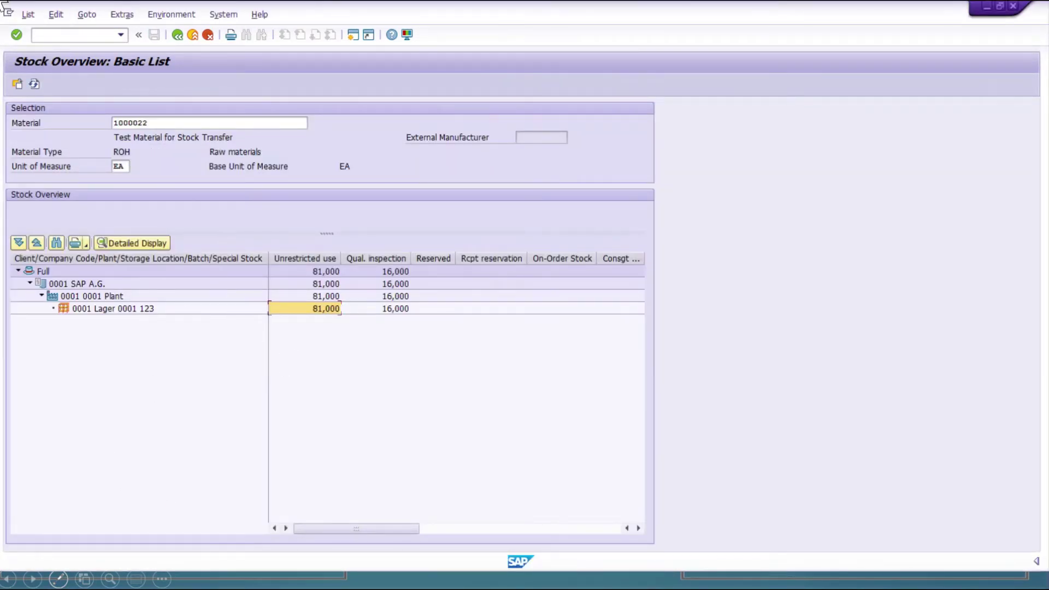
click(112, 308)
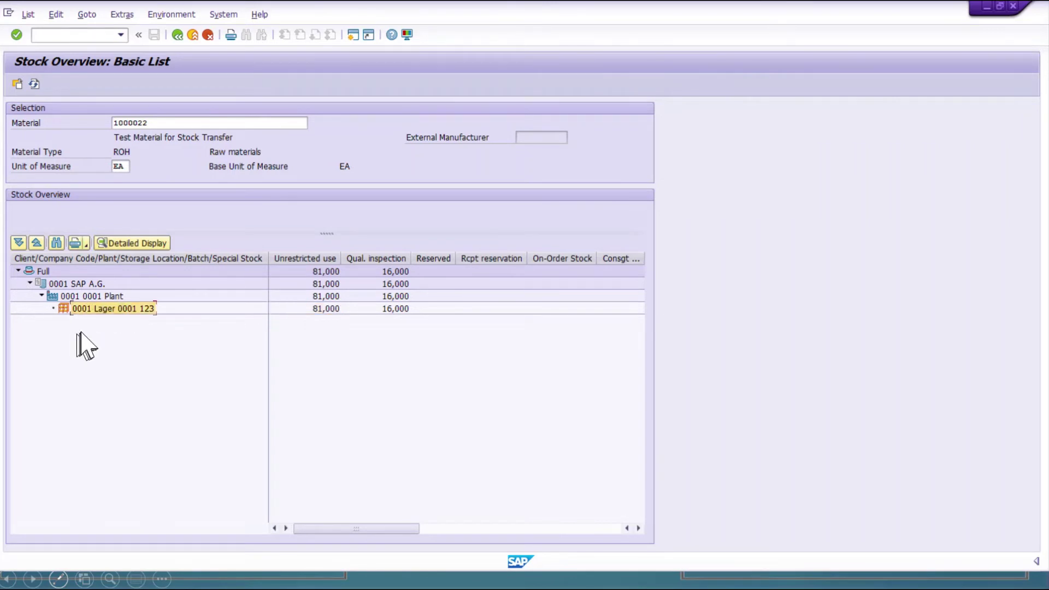
click(34, 84)
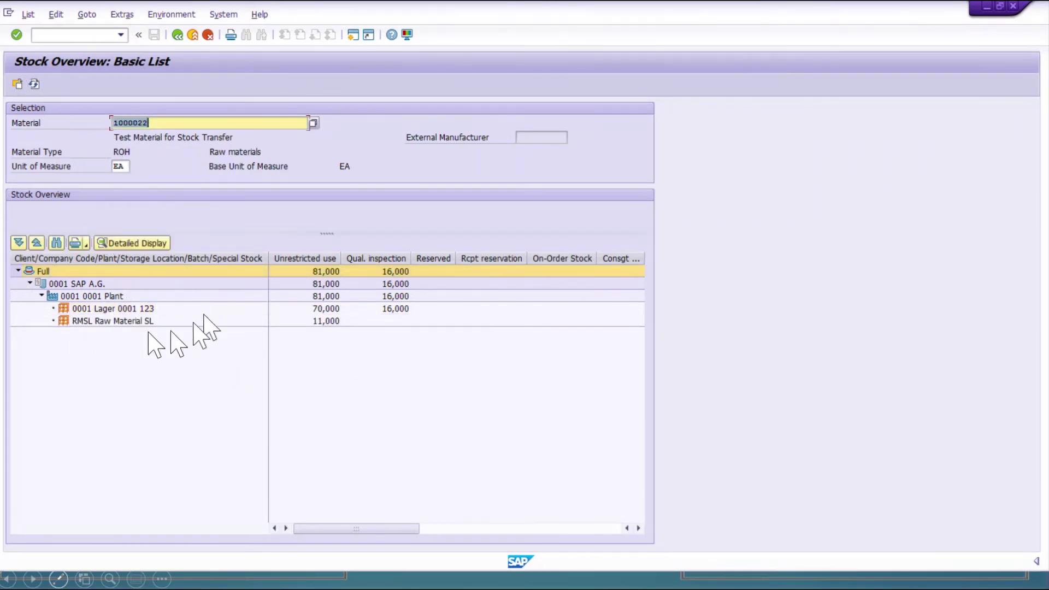
click(76, 296)
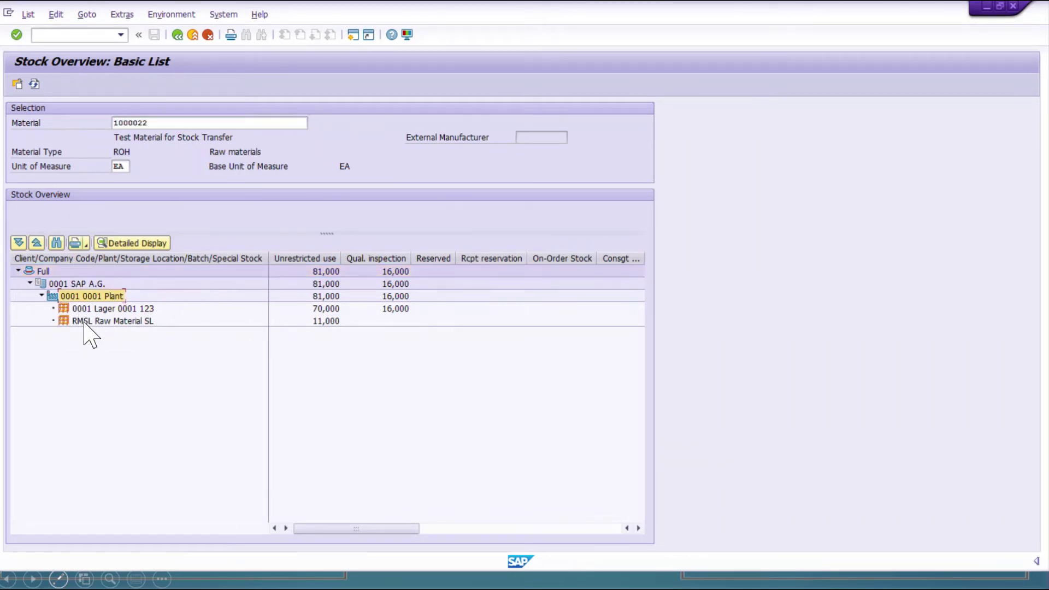
click(85, 322)
click(326, 321)
click(121, 321)
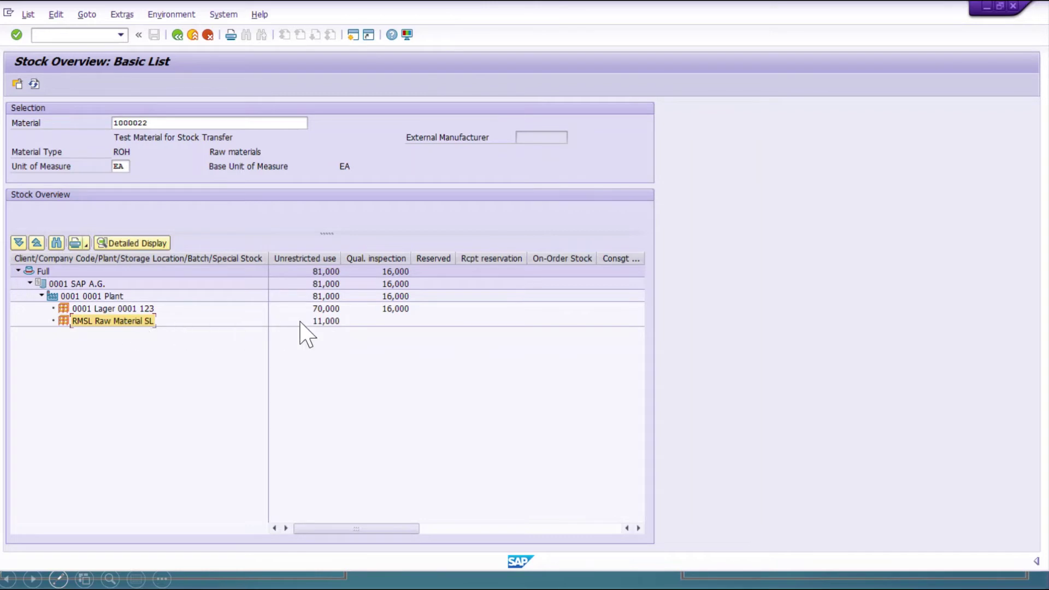
click(296, 258)
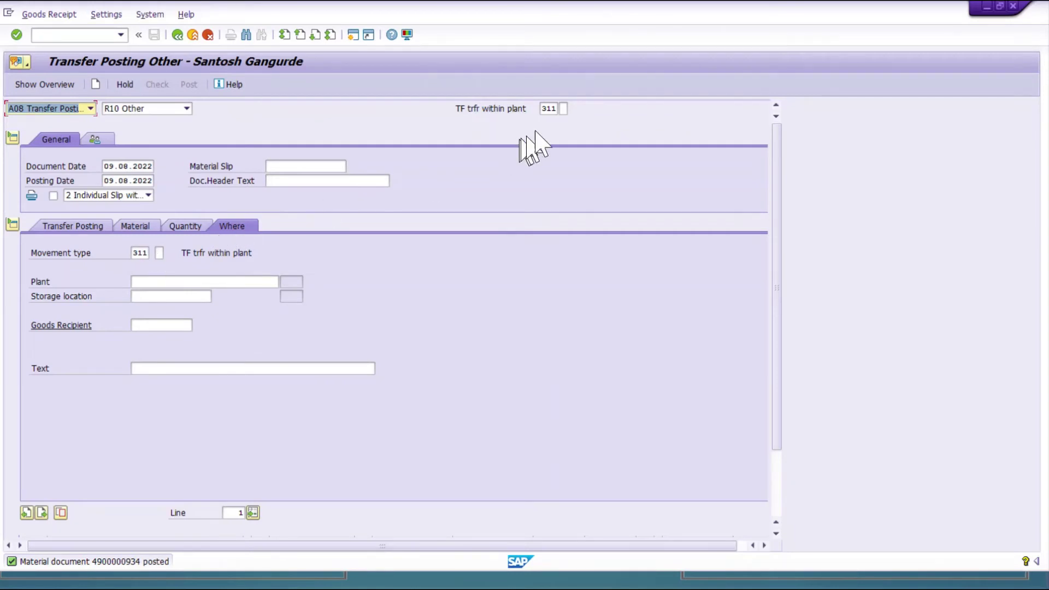
- Set the movement type of the new transfer posting to 323, quality stock transfer in plant
click(553, 108)
text(3)
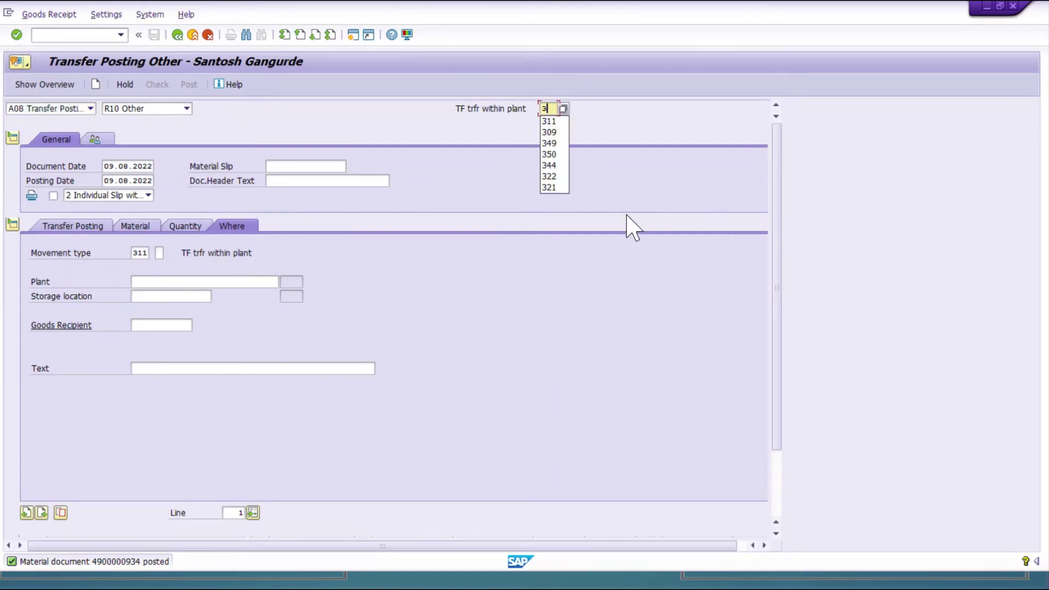
text(23)
key(Return)
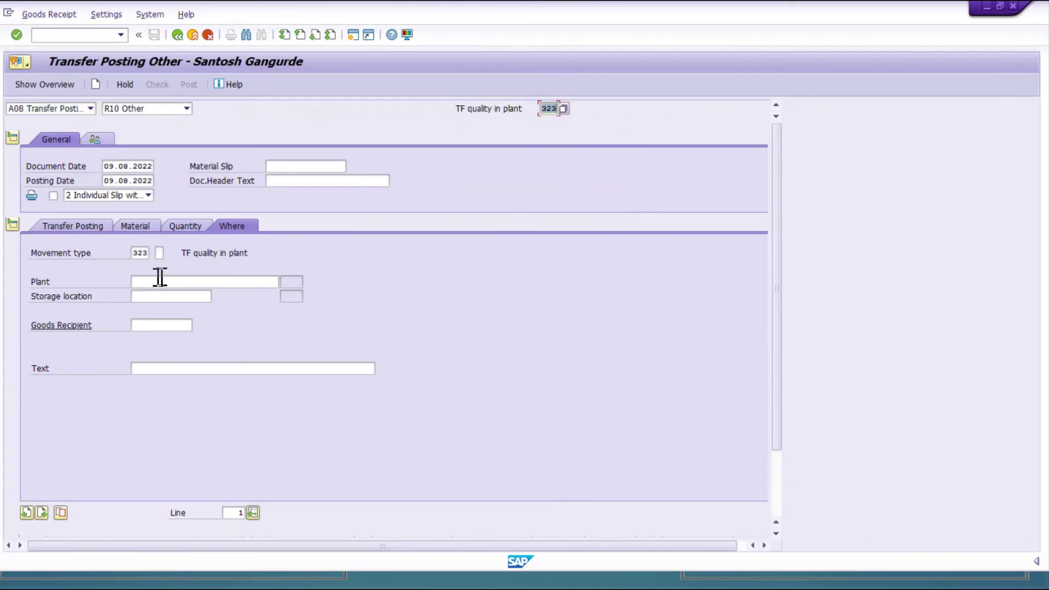
- Enter 1000022 as the source material of the quality stock transfer
click(82, 227)
click(164, 267)
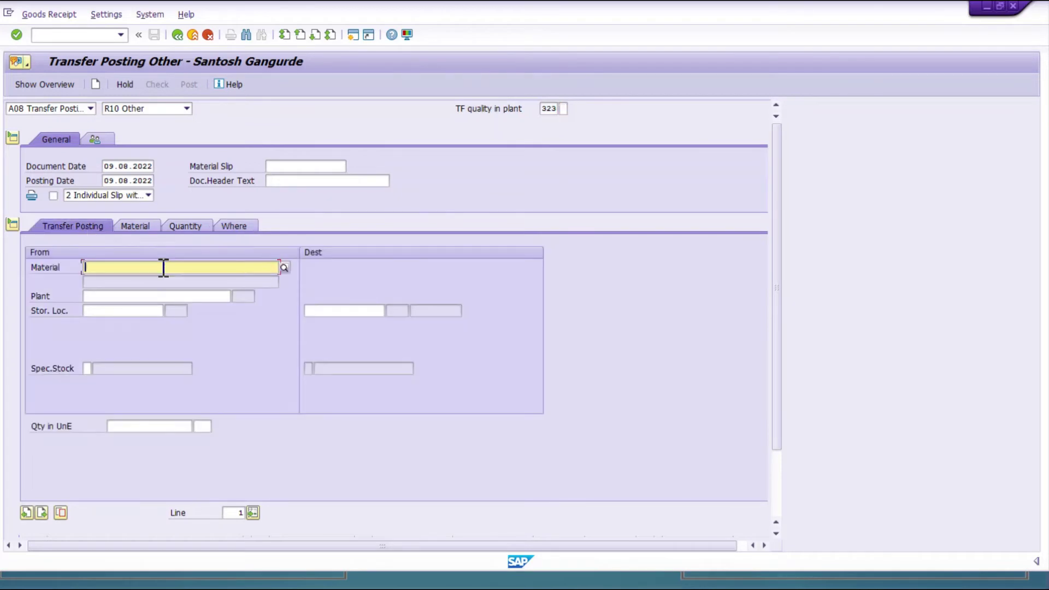
click(149, 279)
key(Return)
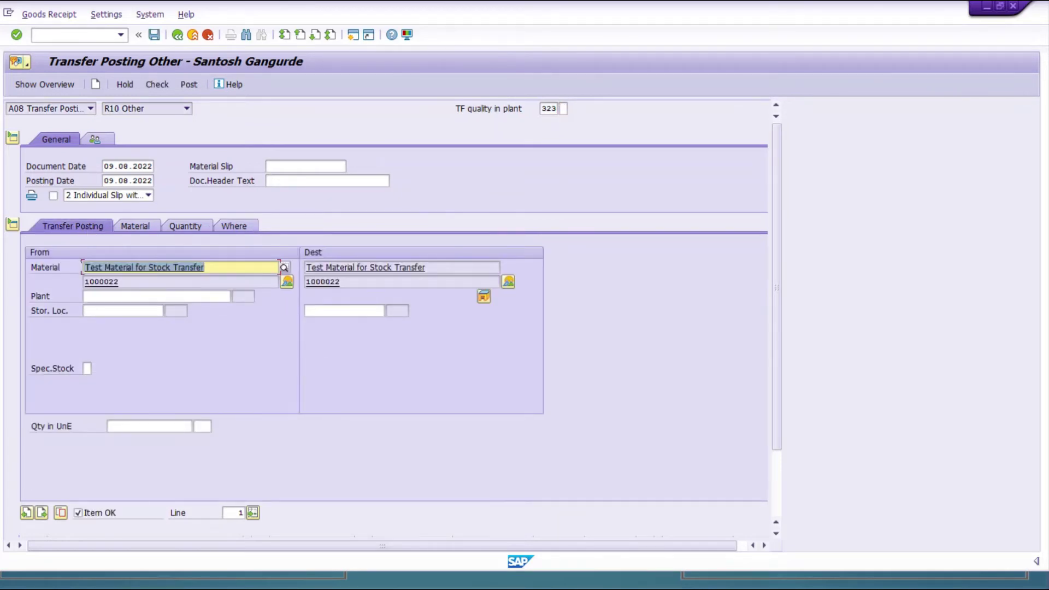
- Set source plant 0001 and storage location 0001 for the first item, with RMSL as the destination storage location
click(146, 295)
click(119, 308)
click(122, 311)
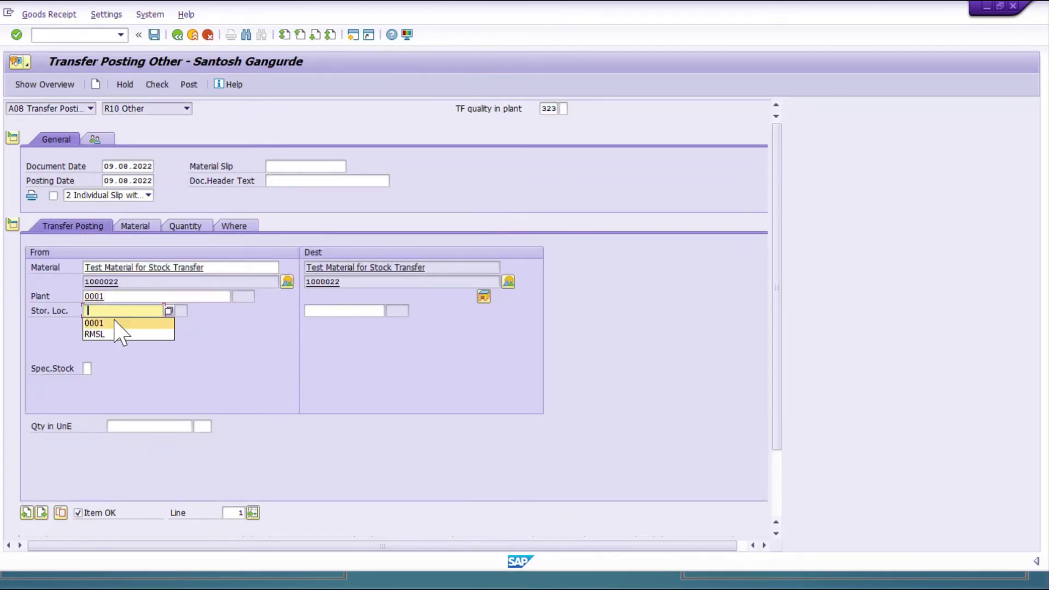
click(113, 320)
click(328, 311)
click(328, 312)
click(331, 323)
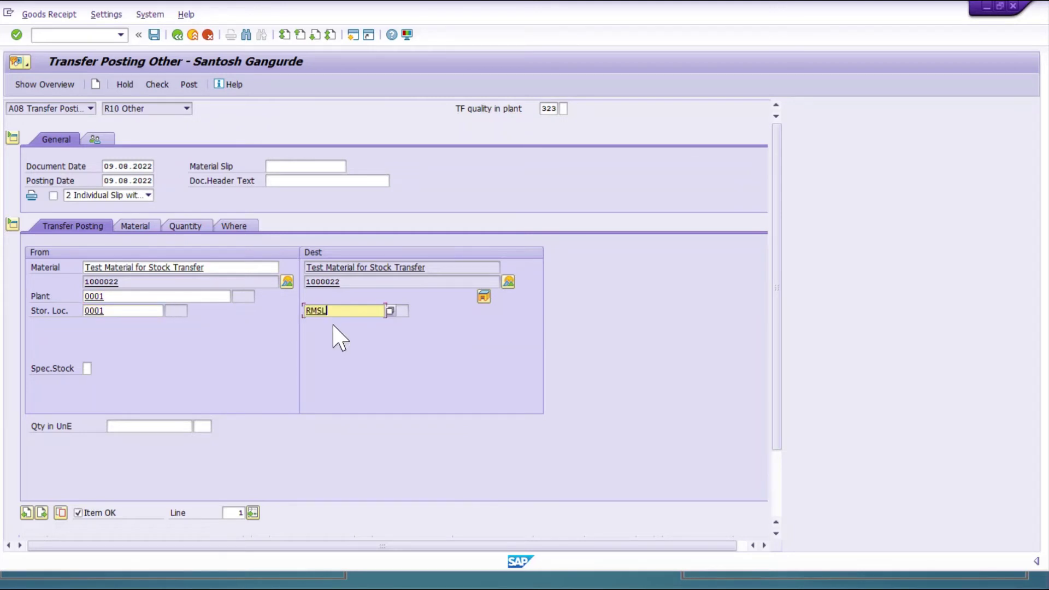
key(Return)
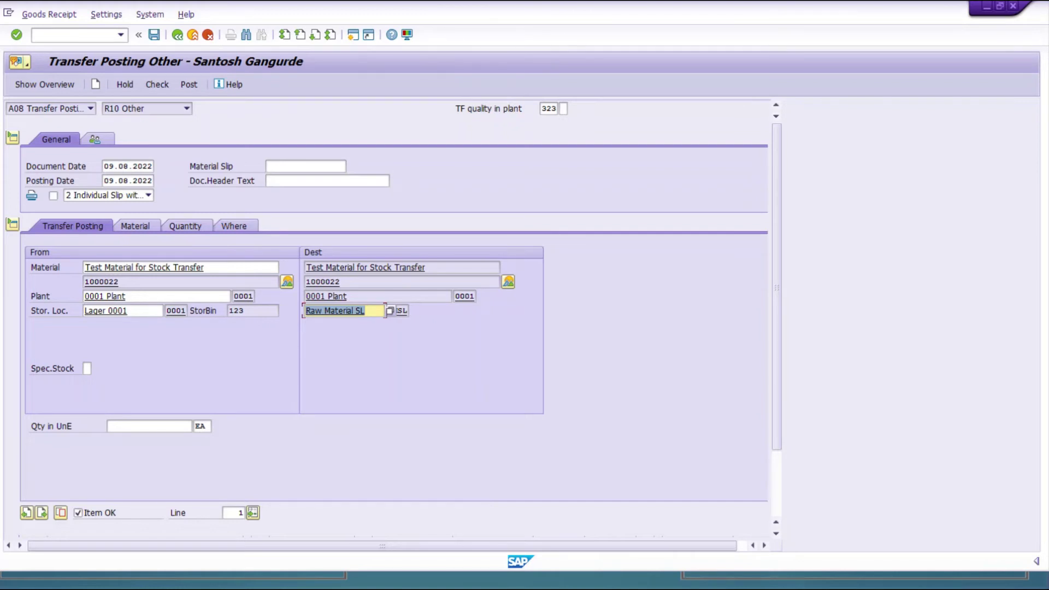
- Add a second item with source material 1000022, plant 0001 and storage location 0001
click(42, 512)
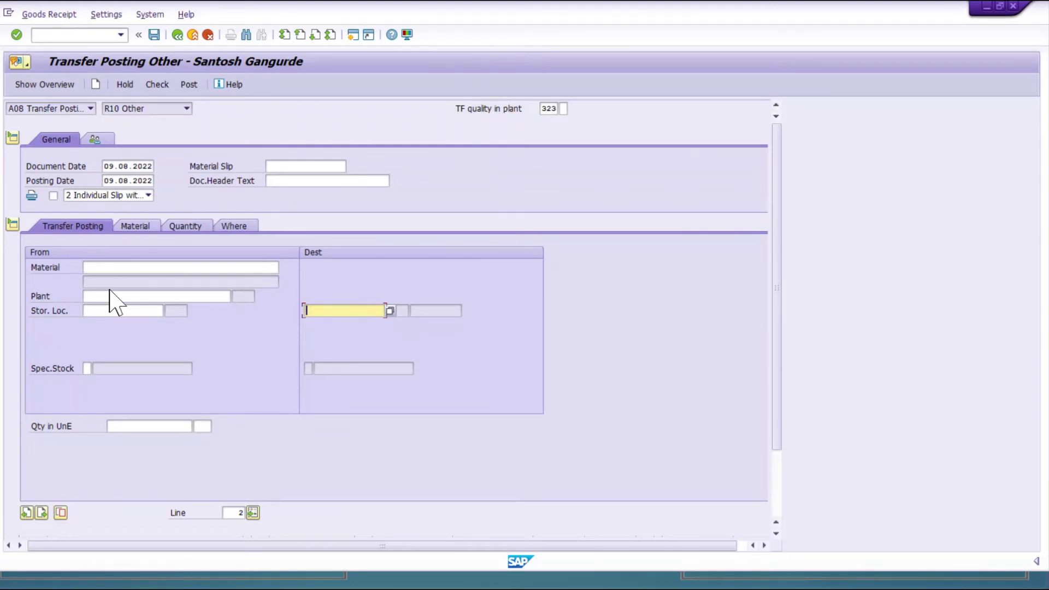
click(125, 267)
click(117, 279)
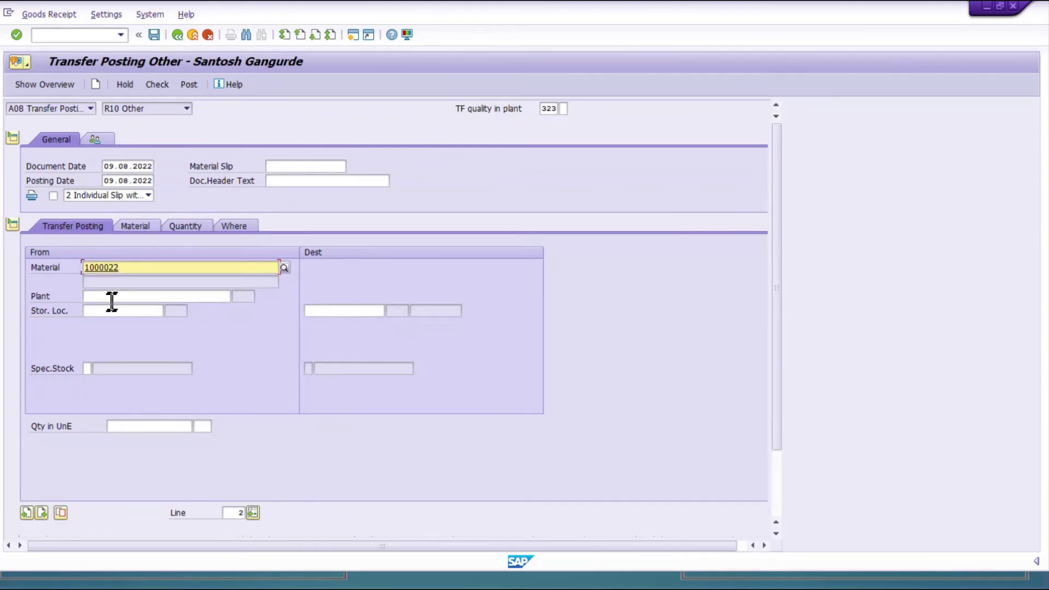
click(112, 298)
click(111, 307)
click(111, 310)
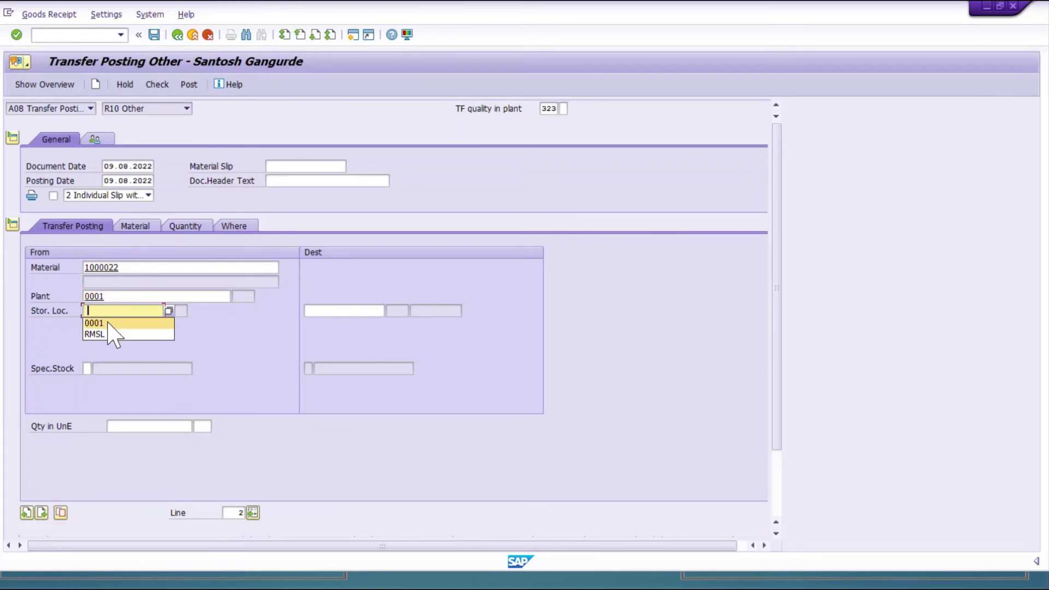
click(107, 323)
- Enter material 1000022 in the second item's material details and set its quantity in unit of entry to 5
click(132, 226)
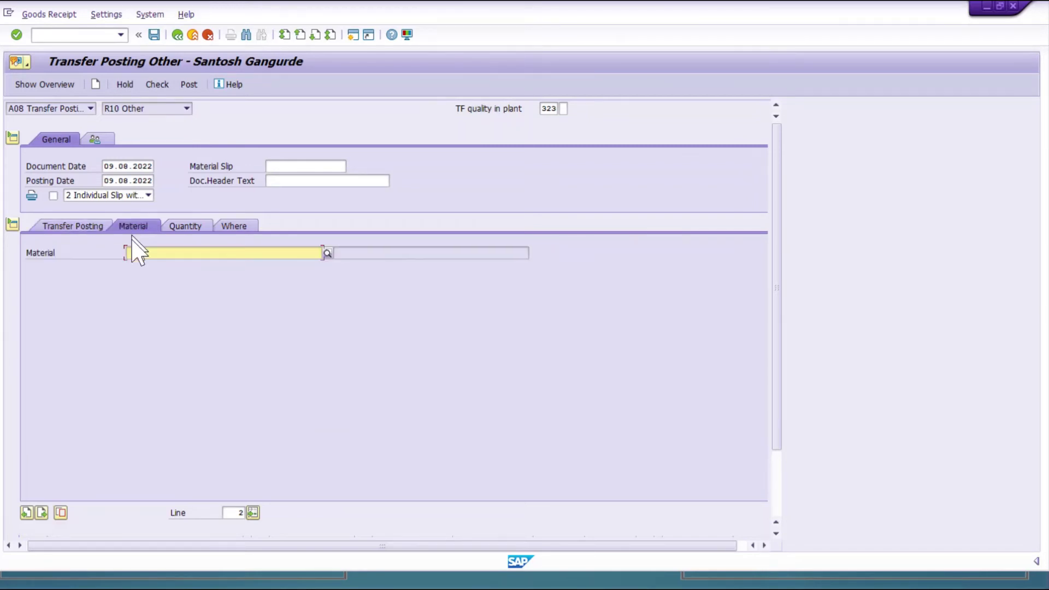
click(175, 251)
click(166, 276)
click(185, 226)
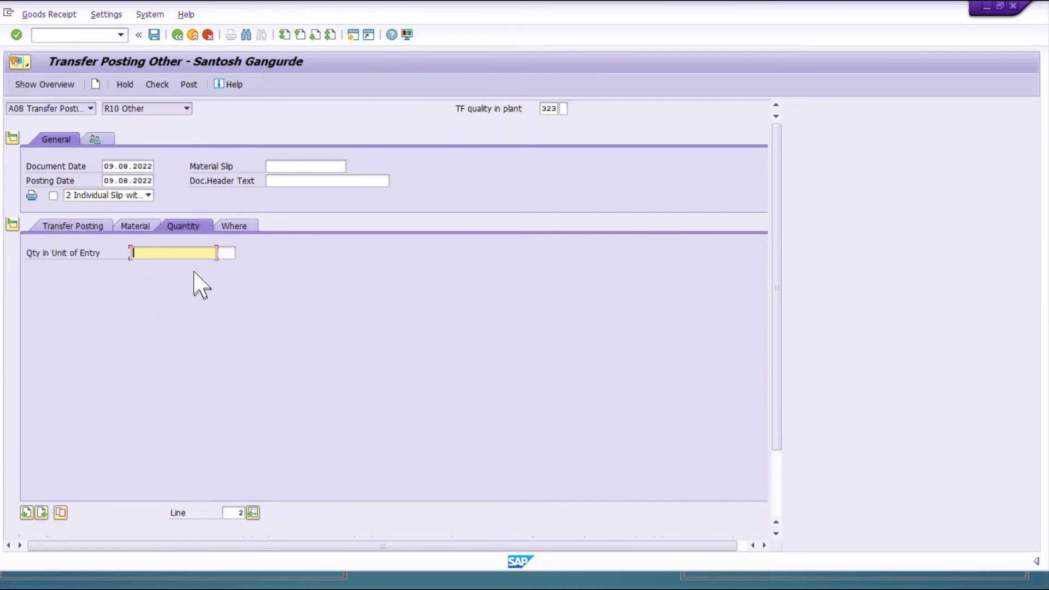
click(185, 255)
click(146, 309)
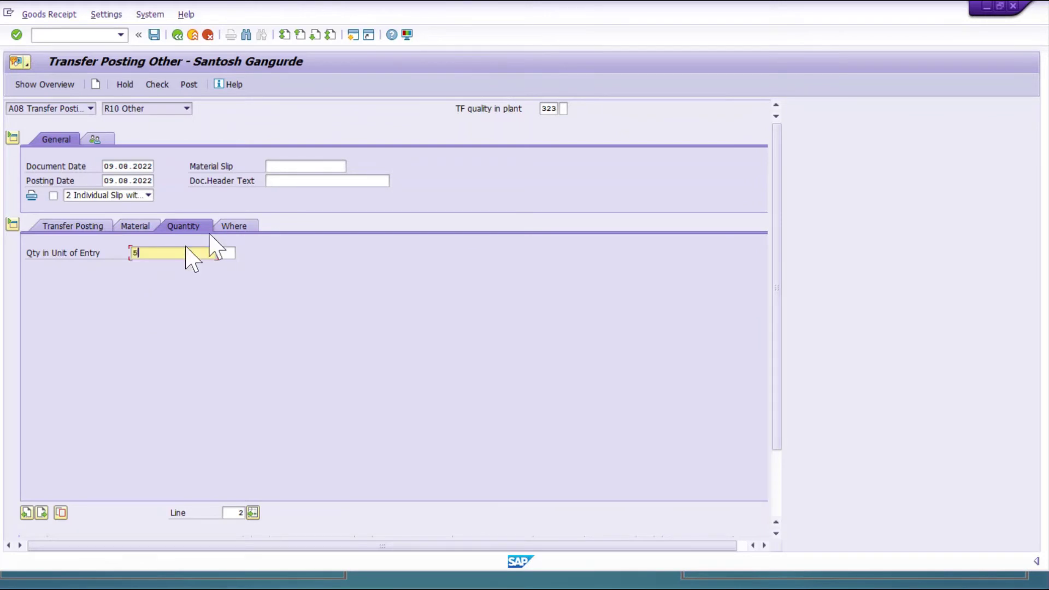
- Set the second item's plant to 0001 and its storage location to RMSL in the movement details
click(245, 225)
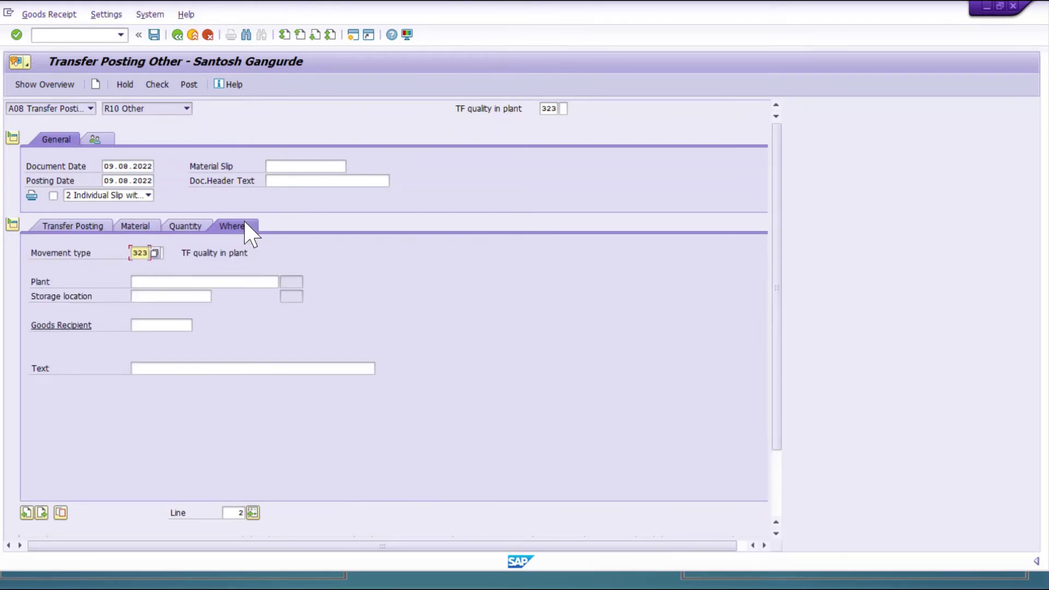
click(160, 276)
click(154, 291)
click(141, 295)
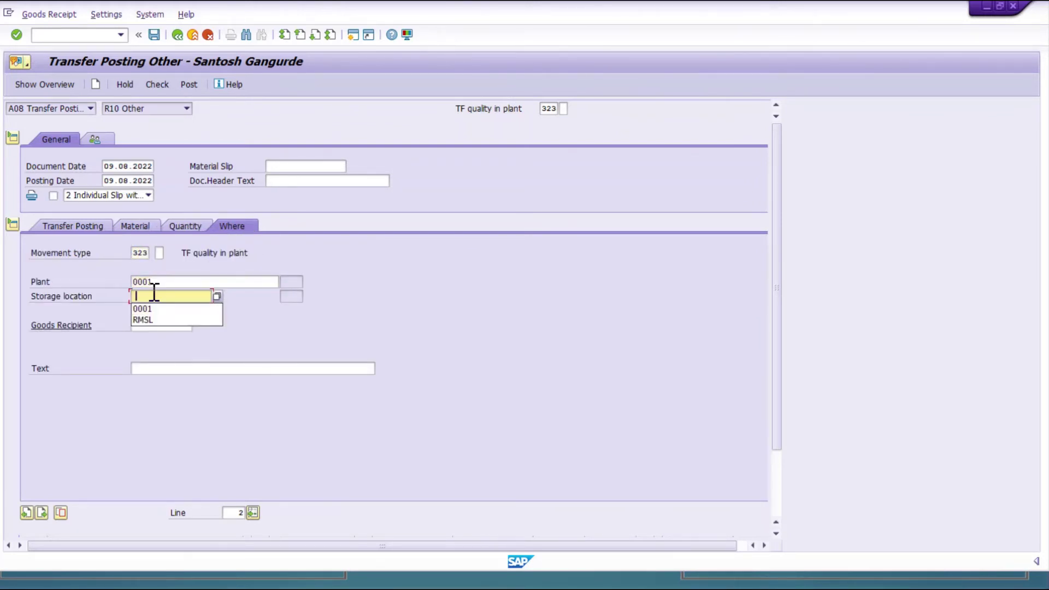
click(155, 320)
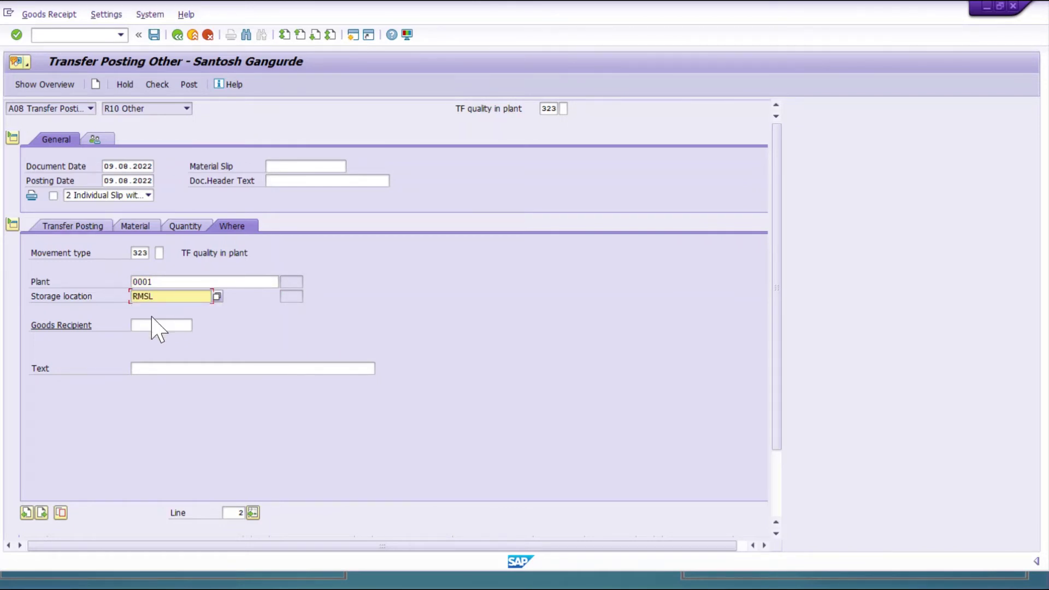
key(Return)
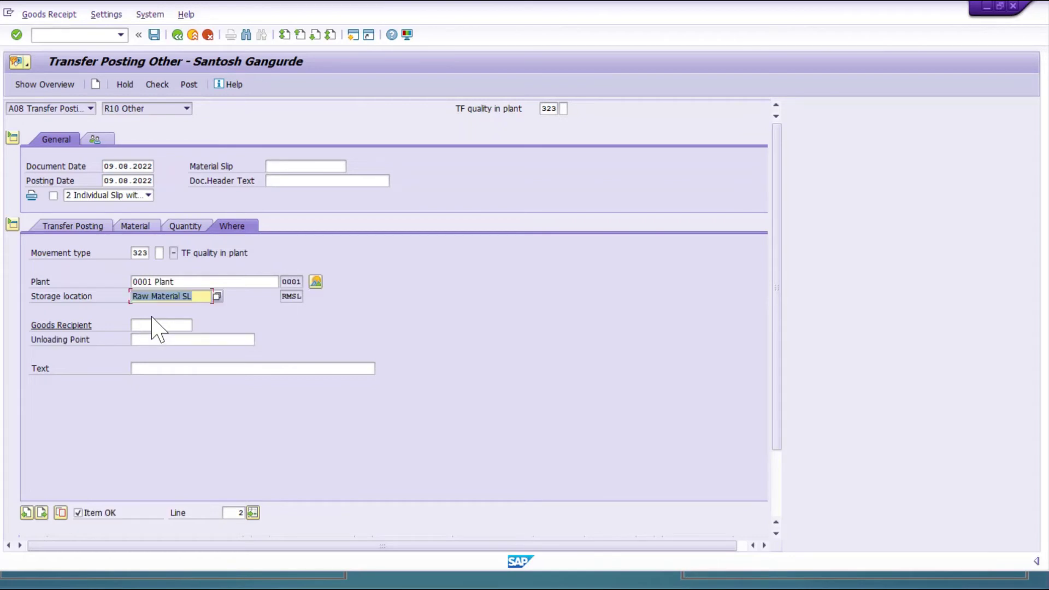
- Check the second item's source and destination plants and set its movement type to 321
click(85, 228)
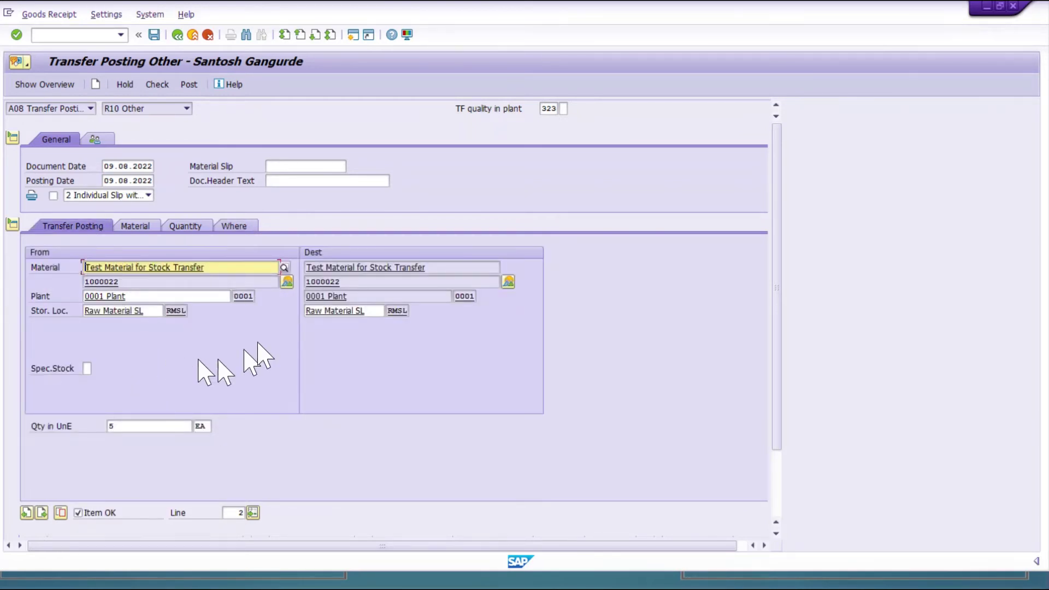
click(140, 296)
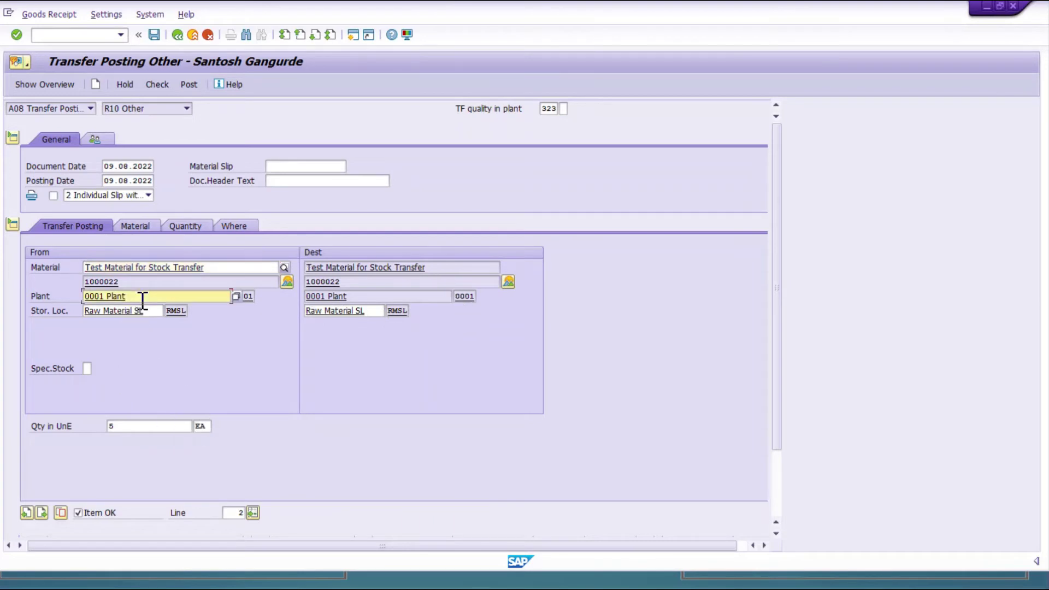
drag(453, 295, 306, 295)
click(306, 296)
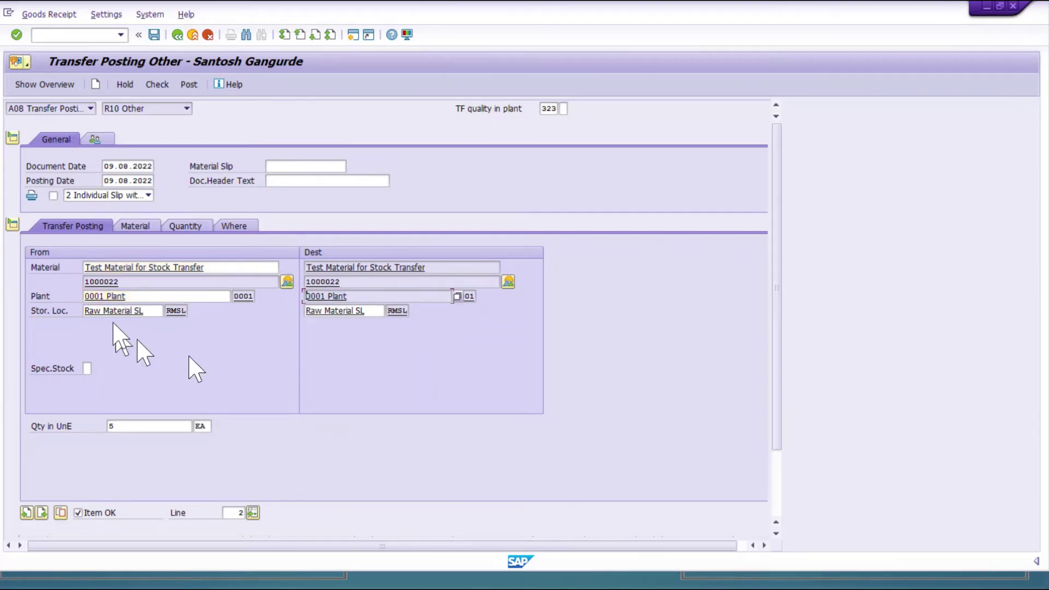
click(229, 226)
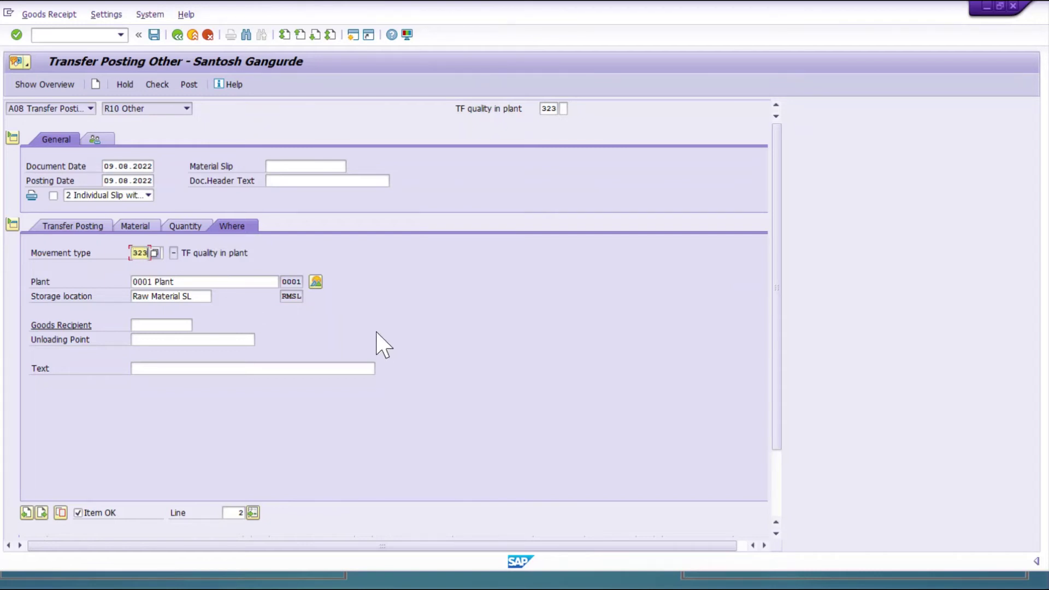
key(BackSpace)
text(1)
key(Return)
- Examine the second item's material, quantity, source and destination data and the description of its movement type
click(200, 232)
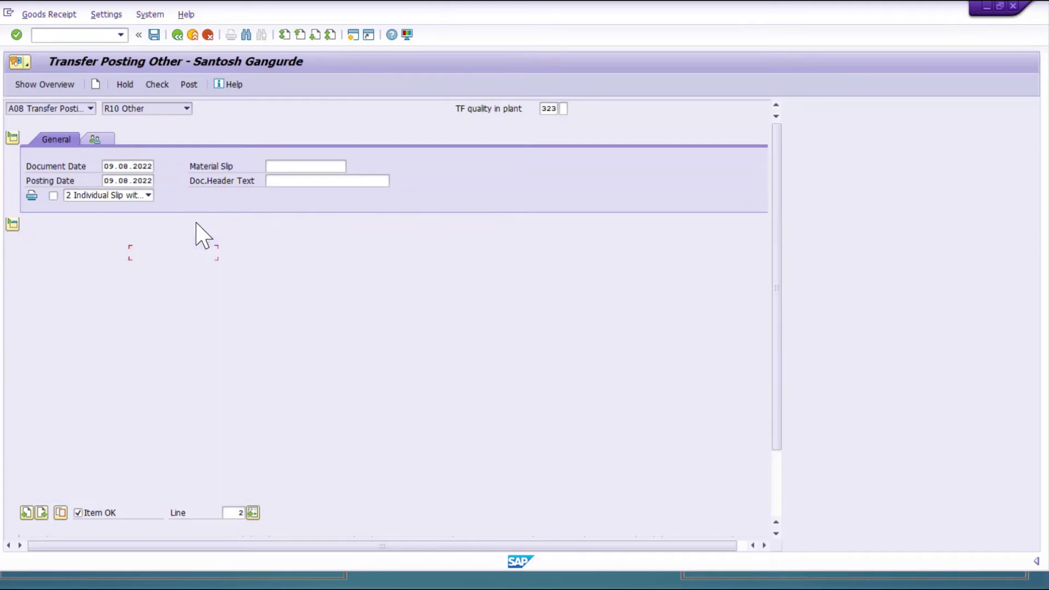
click(137, 227)
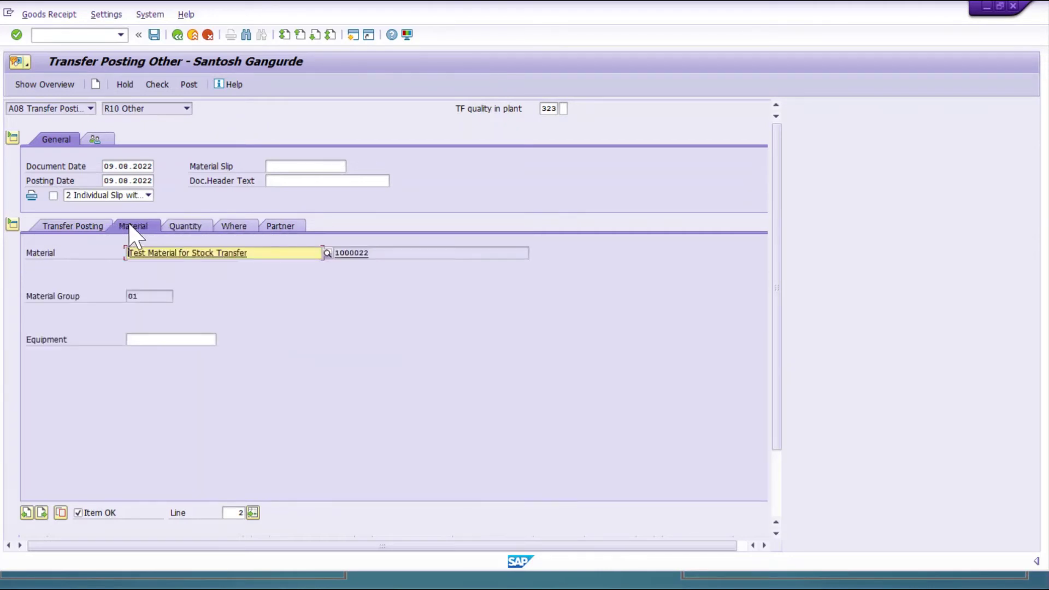
click(94, 229)
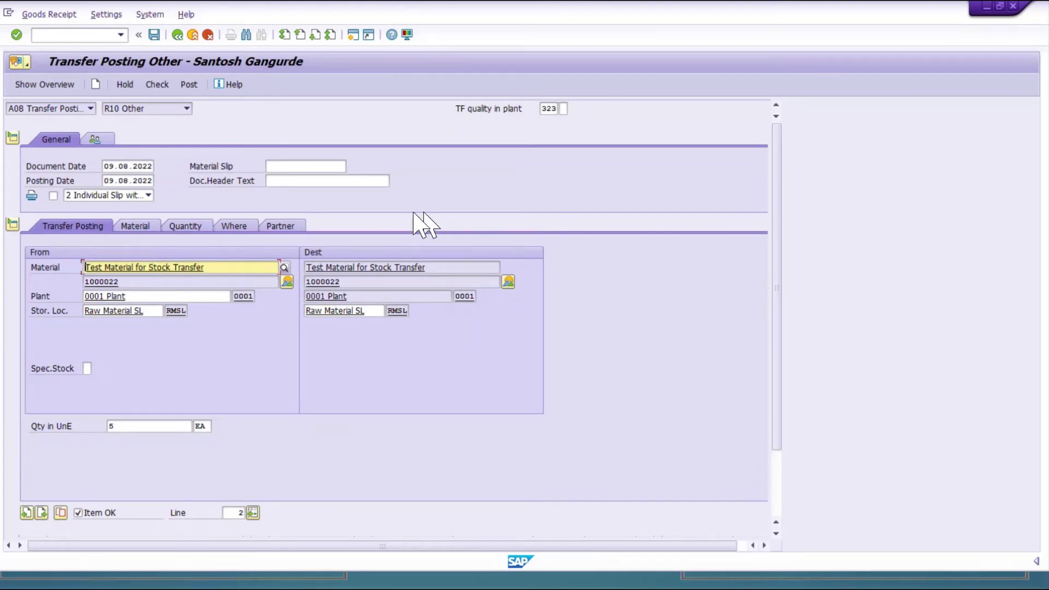
click(145, 226)
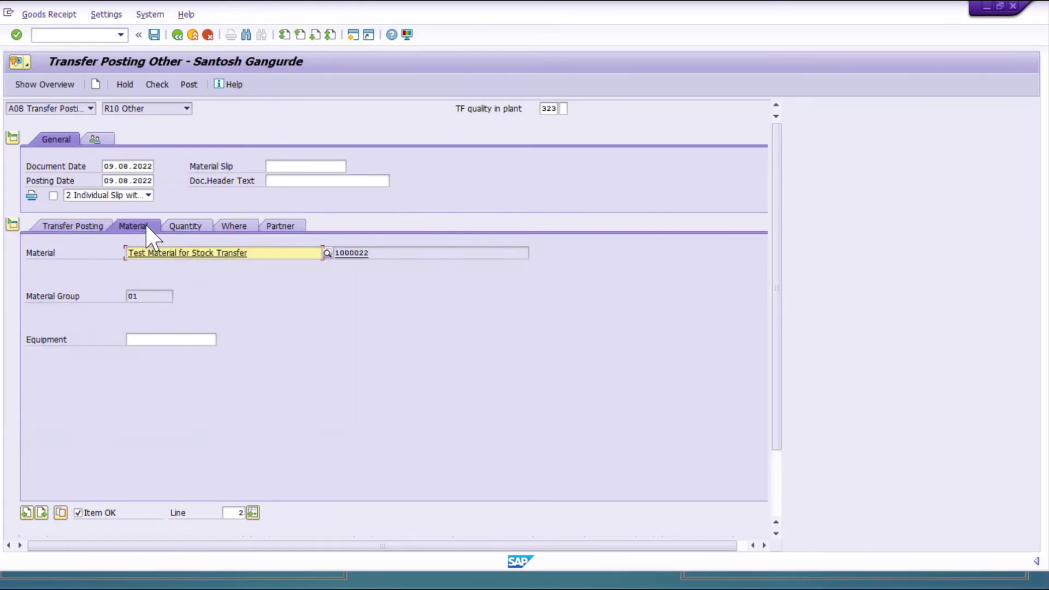
click(191, 228)
click(239, 228)
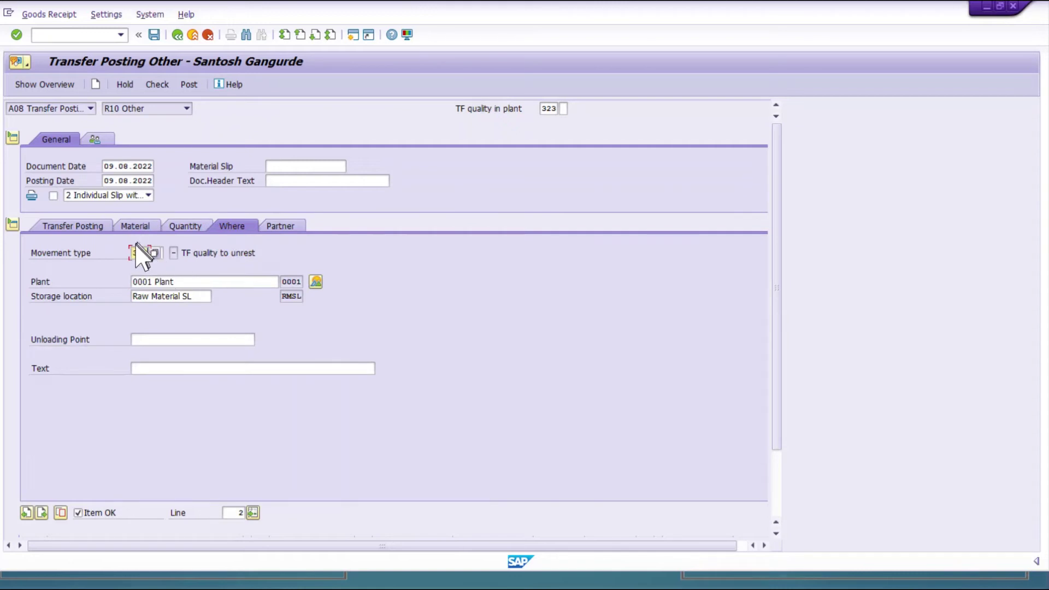
click(261, 256)
drag(260, 256, 191, 254)
click(190, 254)
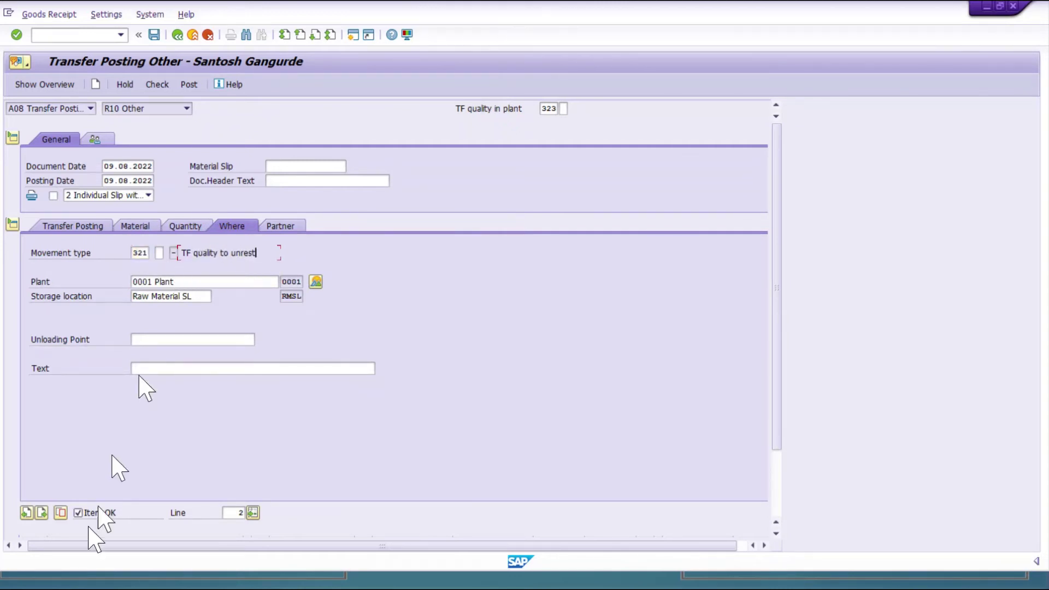
- Review the first item's movement type description, try to post the two-item transfer and close the message log
click(26, 512)
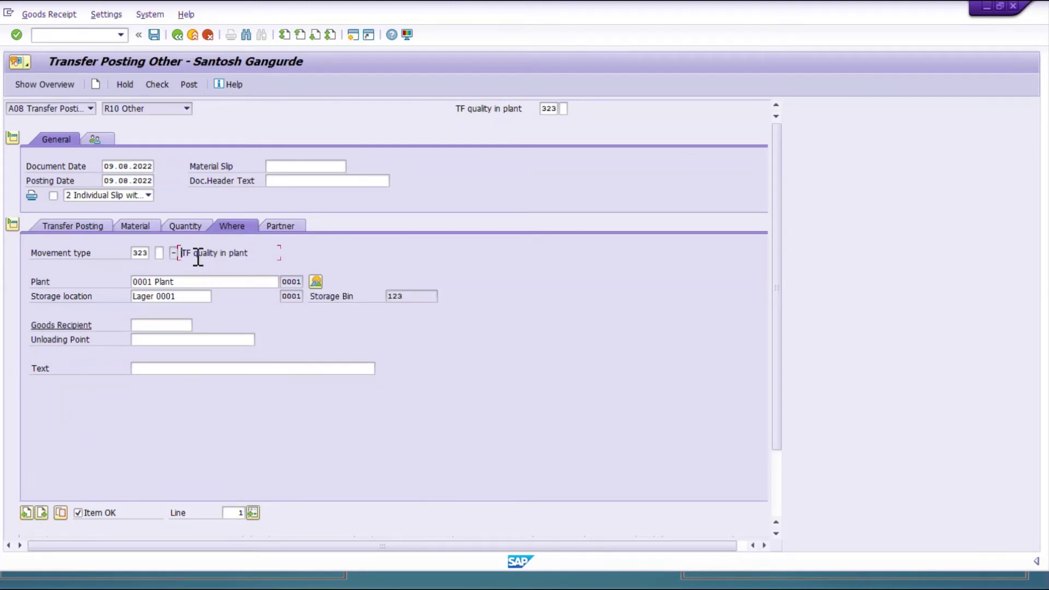
drag(198, 253, 259, 251)
click(154, 35)
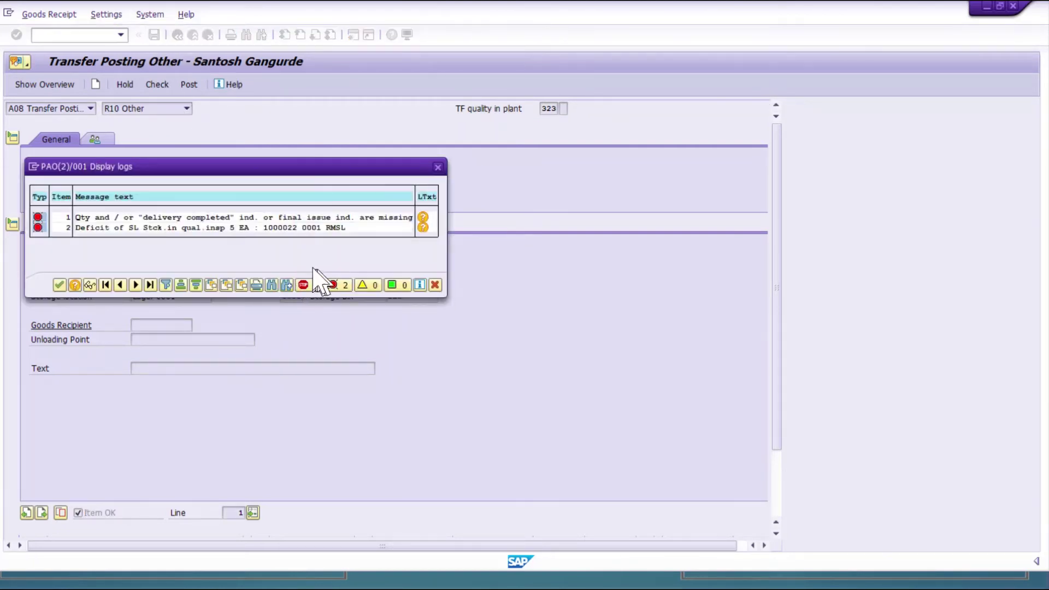
click(438, 167)
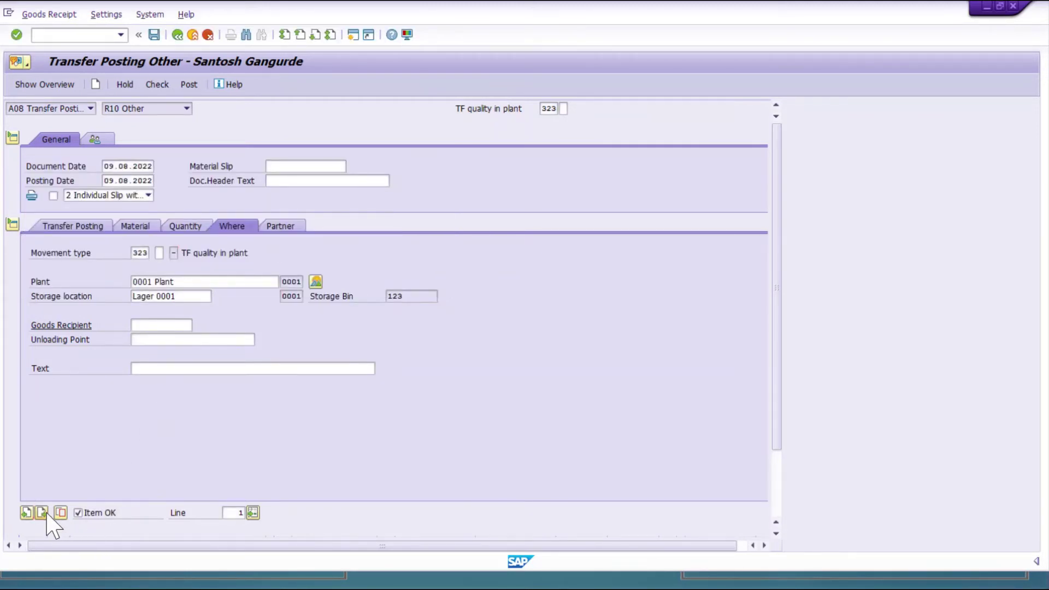
- Check the document and examine the first item's movement type, material, source and destination storage locations and quantity
click(43, 512)
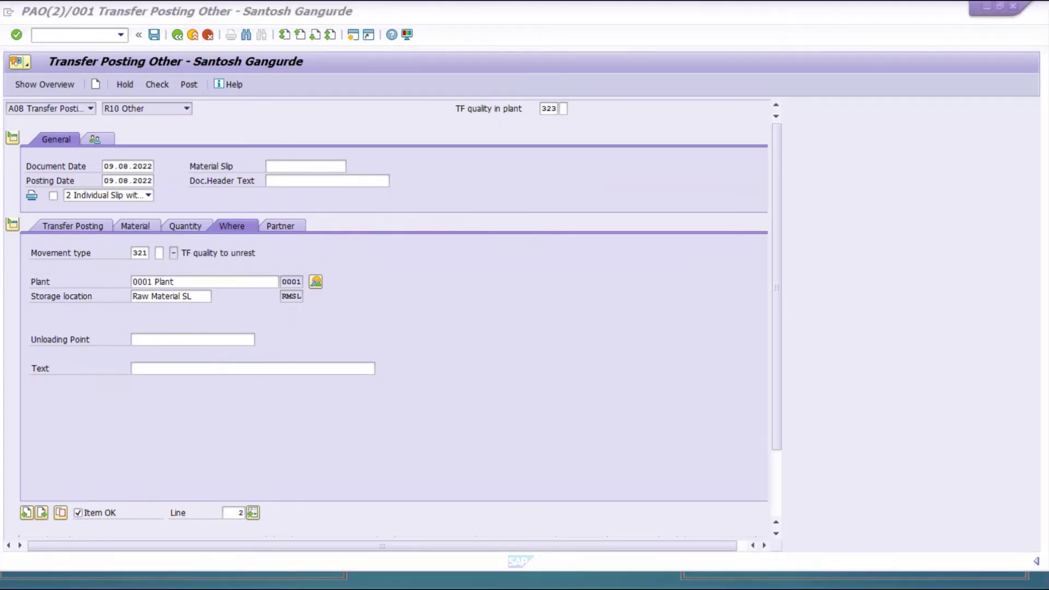
key(F7)
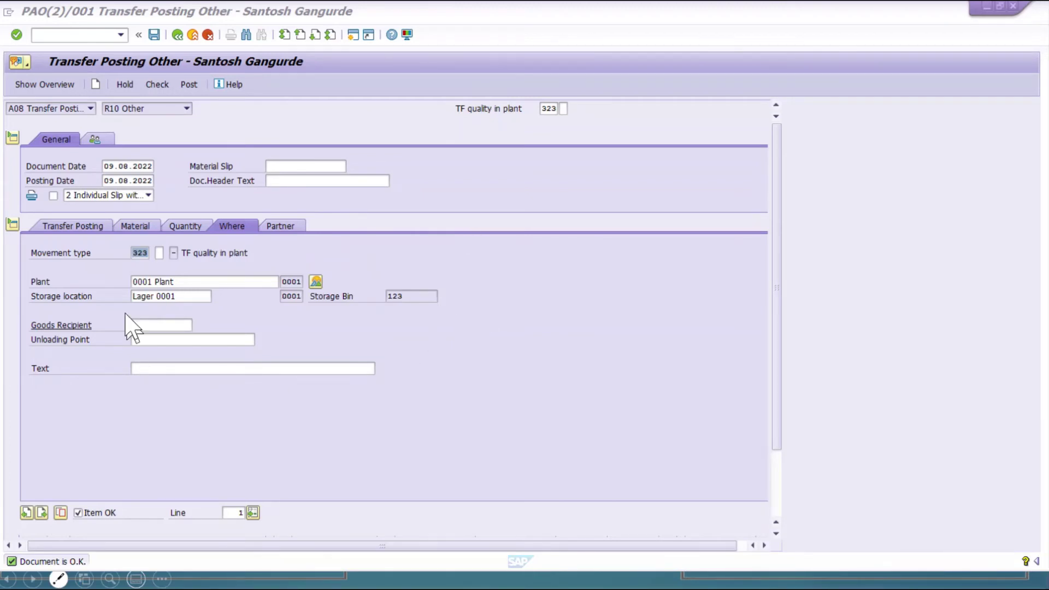
click(62, 225)
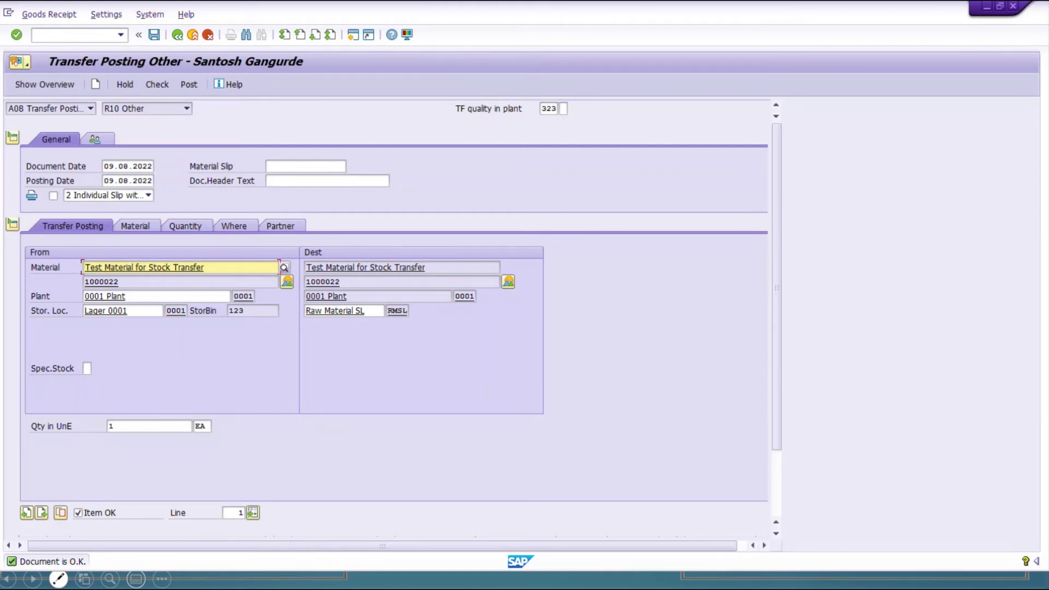
click(548, 108)
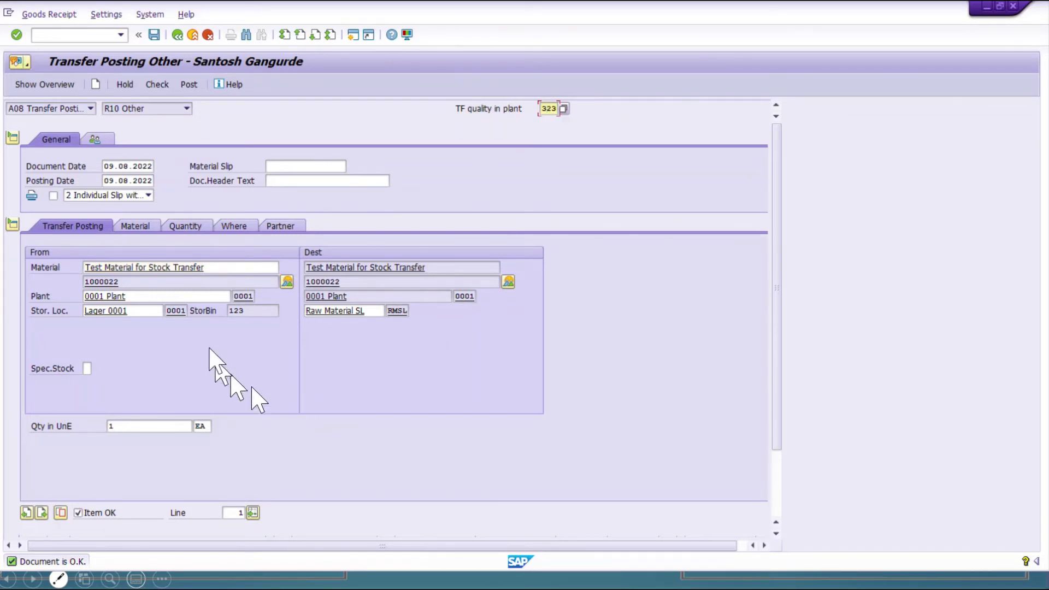
click(127, 282)
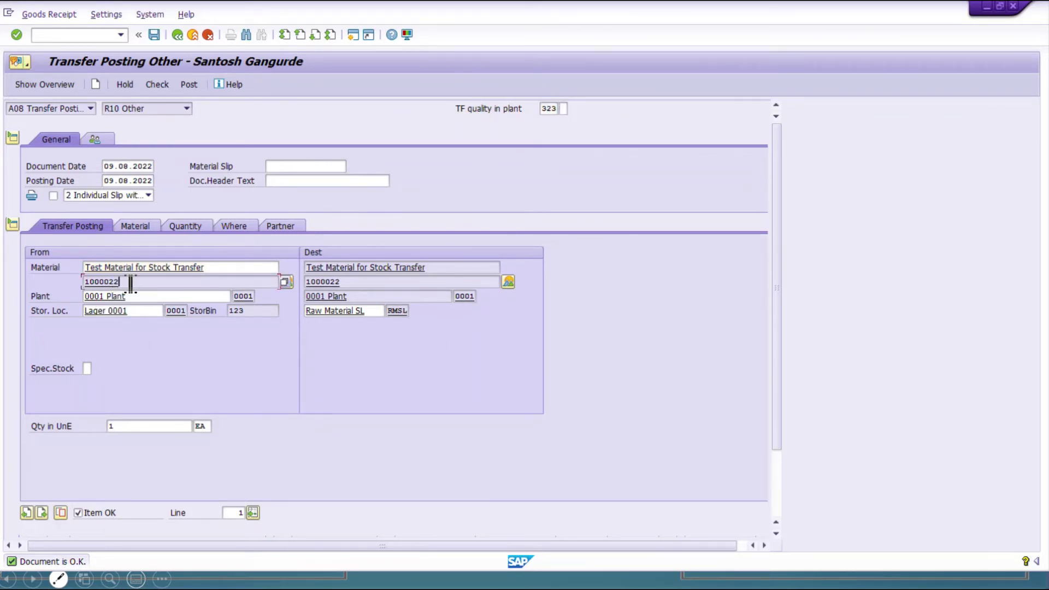
click(174, 310)
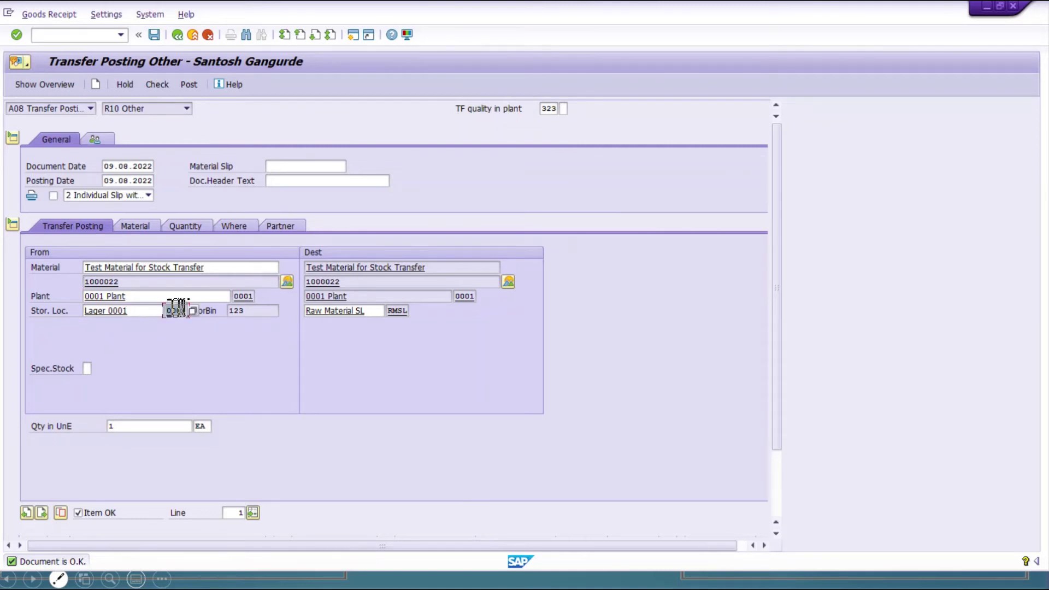
double_click(390, 310)
click(413, 311)
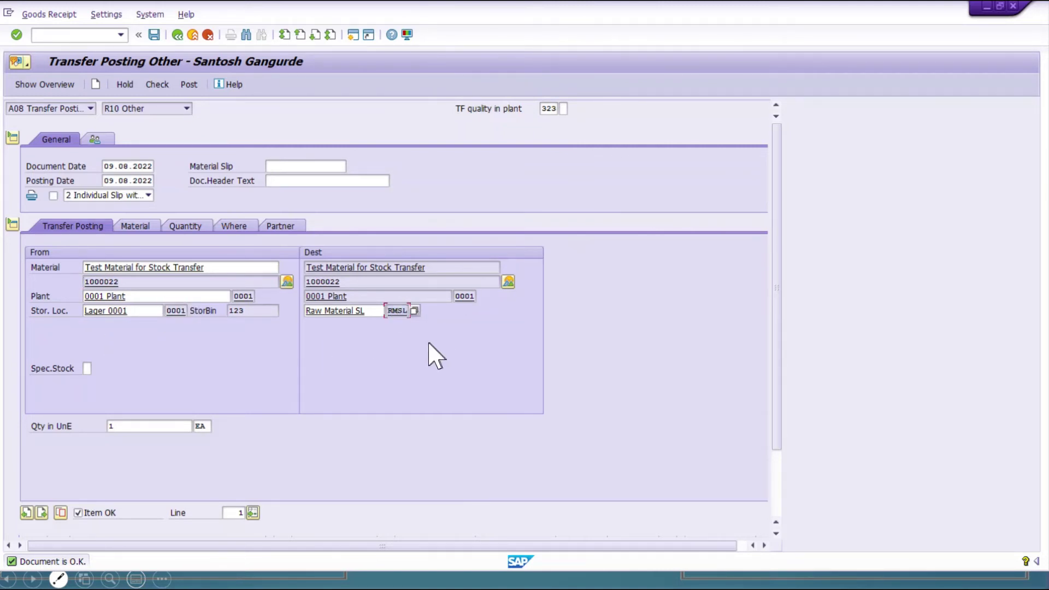
click(148, 424)
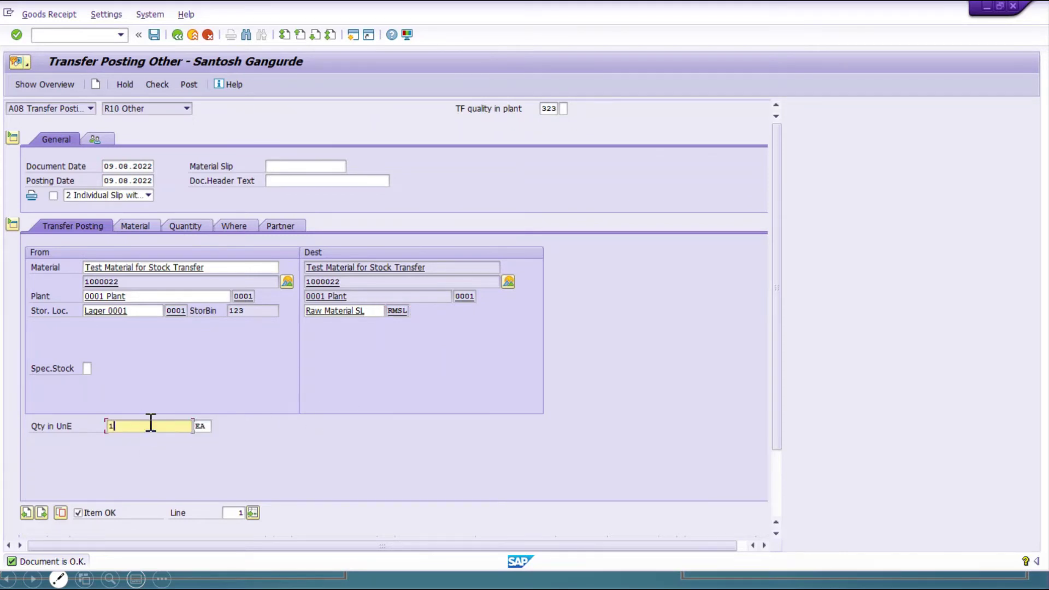
click(137, 228)
click(186, 226)
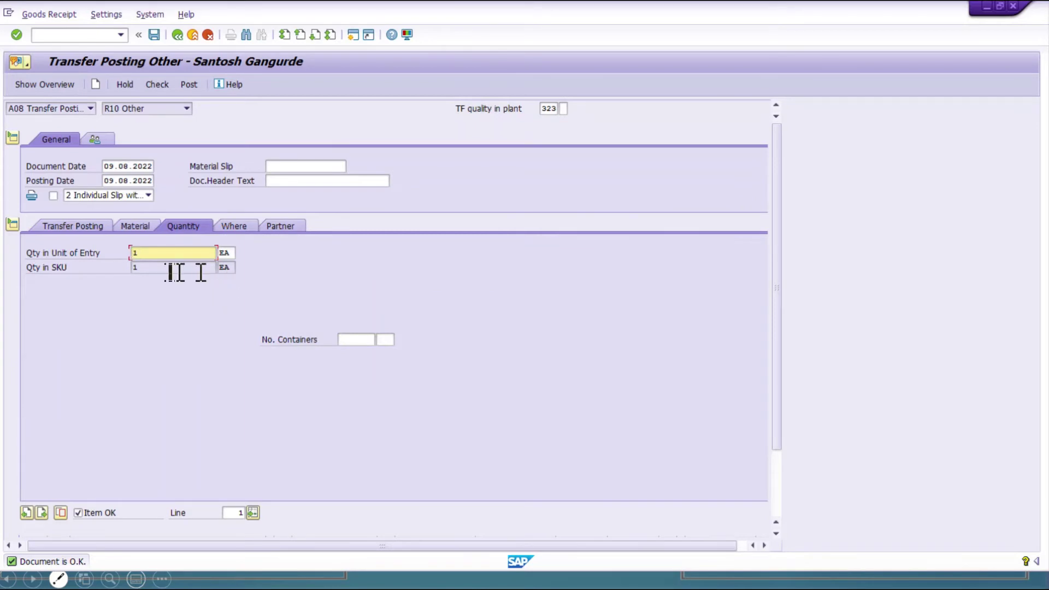
- Compare the movement type descriptions and storage locations of the first and second items
click(232, 226)
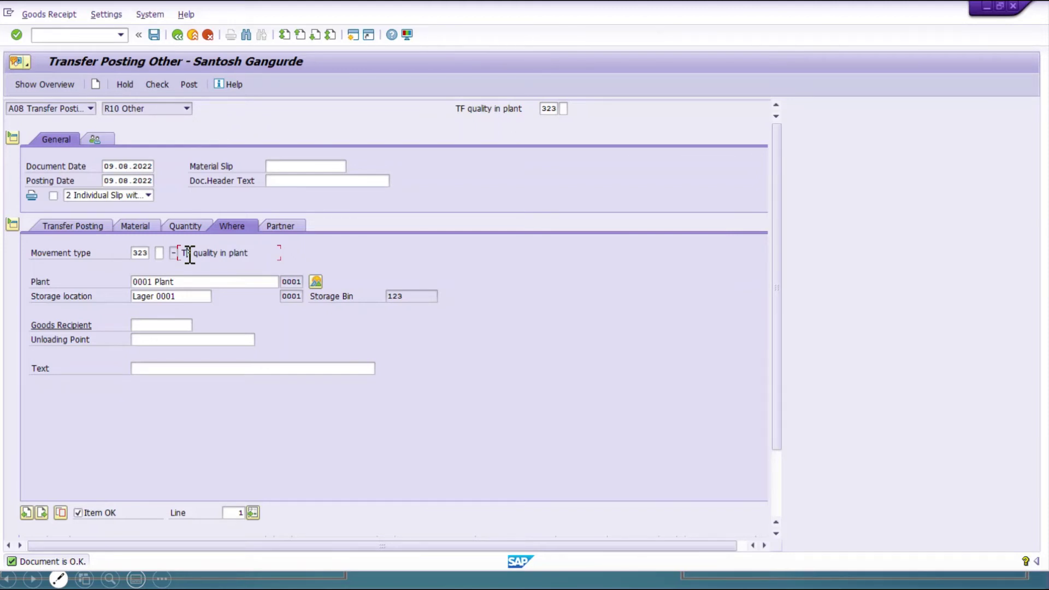
click(42, 512)
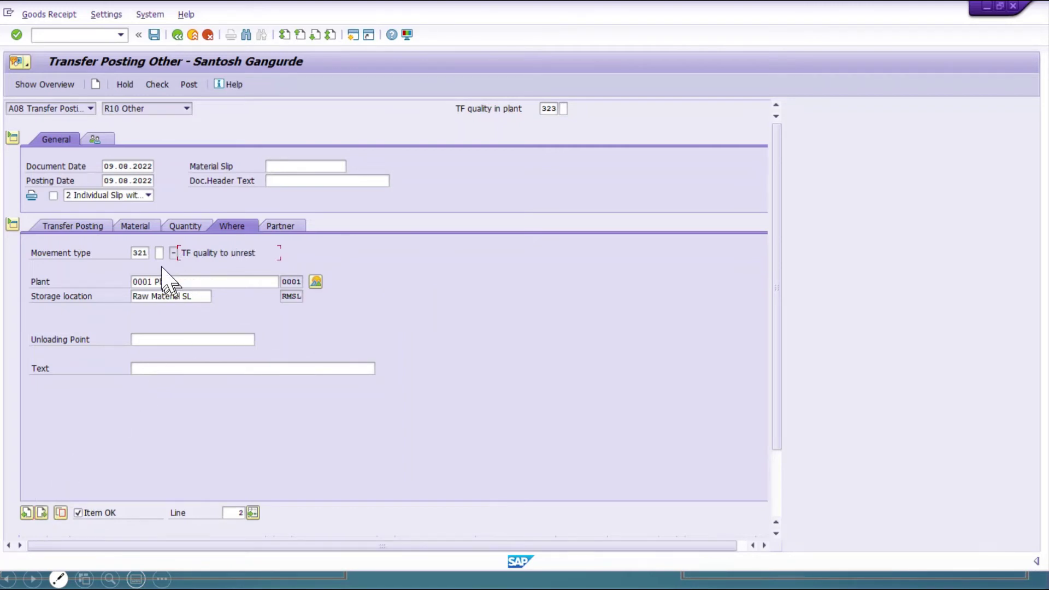
drag(192, 253, 255, 255)
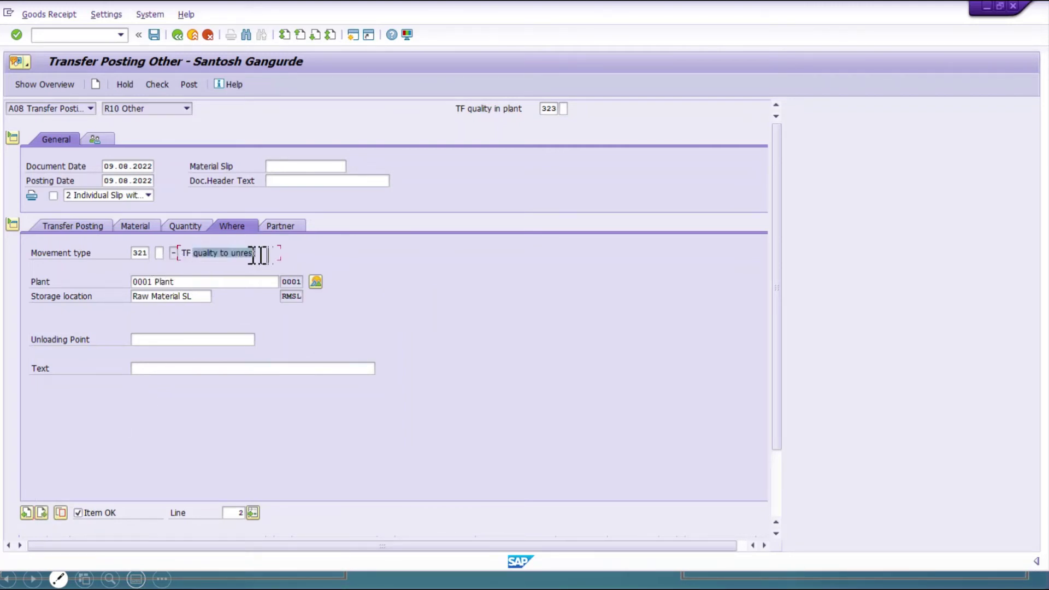
click(256, 252)
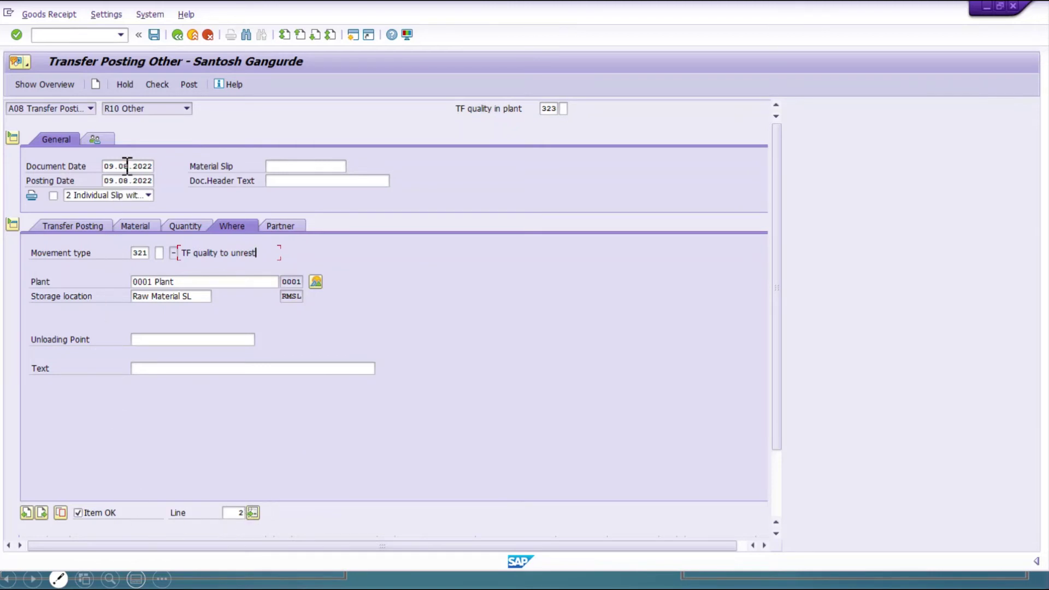
- Check the document, review the second item's transfer data and post the two-item stock transfer
click(159, 85)
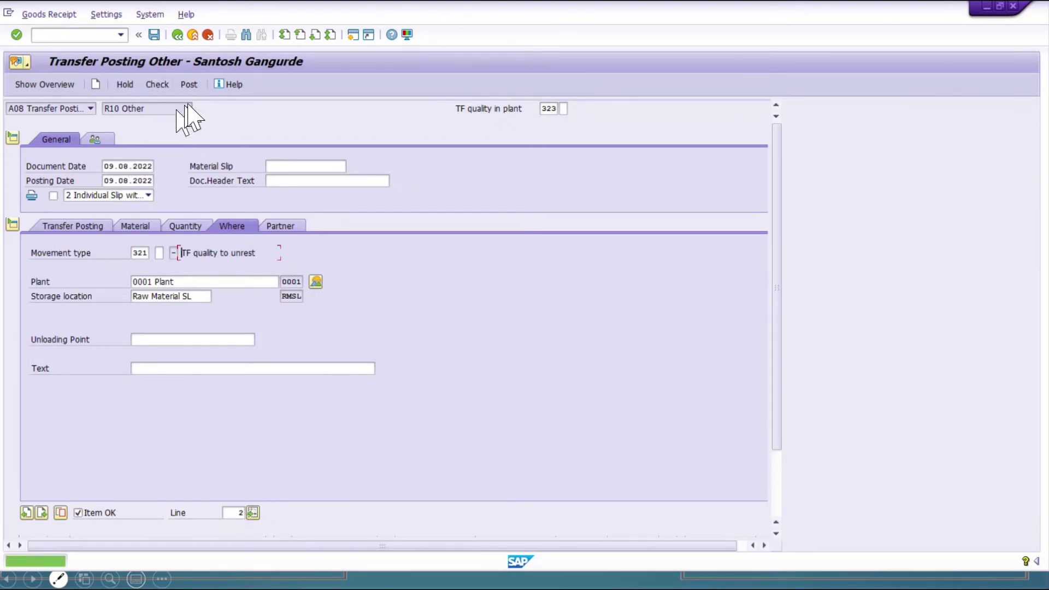
click(71, 226)
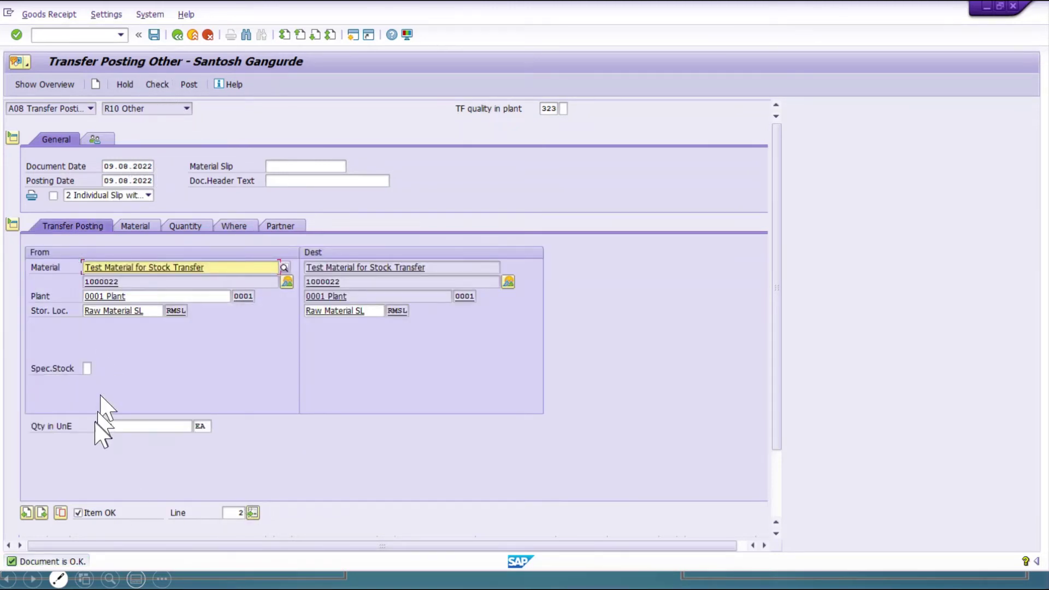
click(42, 513)
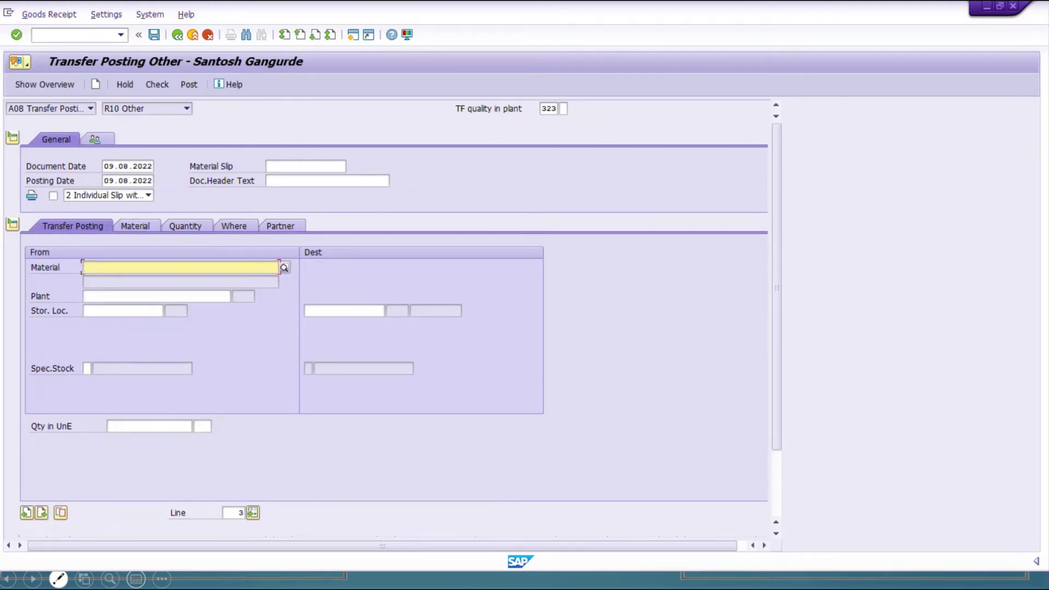
click(26, 512)
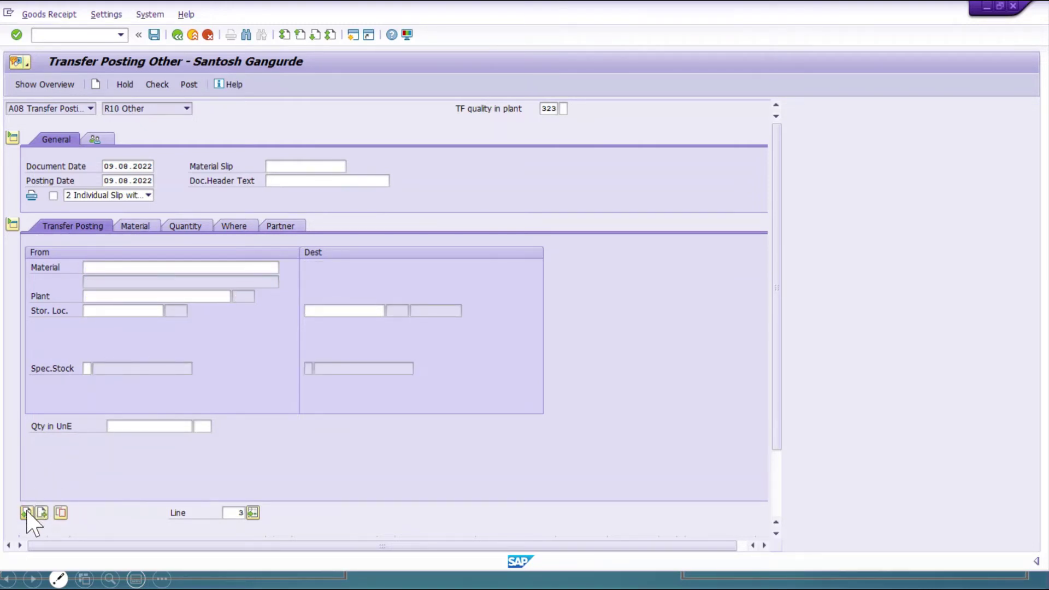
click(154, 35)
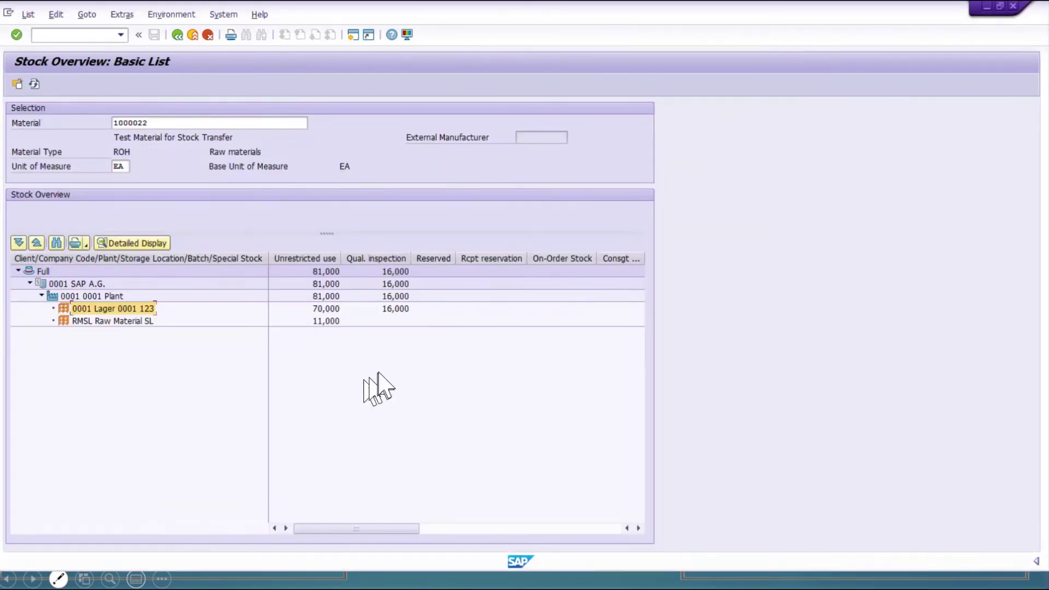
- Refresh the stock overview and examine the quality inspection stock of storage location 0001 and the unrestricted and inspection stock of RMSL
click(397, 309)
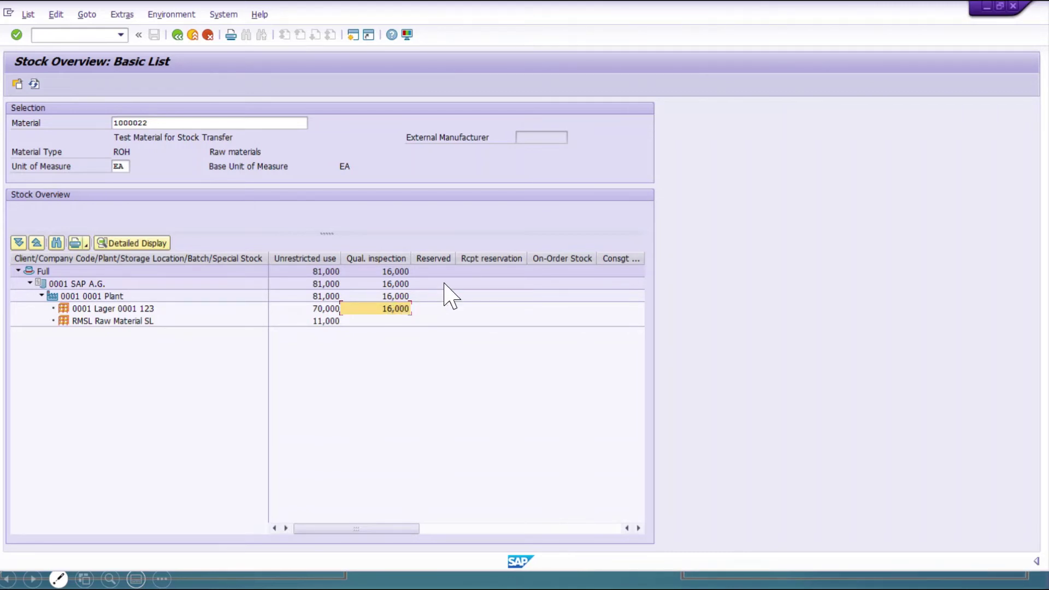
click(325, 321)
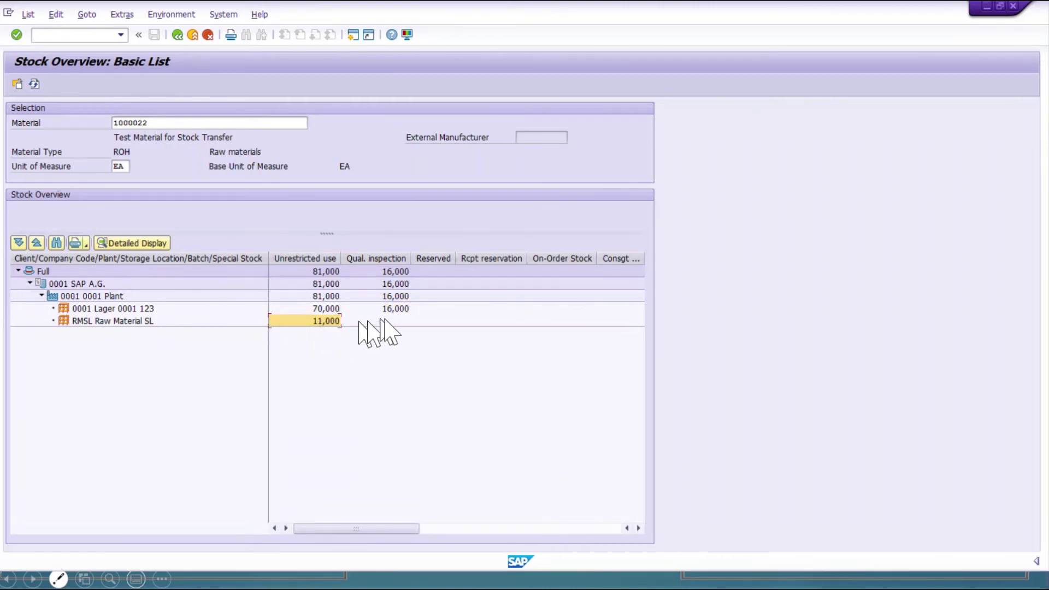
click(34, 84)
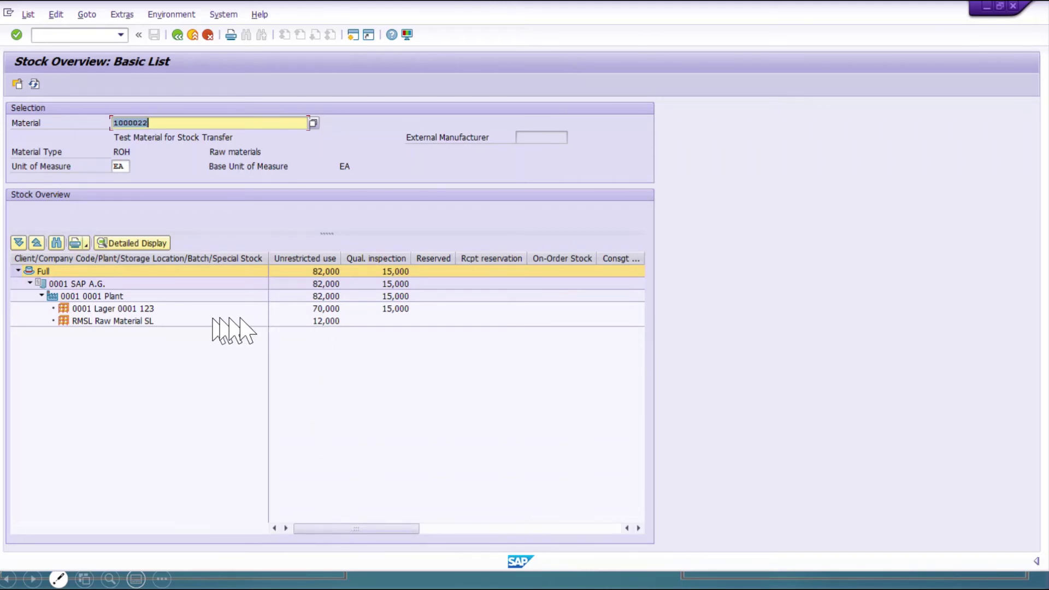
click(321, 322)
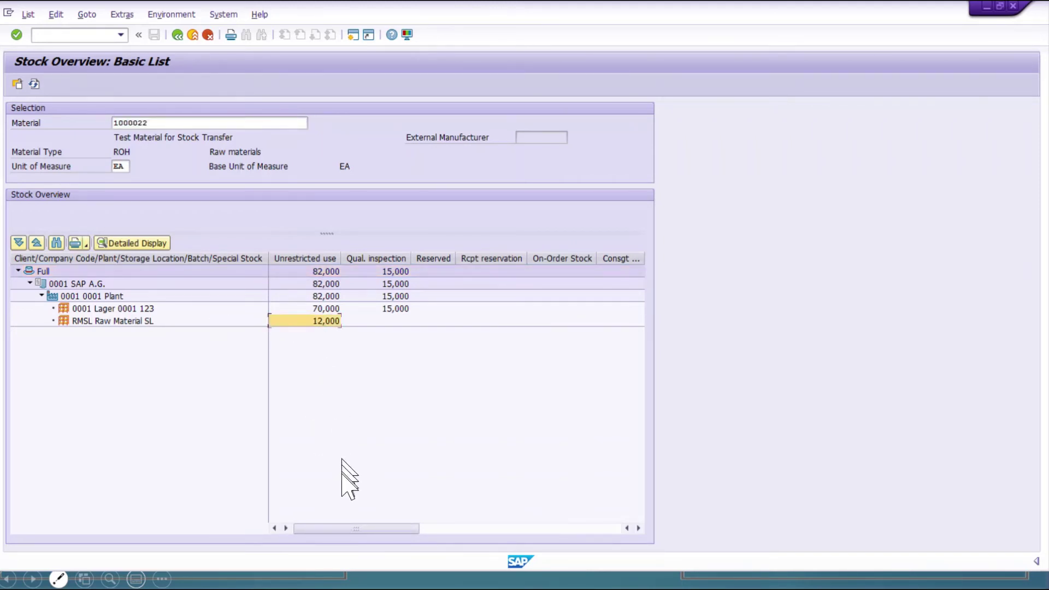
drag(338, 527, 229, 519)
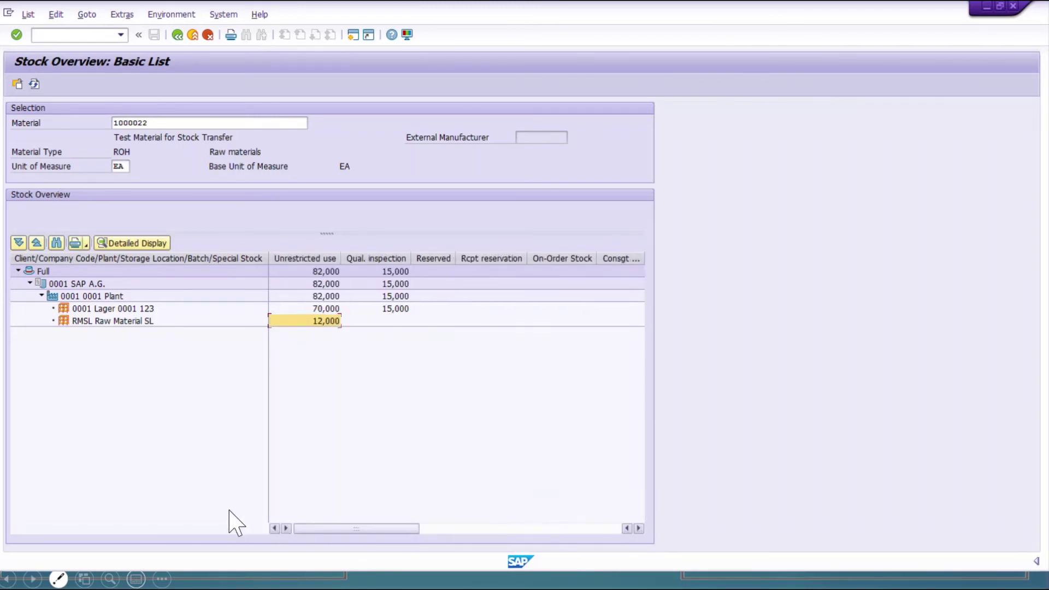
click(389, 309)
click(328, 321)
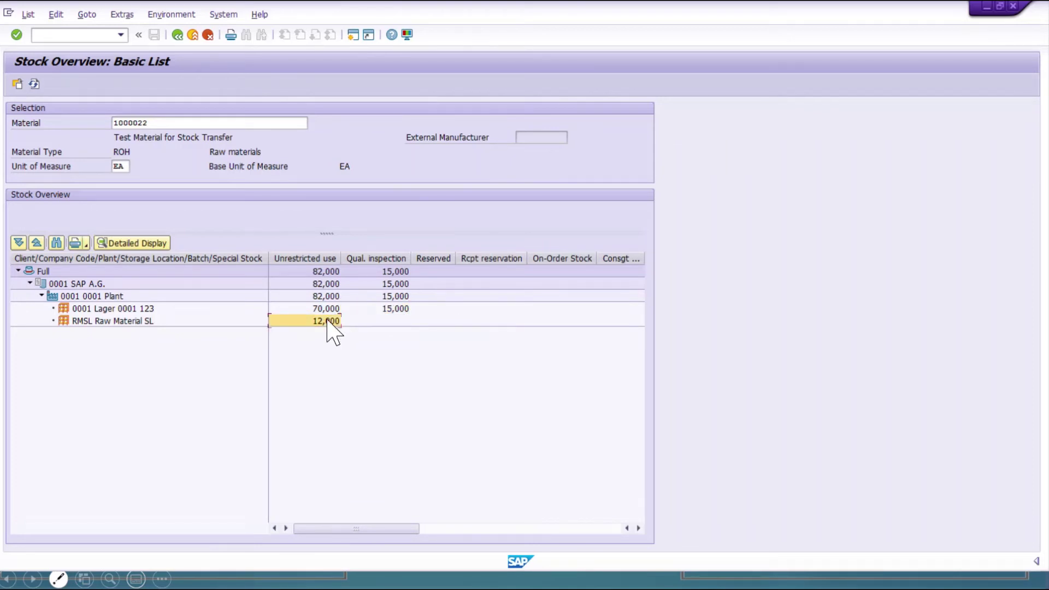
click(392, 321)
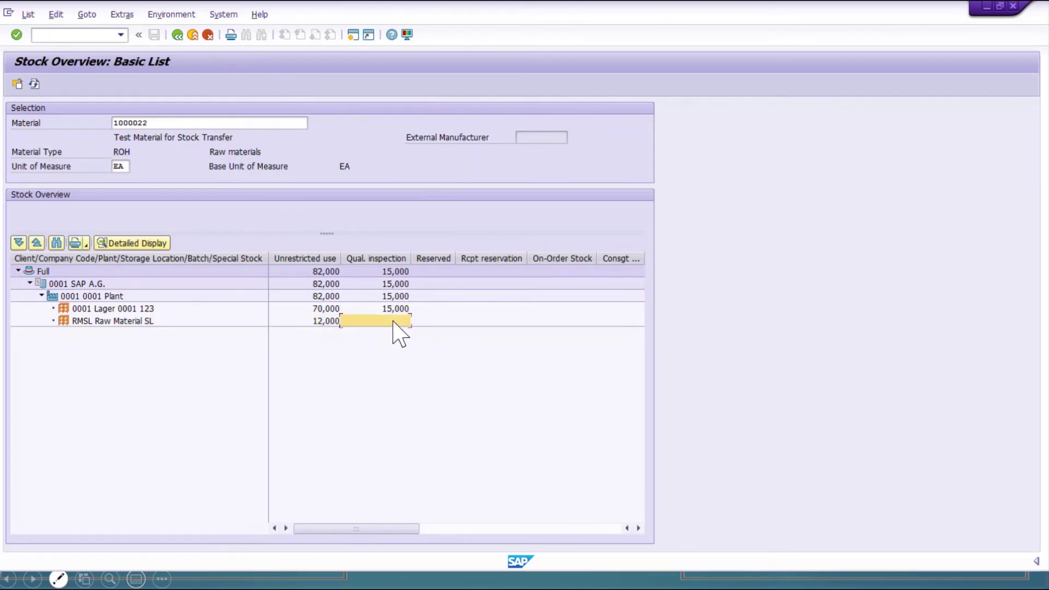
- Return to the transfer posting and enter movement type 323 and material 1000022 for a new document
key(alt+Tab)
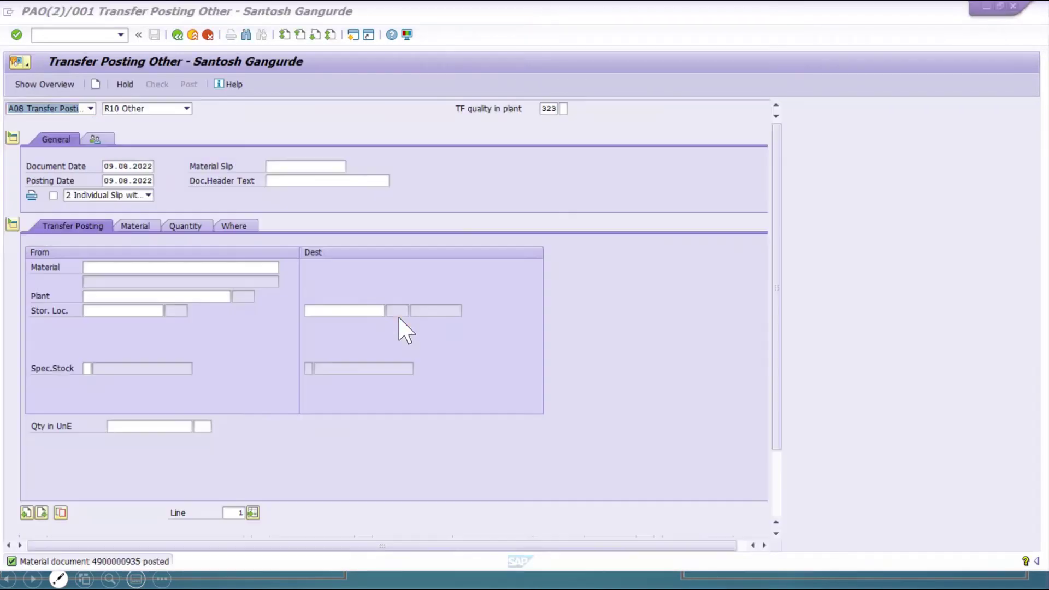
click(552, 109)
double_click(549, 109)
key(BackSpace)
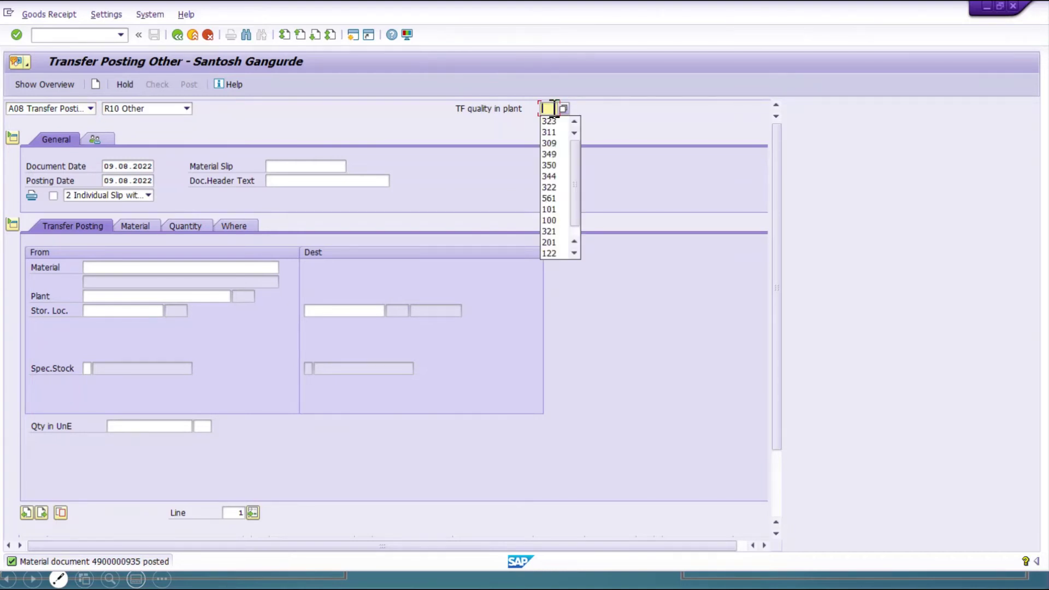
click(551, 123)
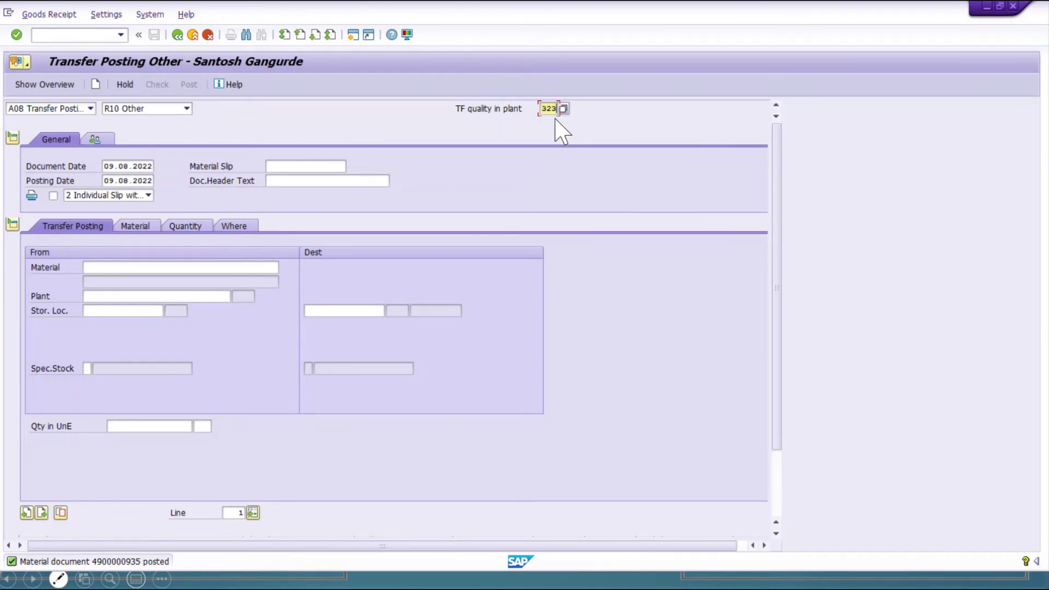
click(187, 266)
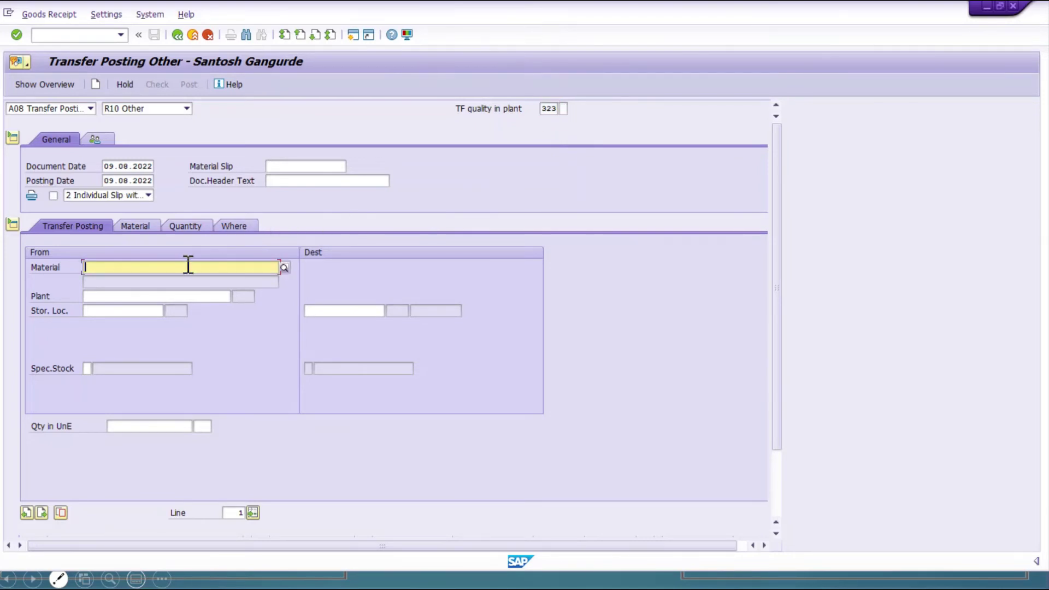
click(150, 279)
key(Return)
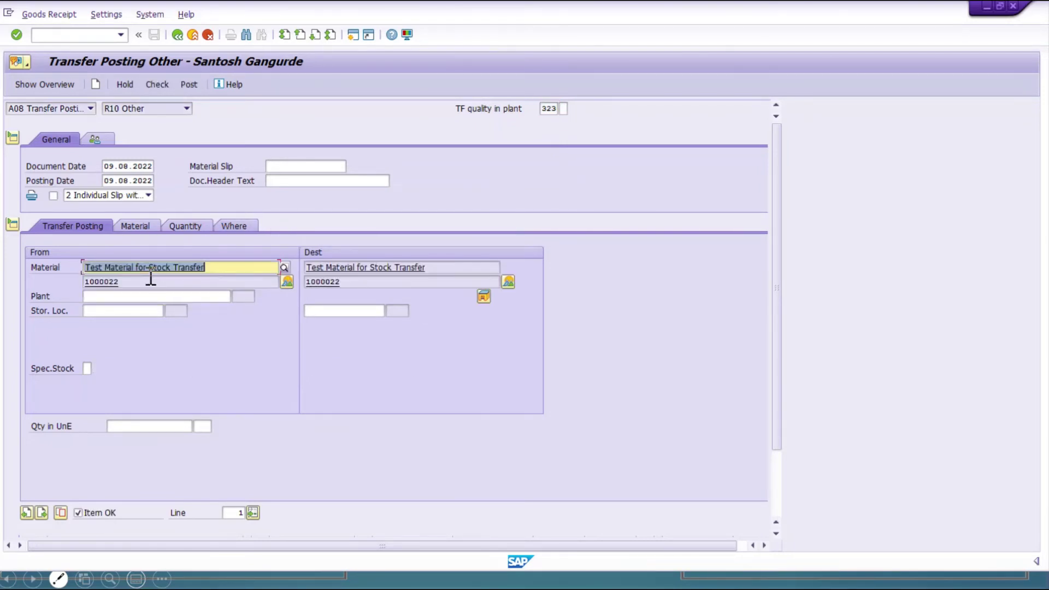
- Set the source to plant 0001, storage location 0001, and the destination storage location to RMSL
click(130, 295)
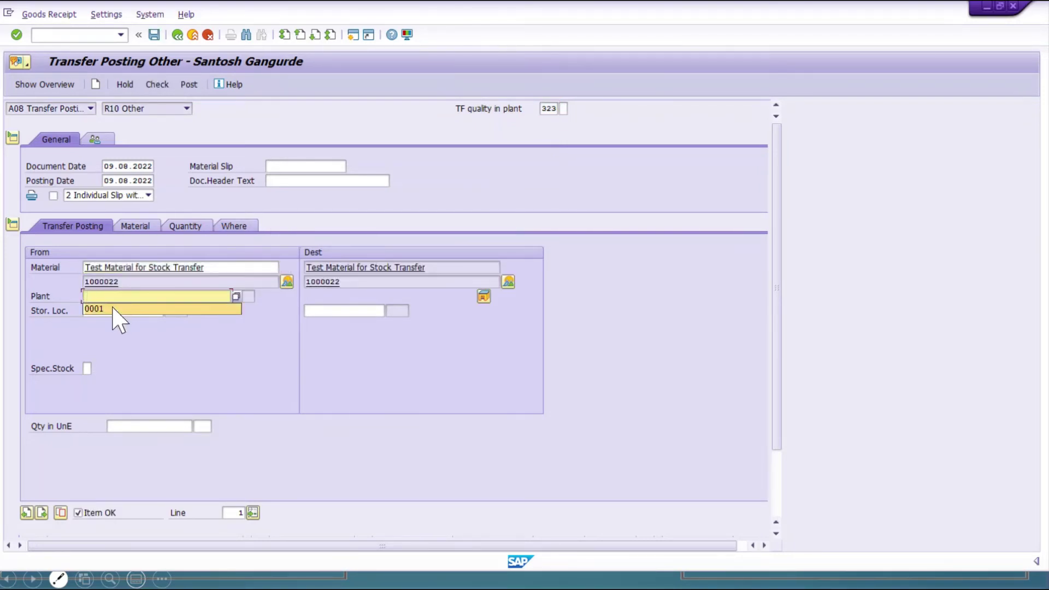
click(113, 307)
click(112, 310)
click(105, 324)
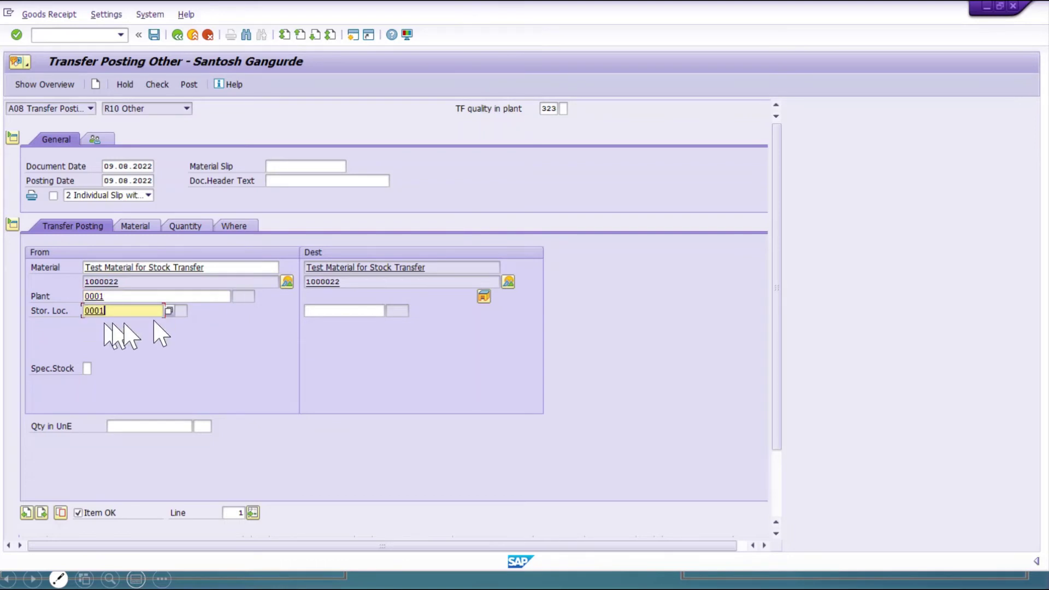
click(345, 309)
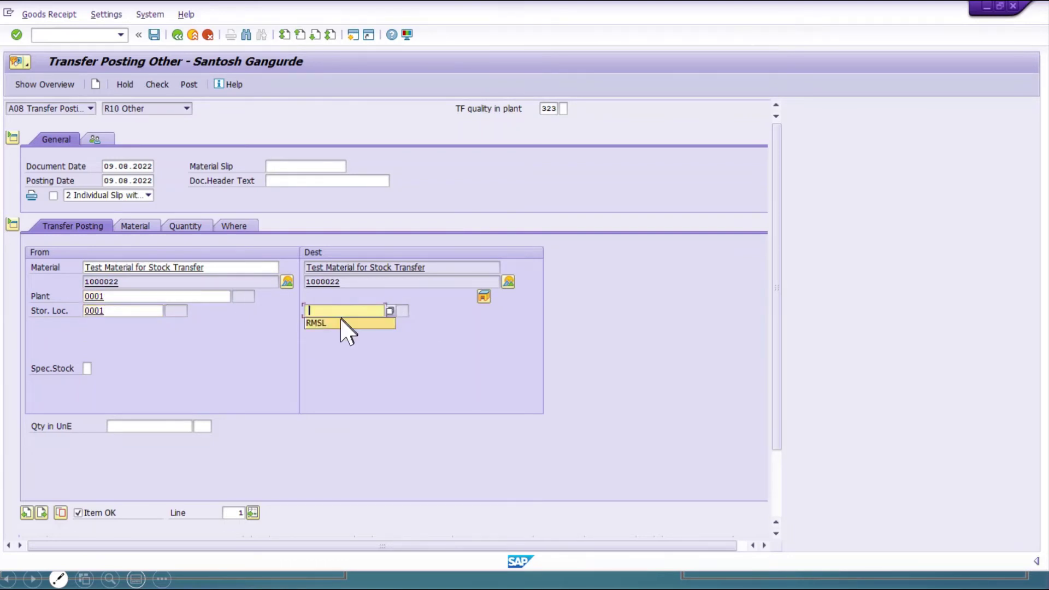
click(343, 322)
key(Return)
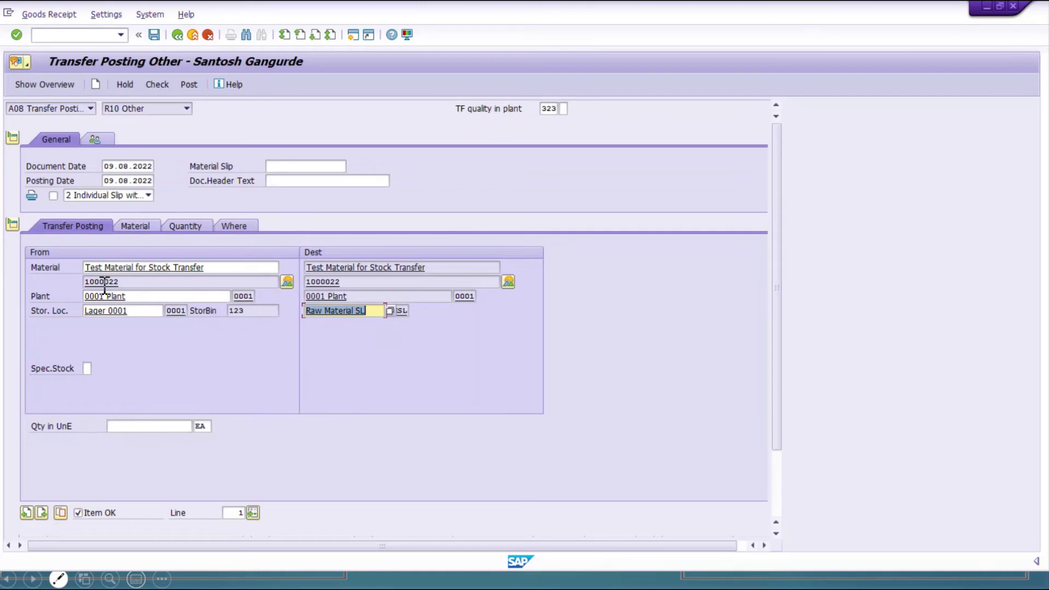
- Set the transfer quantity to 2 EA, review the item's quantity and movement type, and post the document
click(148, 426)
text(2)
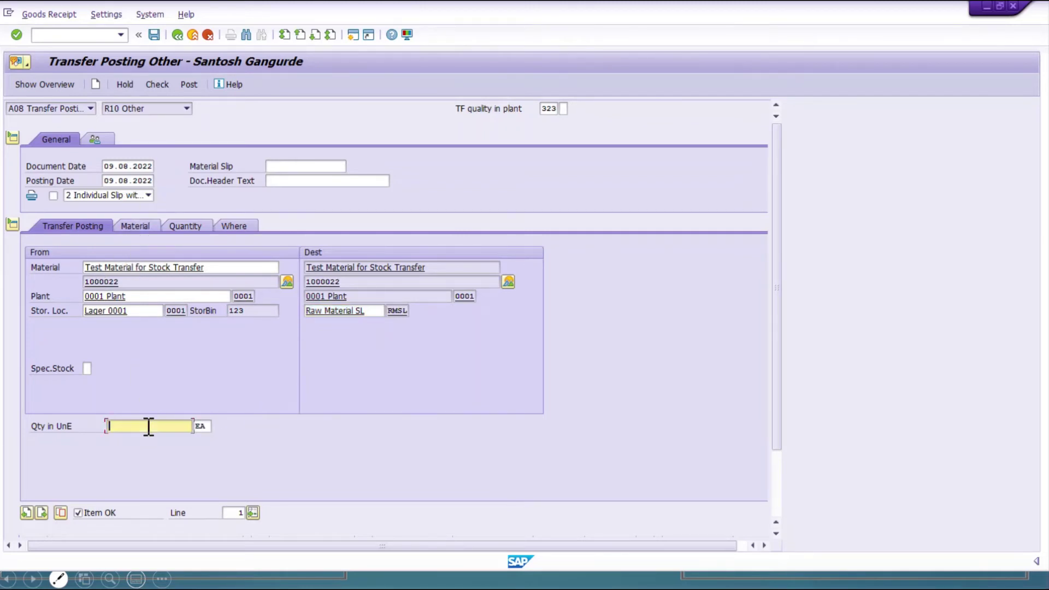
click(143, 225)
click(186, 227)
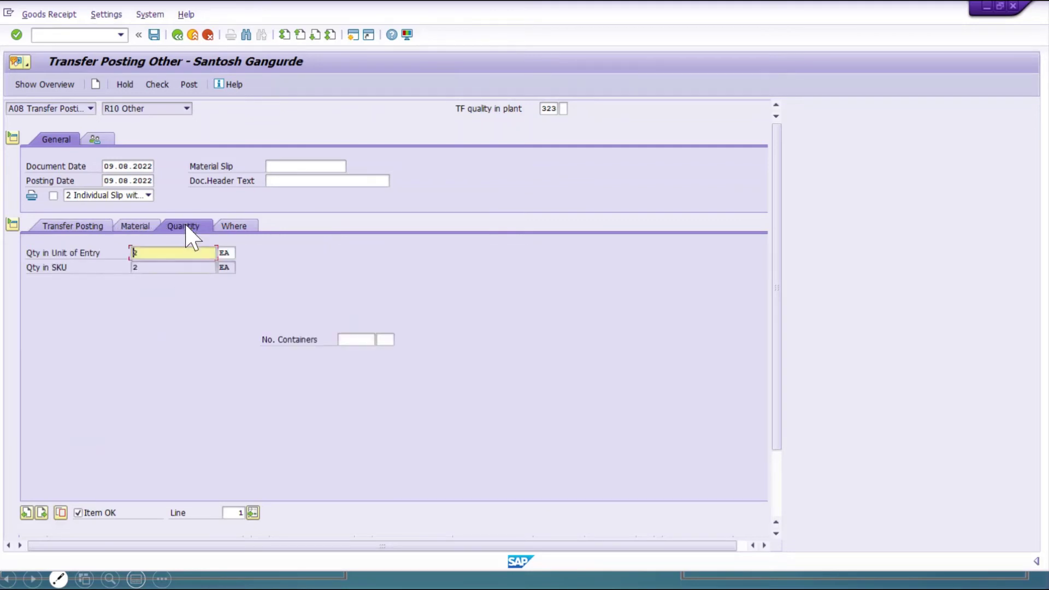
click(236, 228)
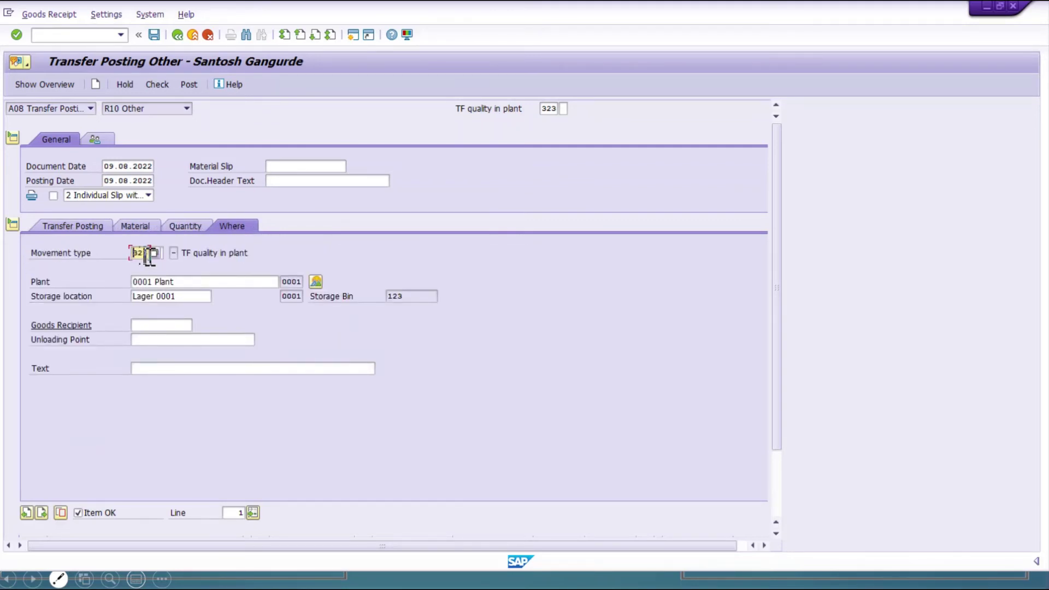
click(86, 227)
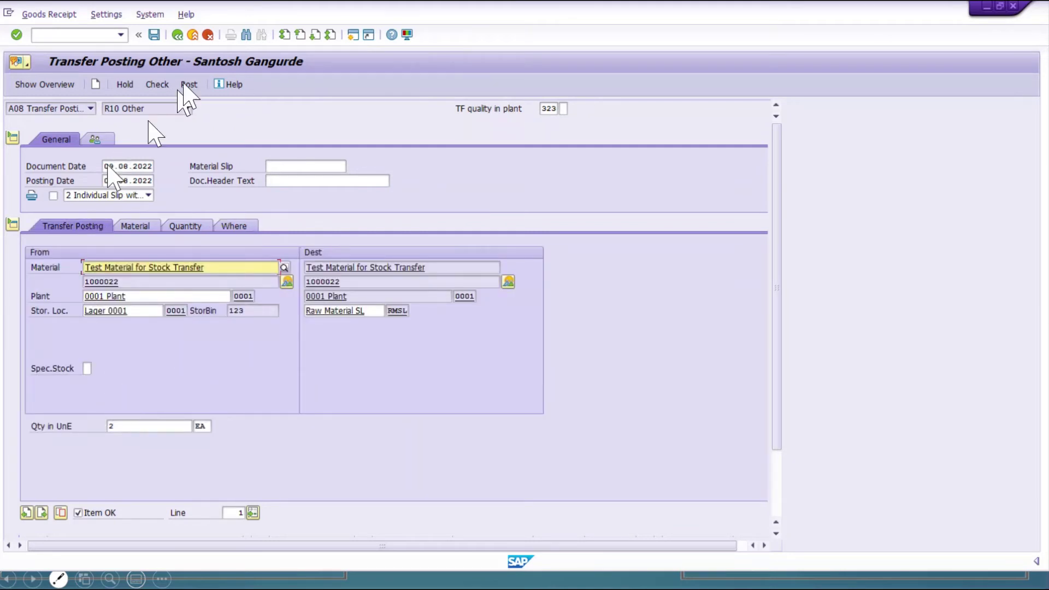
click(156, 35)
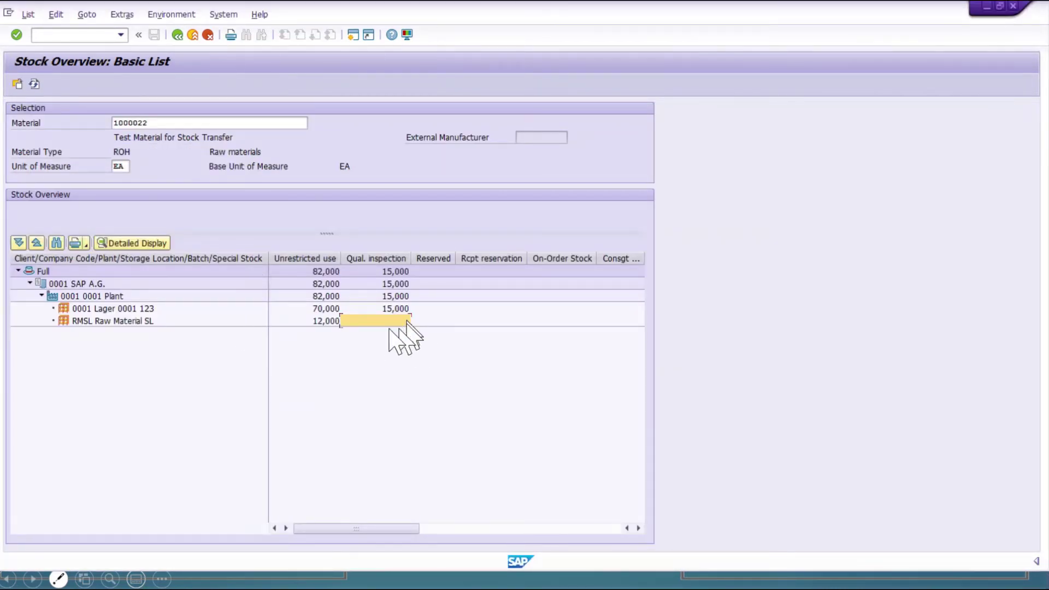
- Refresh the stock overview, examine quality inspection and blocked stock in storage locations 0001 and RMSL, and return to the transfer posting
click(32, 87)
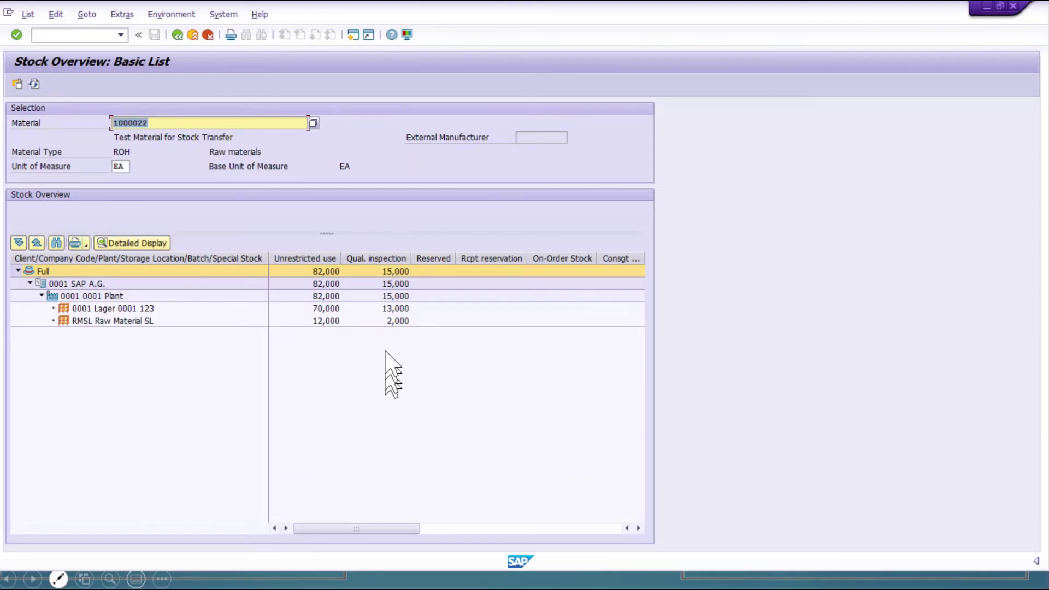
click(396, 324)
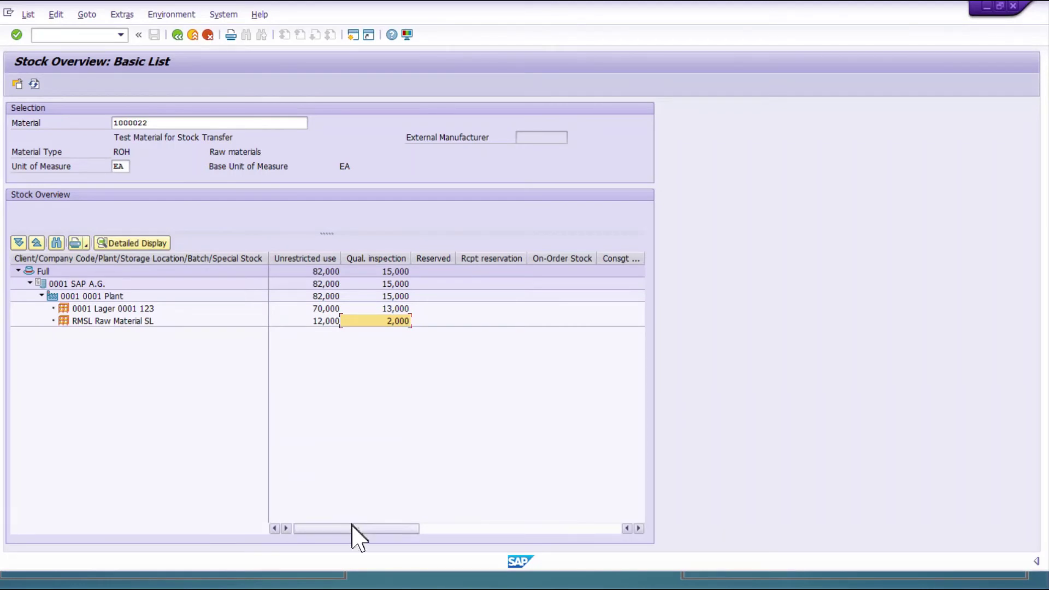
drag(354, 528, 562, 537)
click(428, 309)
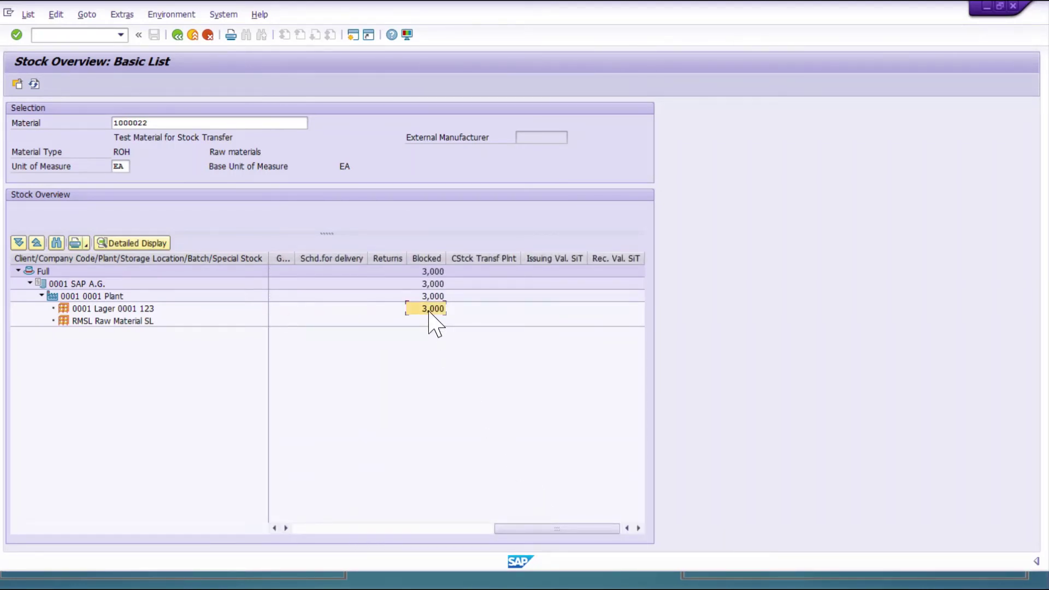
click(82, 321)
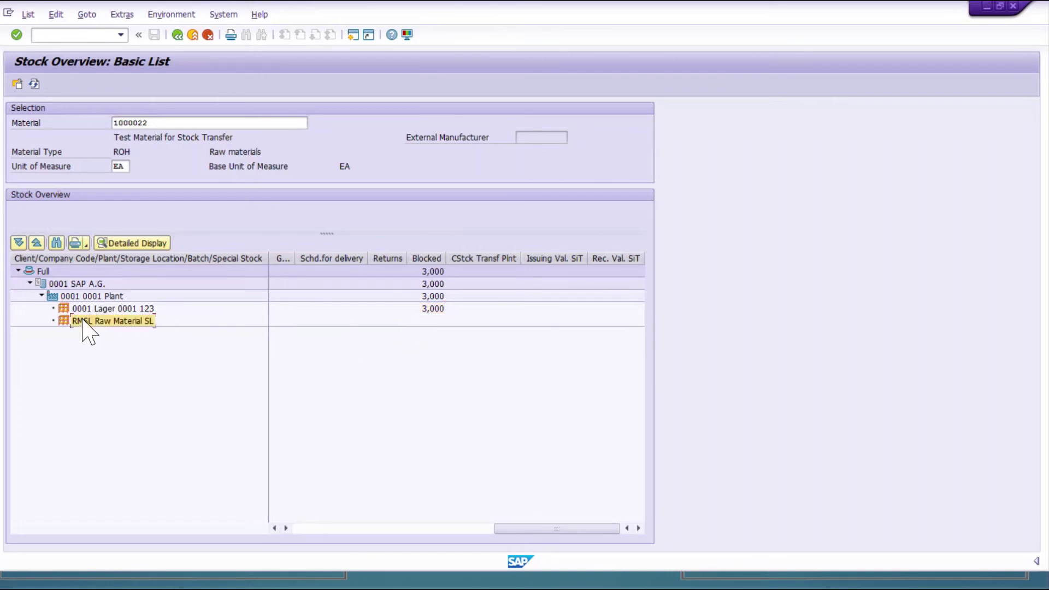
drag(519, 528, 270, 539)
key(alt+Tab)
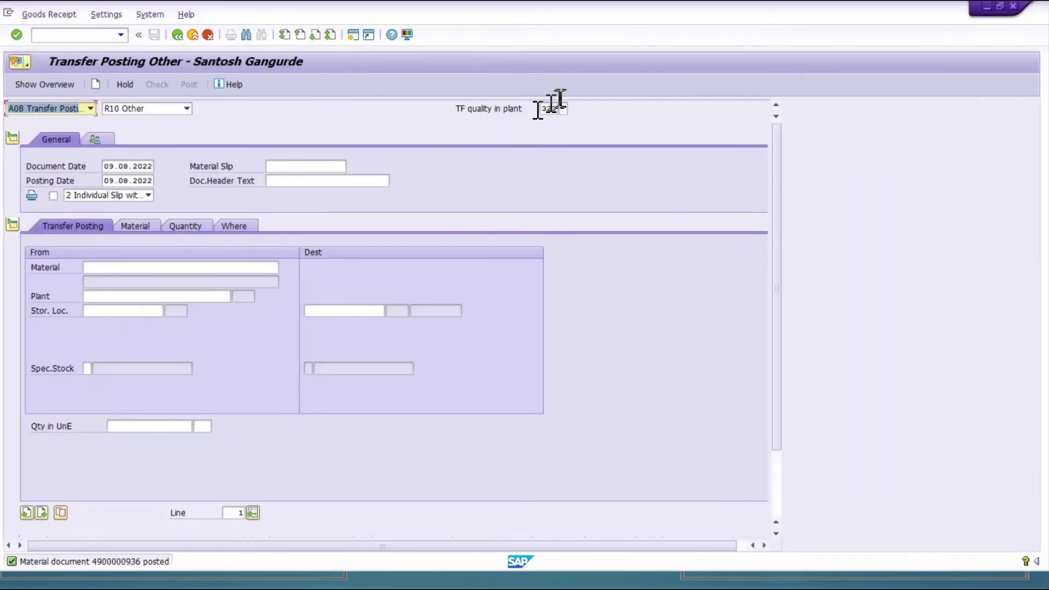
- Set the movement type to 325 and find its blocked stock to blocked stock entry in the list of possible movement types
click(548, 109)
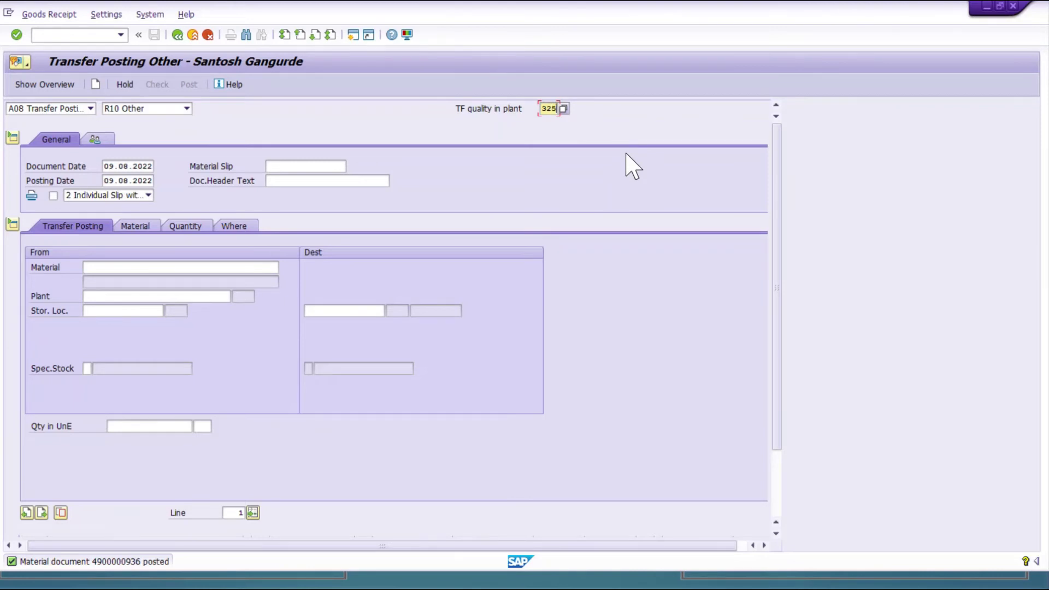
click(563, 109)
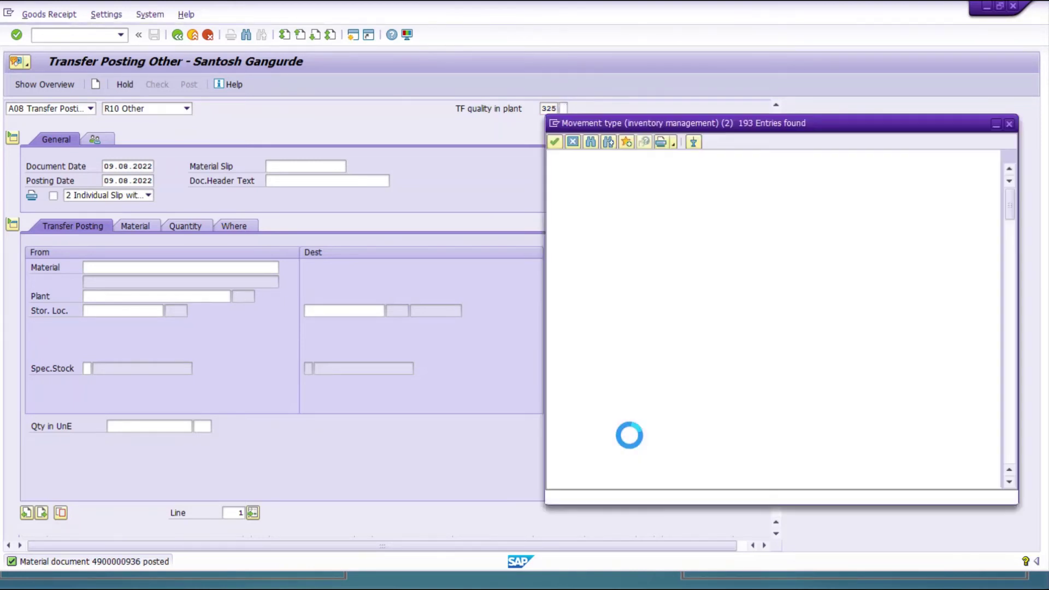
scroll(655, 404, down, 20)
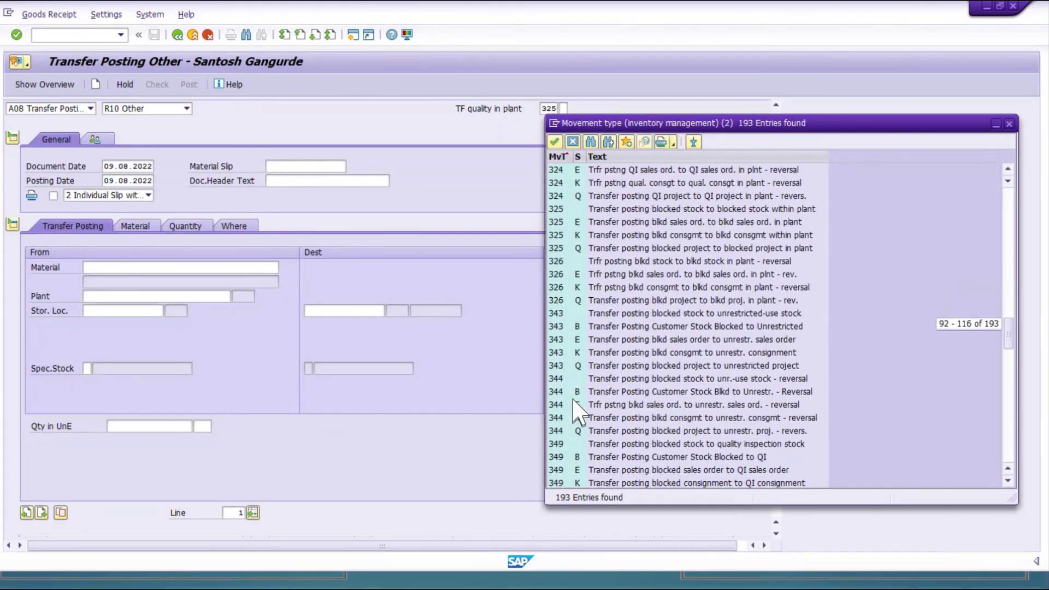
click(574, 210)
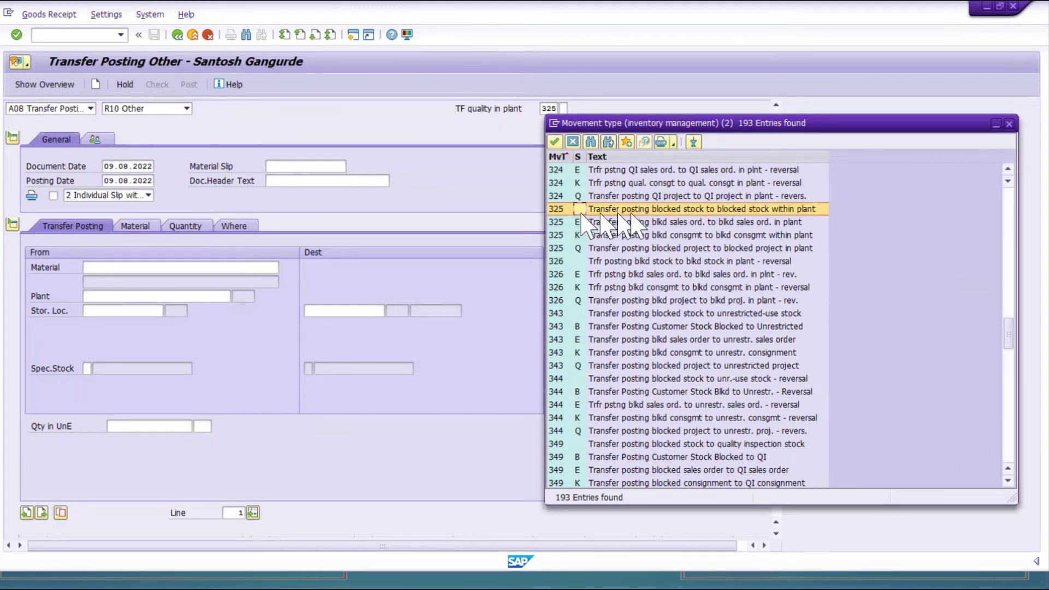
click(661, 212)
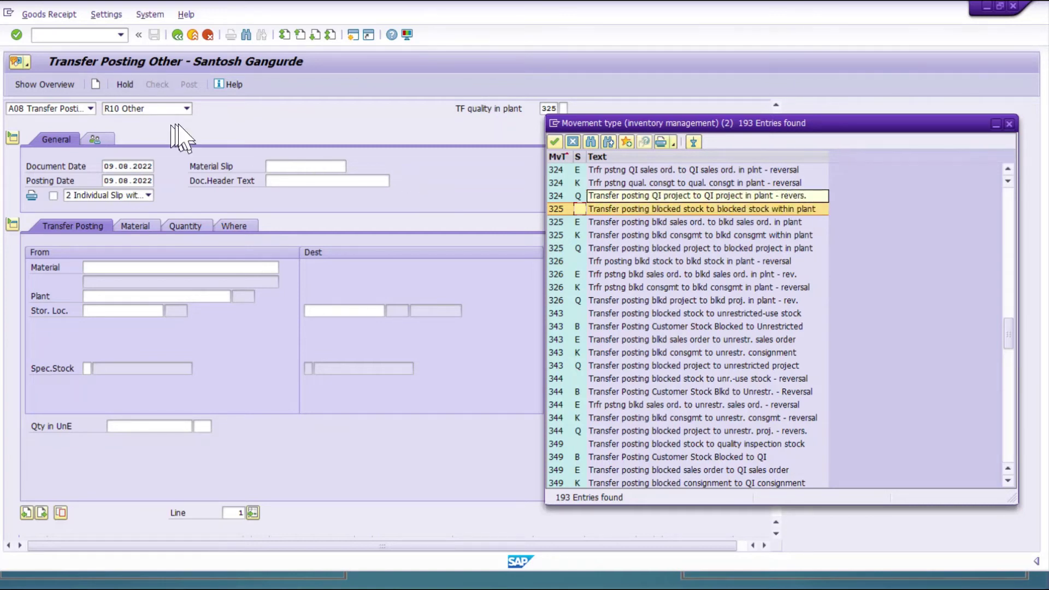
click(438, 175)
- Enter material 1000022 for the transfer posting and select movement type 325 for blocked stock within plant
click(158, 269)
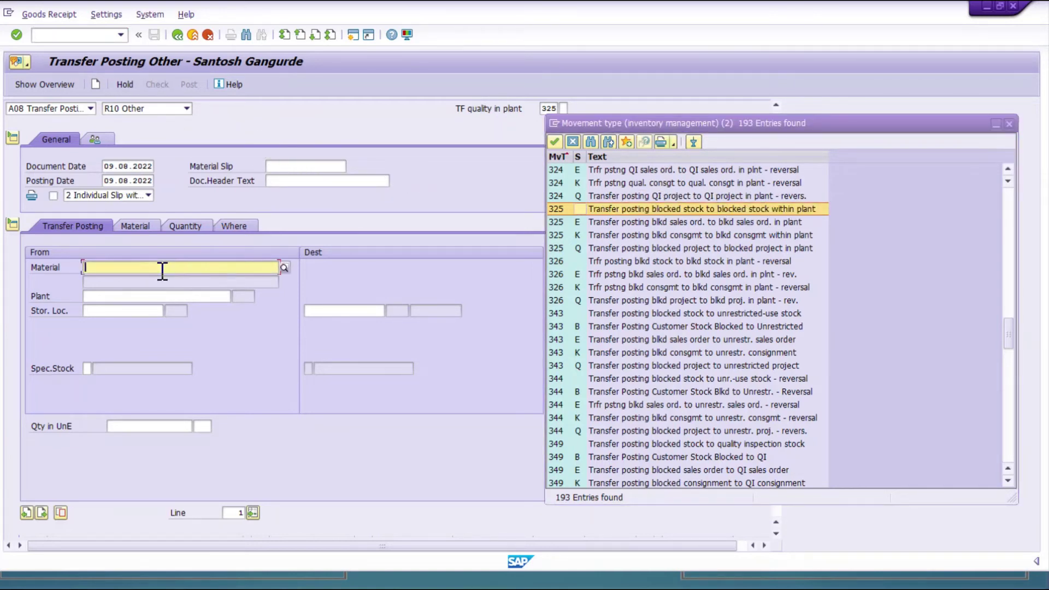
click(143, 276)
key(Return)
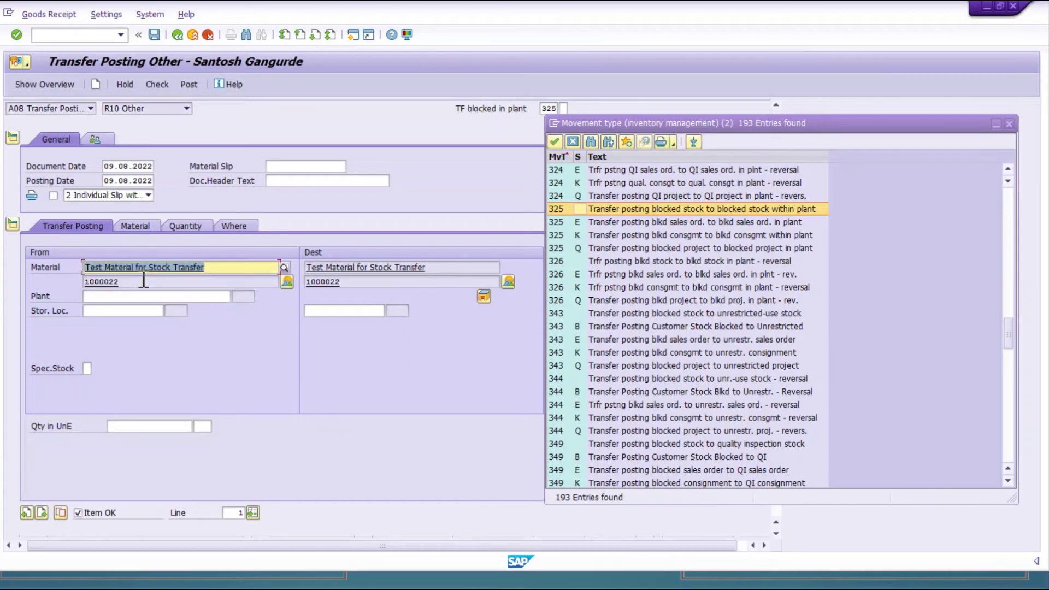
double_click(562, 209)
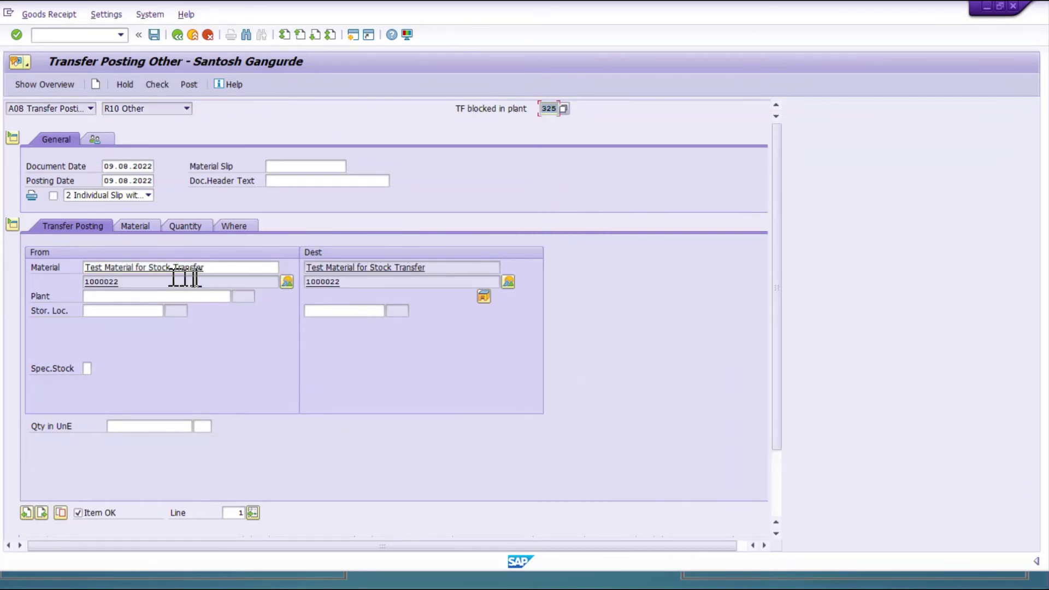
- Set the source to plant 0001 and storage location 0001
click(124, 296)
click(117, 307)
click(110, 311)
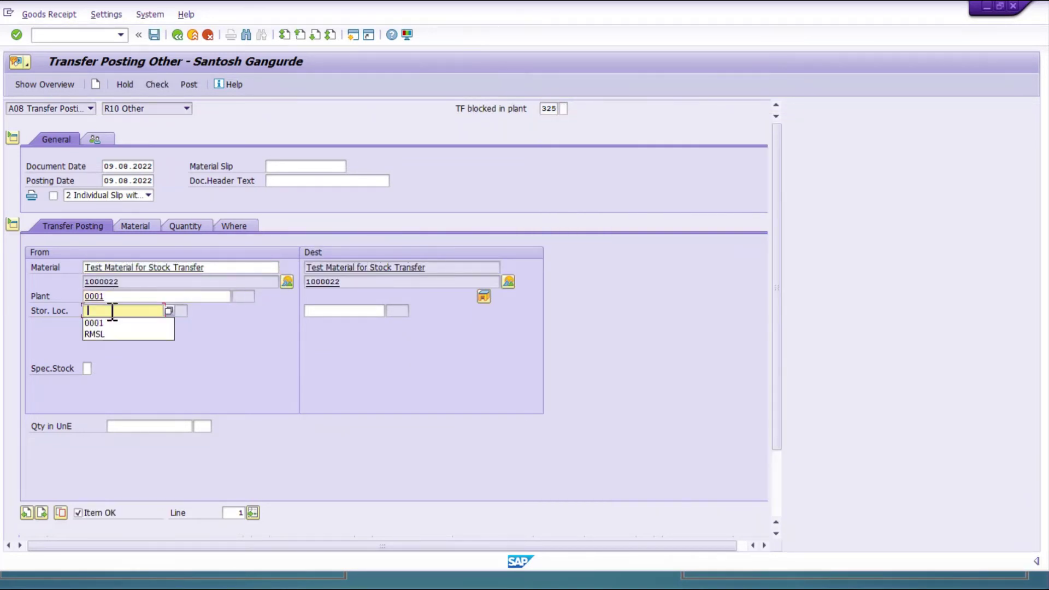
click(111, 322)
key(Return)
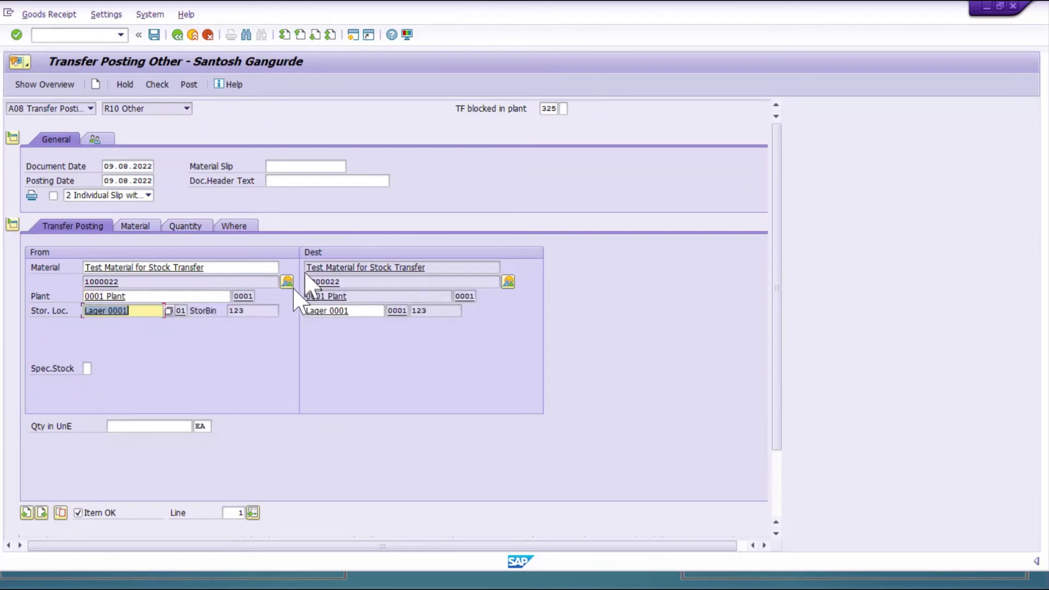
- Replace the destination storage location with RMSL
click(353, 310)
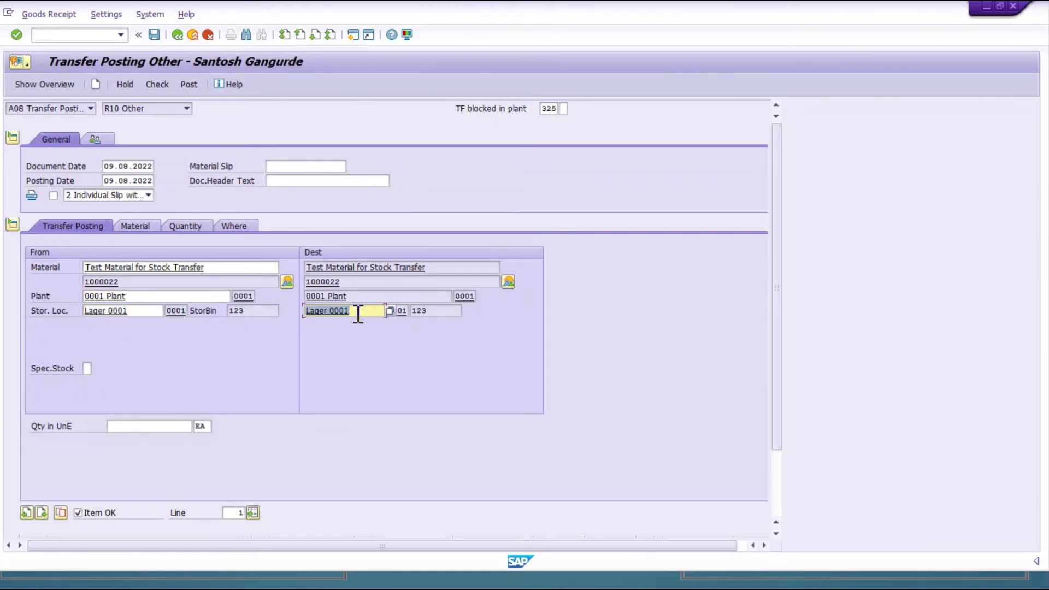
key(BackSpace)
click(352, 324)
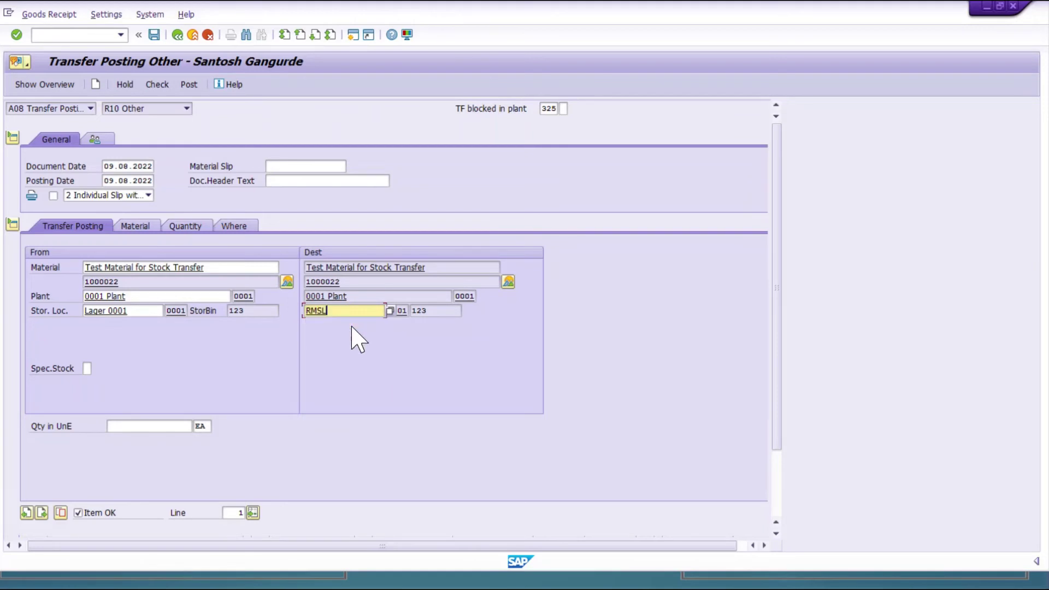
key(Return)
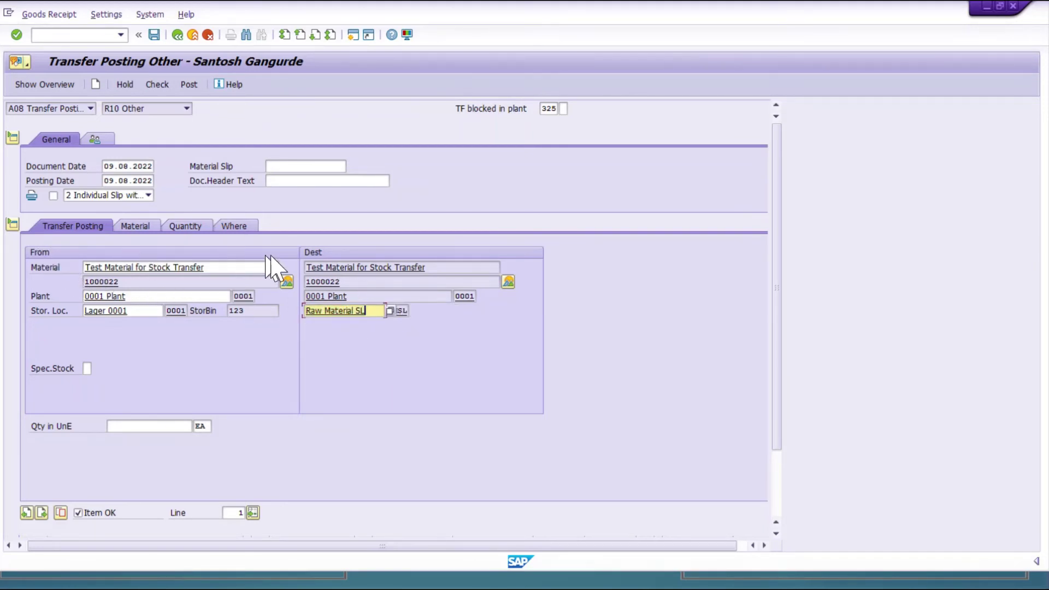
- Set the transfer quantity to 1 EA and post the document
click(133, 223)
click(182, 227)
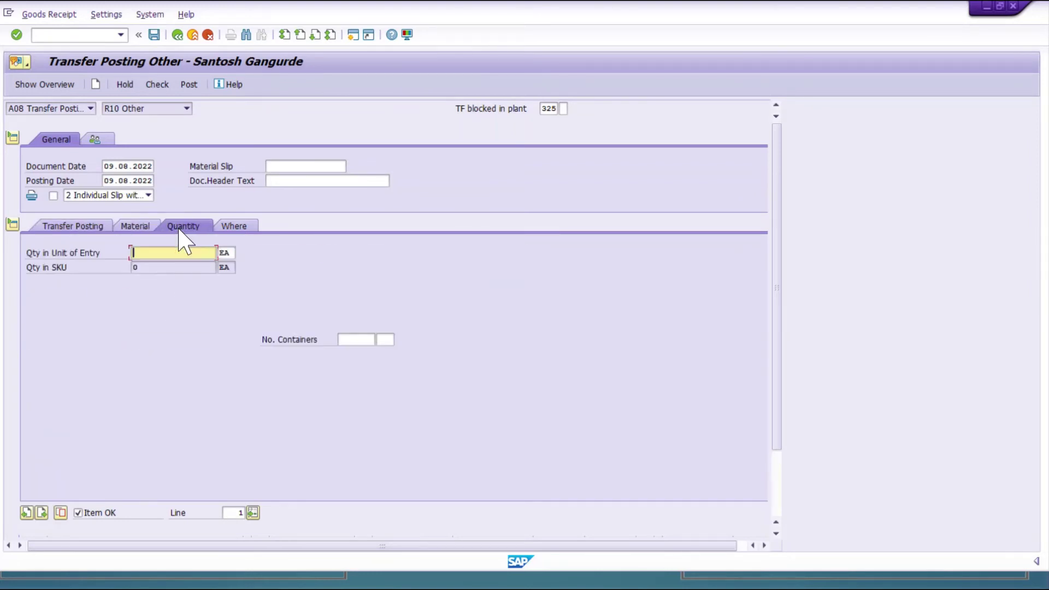
text(1)
key(Return)
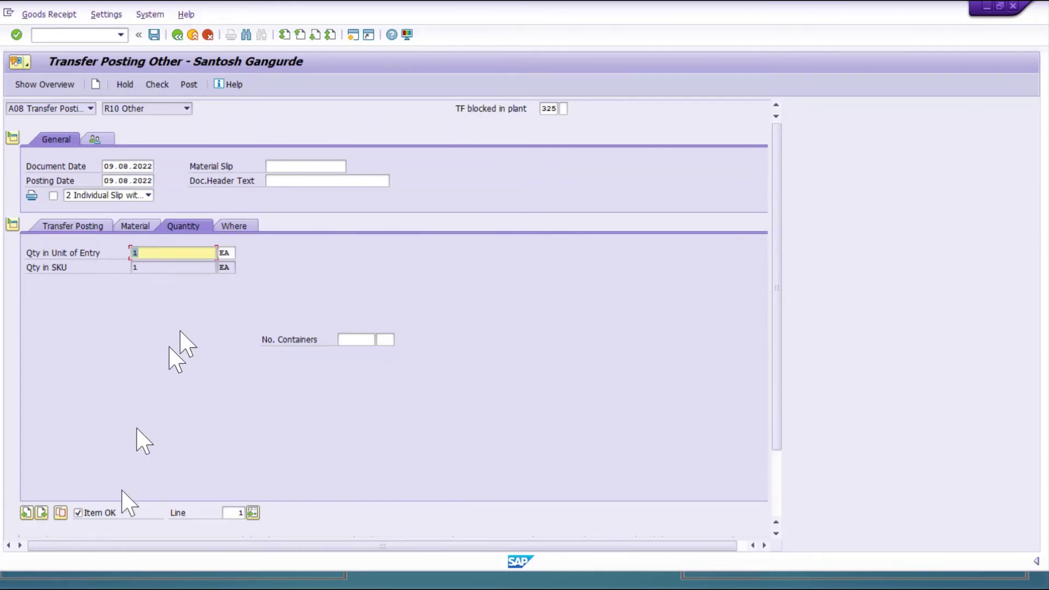
click(154, 35)
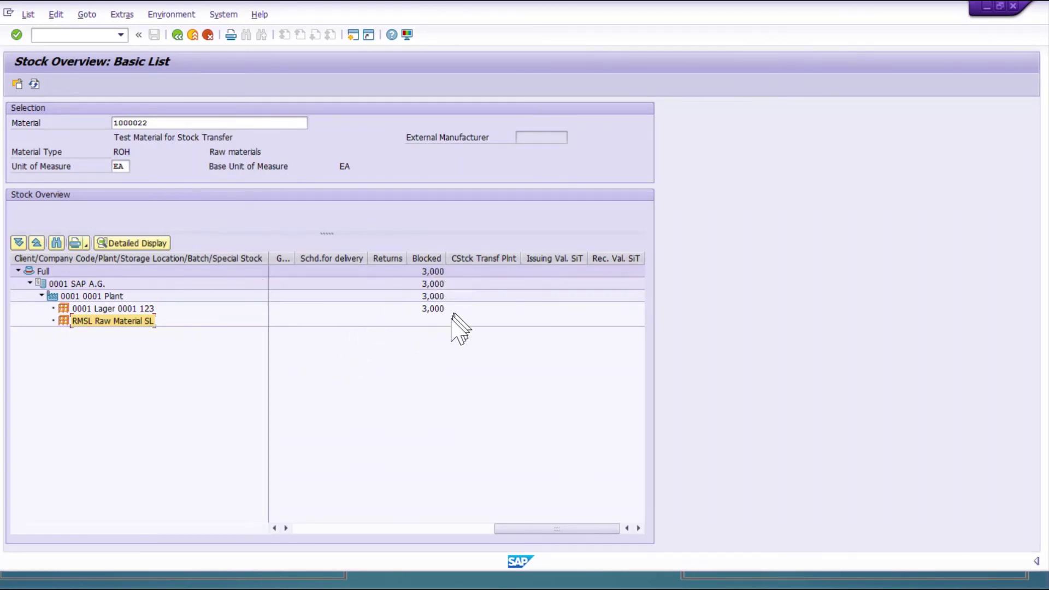
- Refresh the stock overview of material 1000022 and examine the blocked stock in storage locations 0001 and RMSL
click(428, 321)
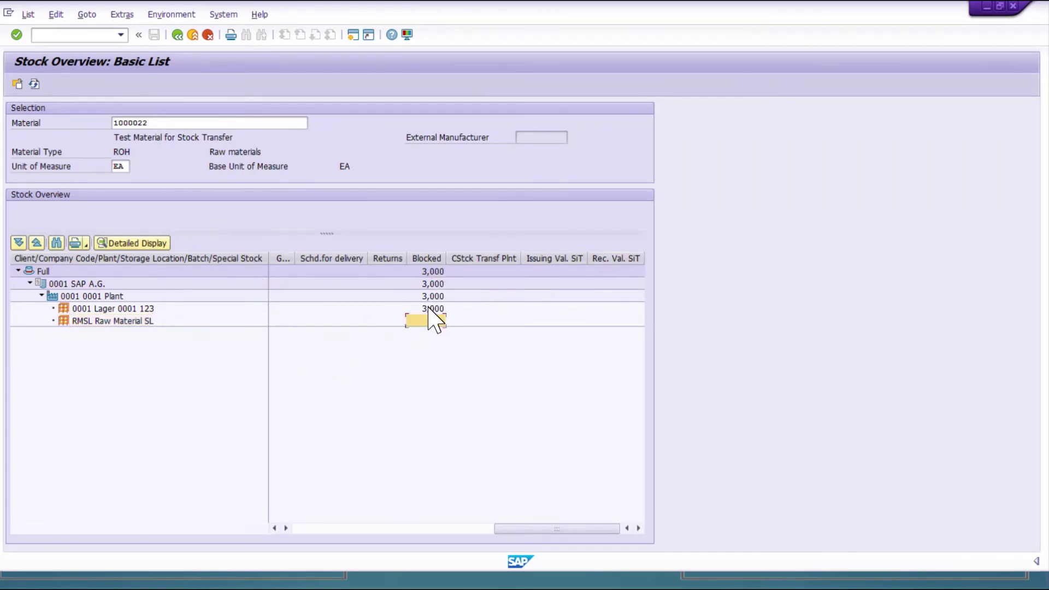
click(34, 84)
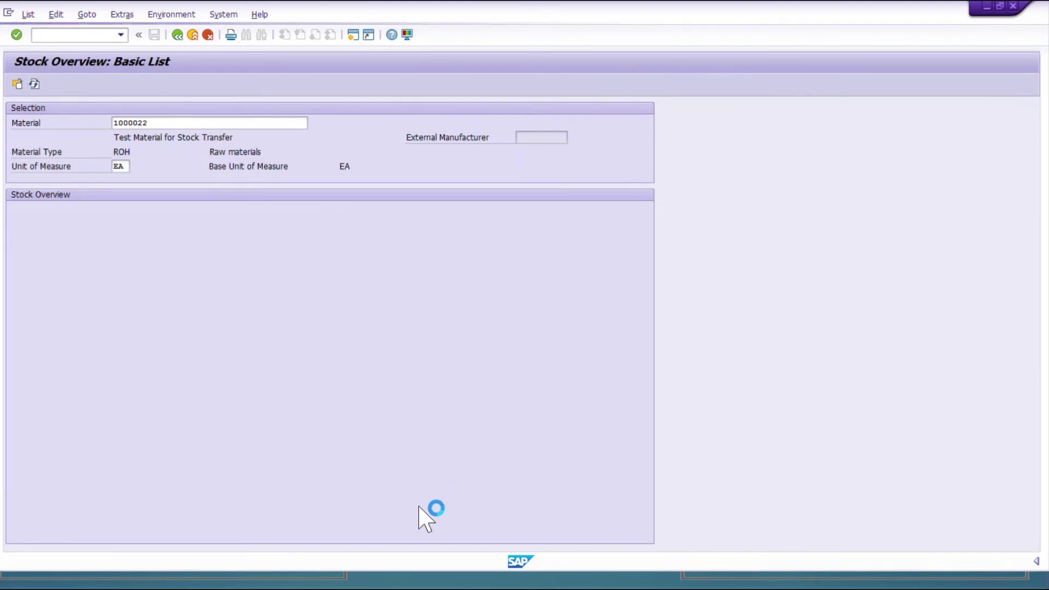
drag(356, 528, 533, 529)
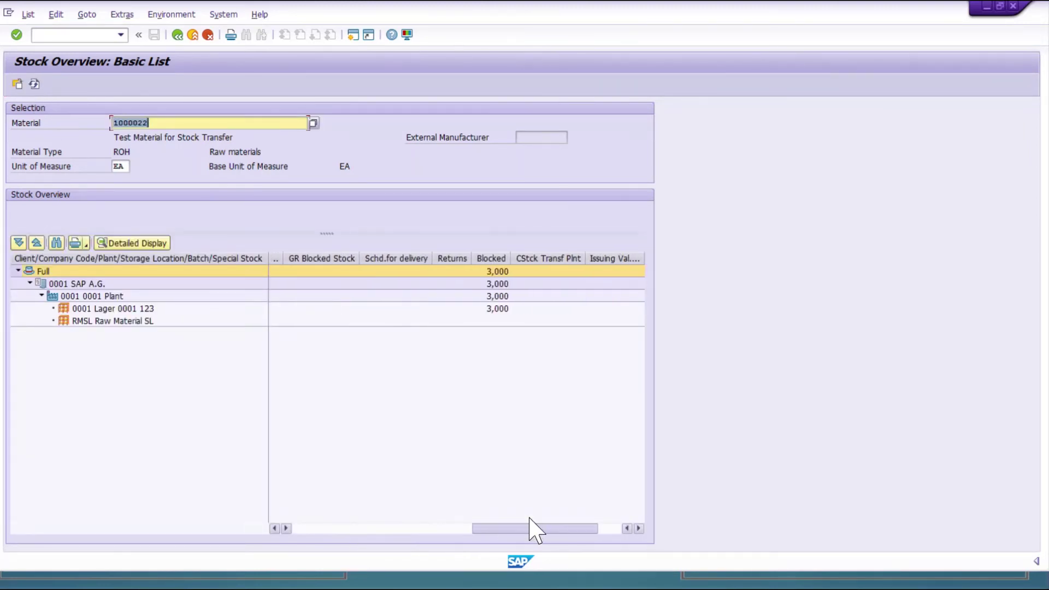
click(34, 84)
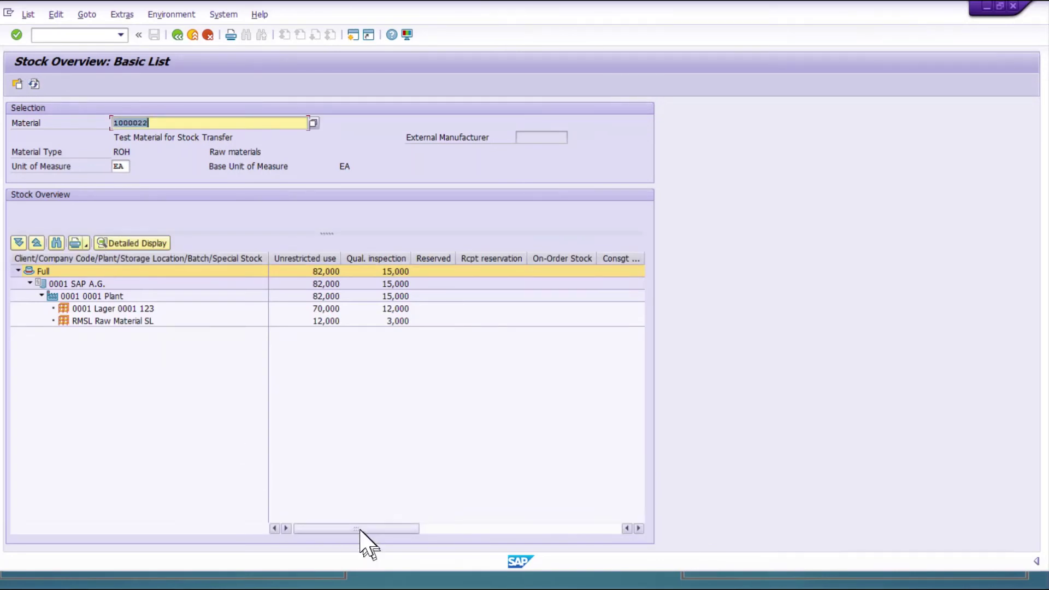
drag(346, 527, 506, 527)
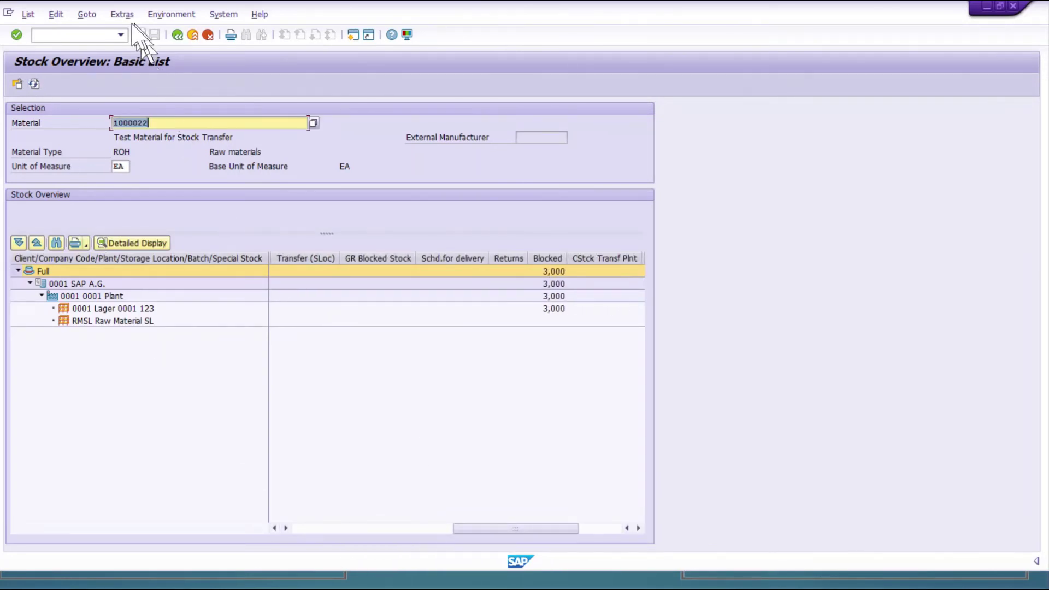
click(34, 84)
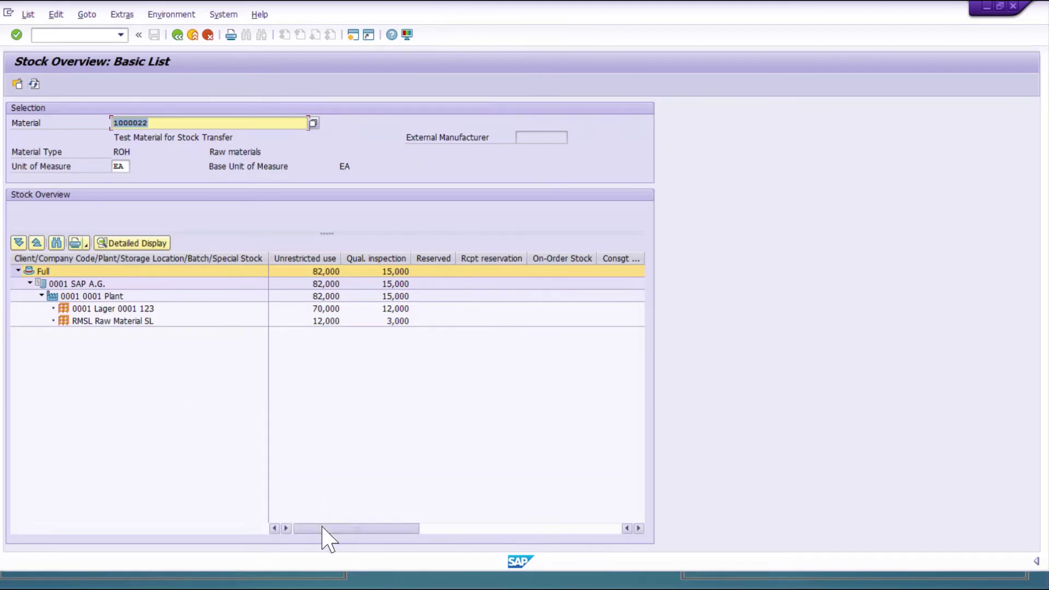
drag(328, 529, 514, 529)
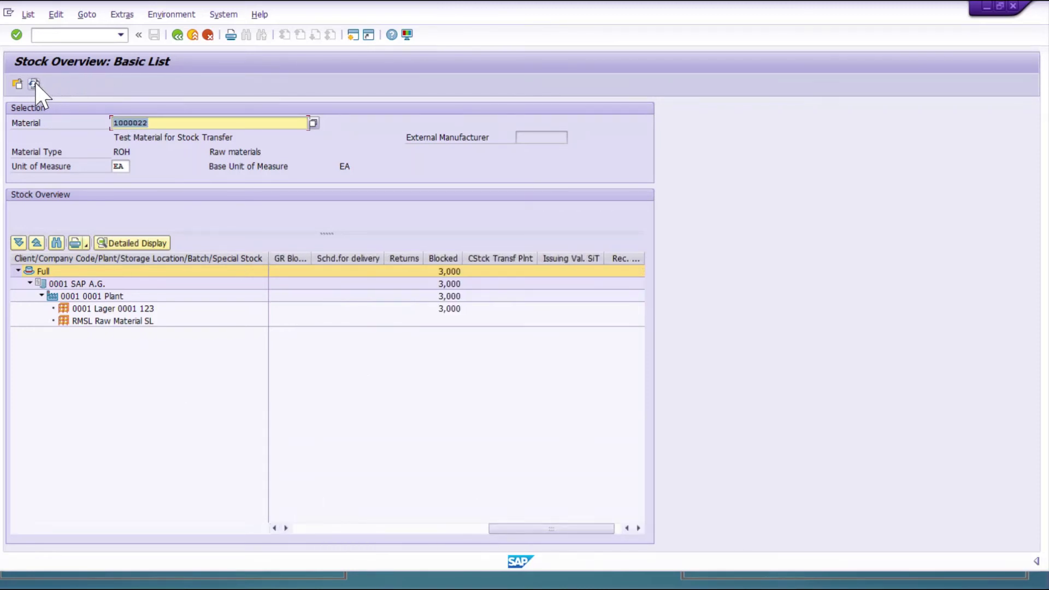
click(34, 84)
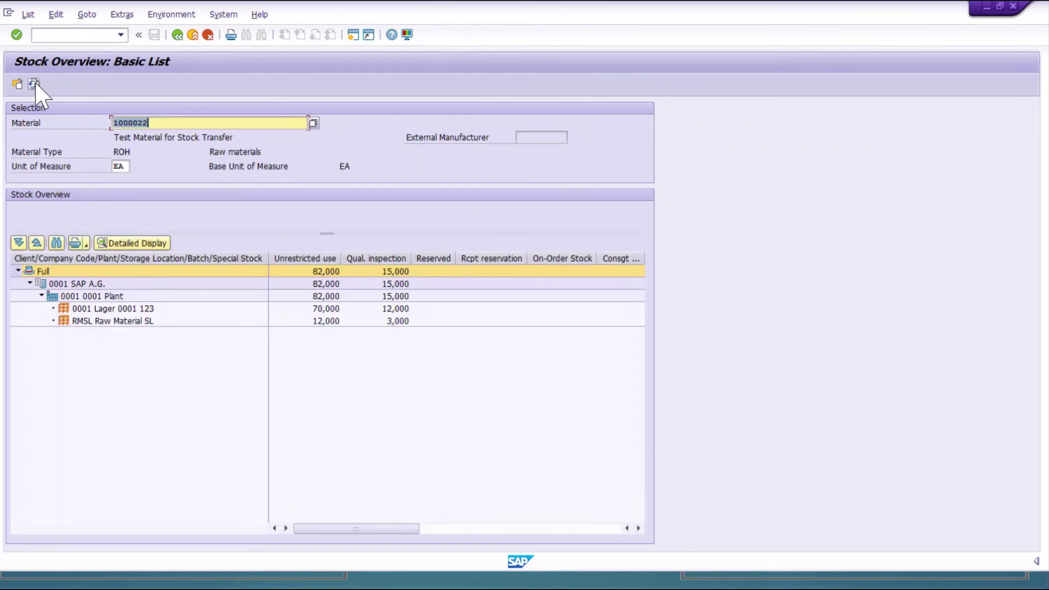
- Return to the transfer posting and display the material document that was just posted
key(alt+Tab)
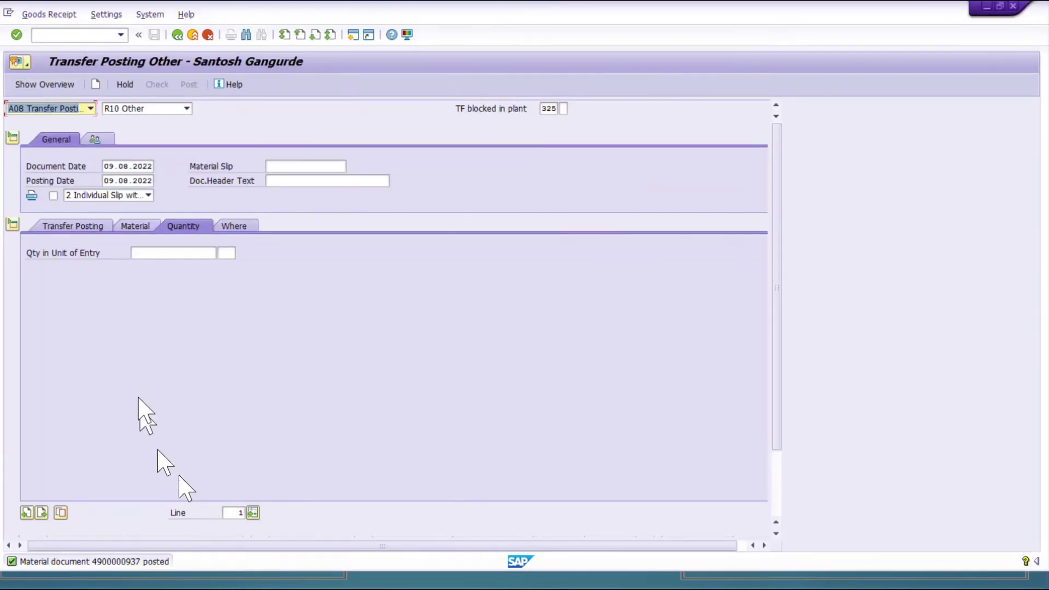
click(89, 109)
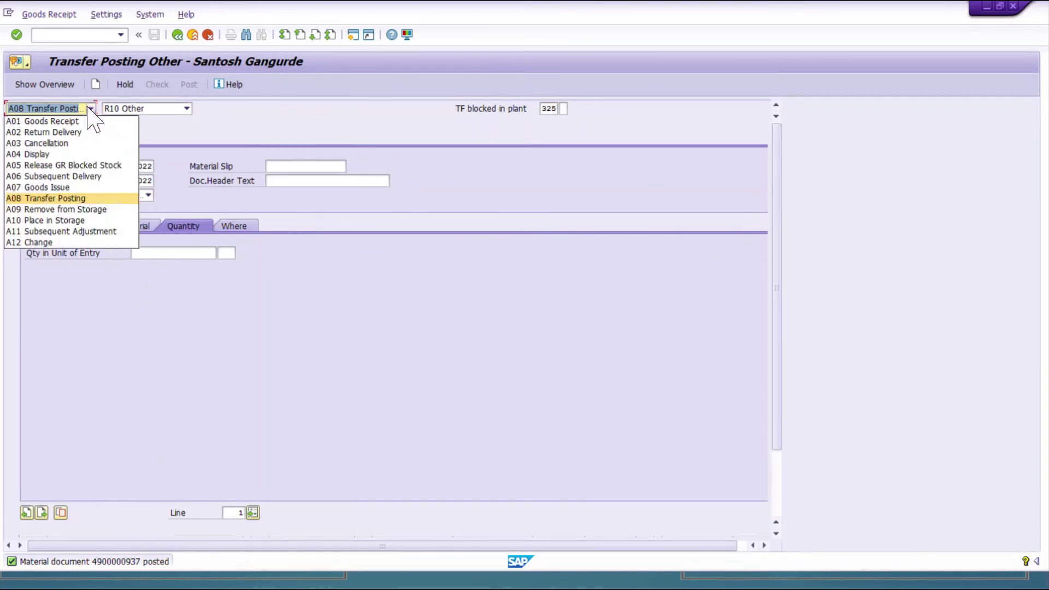
click(50, 154)
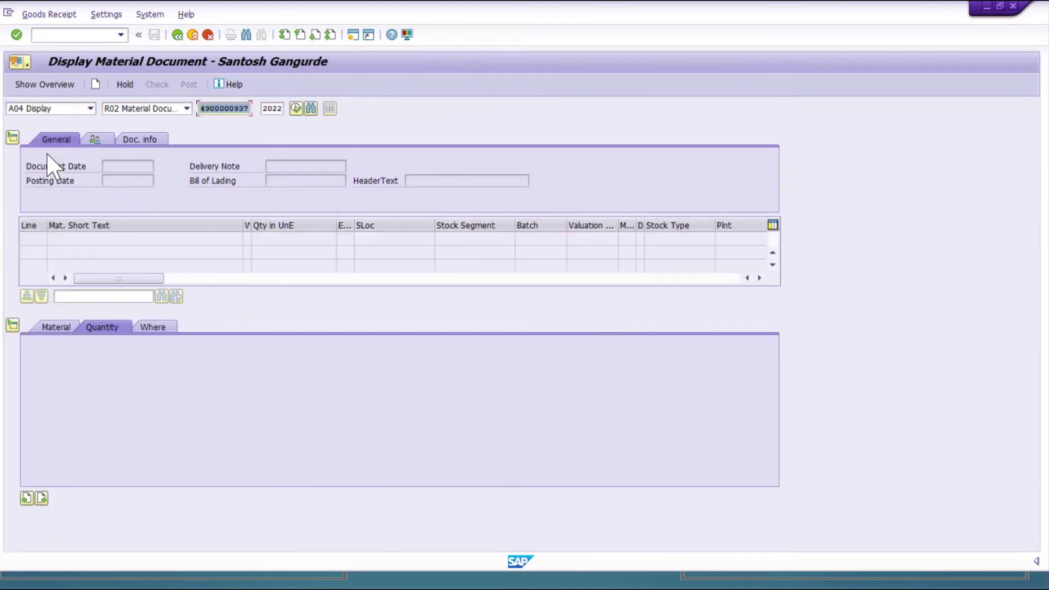
key(Return)
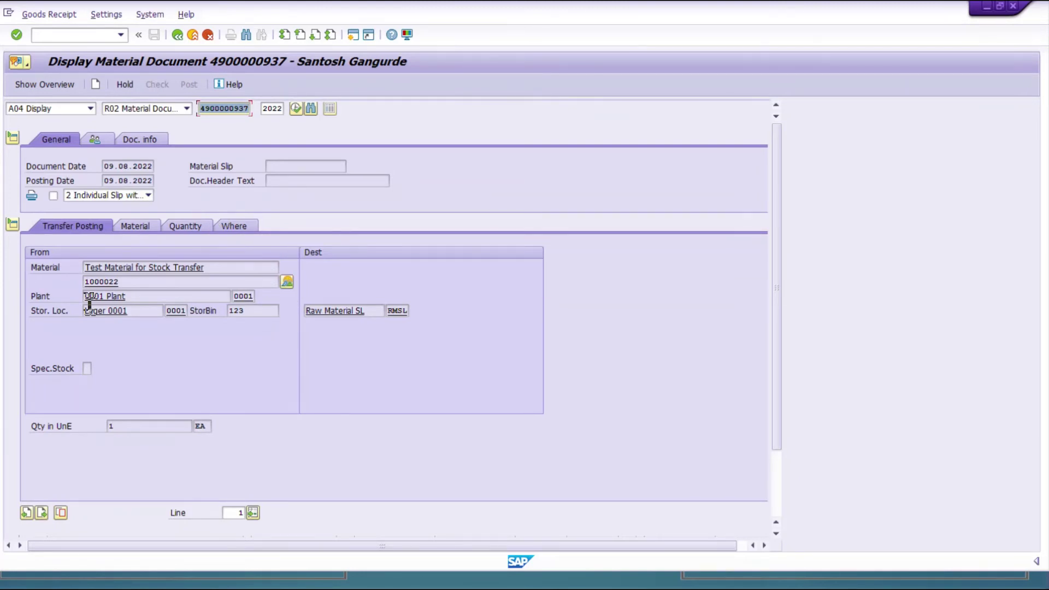
- Examine the posted document's quantity, movement type, and source and destination storage locations
click(134, 227)
click(185, 228)
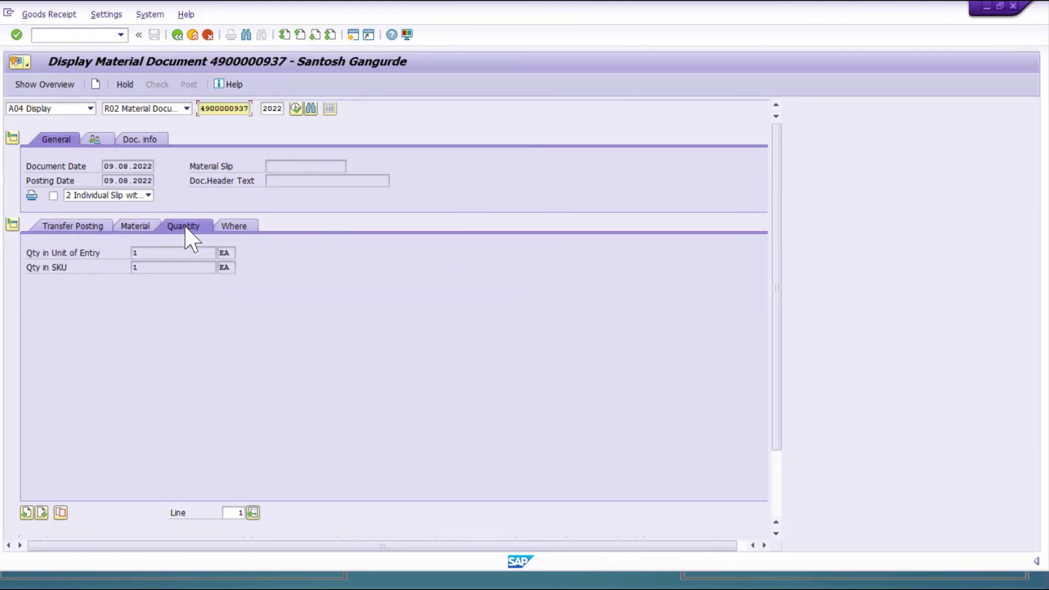
click(234, 226)
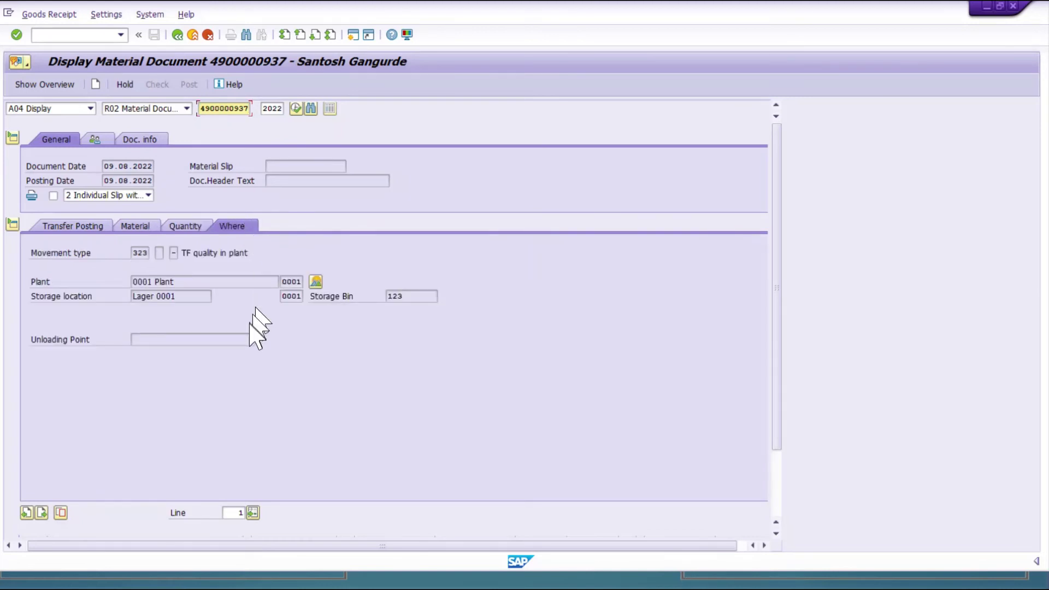
click(97, 226)
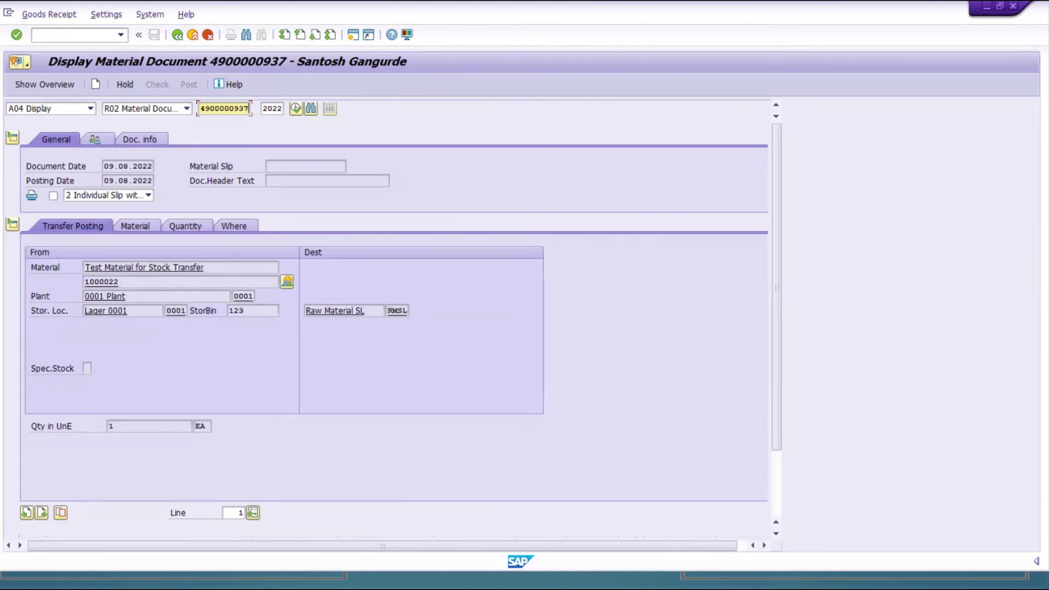
click(113, 310)
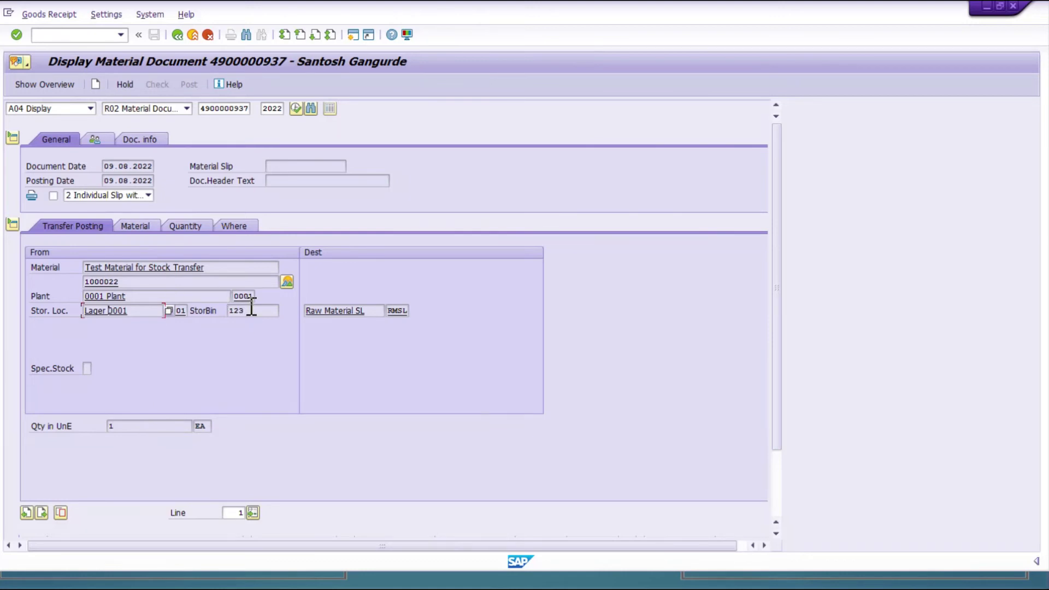
click(226, 225)
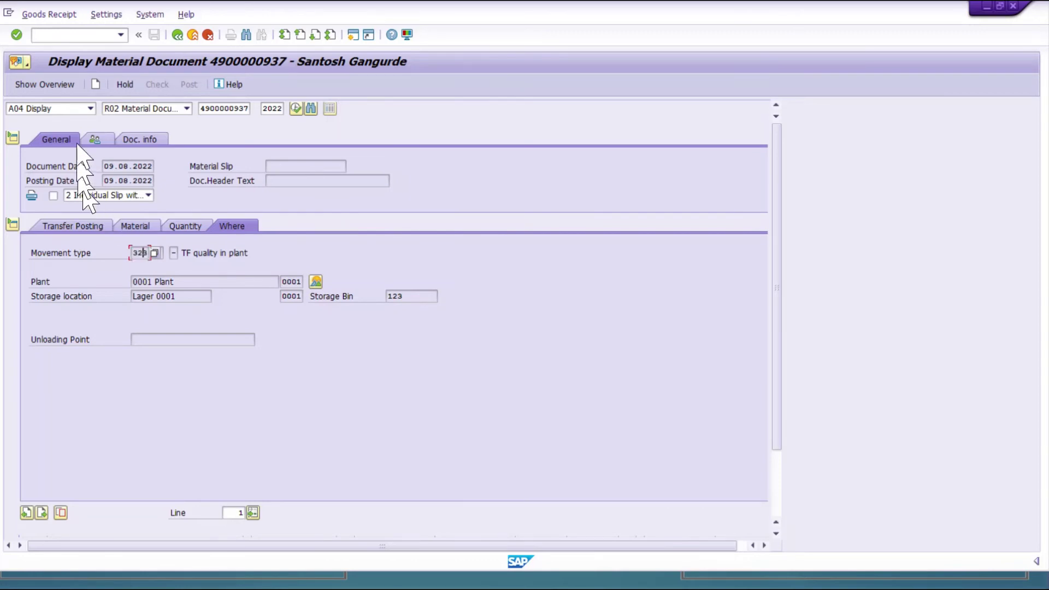
- Reload the stock overview of material 1000022 and examine the blocked stock in storage locations 0001 and RMSL
click(148, 195)
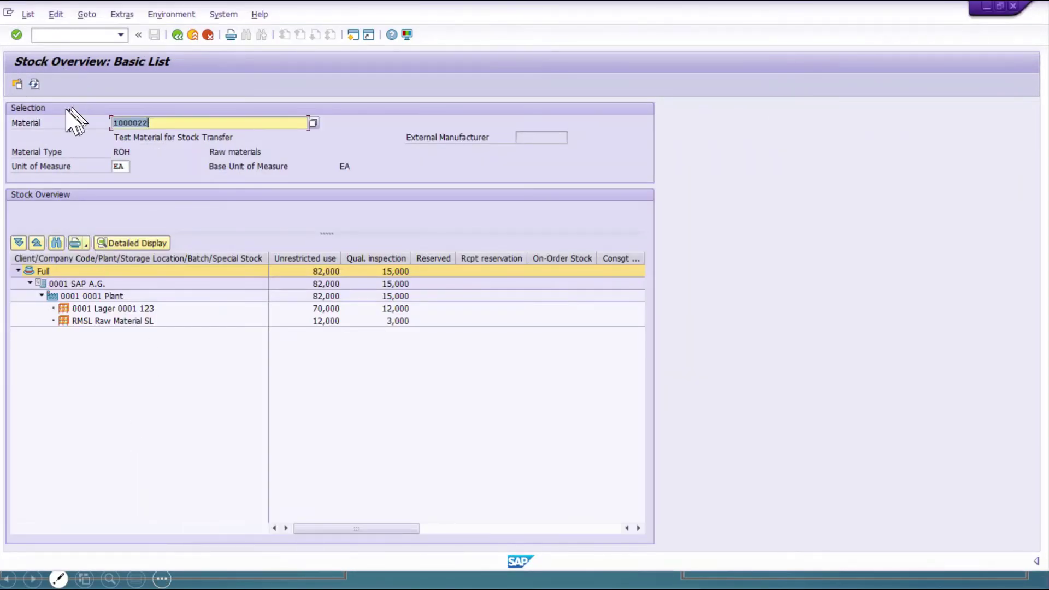
click(34, 84)
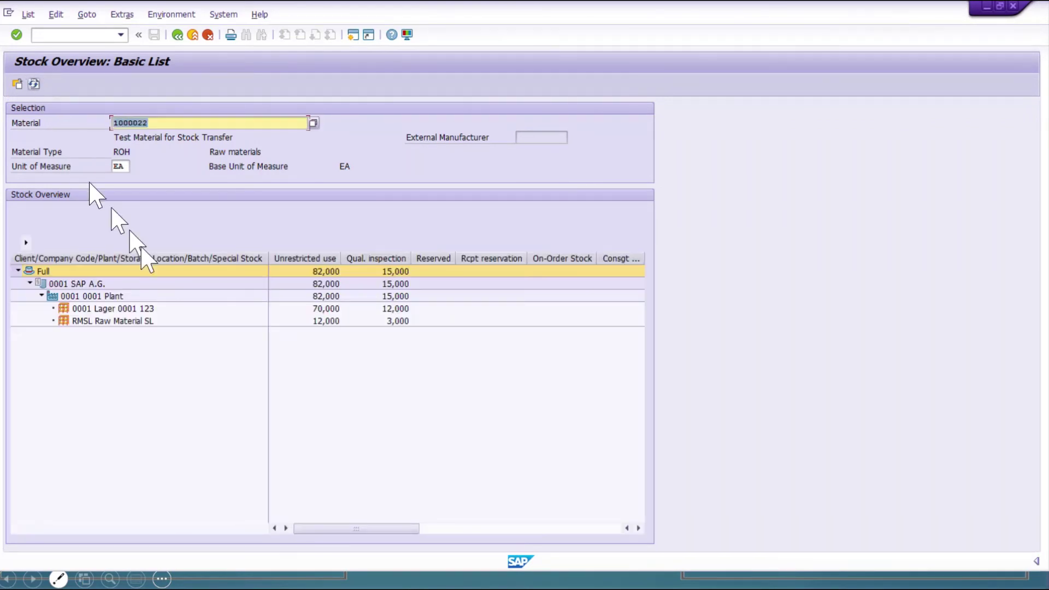
drag(325, 528, 494, 529)
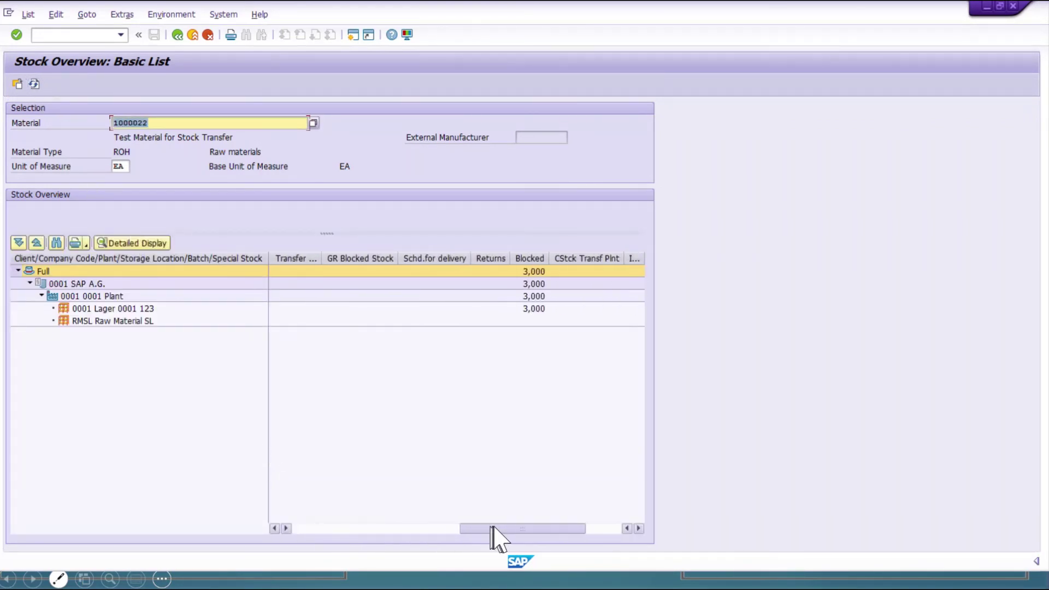
click(177, 34)
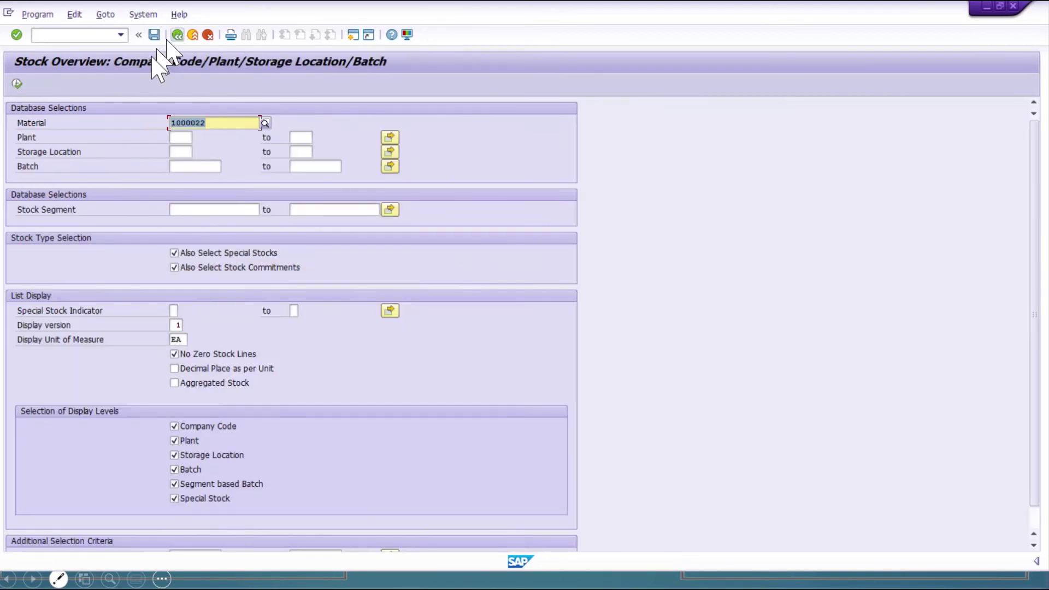
click(17, 83)
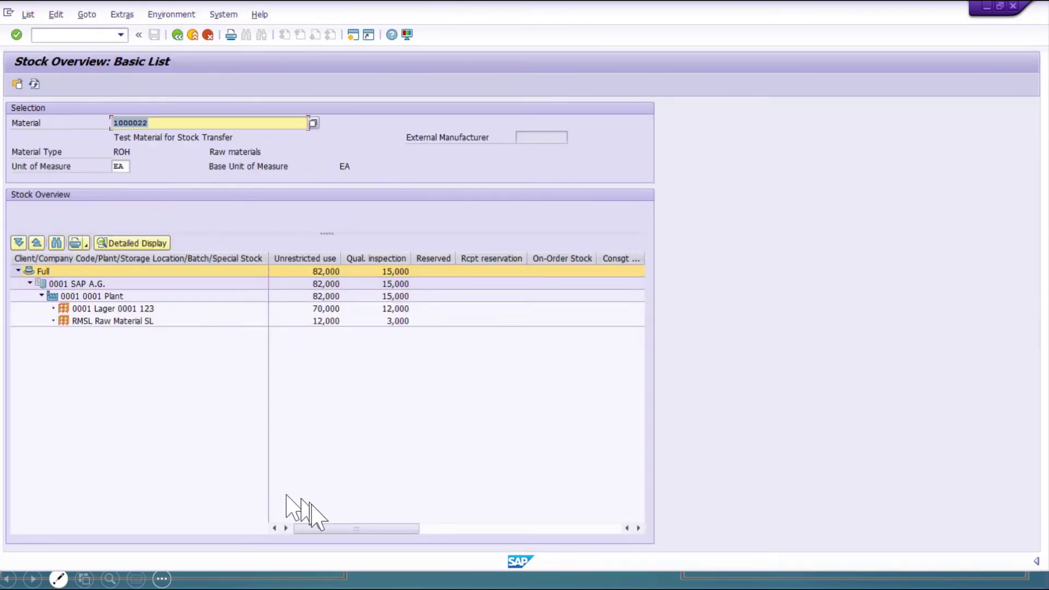
drag(328, 530, 618, 536)
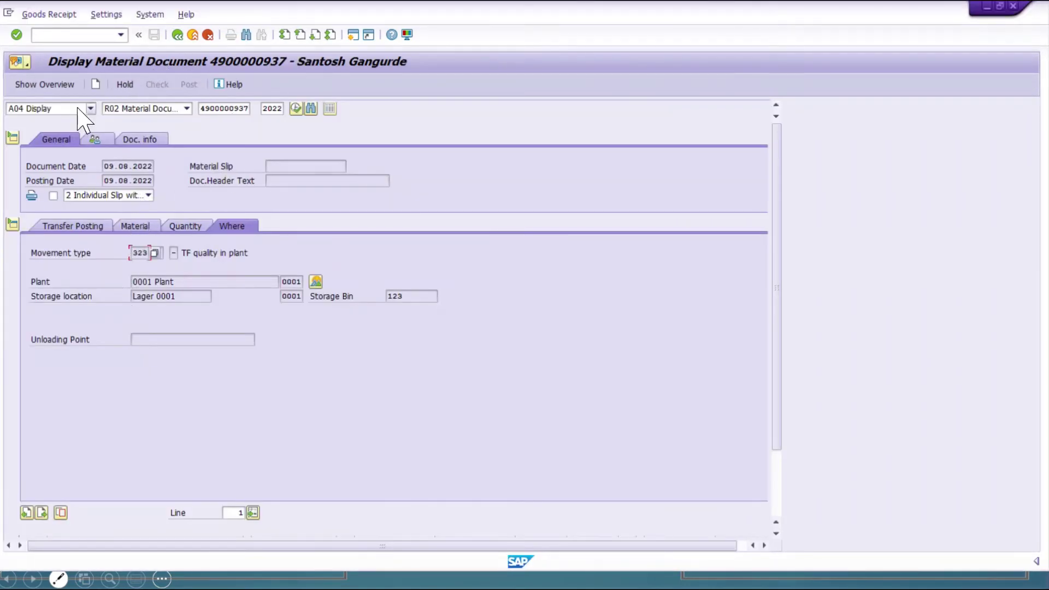
- Start a new transfer posting with movement type 325, and set both plant and storage location to 0001
click(83, 112)
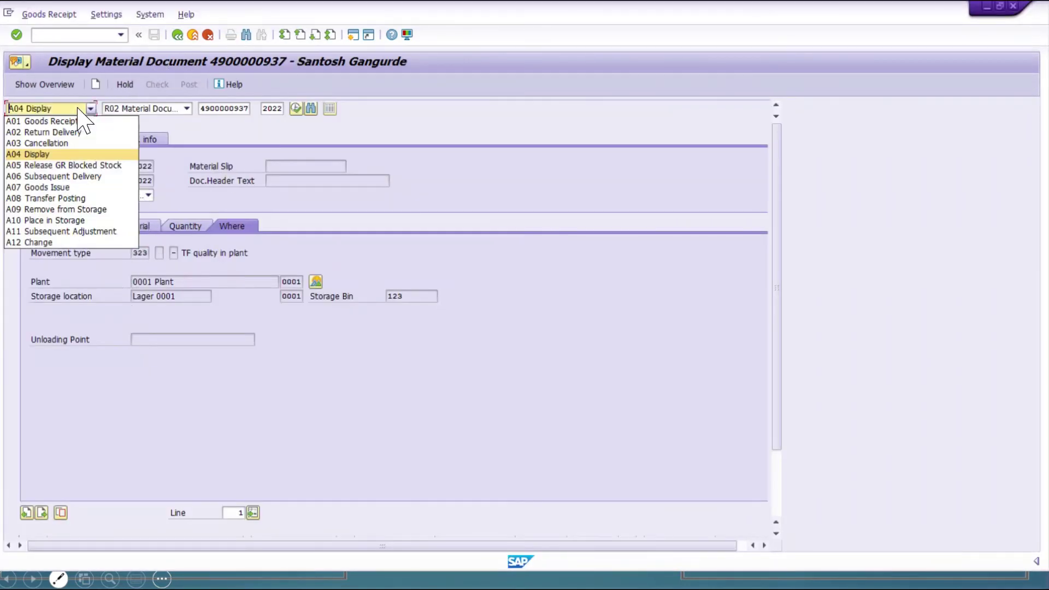
click(70, 198)
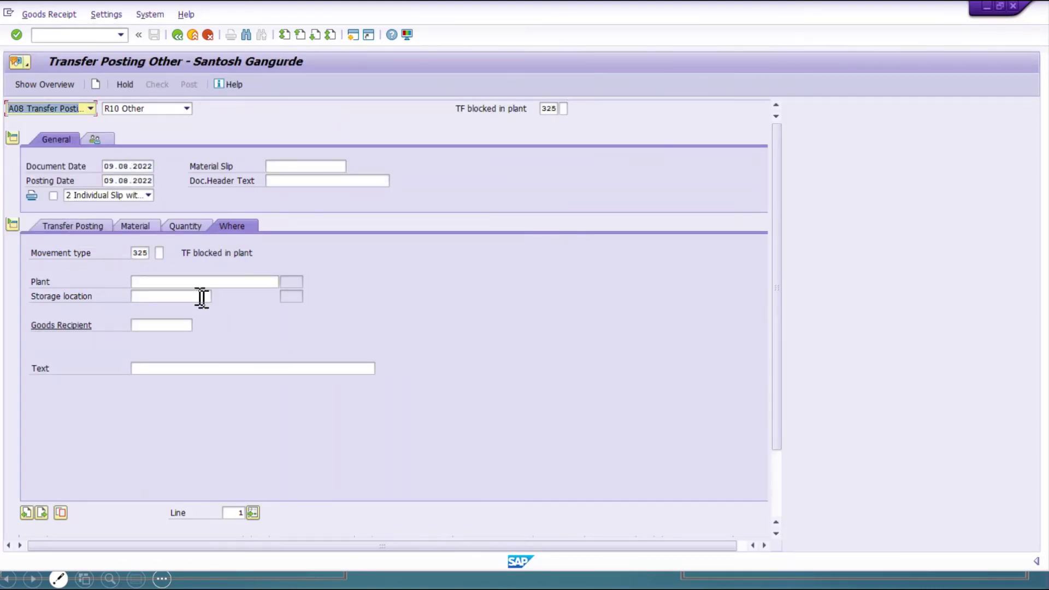
click(186, 279)
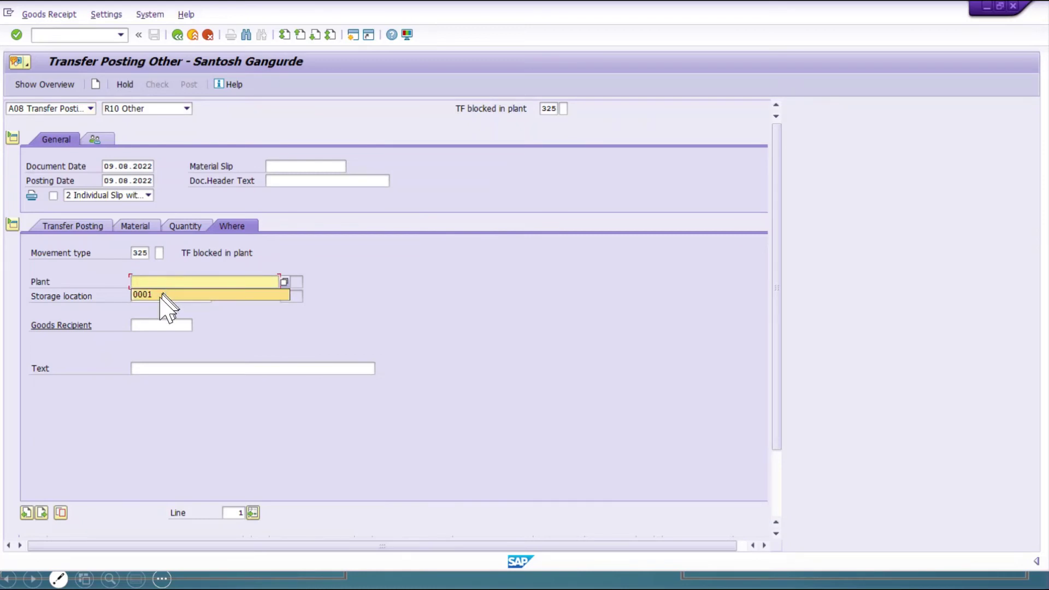
click(161, 298)
click(159, 297)
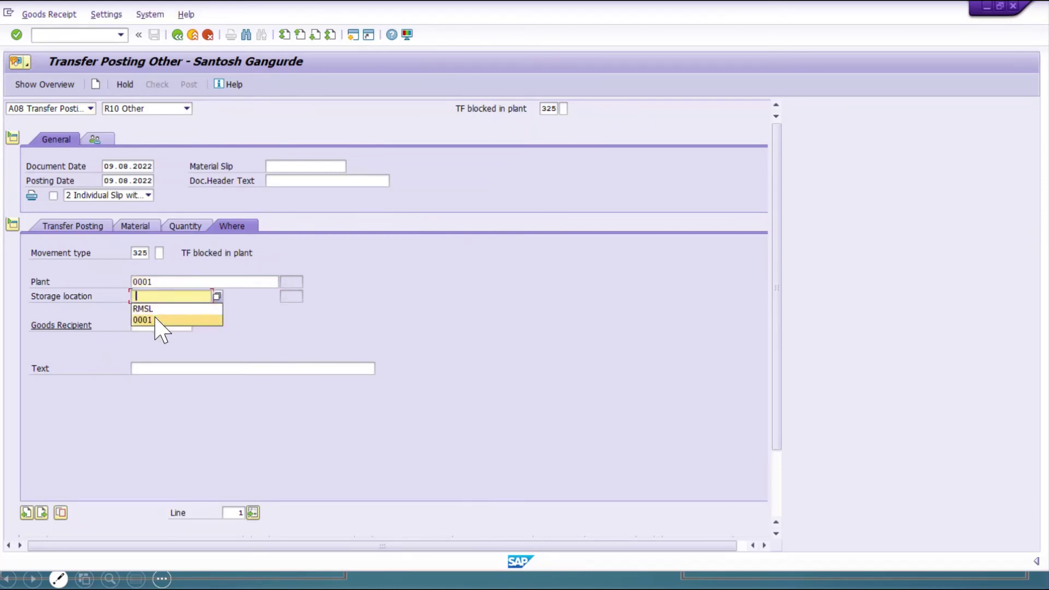
click(143, 319)
key(Return)
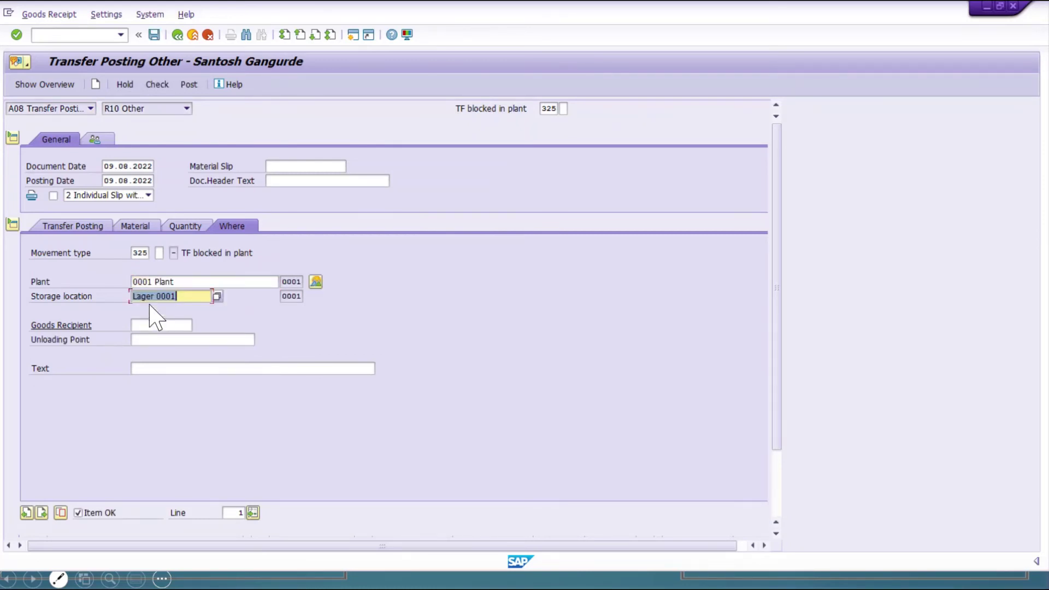
- Enter 1000022 as the source material of the transfer posting
click(80, 228)
click(130, 269)
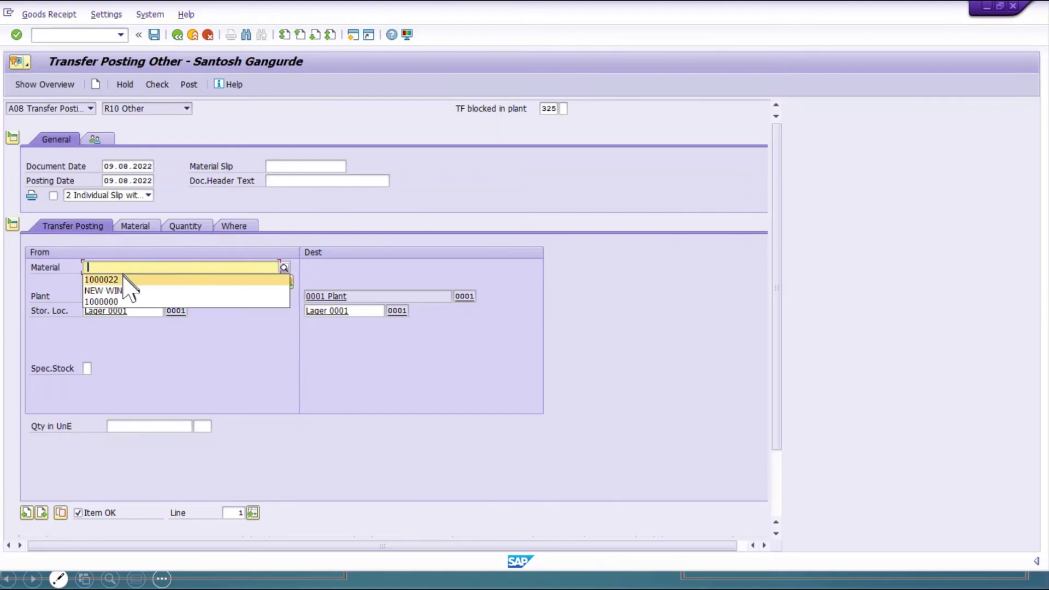
click(124, 279)
key(Return)
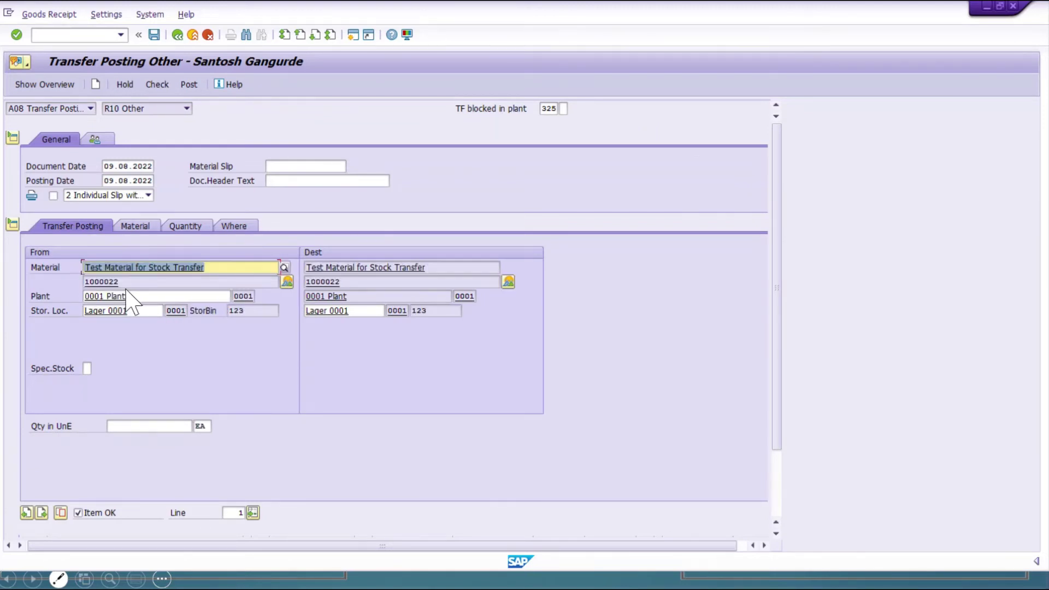
- Replace the destination storage location with RMSL
click(364, 312)
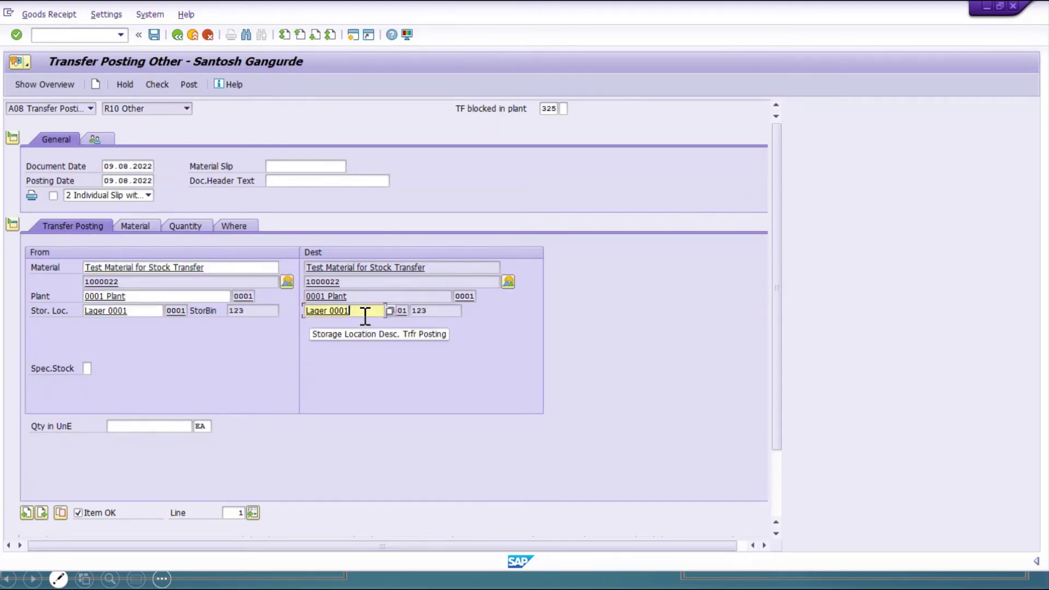
key(ctrl+a)
key(BackSpace)
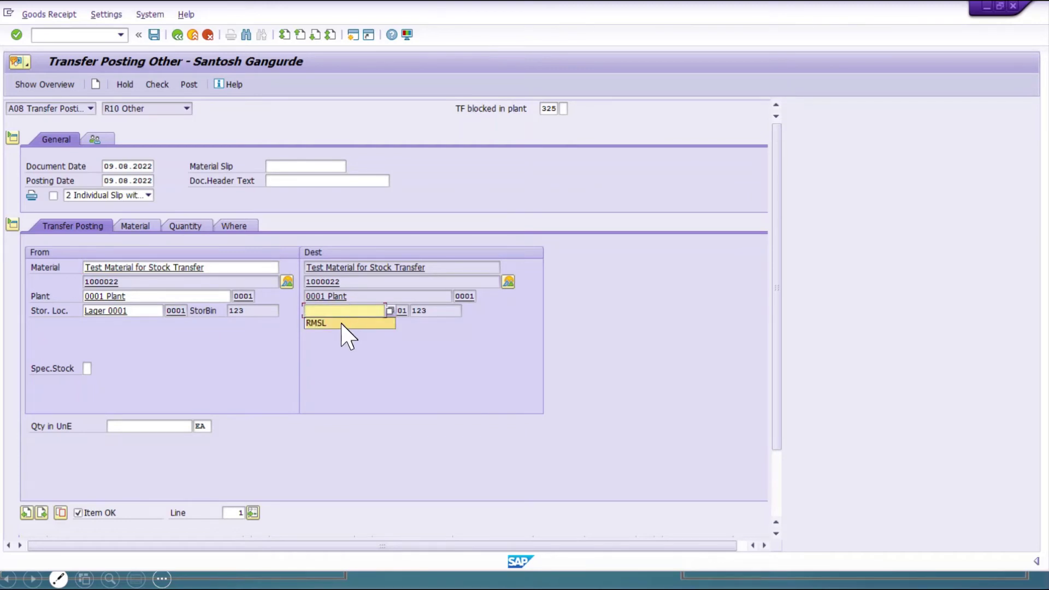
click(342, 323)
key(Return)
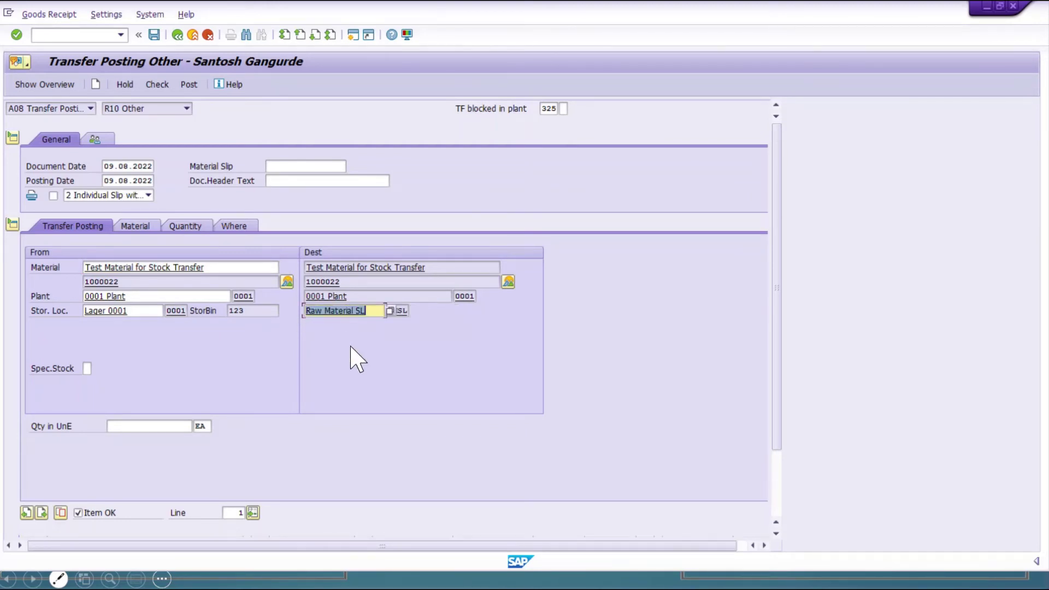
- Set the quantity to 1 EA, review the item's material and quantity details, and post the document
click(134, 427)
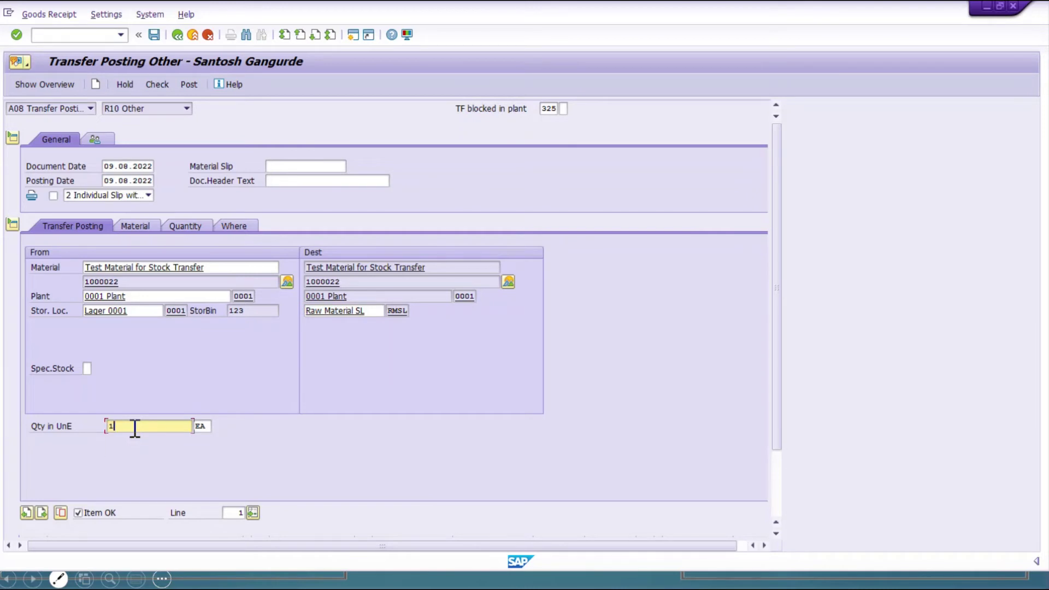
double_click(135, 426)
click(143, 229)
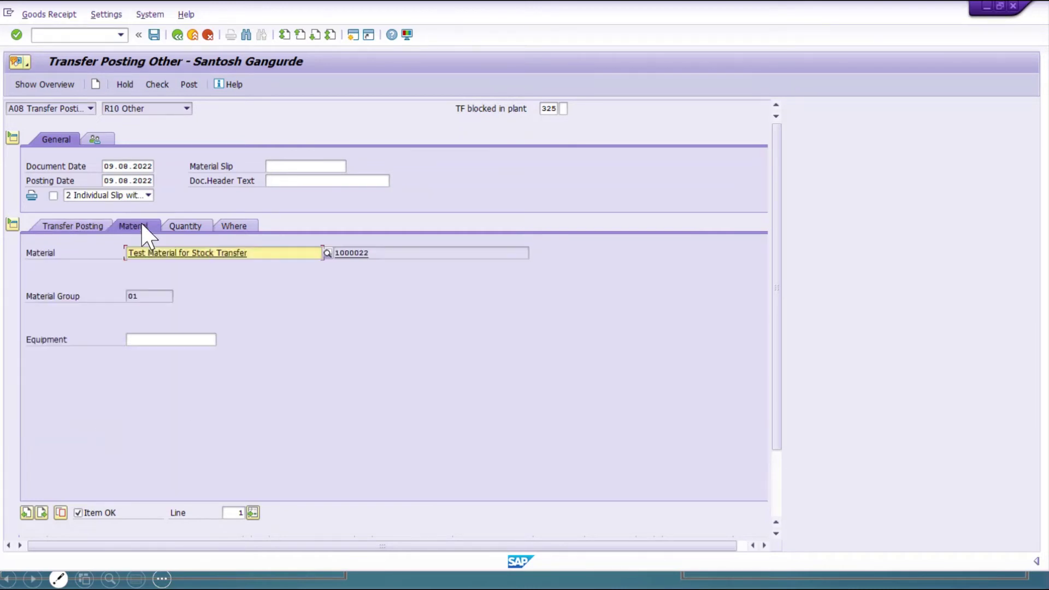
click(190, 226)
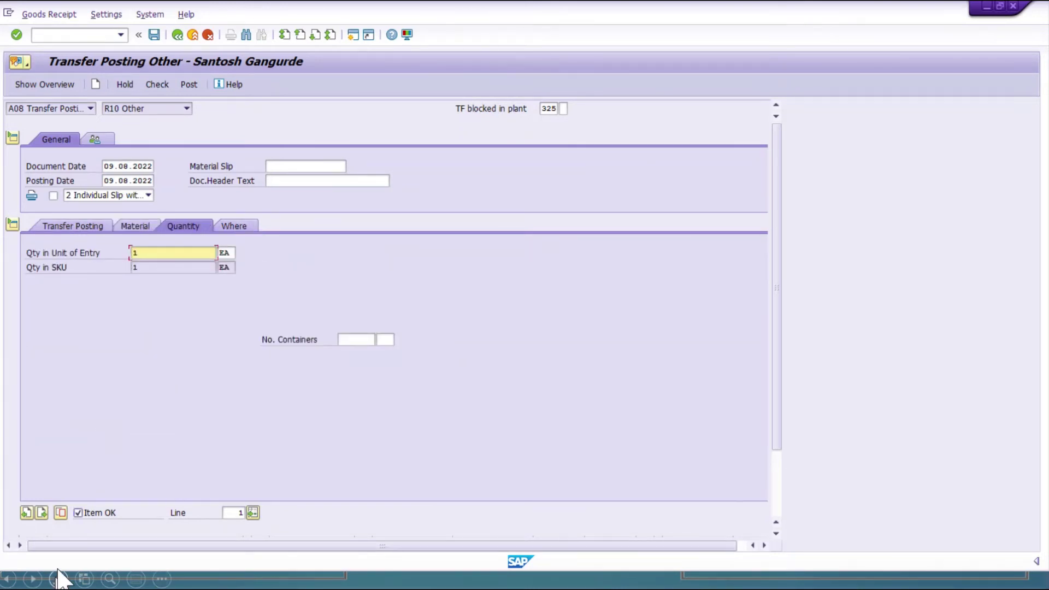
click(154, 35)
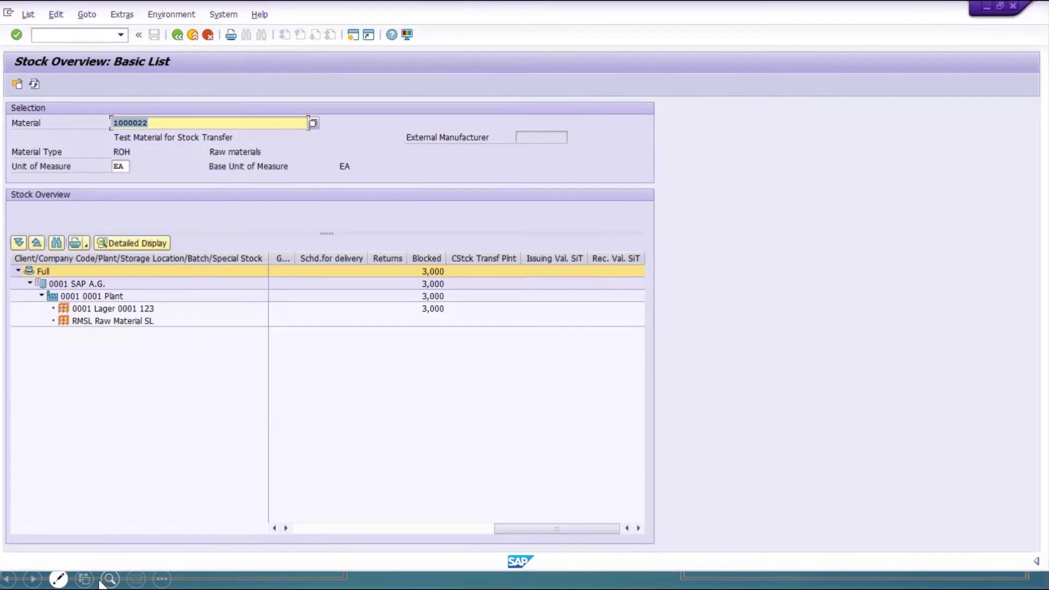
- Refresh the stock overview and check how the blocked stock is split between storage locations 0001 and RMSL
click(33, 83)
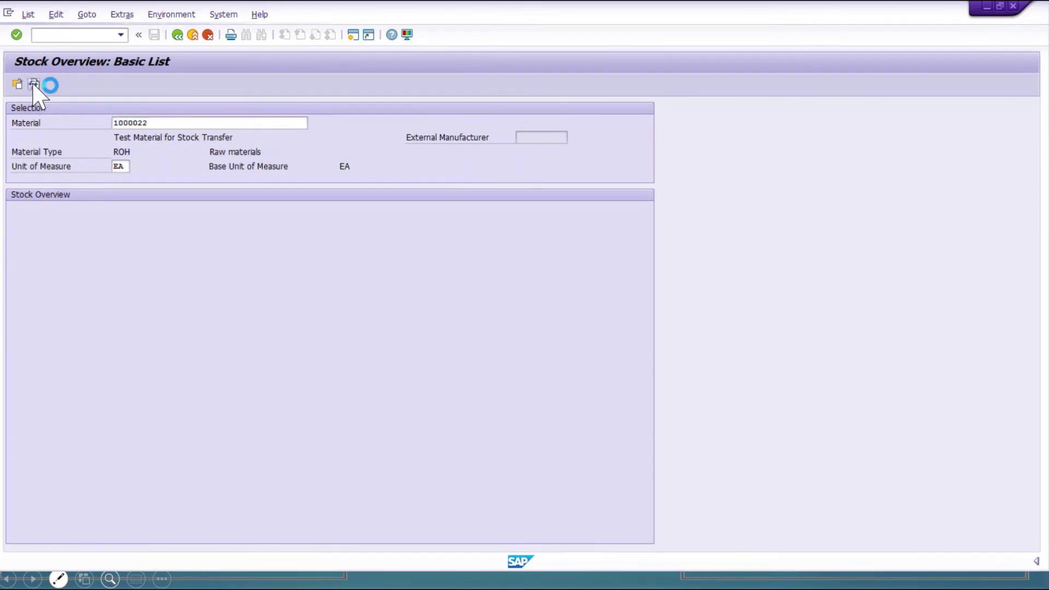
drag(346, 529, 535, 521)
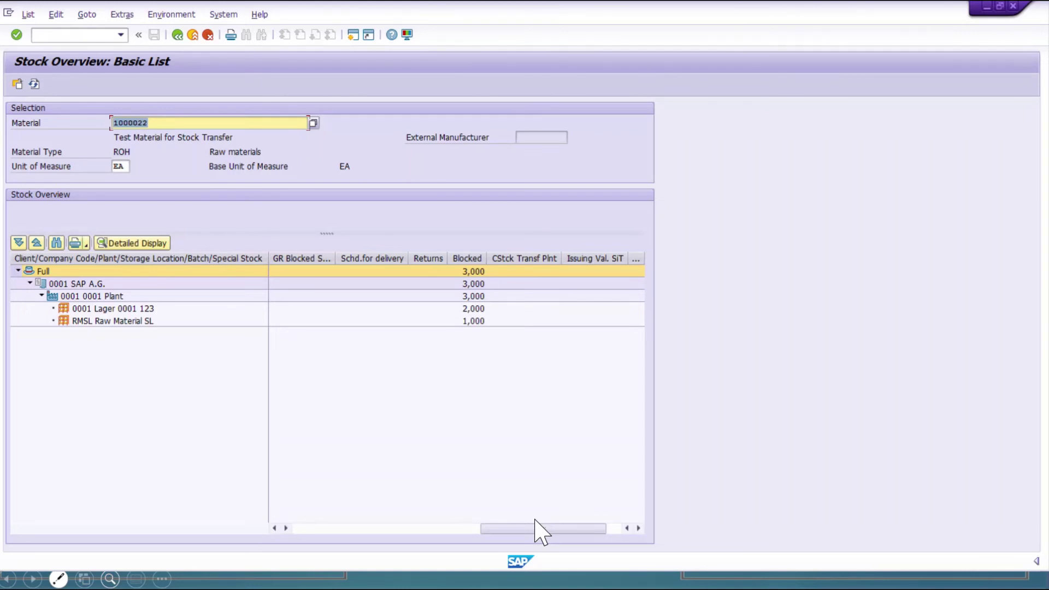
click(469, 321)
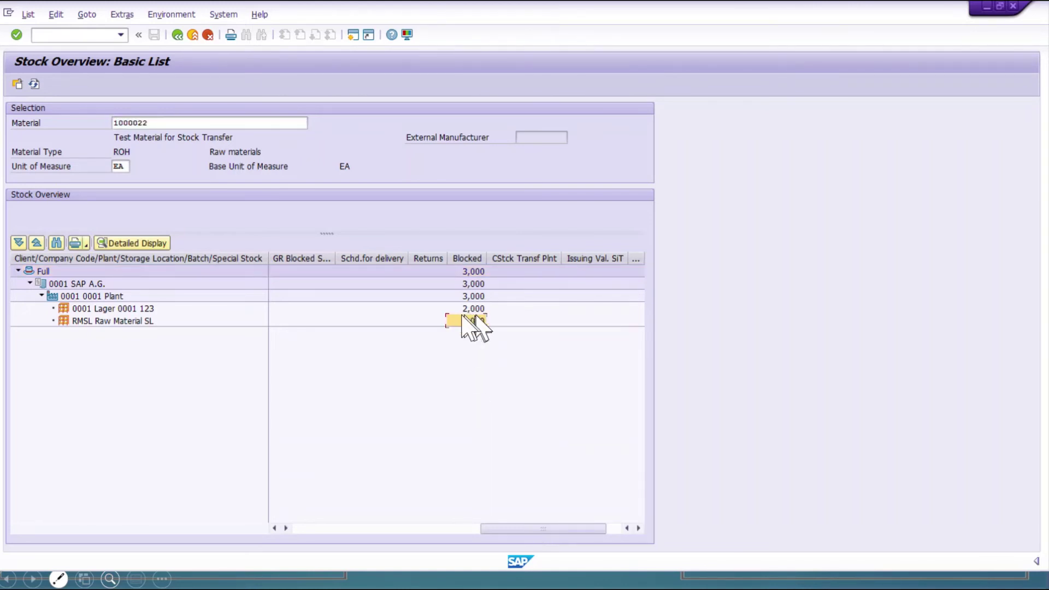
click(471, 310)
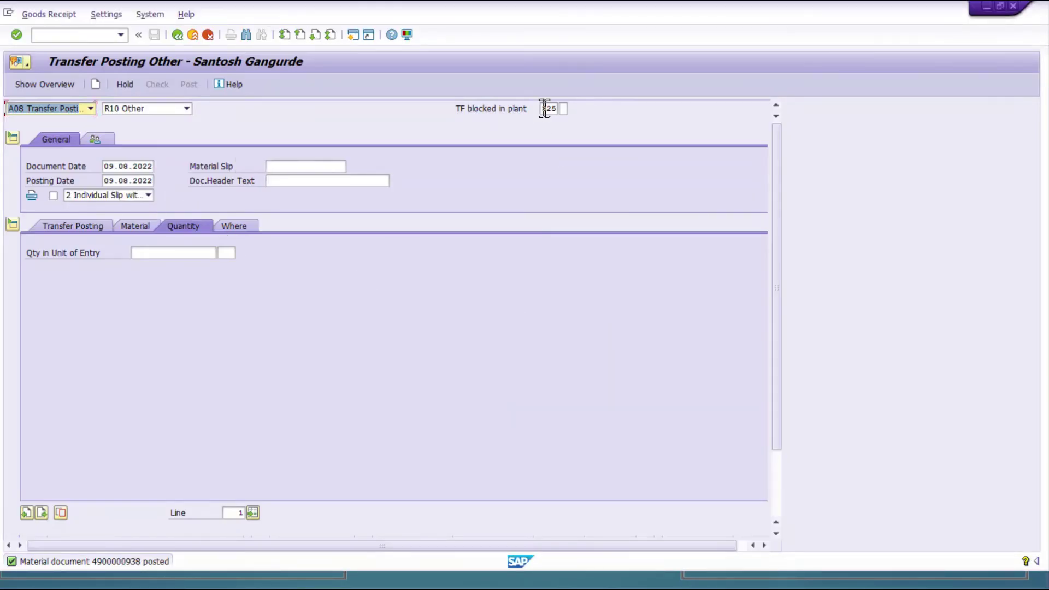
- Change the transfer posting's movement type to 349 without special stock, for transferring blocked stock to quality inspection stock
click(544, 108)
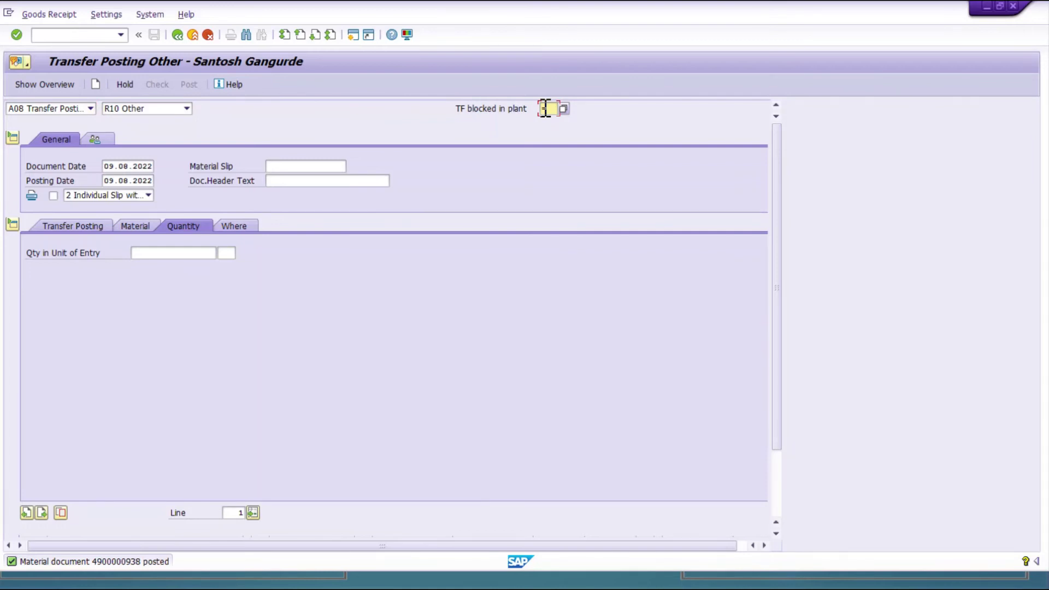
click(544, 108)
text(349)
click(563, 108)
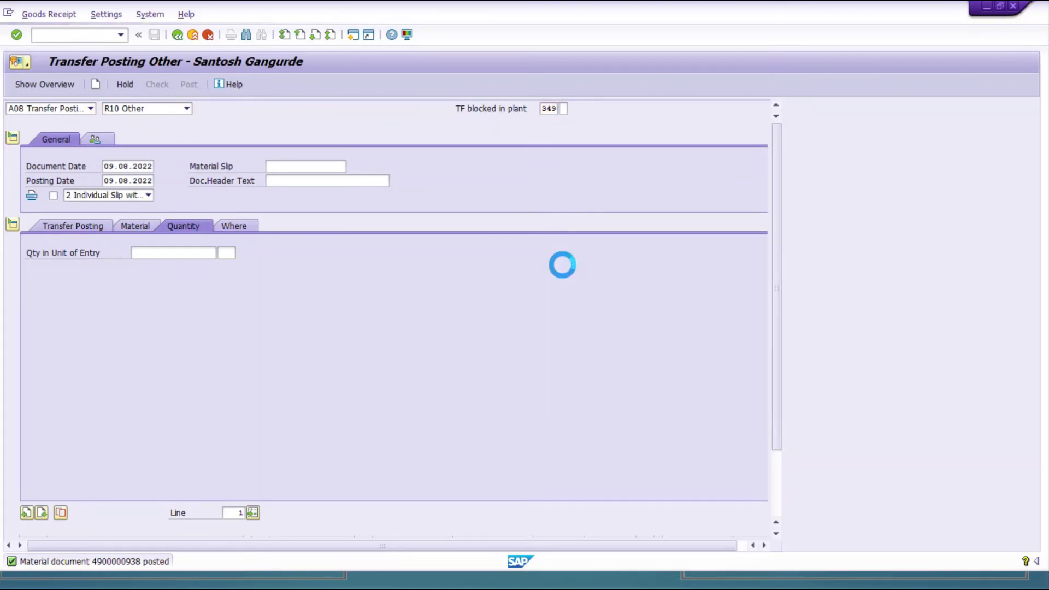
scroll(586, 316, down, 20)
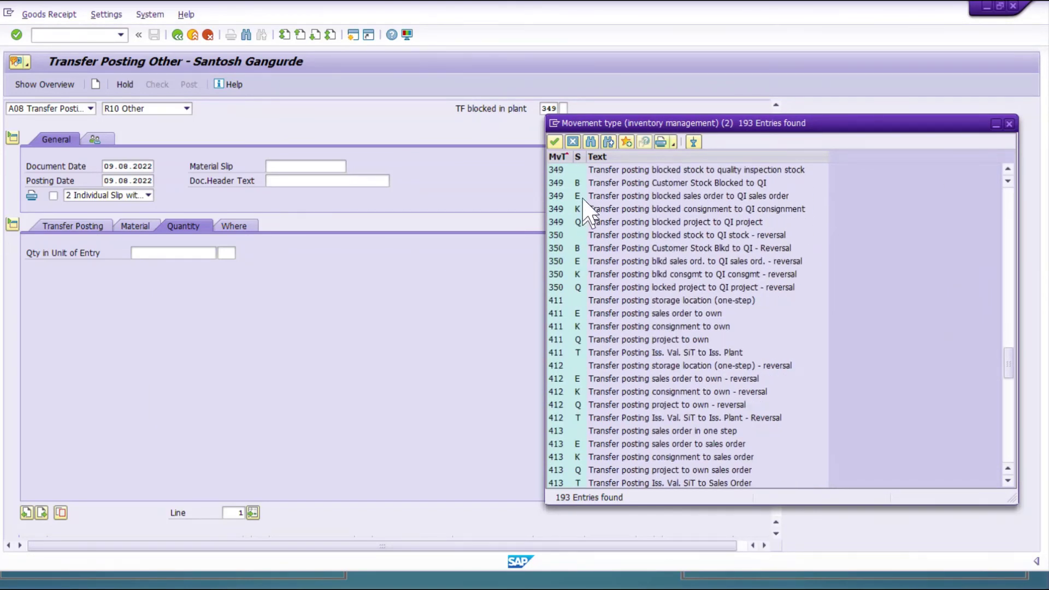
click(600, 170)
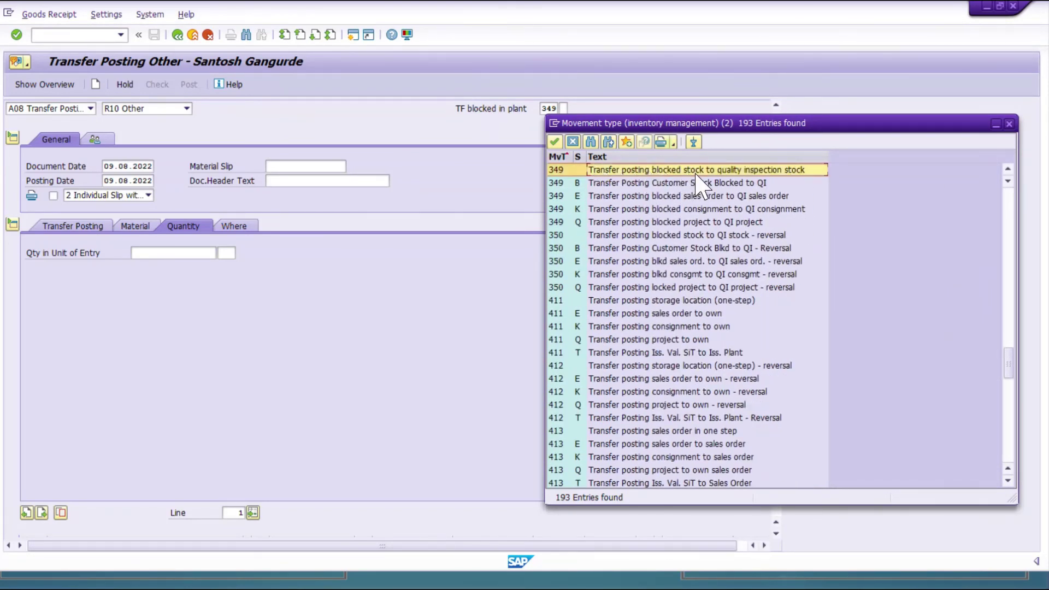
double_click(760, 170)
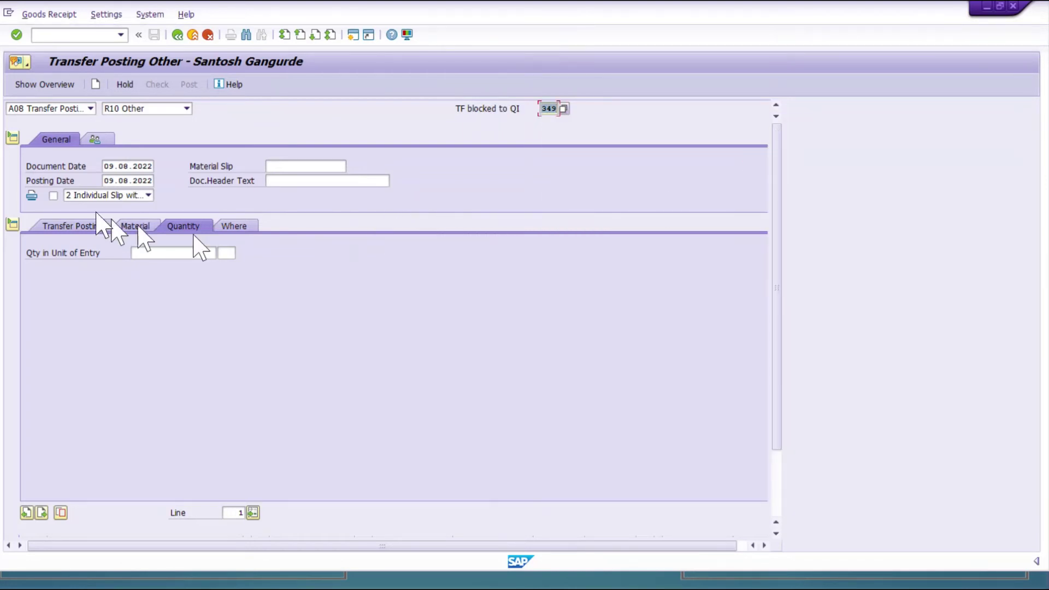
- Open the item's transfer posting details and re-enter movement type 349
click(82, 226)
key(BackSpace)
click(119, 267)
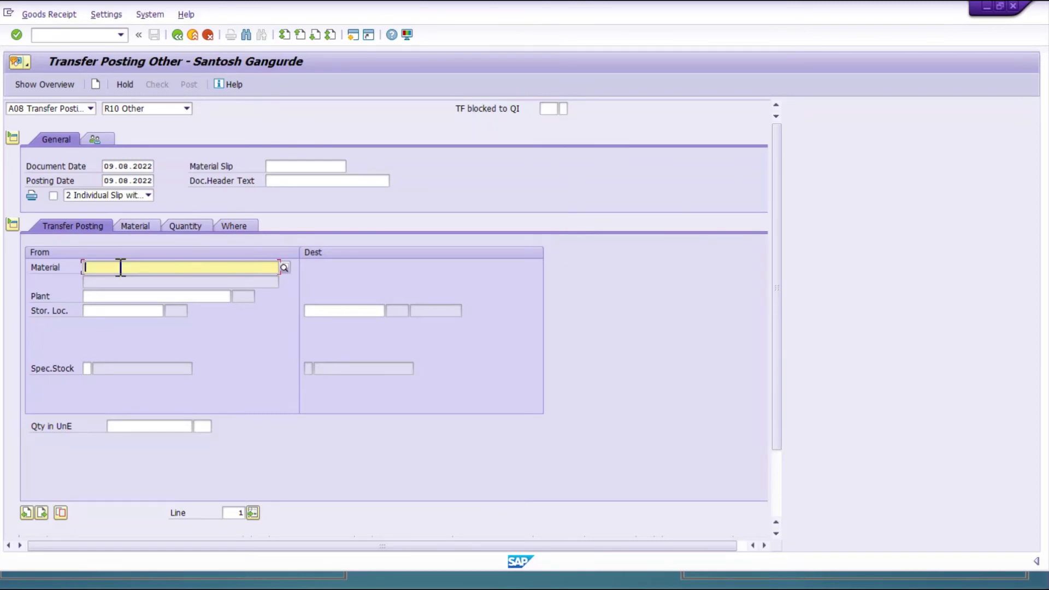
click(547, 108)
click(549, 121)
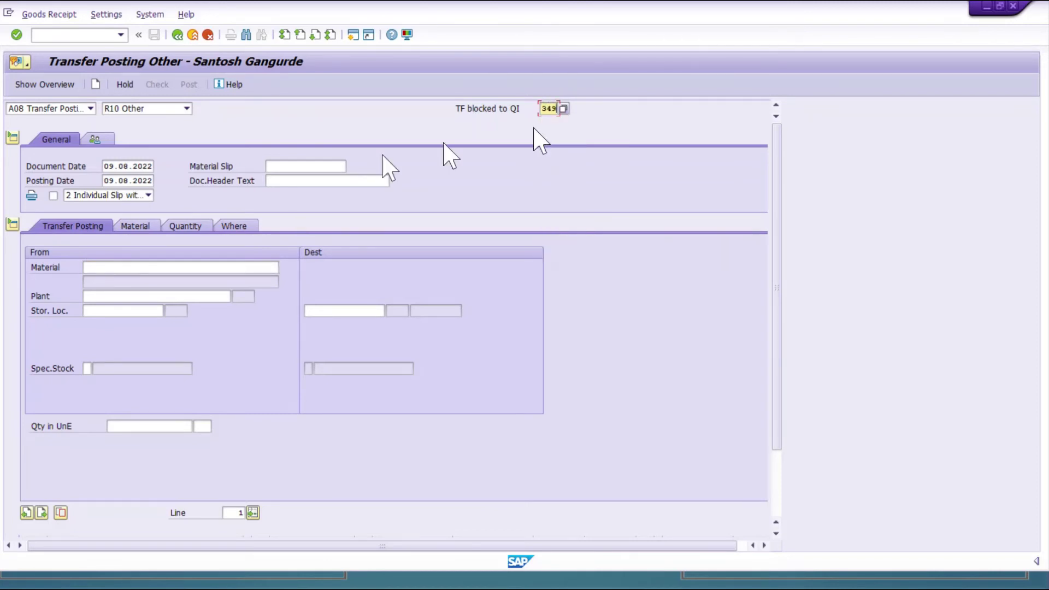
- Enter material 1000022 with source plant 0001 and storage location 0001, and set the destination storage location to RMSL
click(137, 268)
click(132, 279)
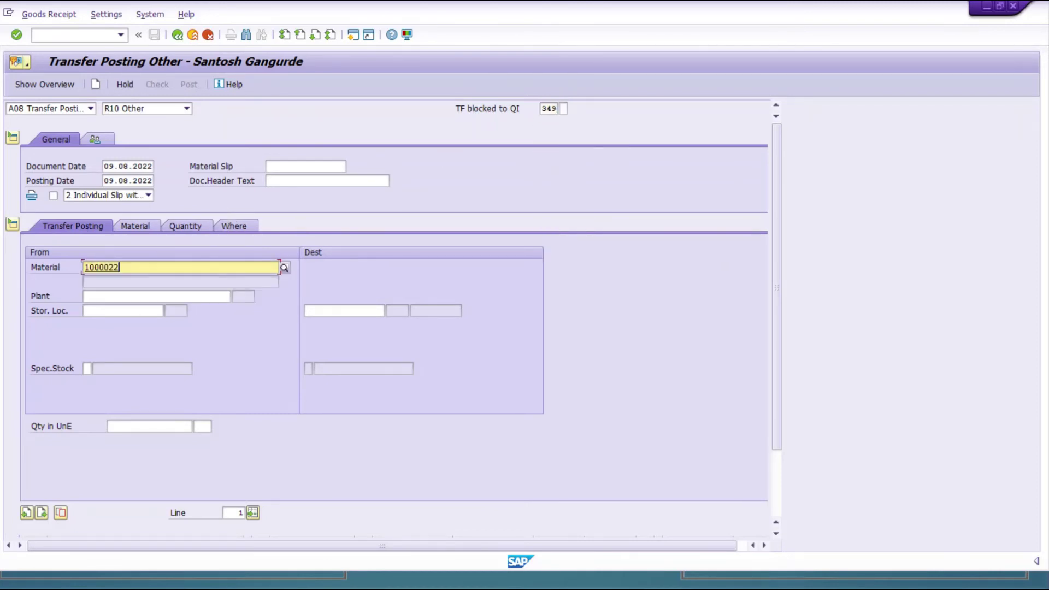
click(122, 296)
click(117, 307)
click(112, 311)
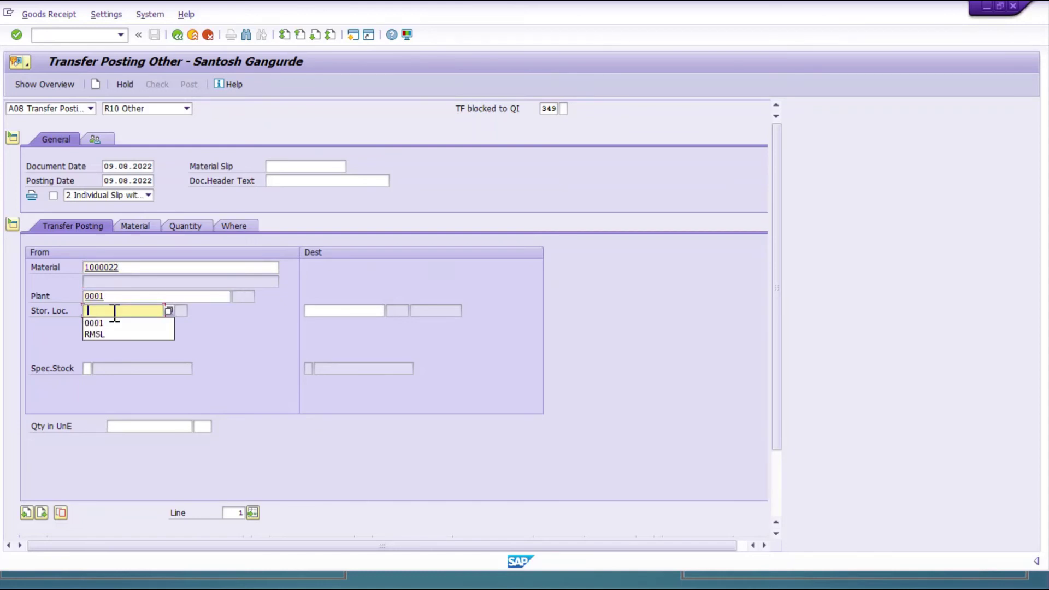
click(113, 323)
click(330, 310)
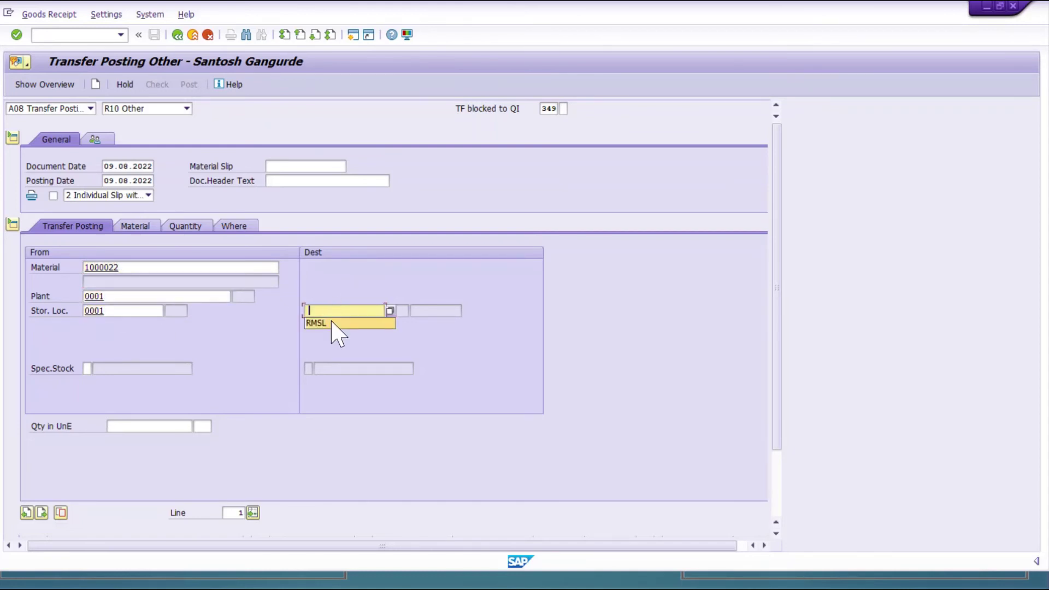
click(330, 322)
key(Return)
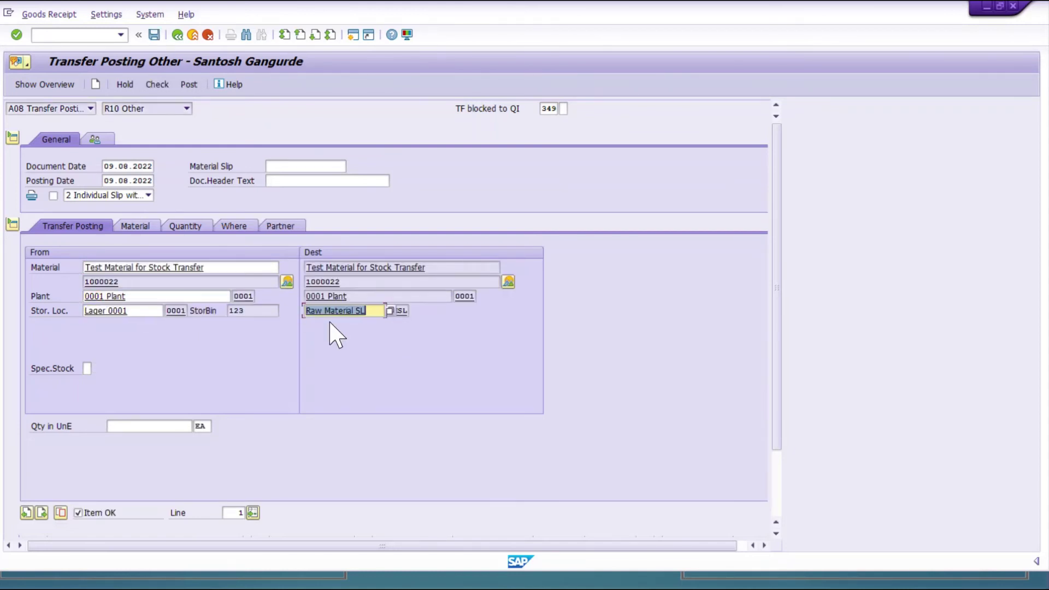
- Enter the transfer quantity, go through the item's material, quantity and location details, and post the movement type 349 transfer
click(167, 432)
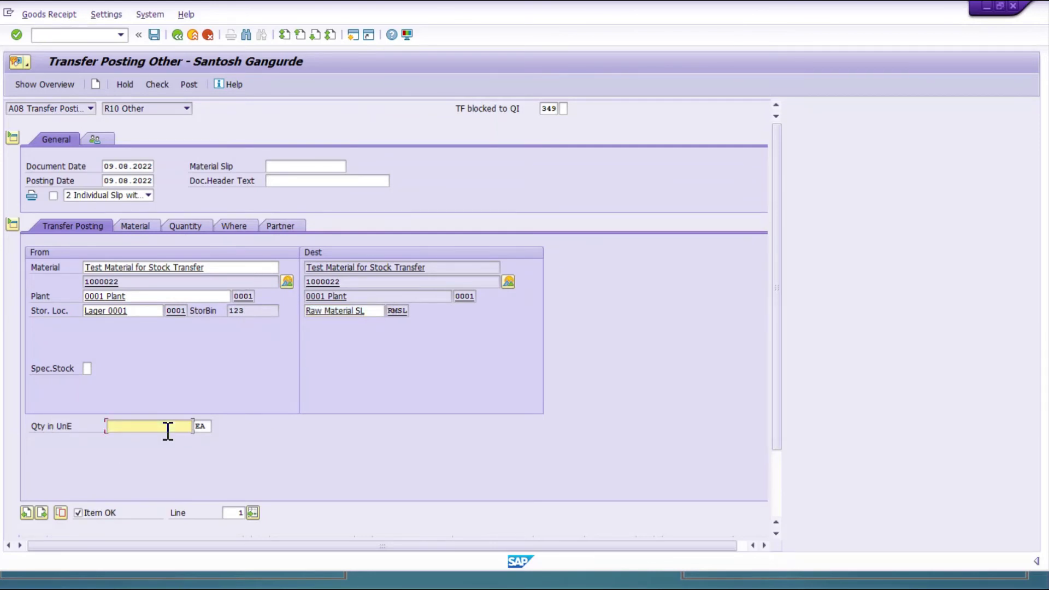
click(136, 226)
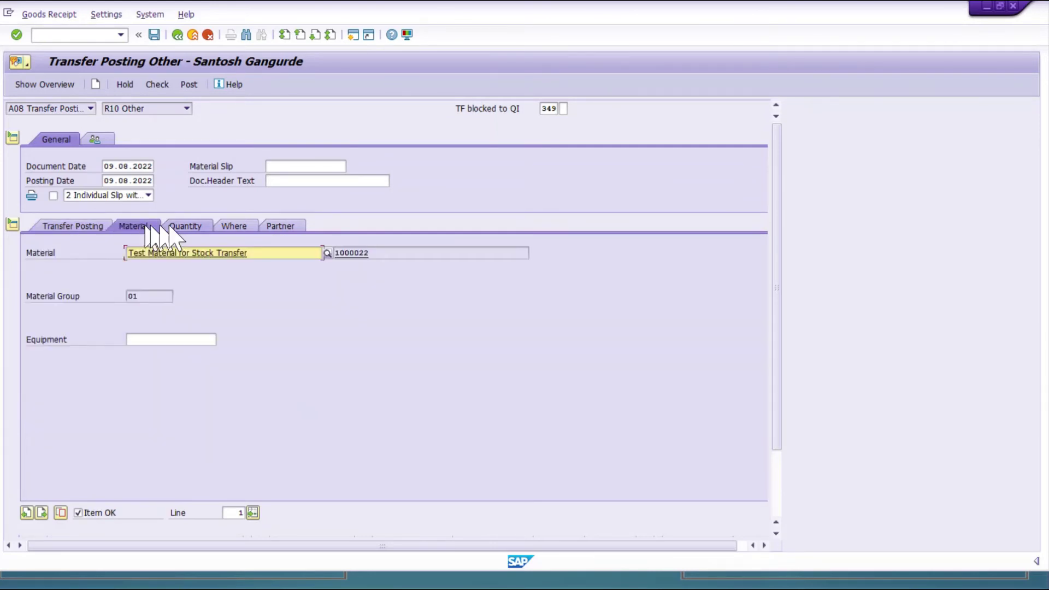
click(181, 228)
click(232, 226)
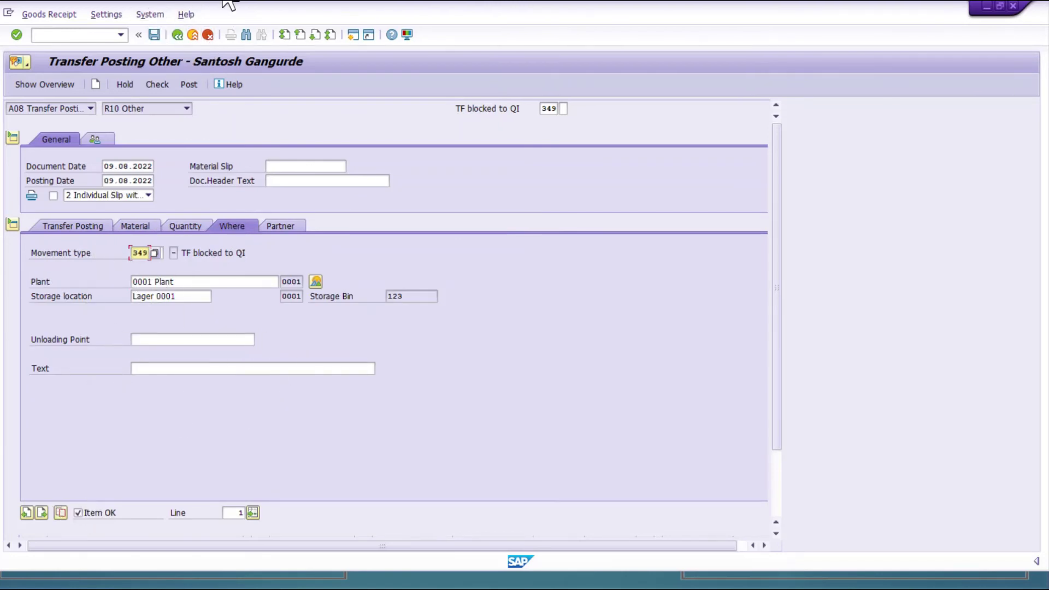
click(154, 34)
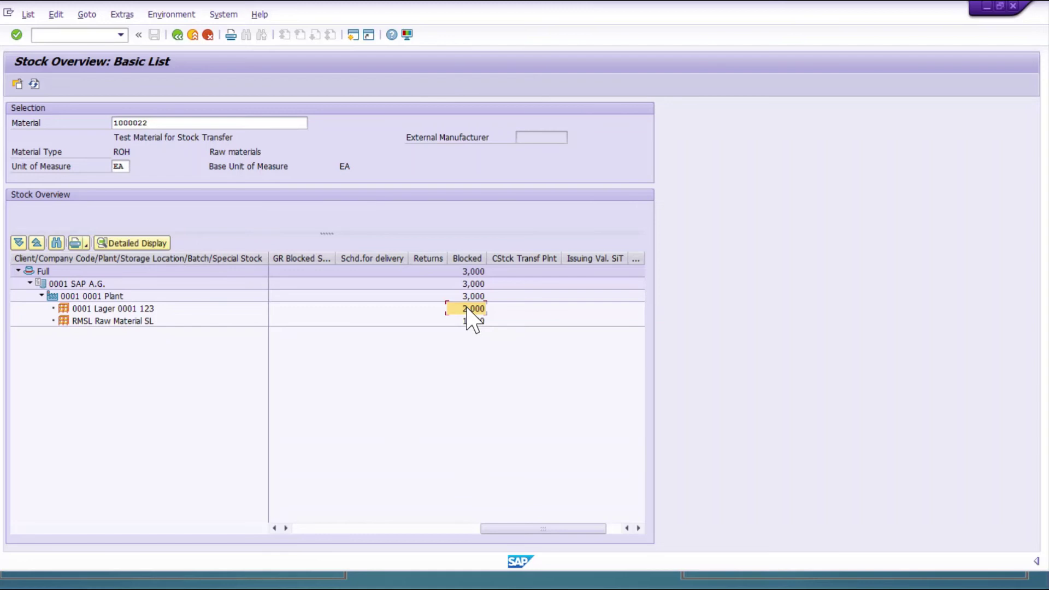
- Refresh the stock overview of material 1000022 and compare quality inspection and blocked stock across storage locations 0001 and RMSL
drag(534, 529, 324, 526)
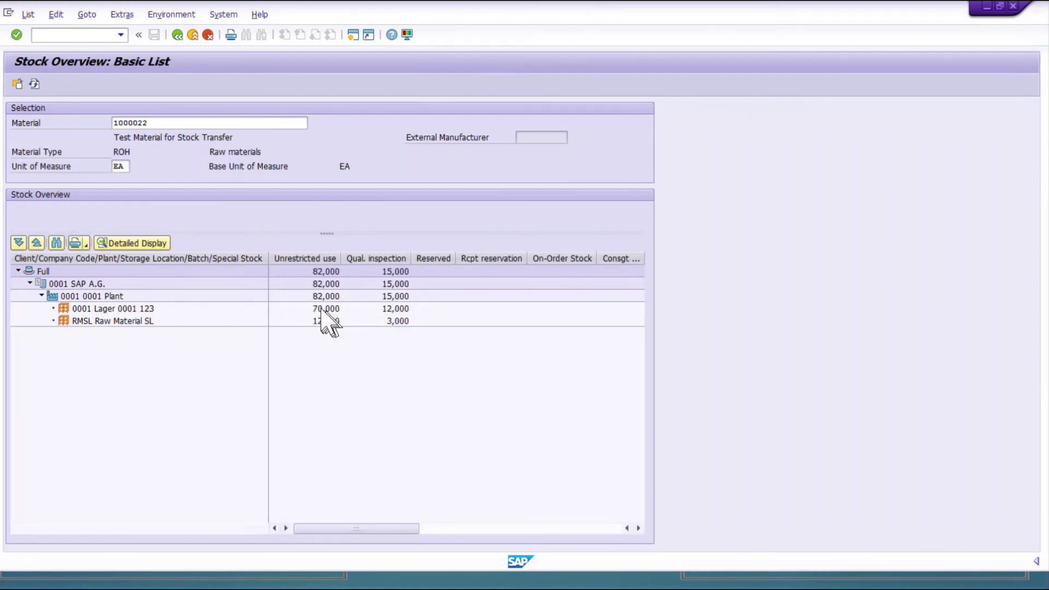
click(383, 310)
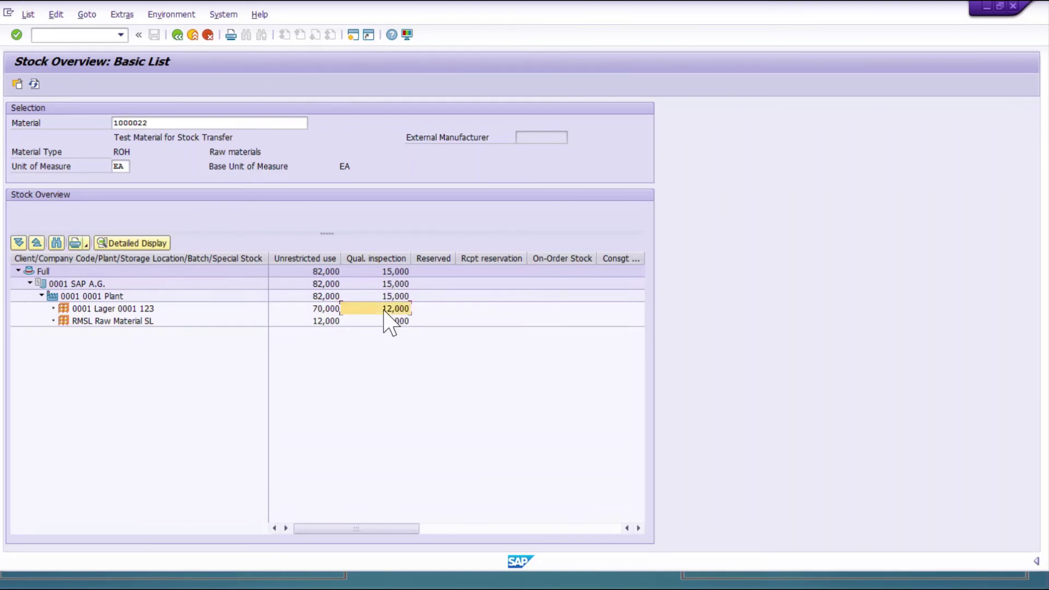
click(35, 84)
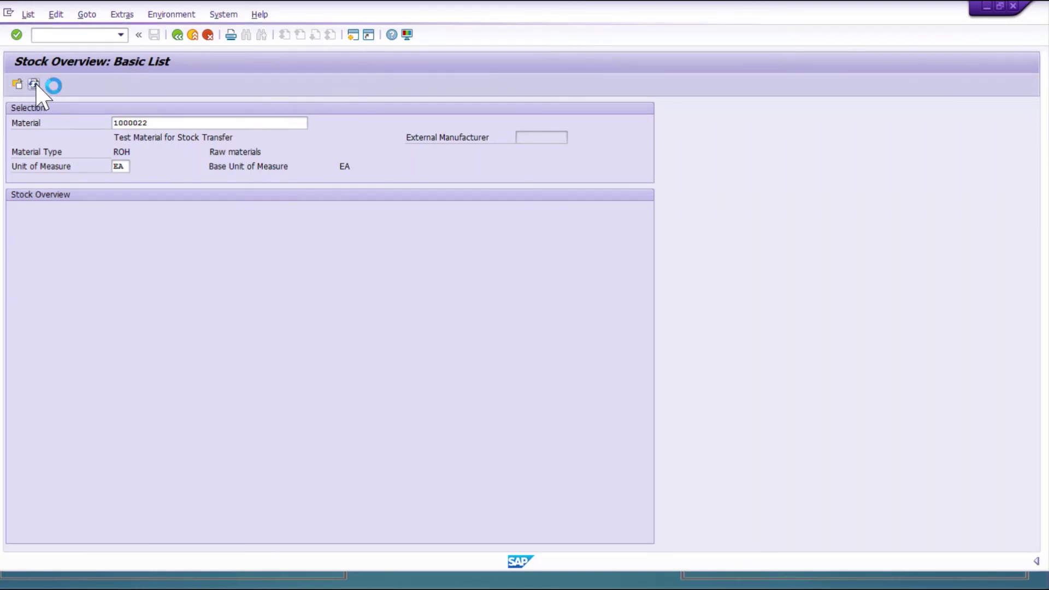
click(35, 84)
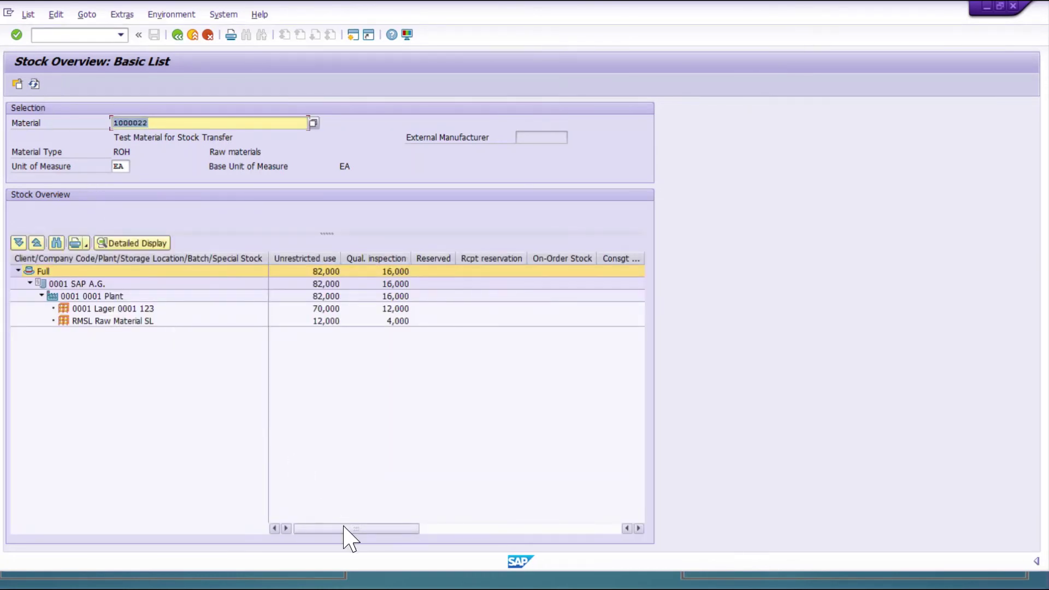
drag(344, 528, 583, 529)
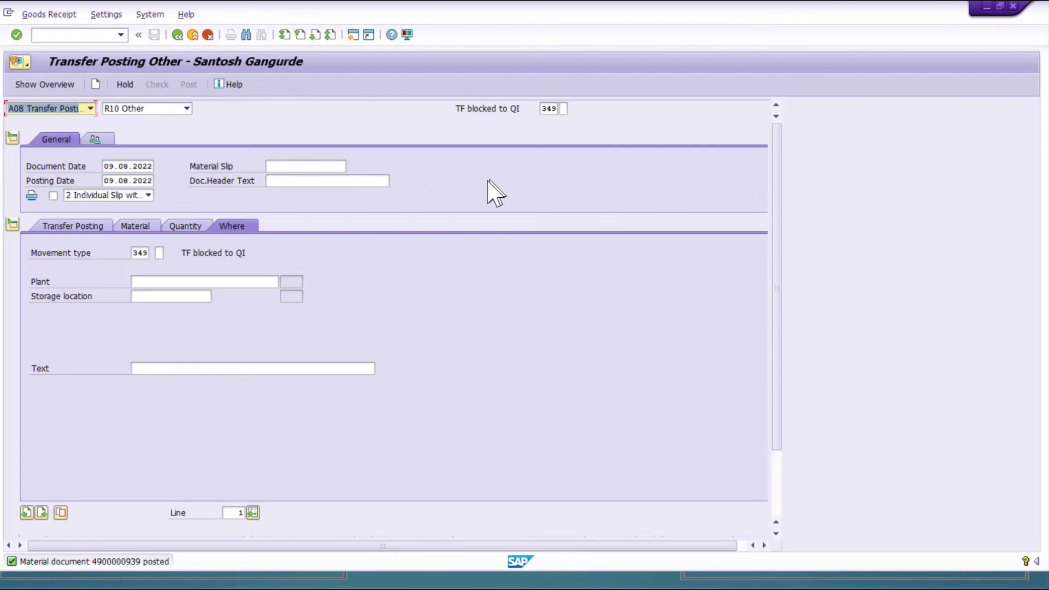
- Enter plant 0001, storage location 0001 and material 1000022 for another movement type 349 transfer posting
click(180, 280)
click(165, 293)
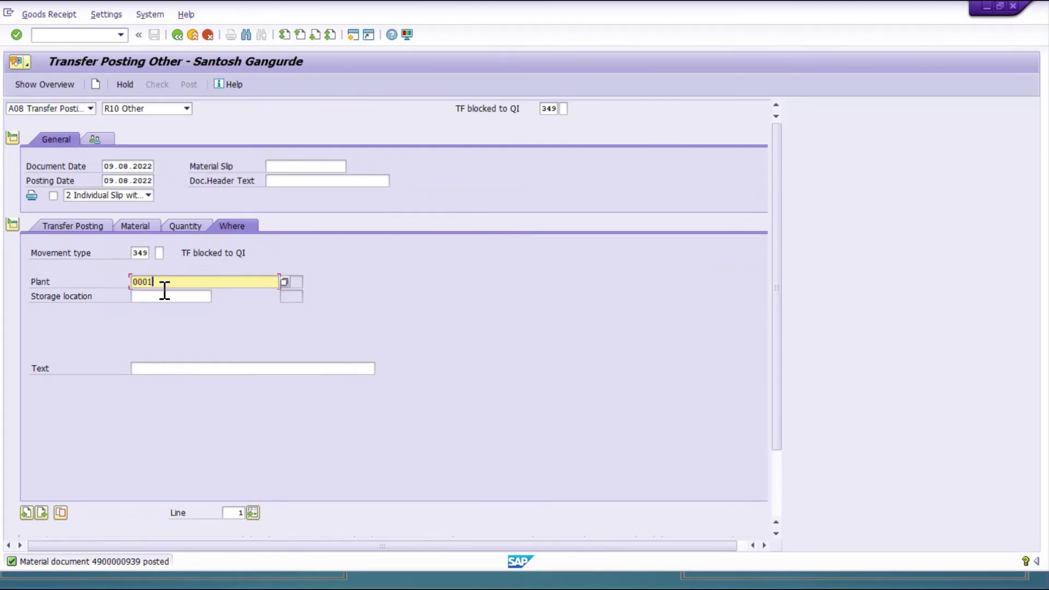
click(164, 296)
click(160, 308)
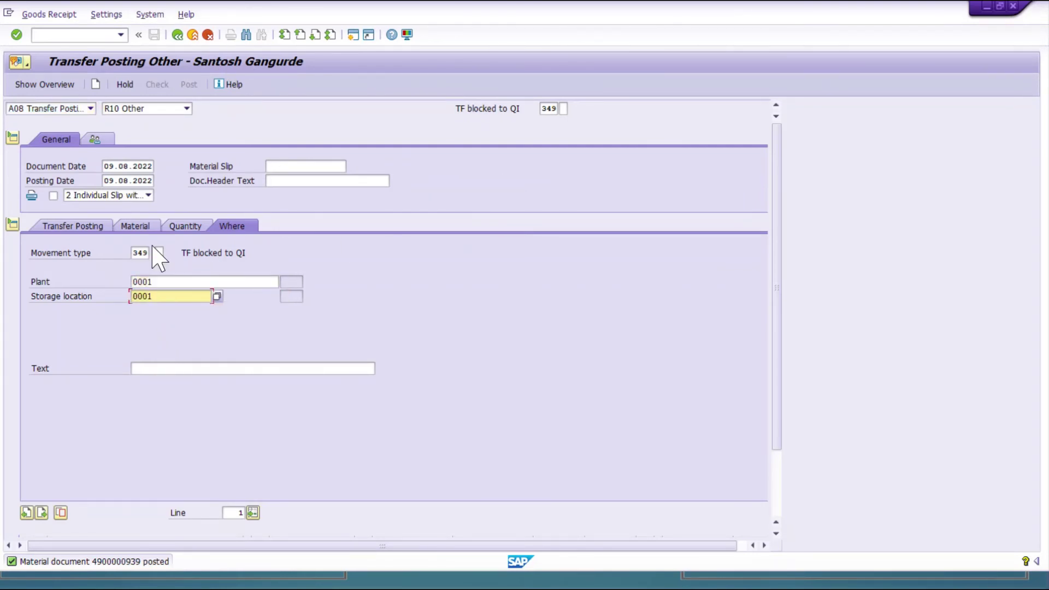
click(144, 231)
click(164, 253)
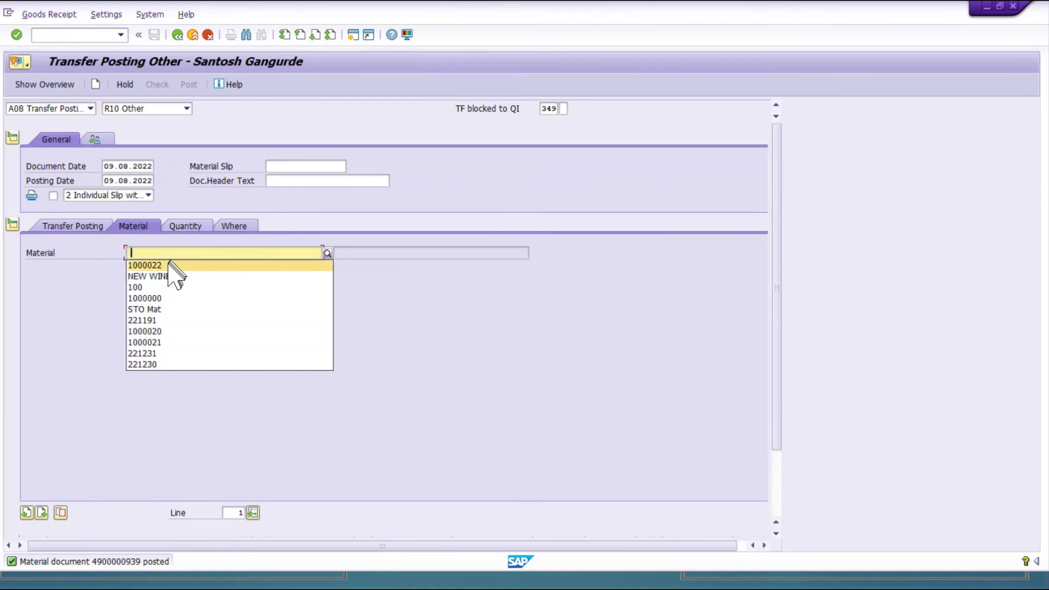
click(169, 263)
key(Return)
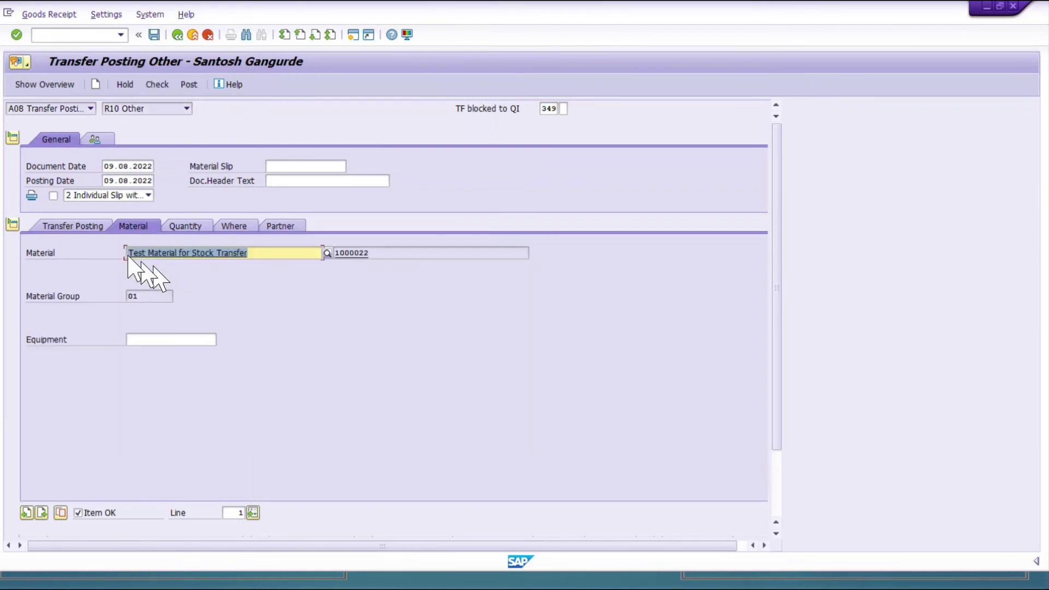
- Set the destination storage location of the transfer posting to RMSL
click(85, 225)
click(354, 311)
key(BackSpace)
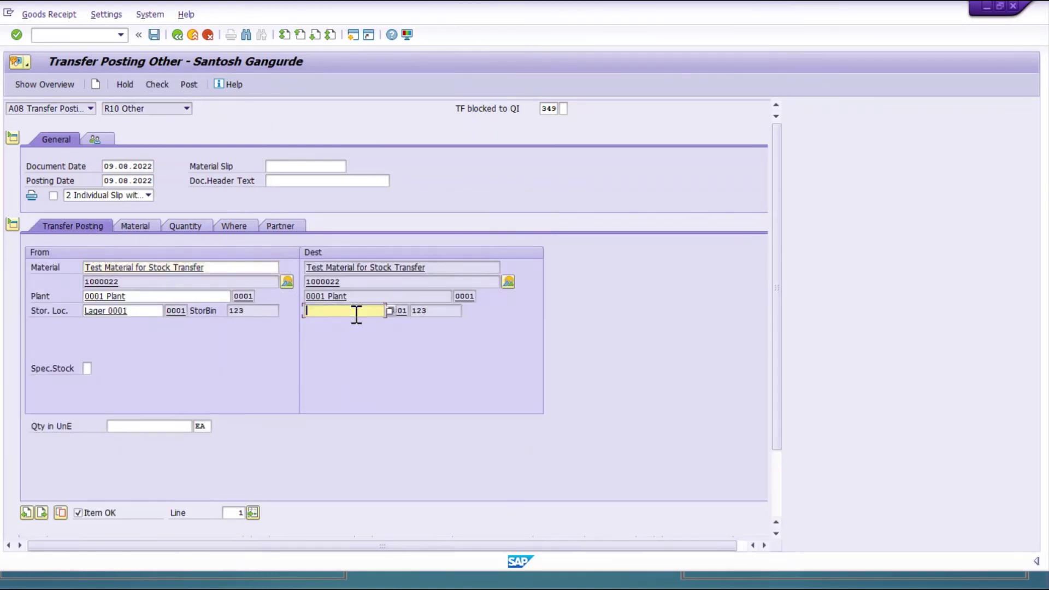
click(339, 324)
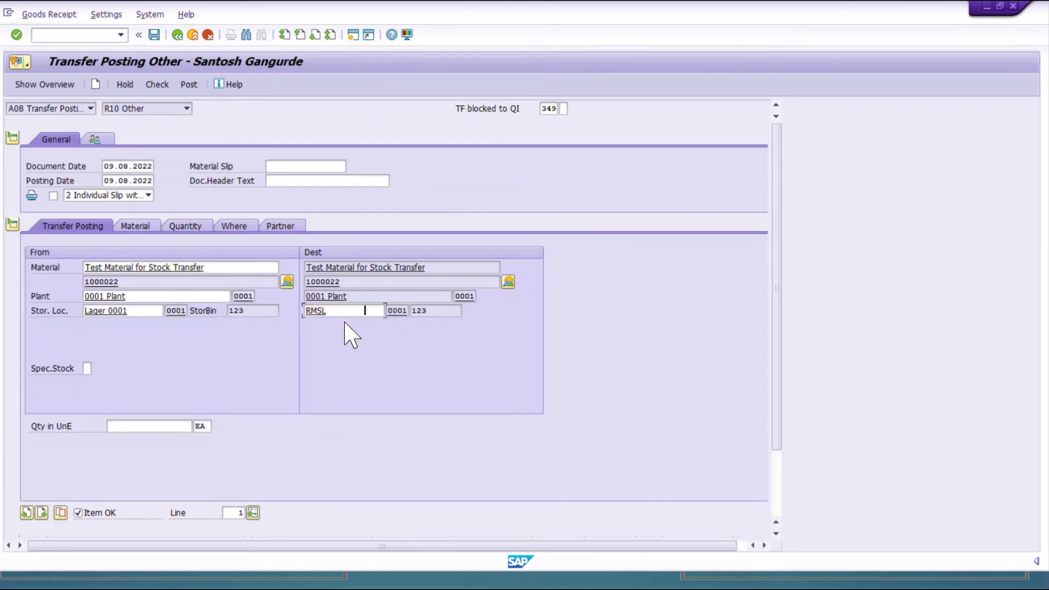
key(Return)
- Enter a quantity of 1 EA for the item, then check and post the transfer document
click(143, 224)
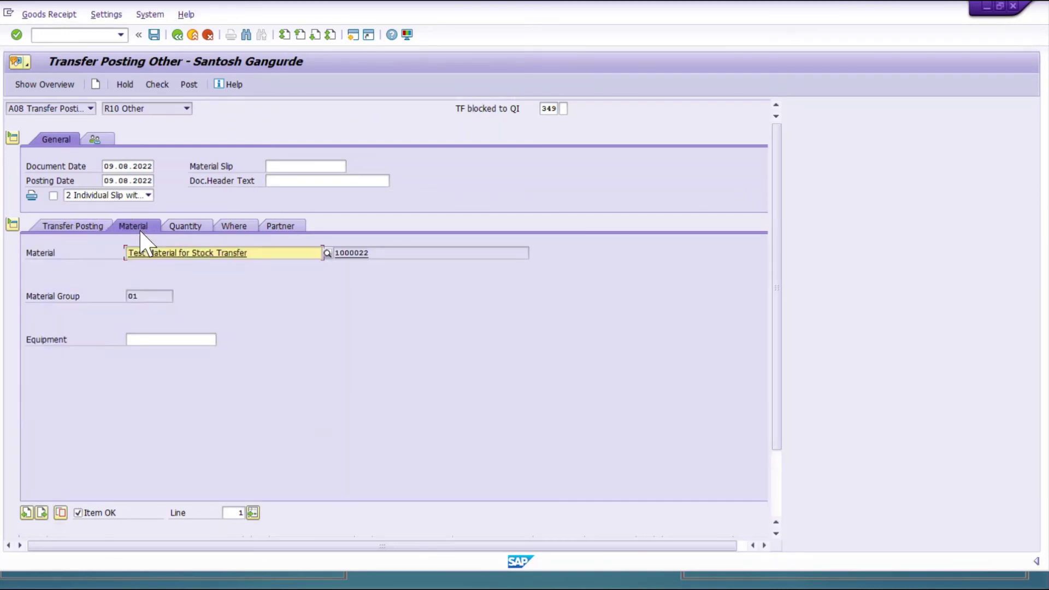
click(180, 227)
click(244, 229)
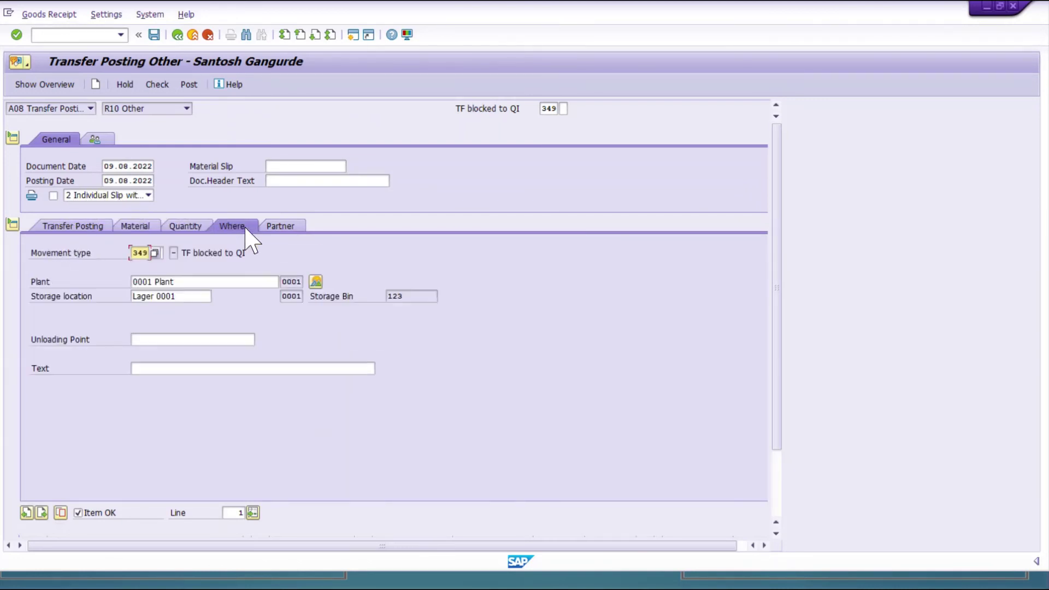
click(184, 226)
key(BackSpace)
click(157, 267)
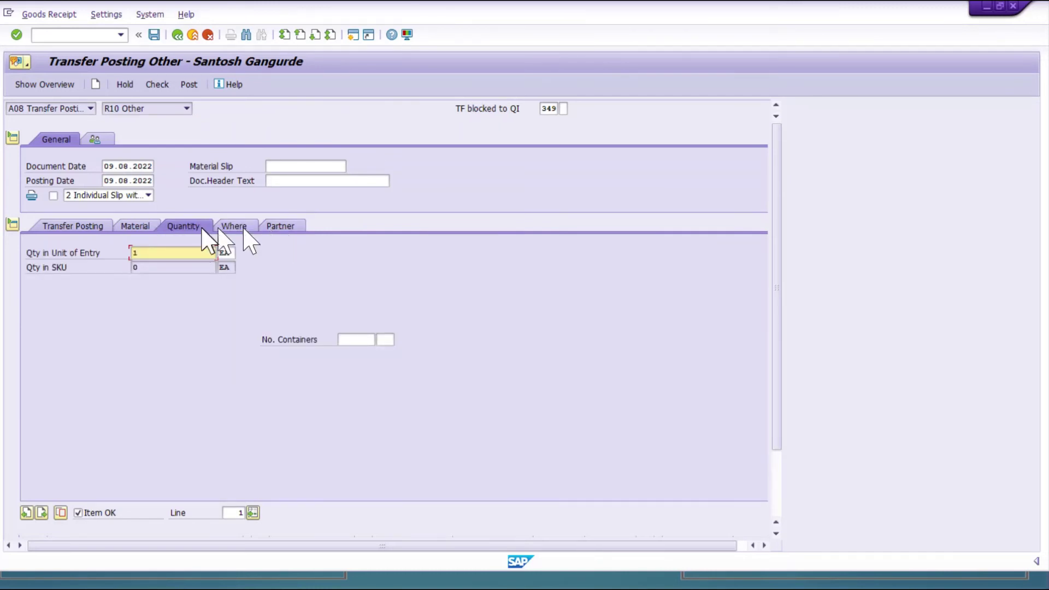
click(157, 85)
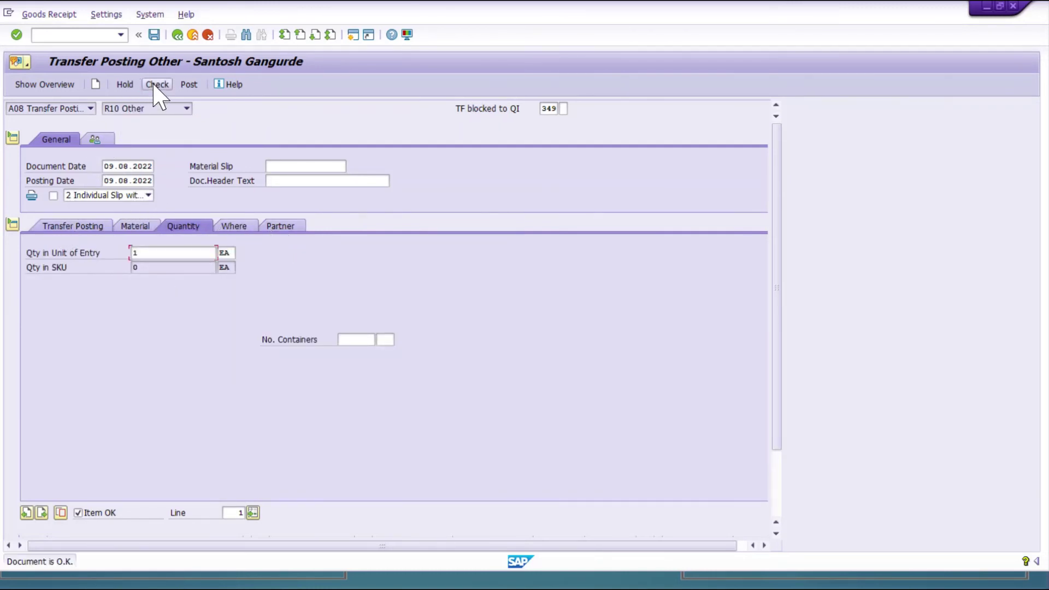
click(154, 35)
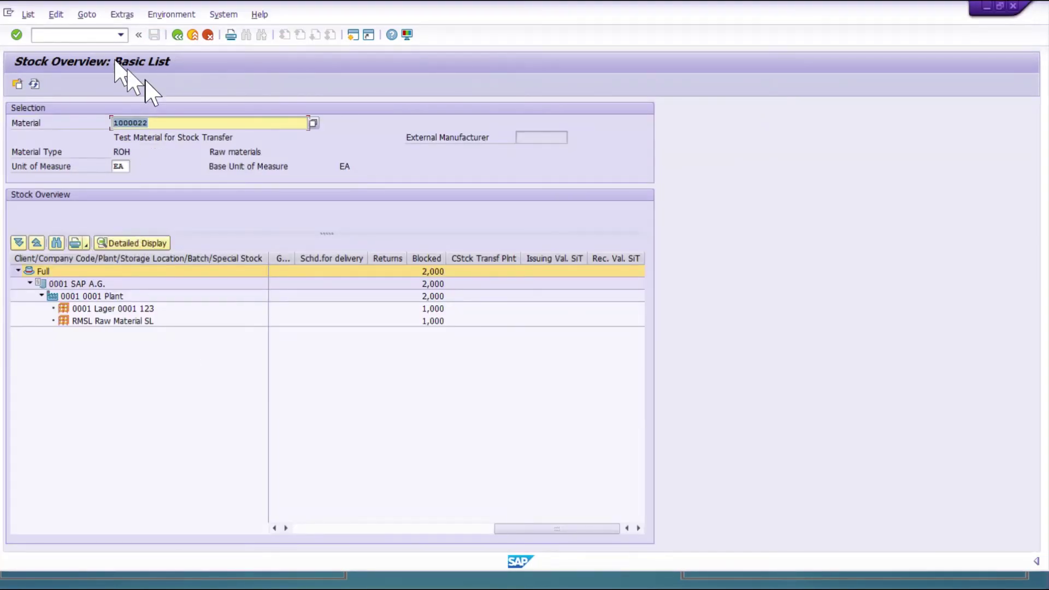
- Refresh the stock overview and examine the unrestricted-use and quality inspection stock of storage locations 0001 and RMSL
click(34, 84)
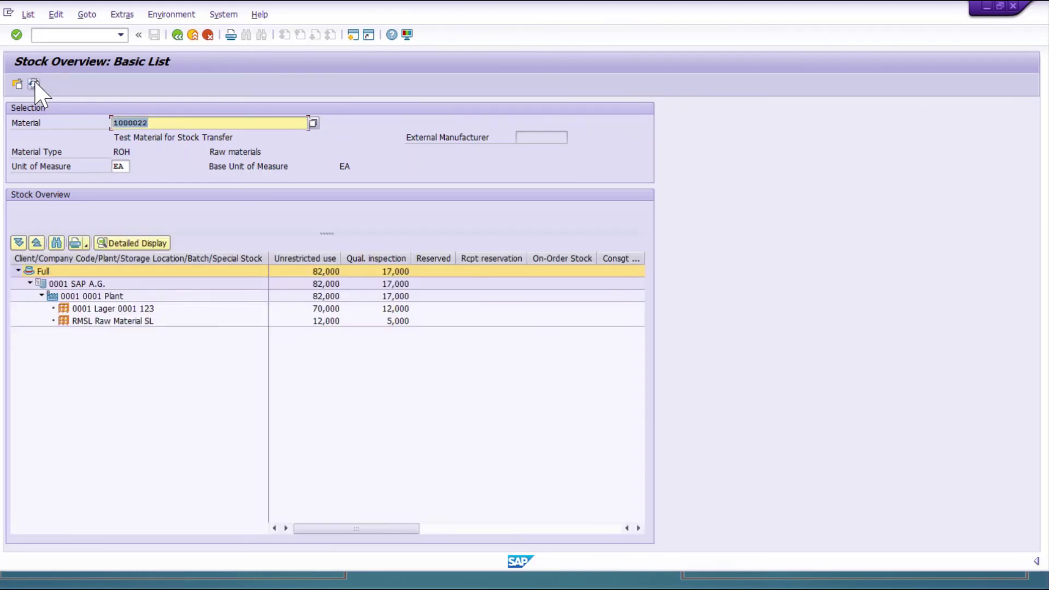
click(34, 83)
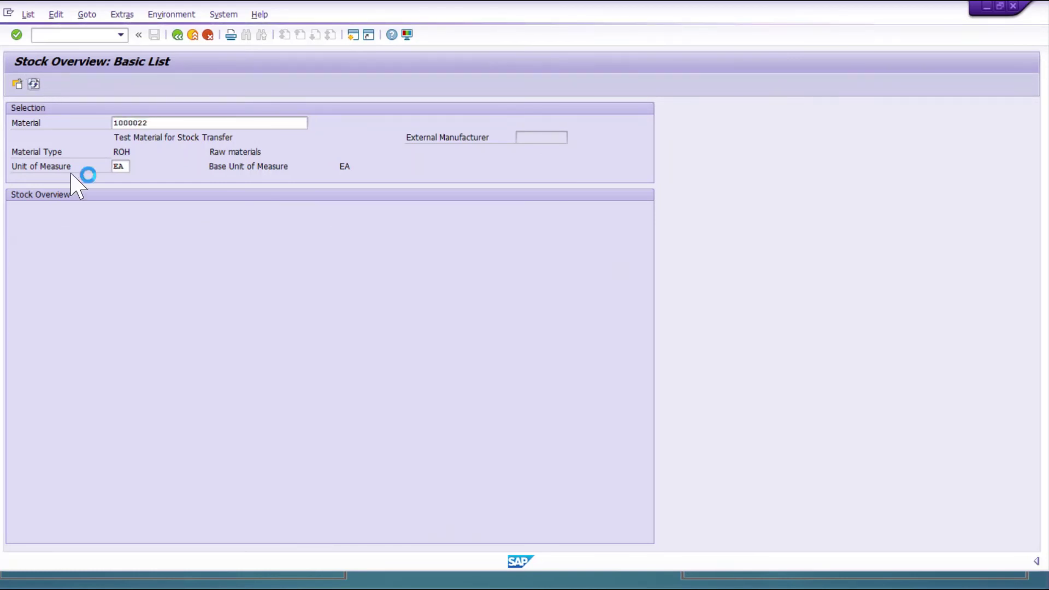
drag(325, 524, 292, 523)
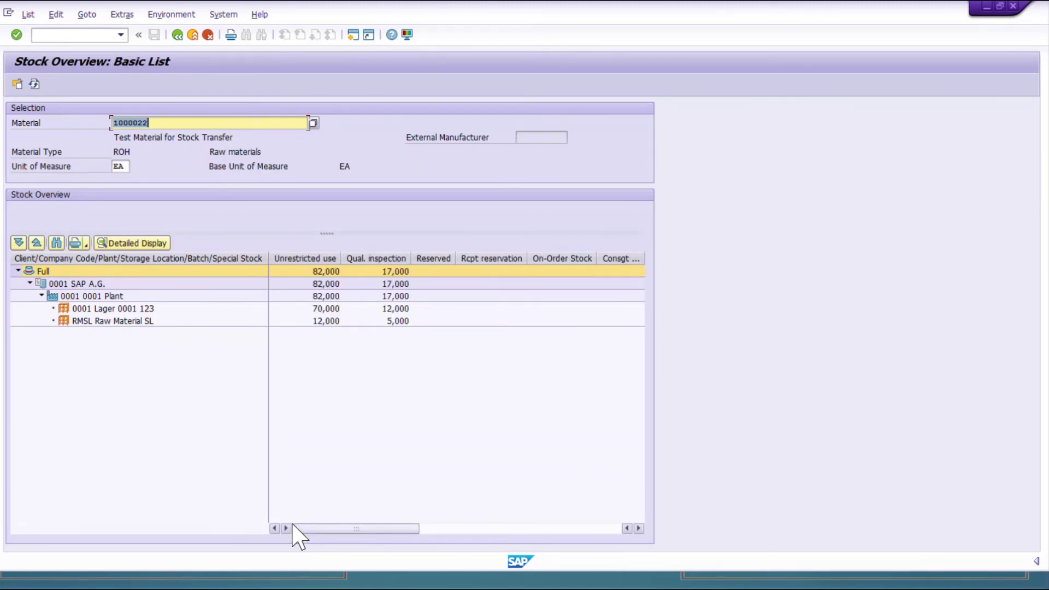
click(328, 321)
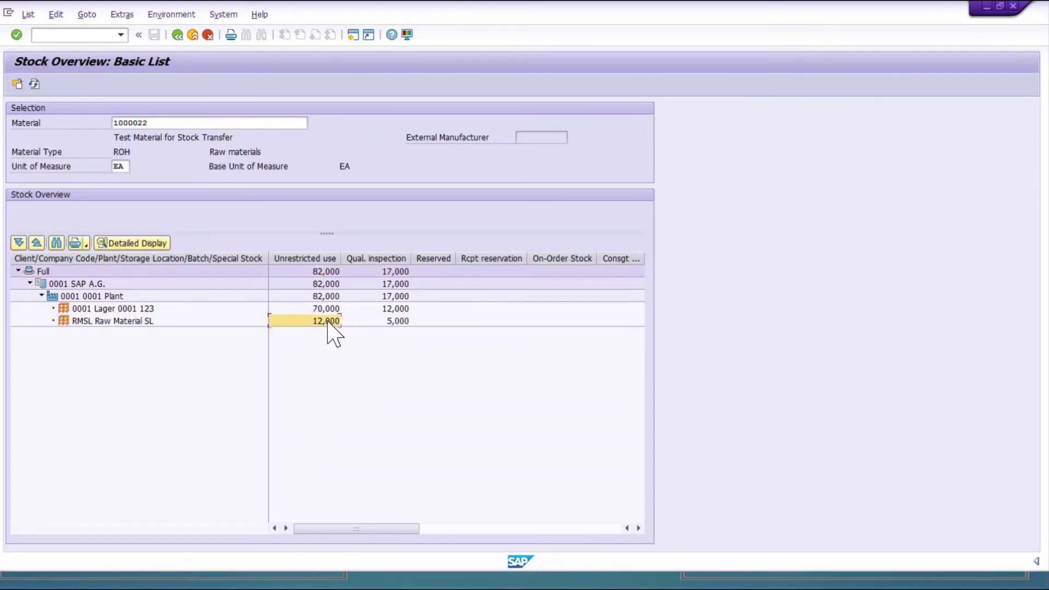
click(395, 309)
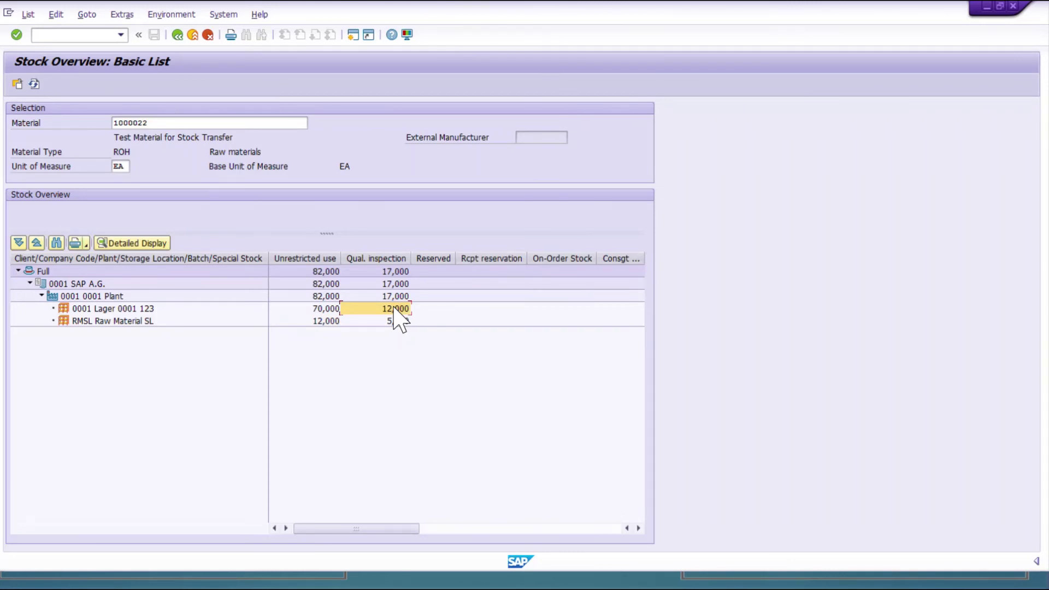
click(396, 322)
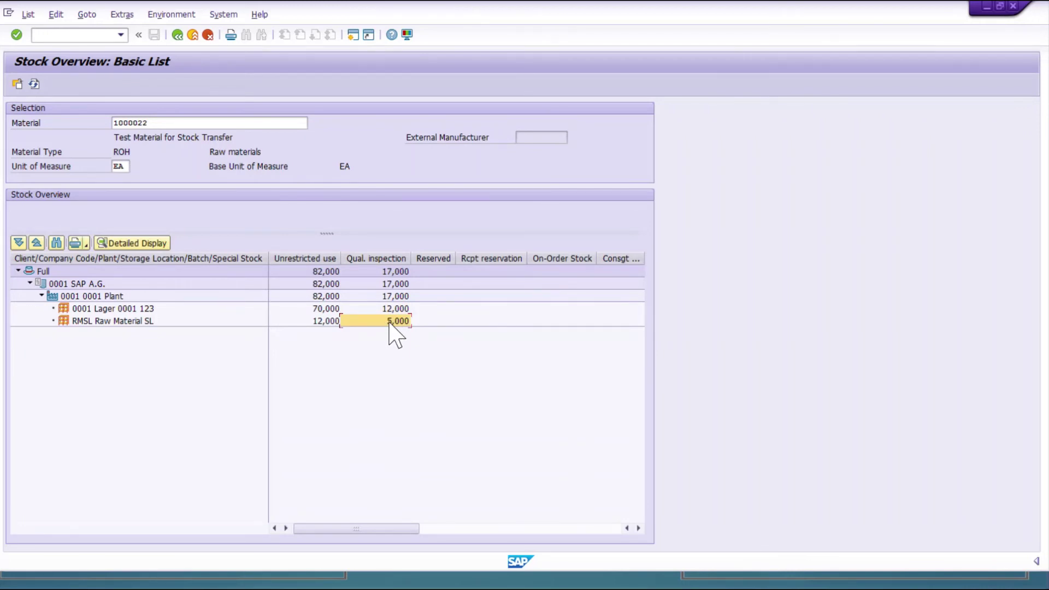
- Examine the blocked stock of storage locations 0001 and RMSL, and refresh the stock overview
drag(360, 529, 580, 528)
click(437, 309)
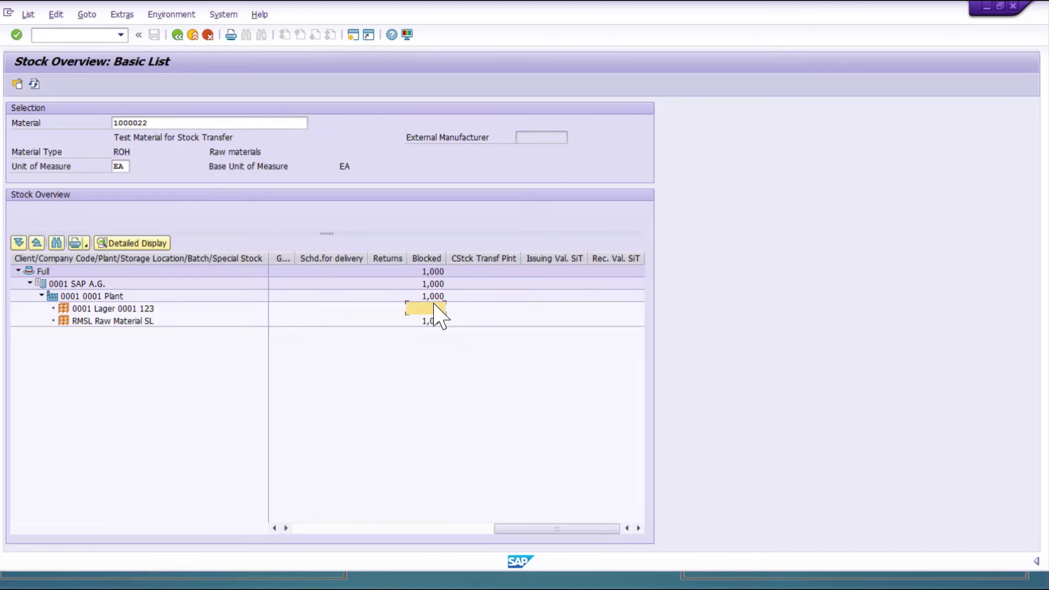
click(431, 322)
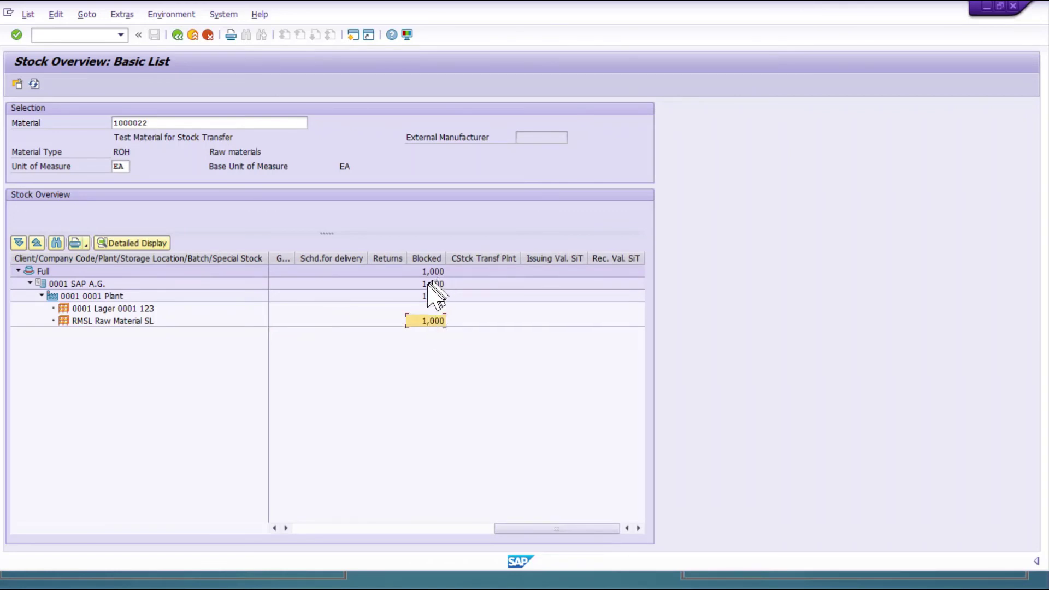
click(424, 307)
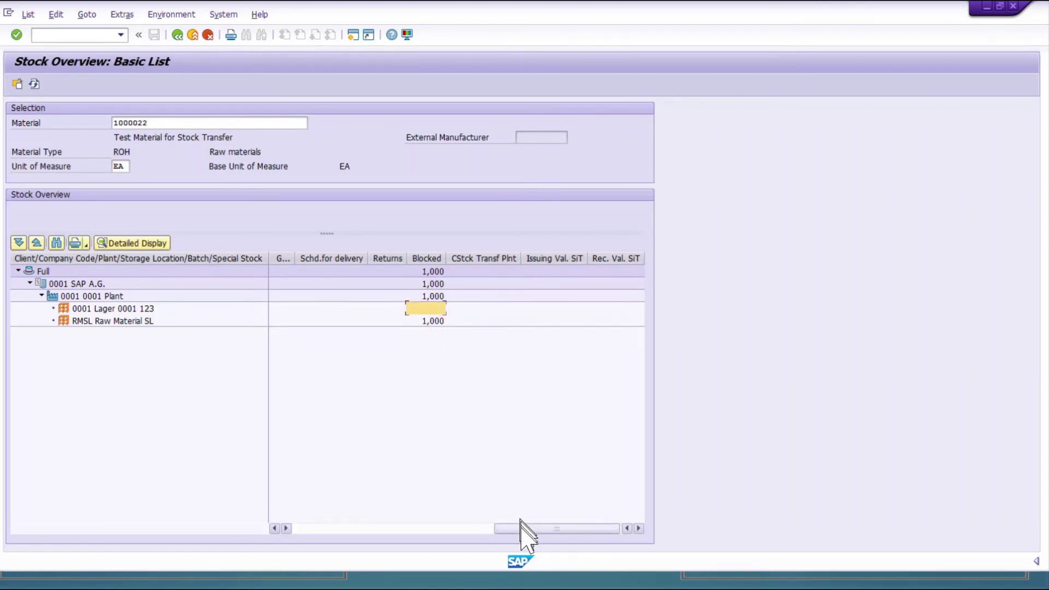
drag(519, 528, 105, 192)
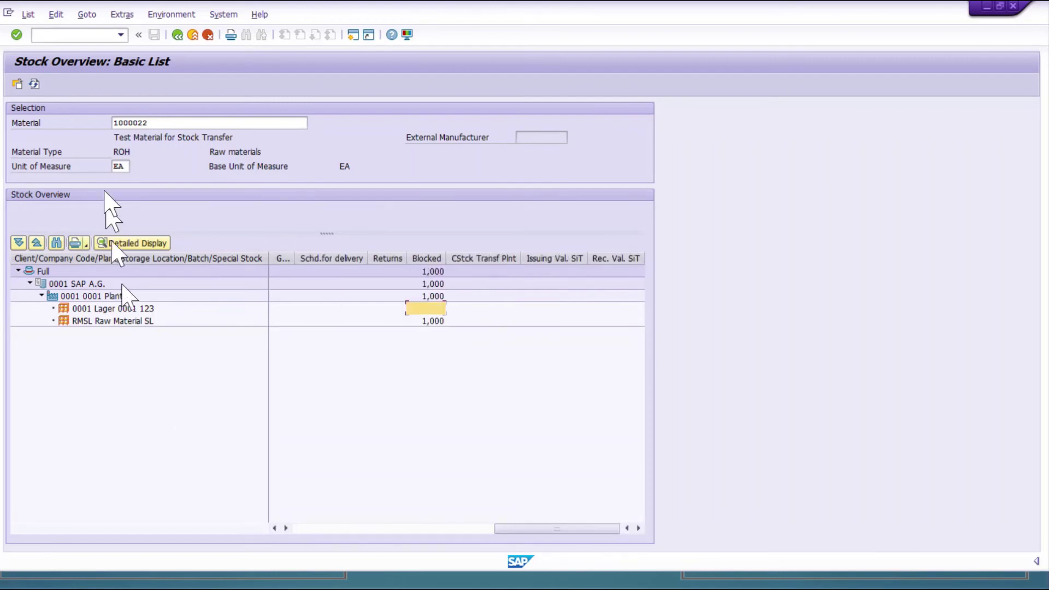
click(34, 83)
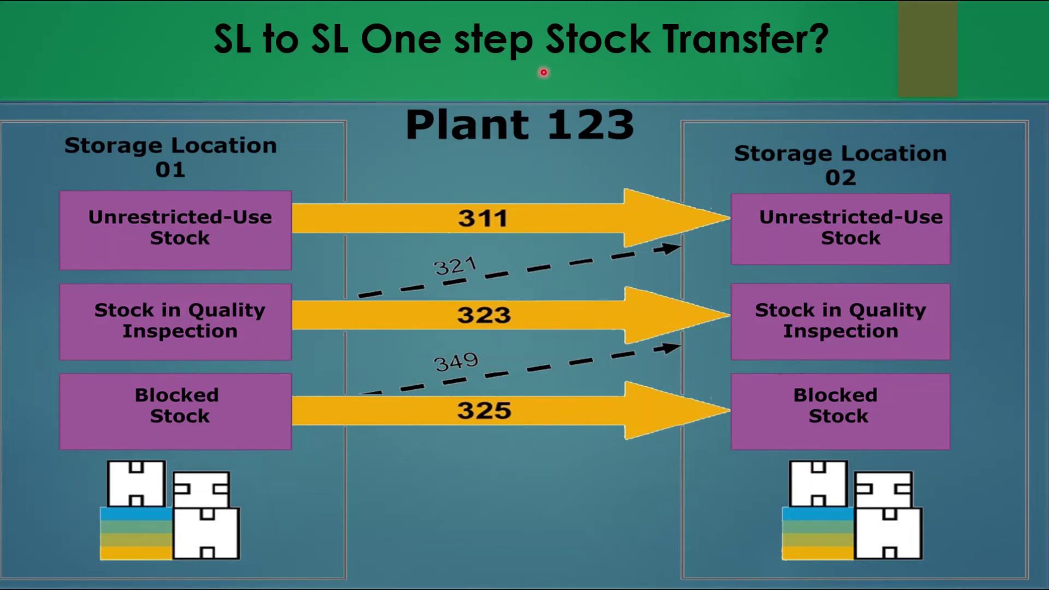
key(Right)
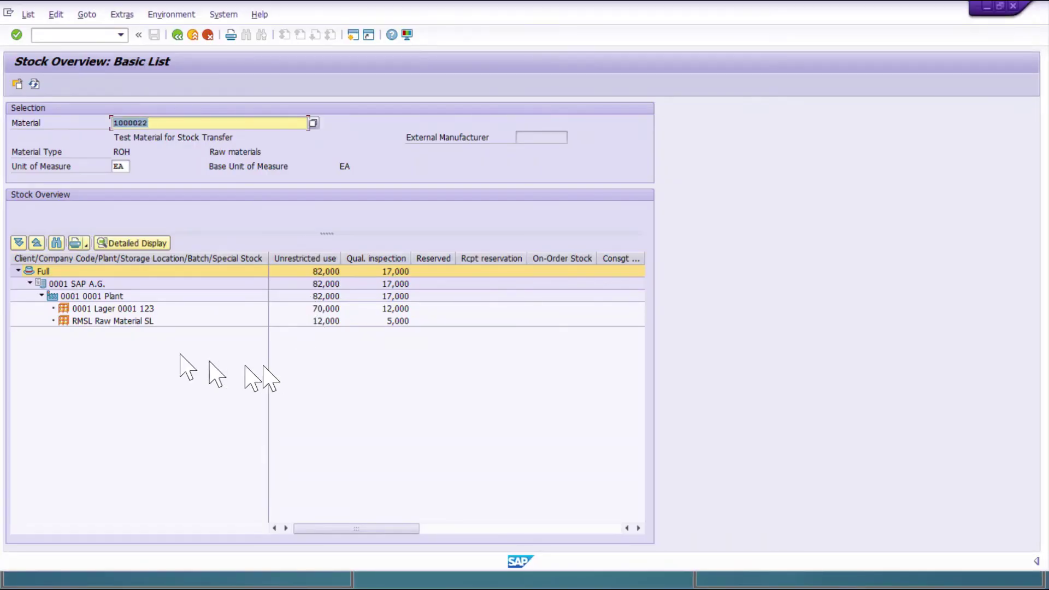
- Compare the unrestricted-use stock of storage locations 0001 and RMSL under plant 0001 in the stock overview
click(125, 301)
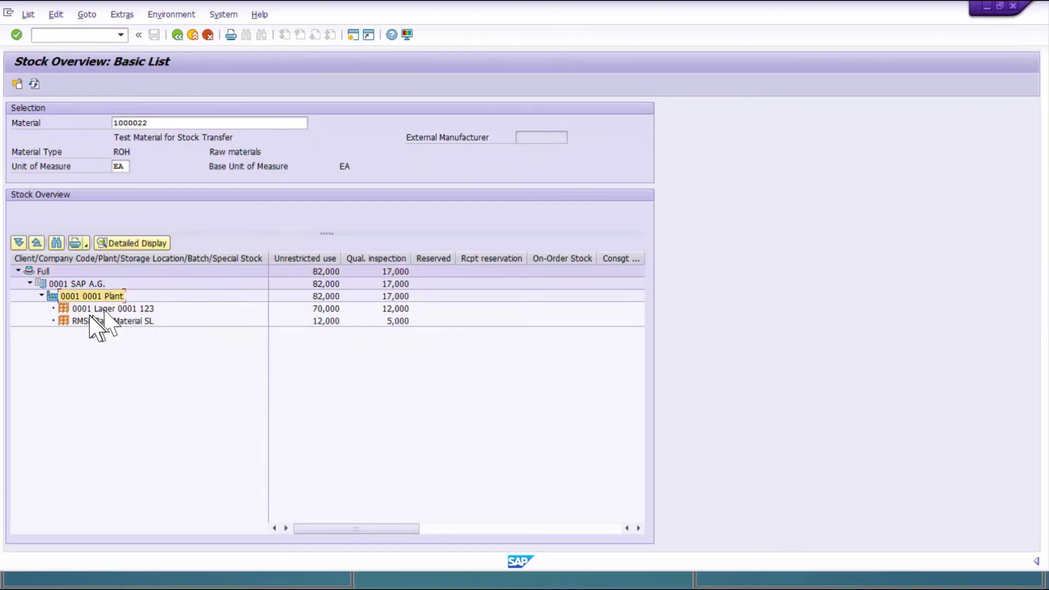
click(313, 309)
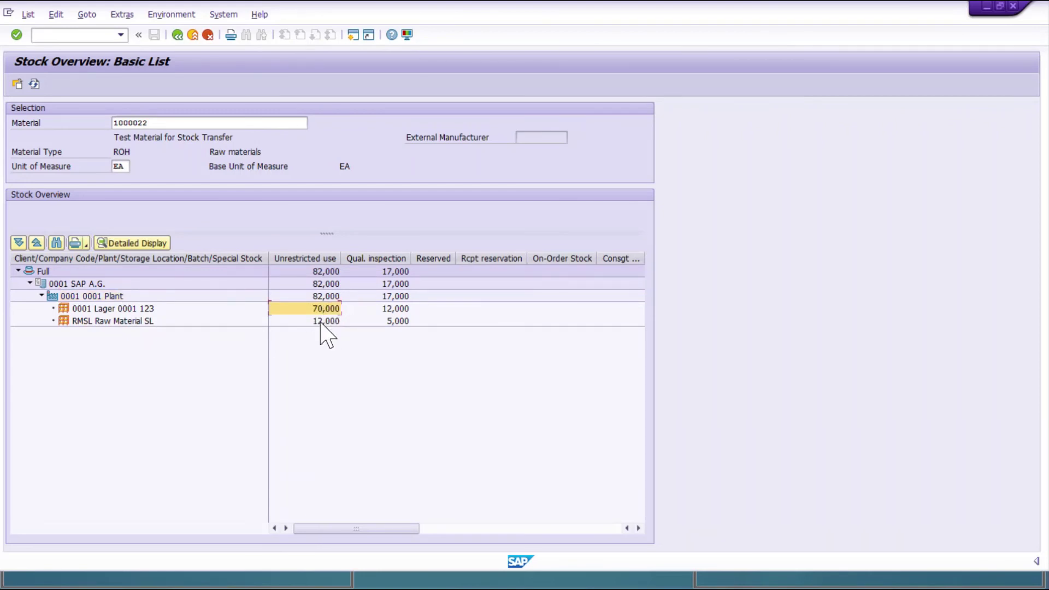
click(322, 321)
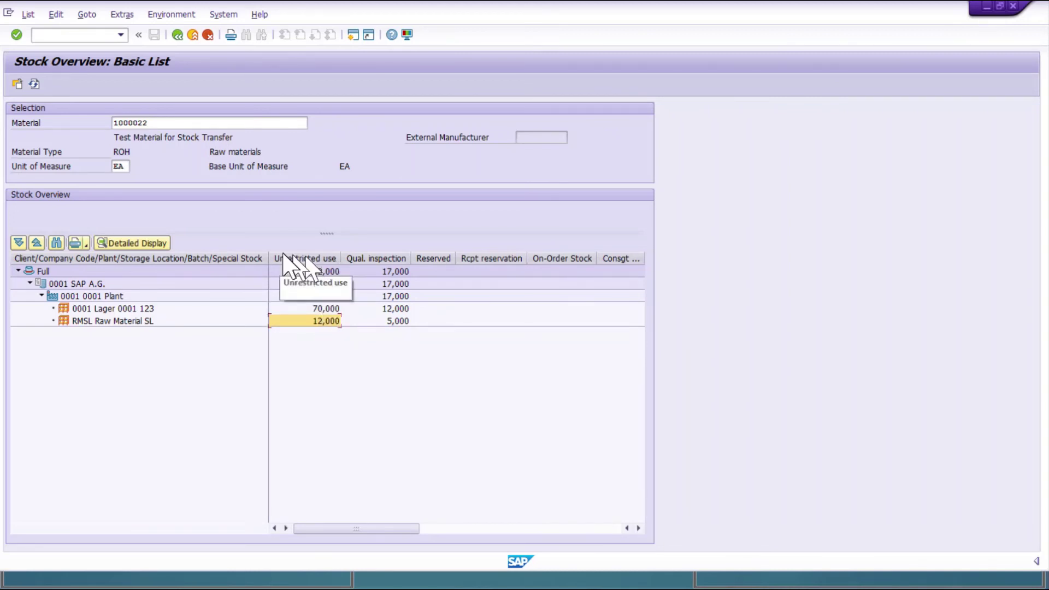
- Recheck the unrestricted-use stock of storage locations 0001 and RMSL, and return to the transfer posting
click(319, 309)
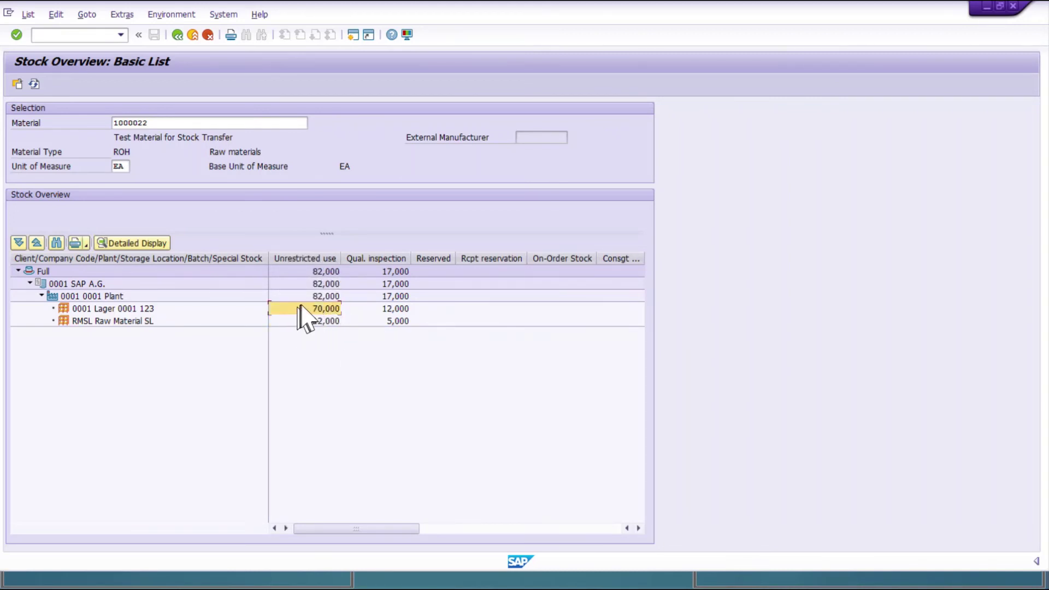
click(321, 322)
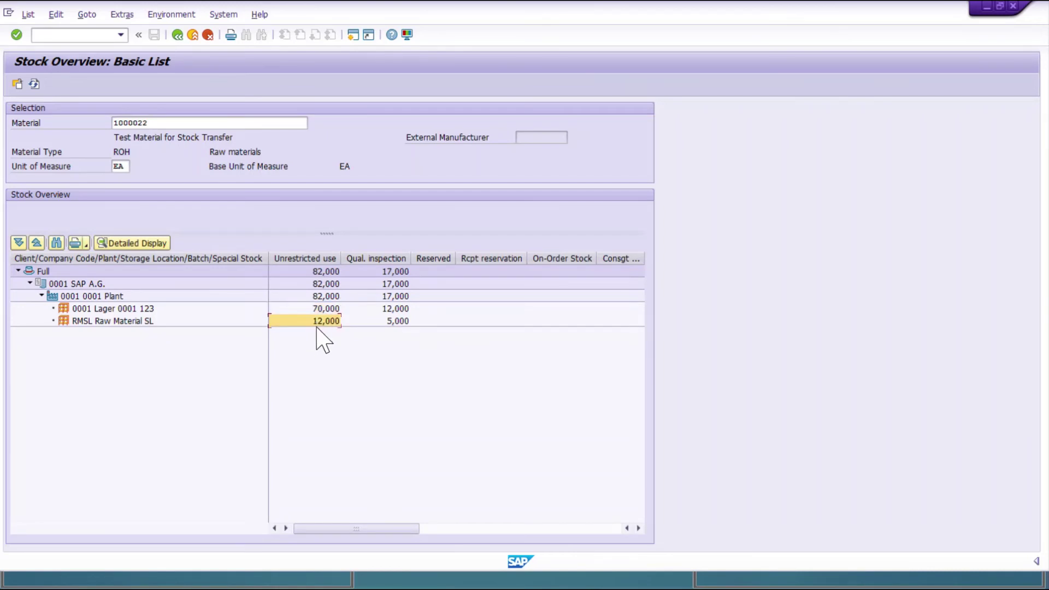
key(F3)
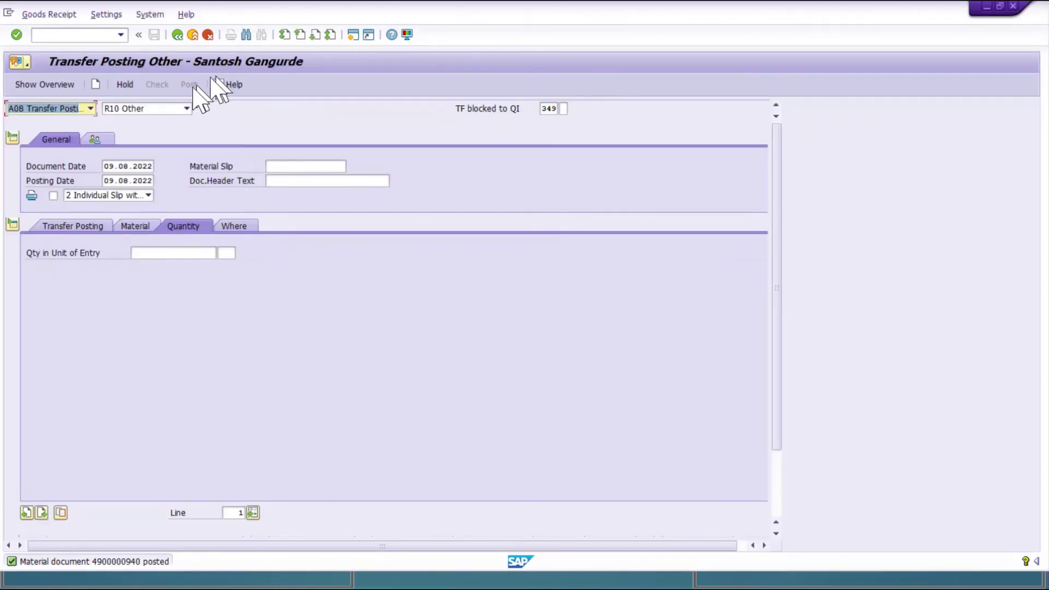
- Keep Transfer Posting with reference Other and replace the movement type with 313
click(90, 108)
click(87, 140)
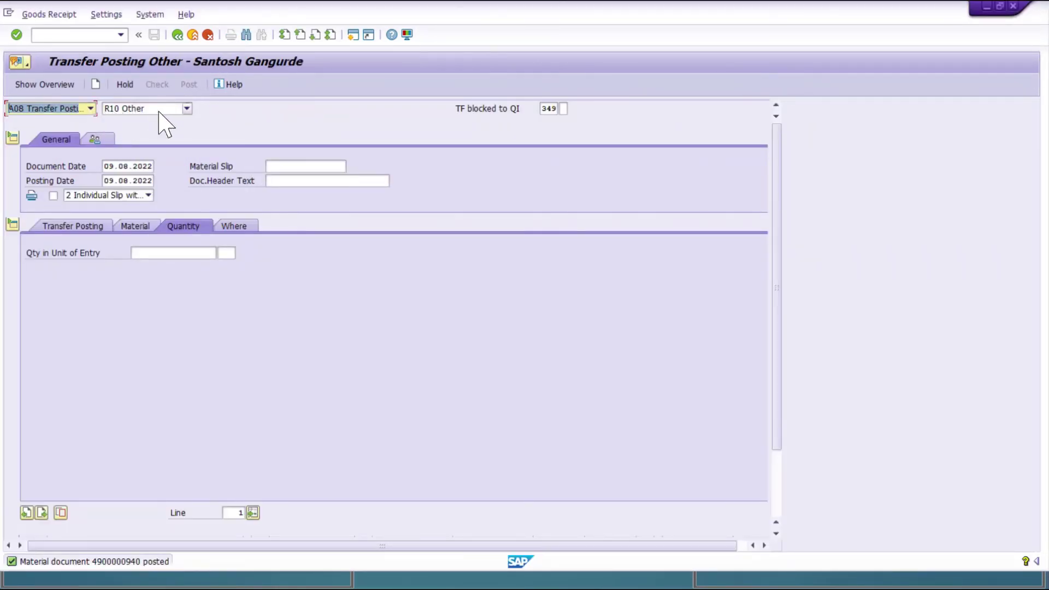
click(556, 109)
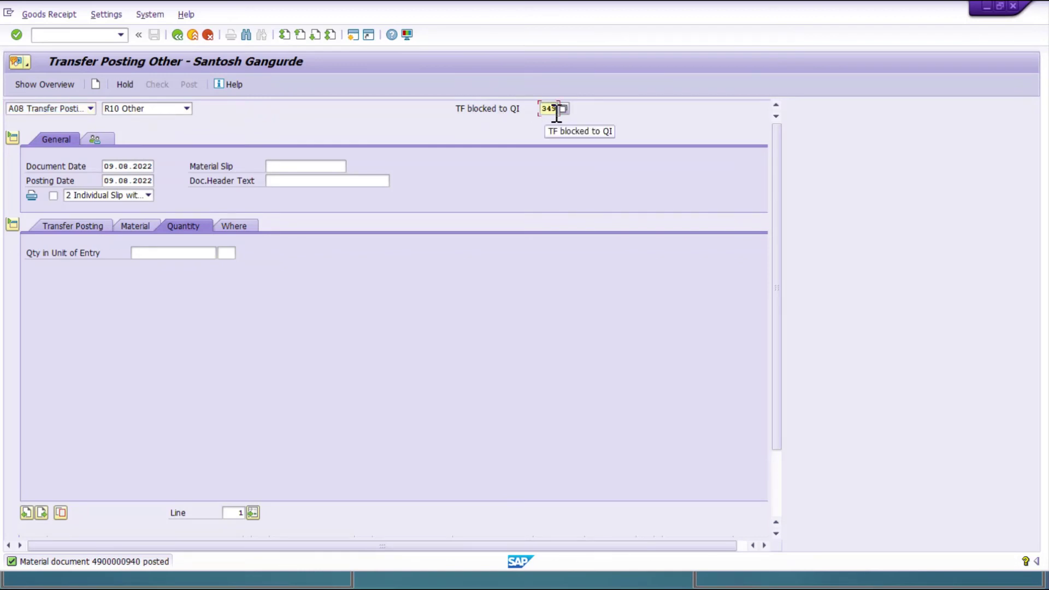
key(BackSpace)
key(BackSpace)
key(BackSpace)
text(31)
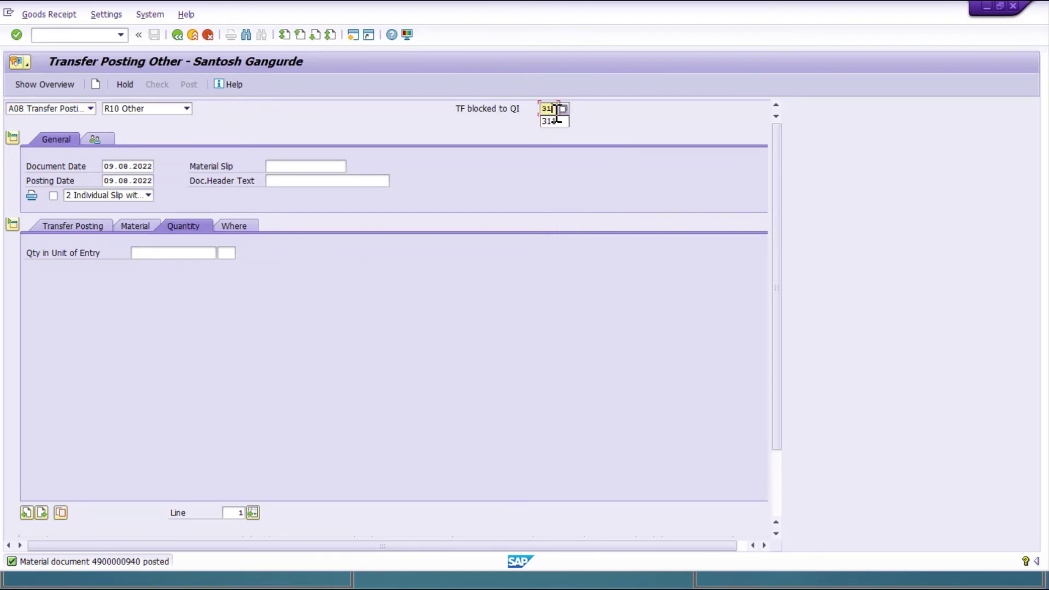
text(3)
- Look up movement type 313 without special stock, "Transfer posting SLoc to SLoc - remove from storage", in the value list and apply it
click(563, 108)
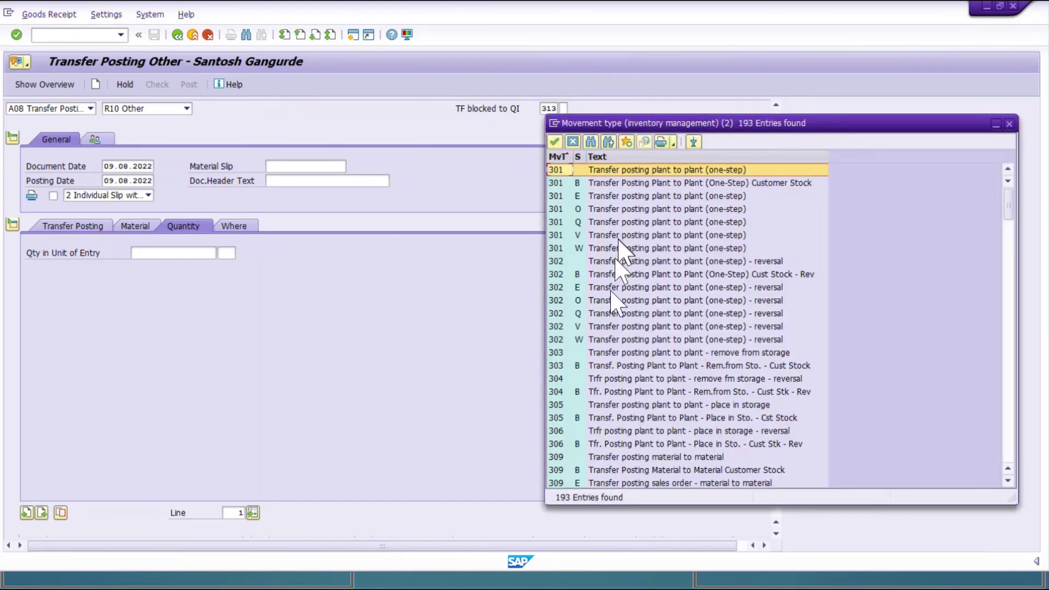
scroll(617, 303, down, 10)
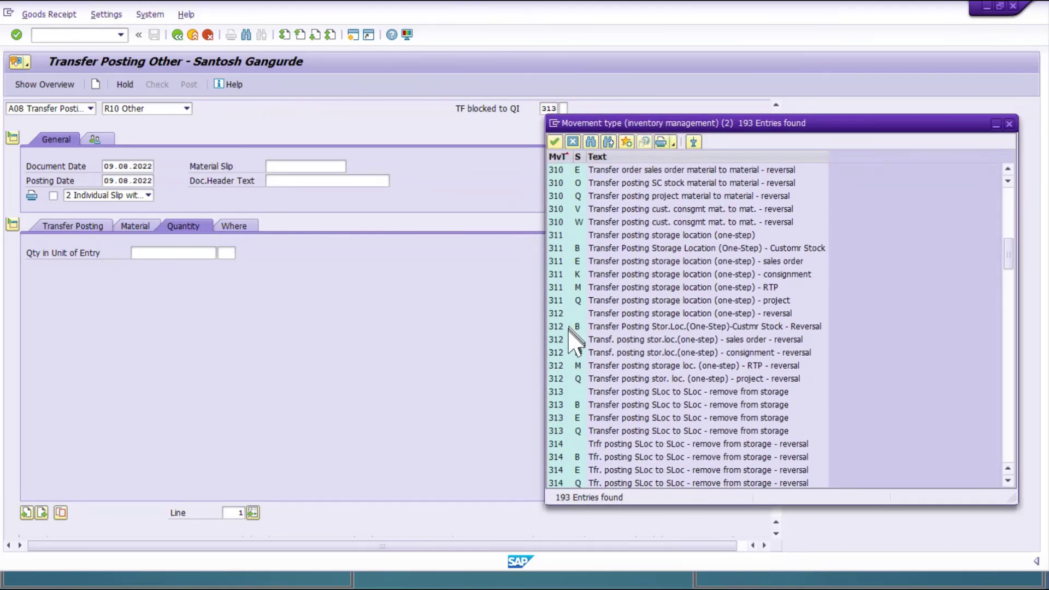
click(559, 393)
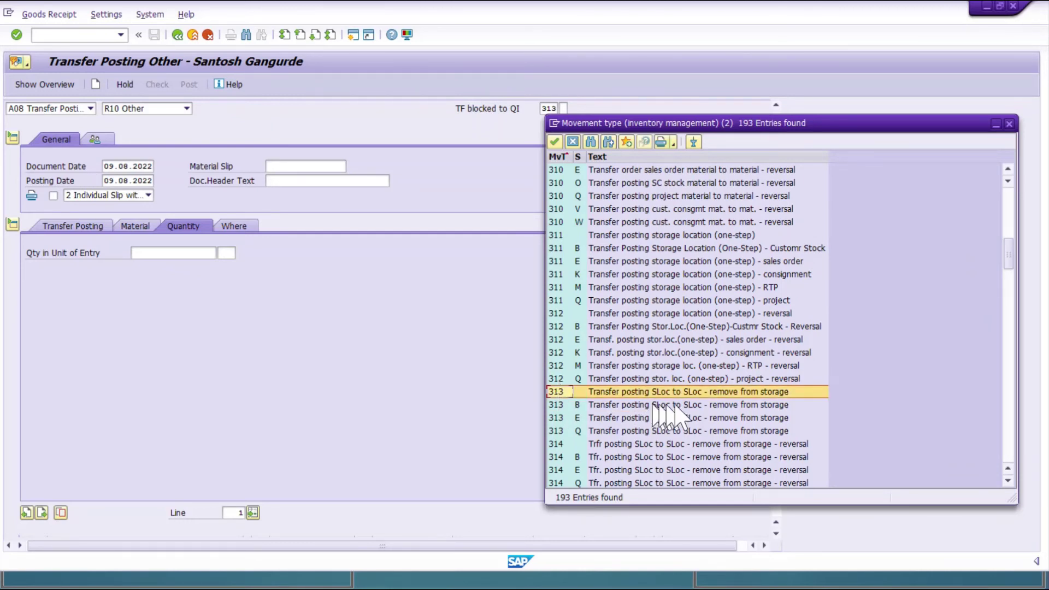
click(688, 393)
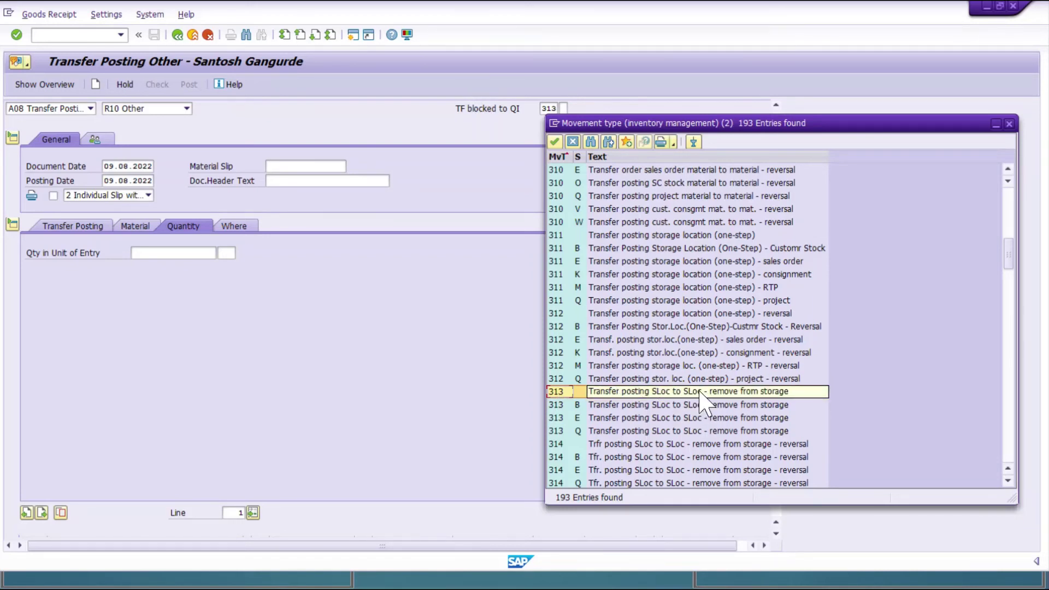
double_click(700, 393)
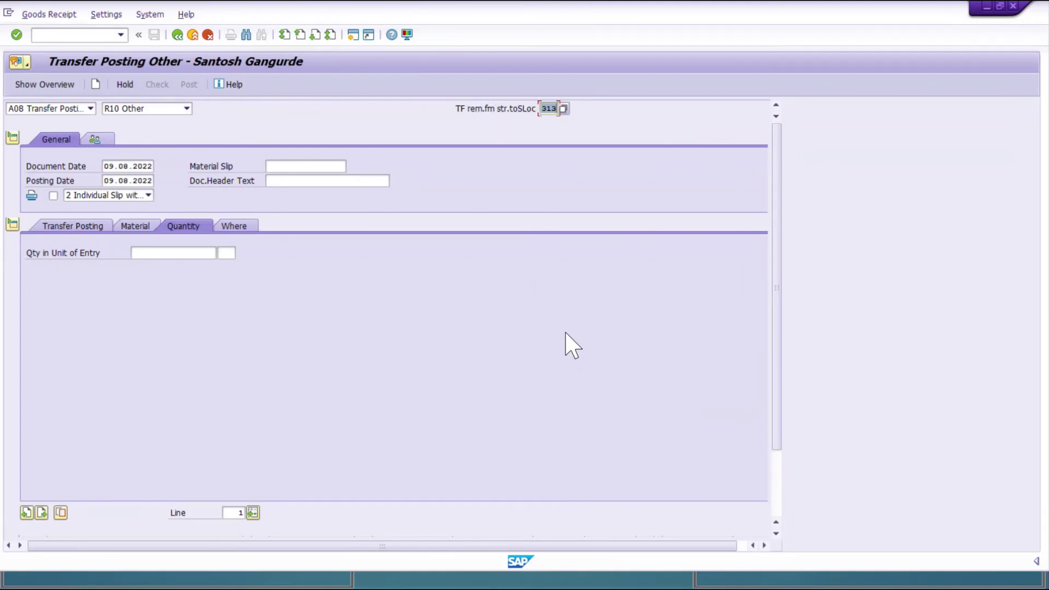
- Enter the transfer of 10 EA of material 1000022 in plant 0001 from storage location 0001 to RMSL
click(97, 228)
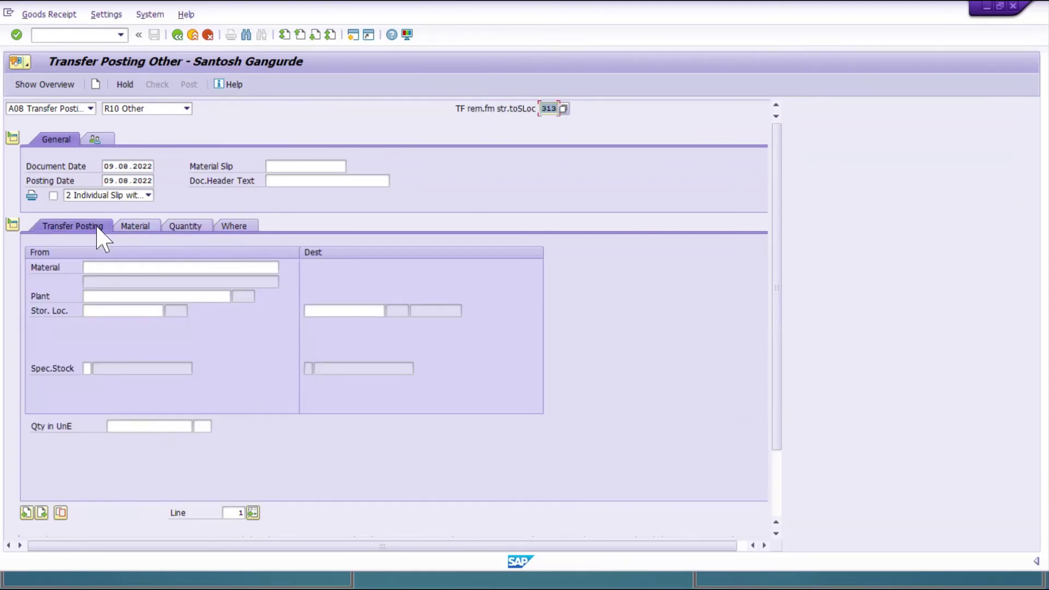
click(105, 266)
click(105, 280)
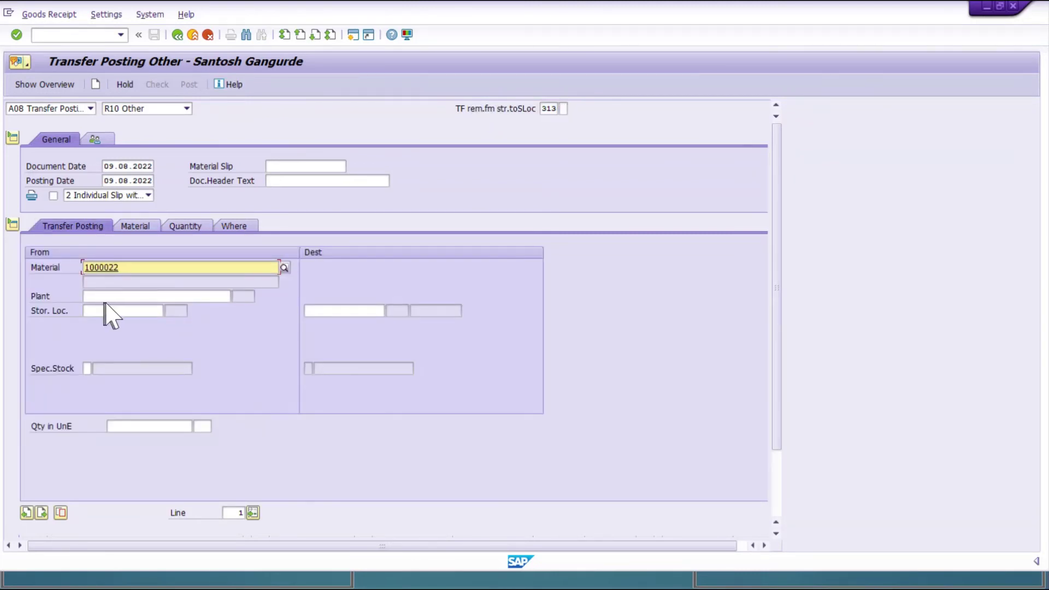
click(107, 298)
click(108, 307)
click(108, 310)
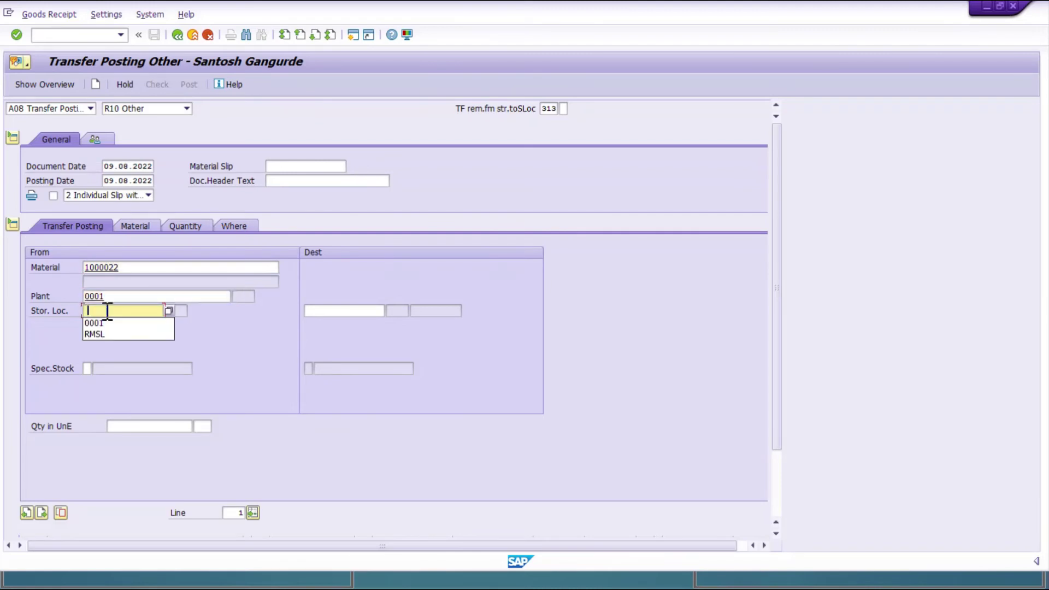
click(347, 310)
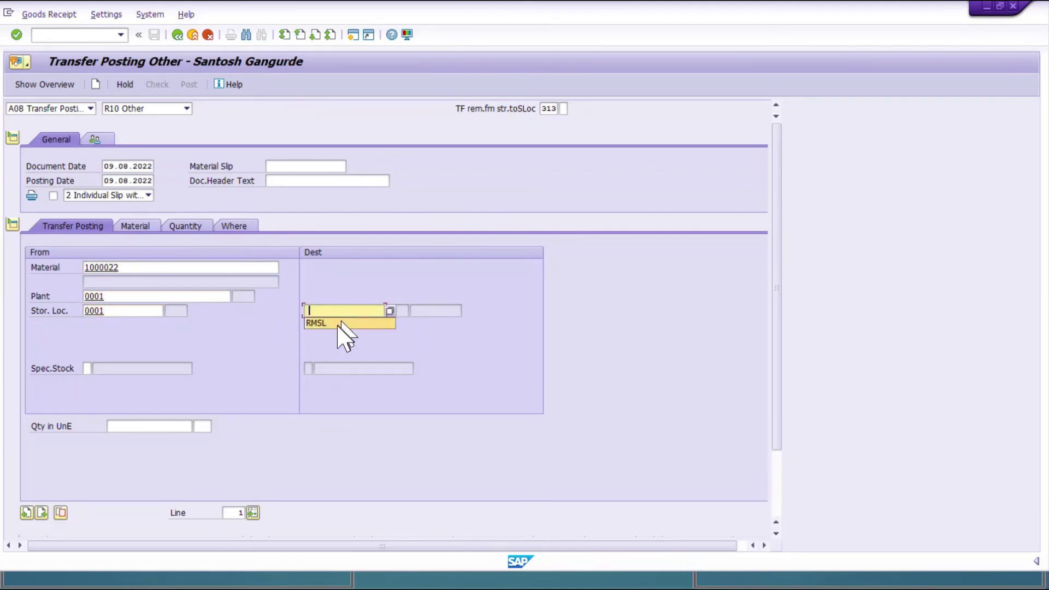
key(Return)
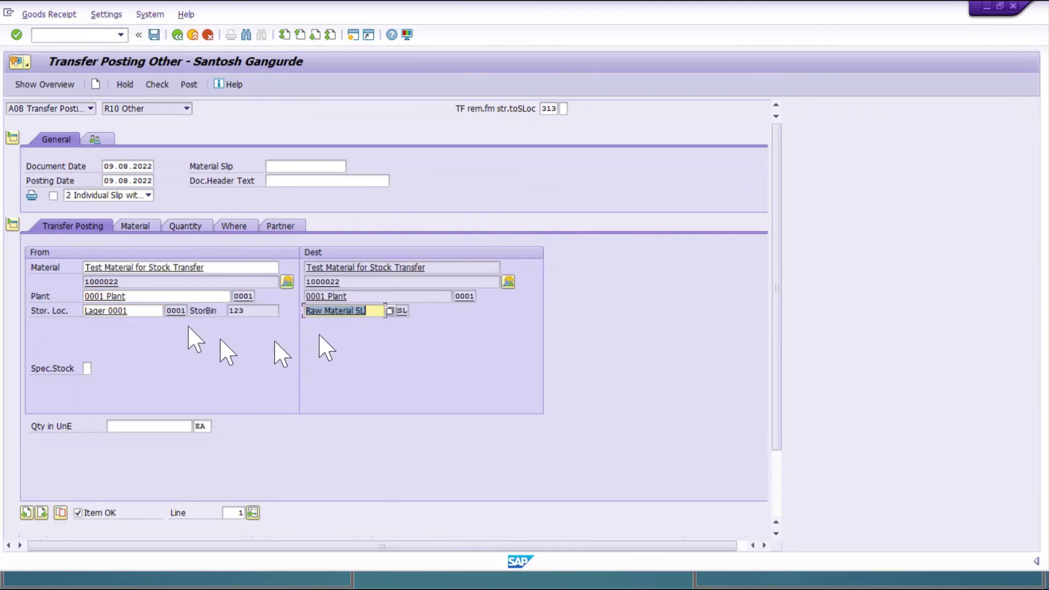
click(142, 430)
text(10)
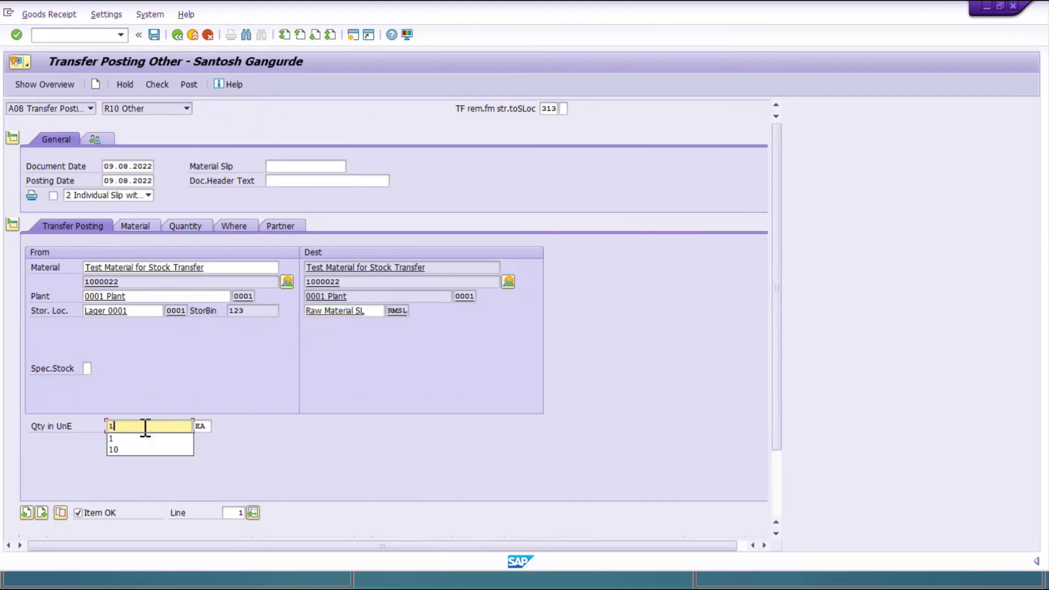
- Review the item's material, quantity, location and partner details, and check and post the transfer document
click(143, 226)
click(191, 227)
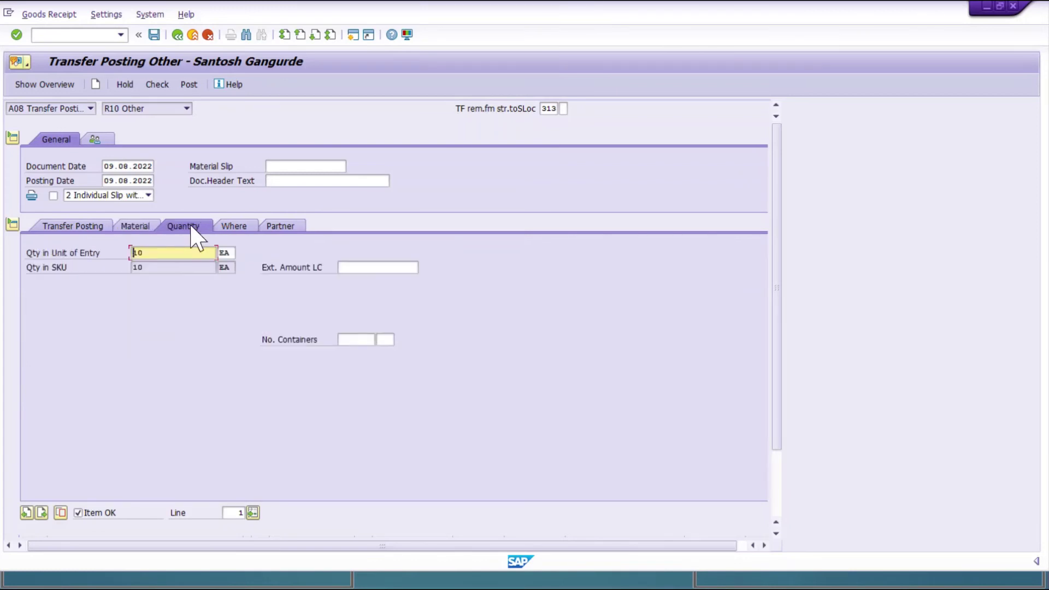
click(235, 227)
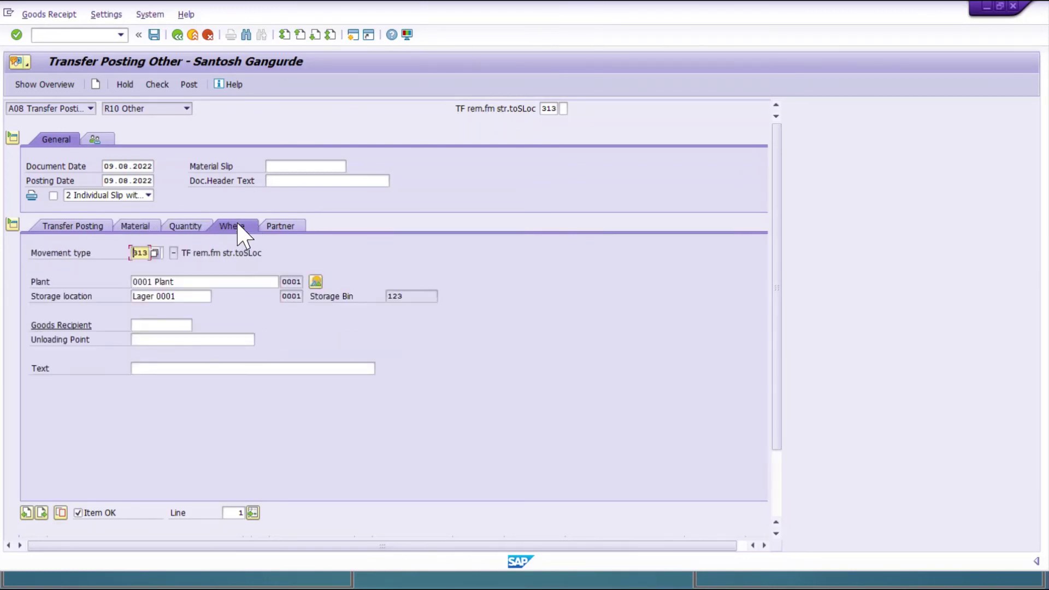
click(281, 227)
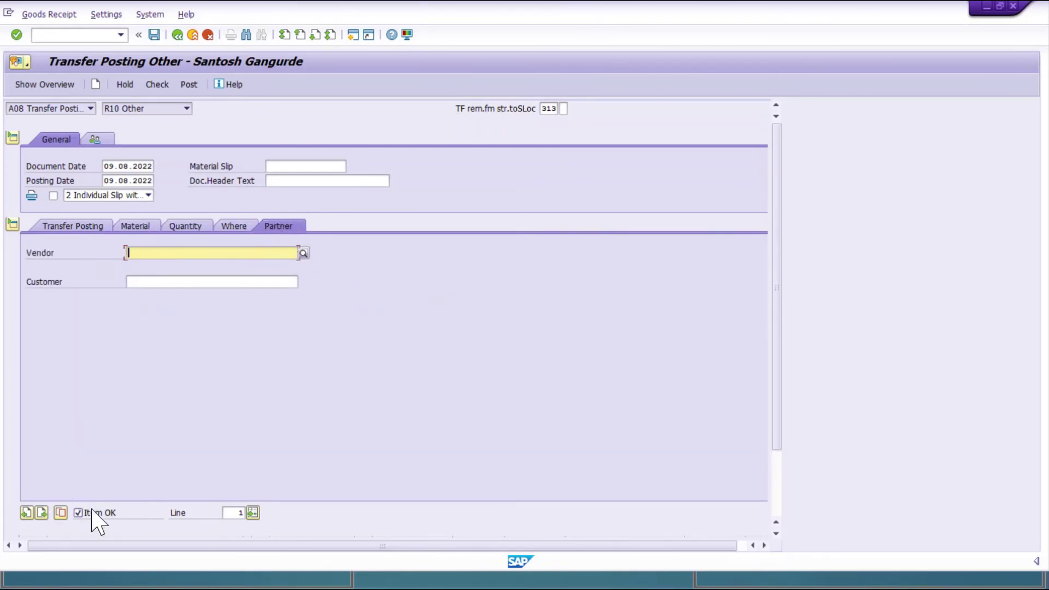
click(69, 226)
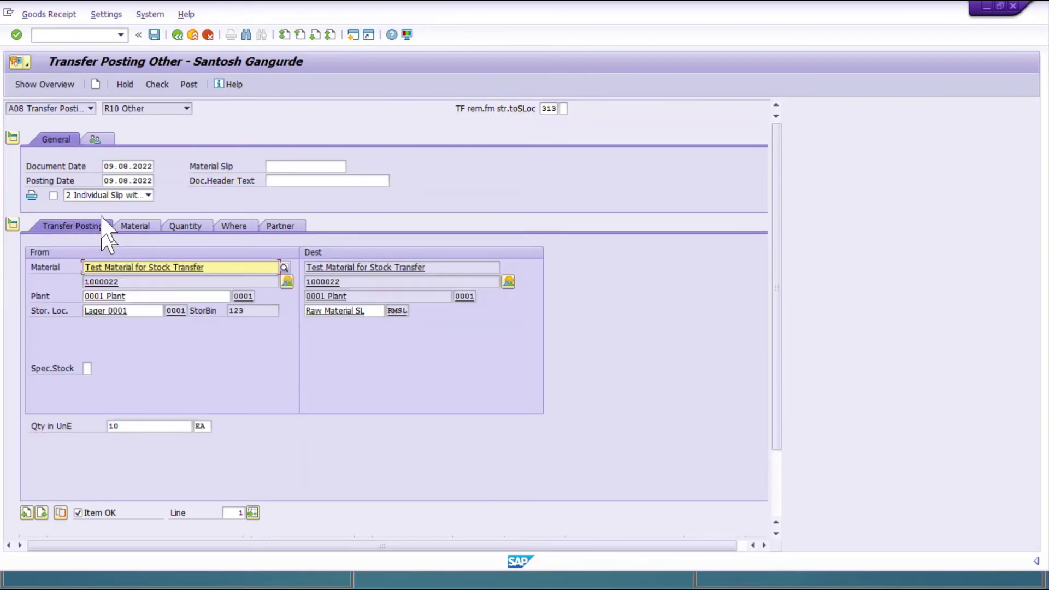
click(157, 84)
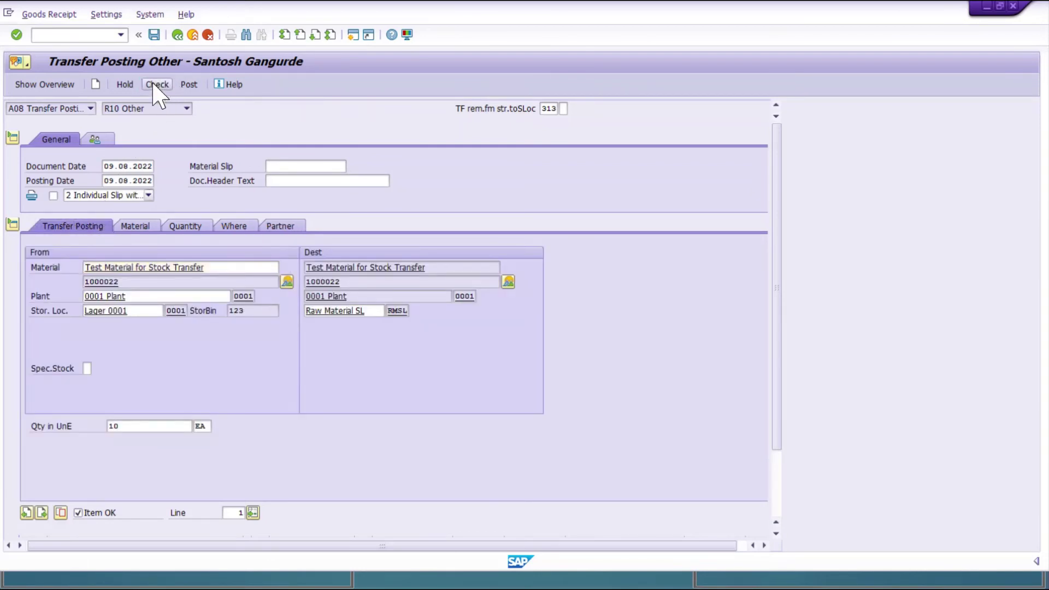
click(154, 36)
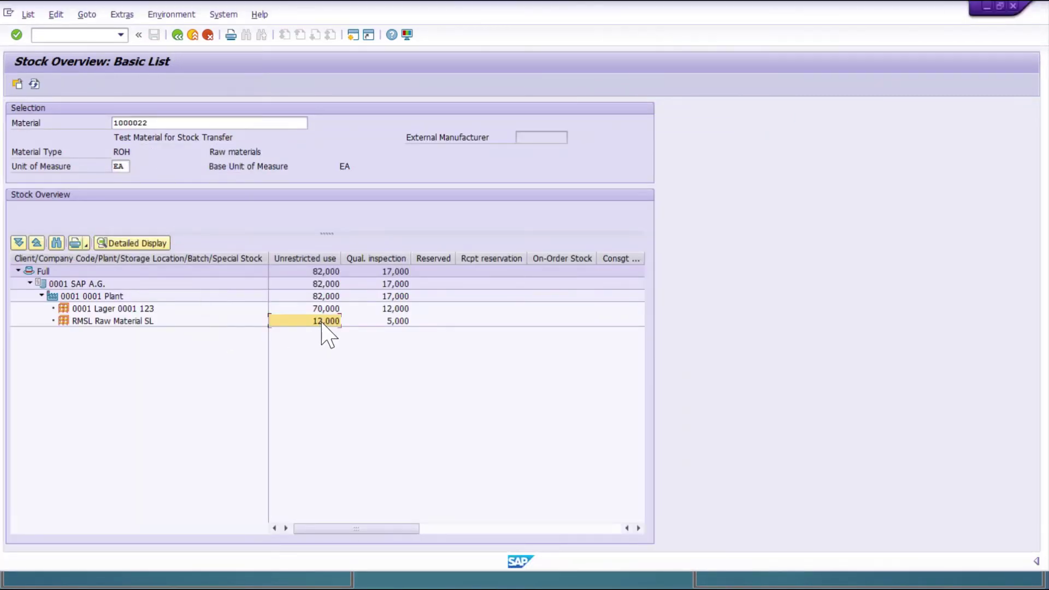
- Refresh the stock overview and examine the unrestricted-use stock of storage location 0001 and the Transfer (SLoc) stock of RMSL
click(34, 83)
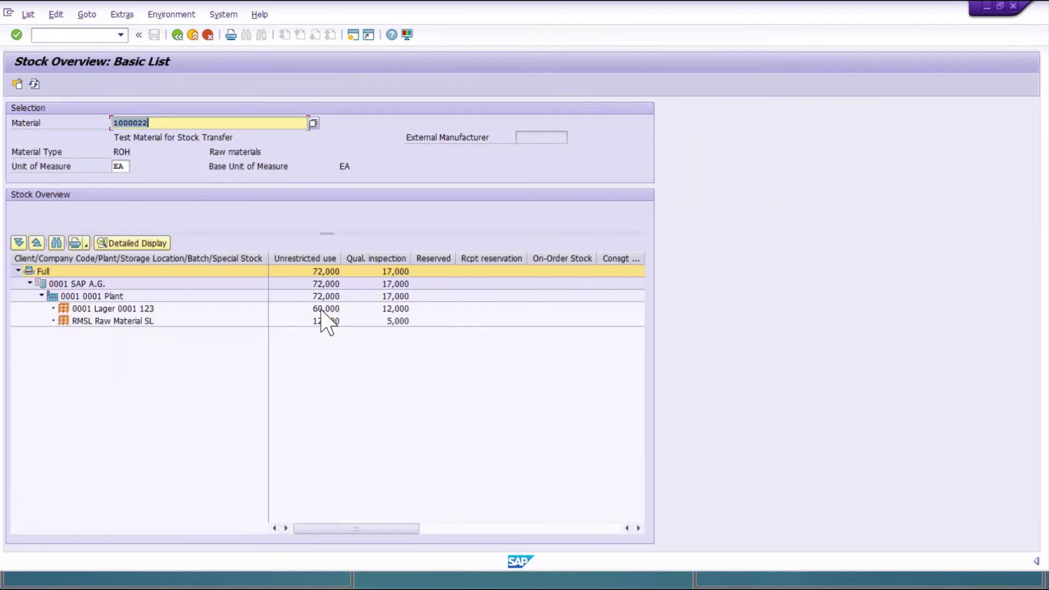
click(326, 312)
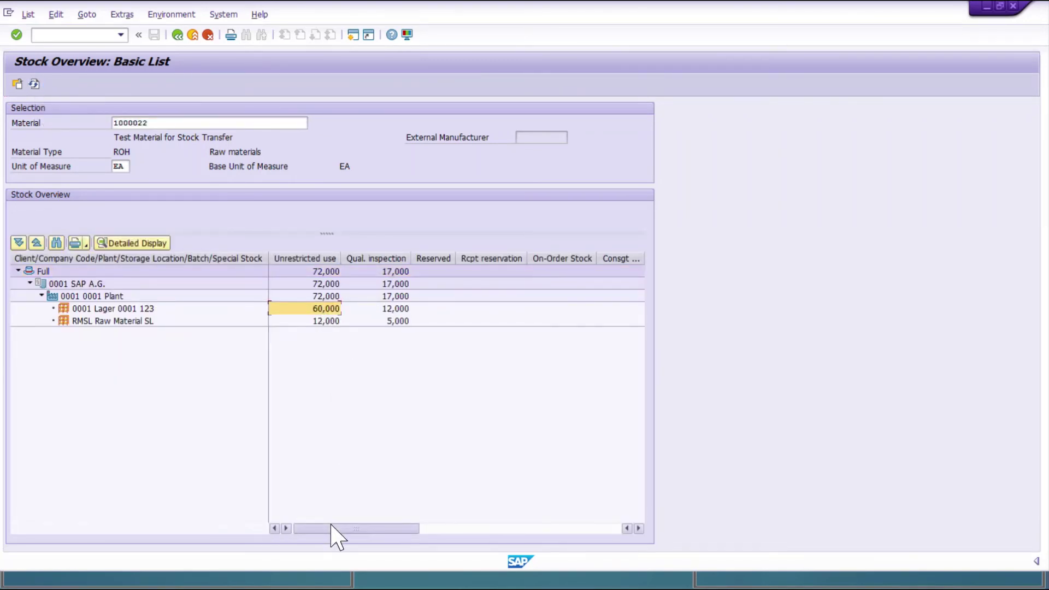
drag(333, 537, 485, 524)
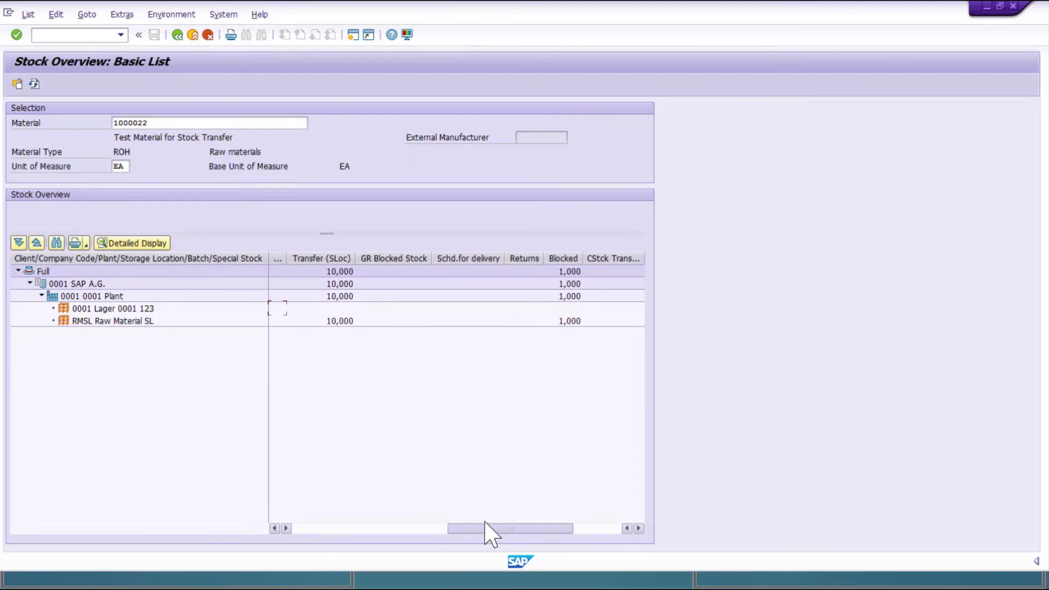
click(336, 321)
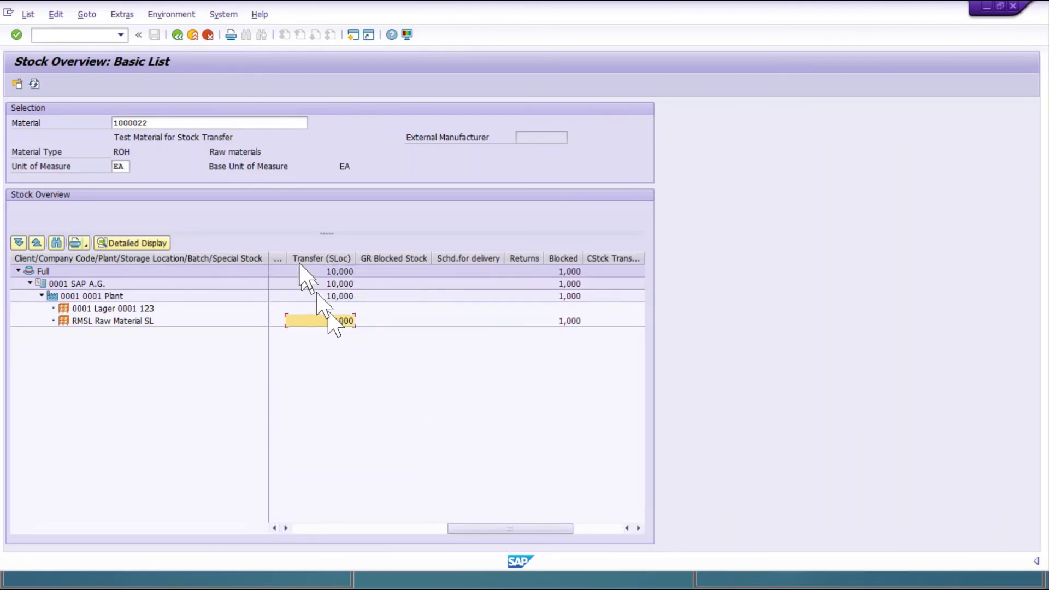
drag(495, 526, 436, 526)
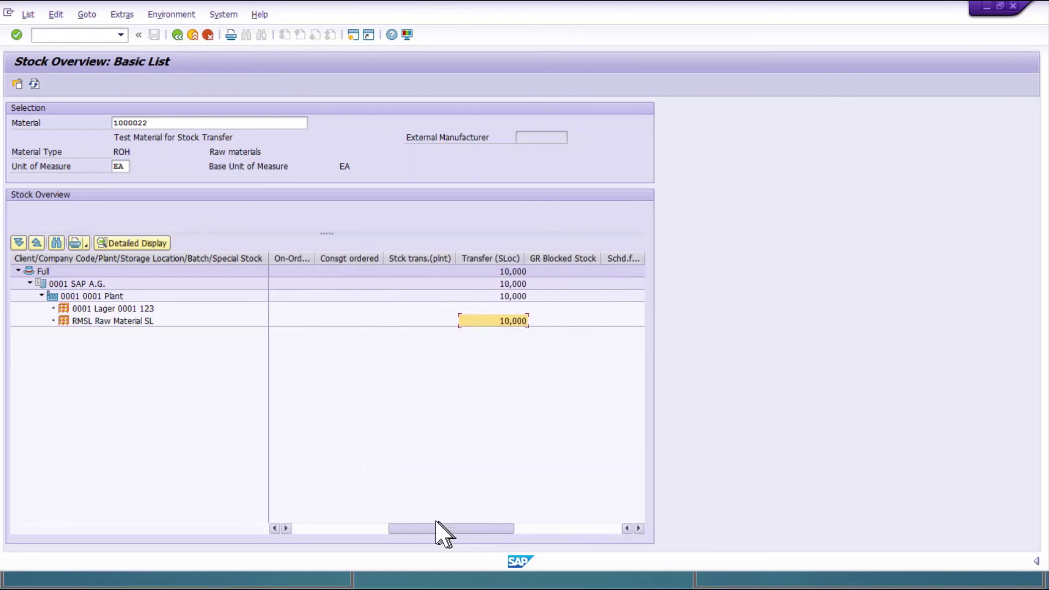
click(474, 259)
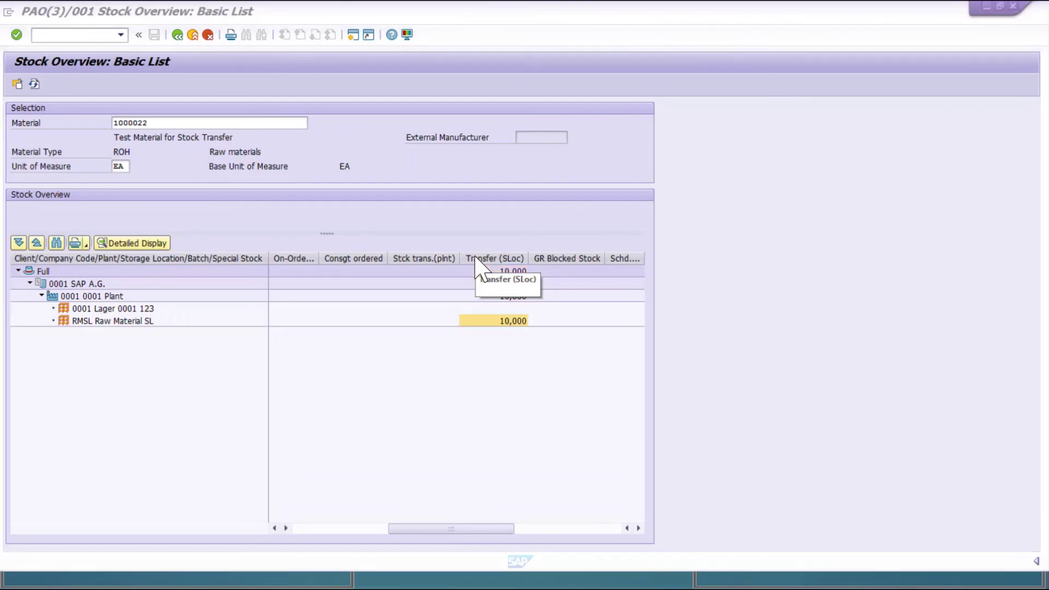